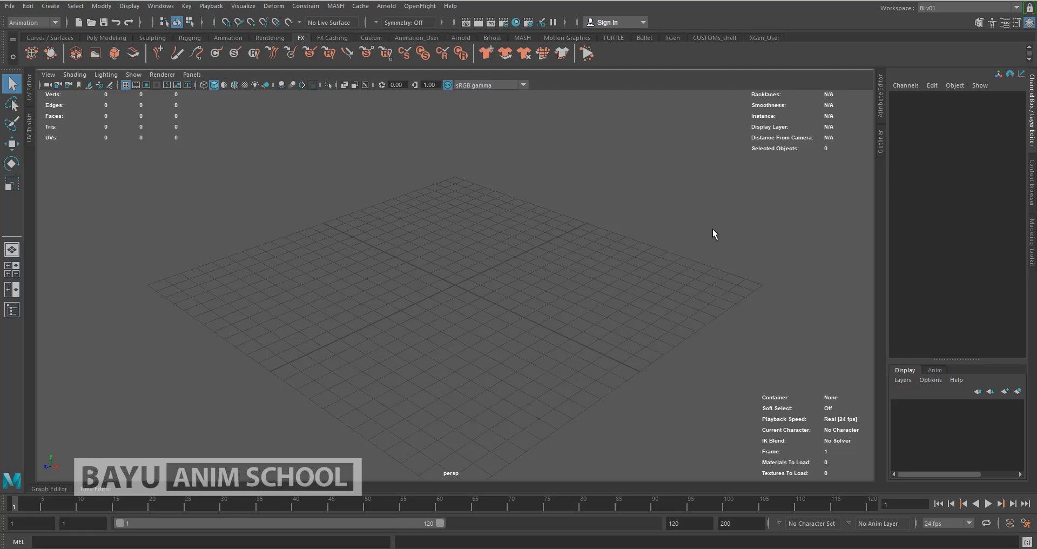
Open the scene TF_Alice_torsoCtlr_200620v01.mb from the _TWINS_fams folder without saving the untitled scene, and continue past the student version notice
left_click(9, 6)
left_click(52, 36)
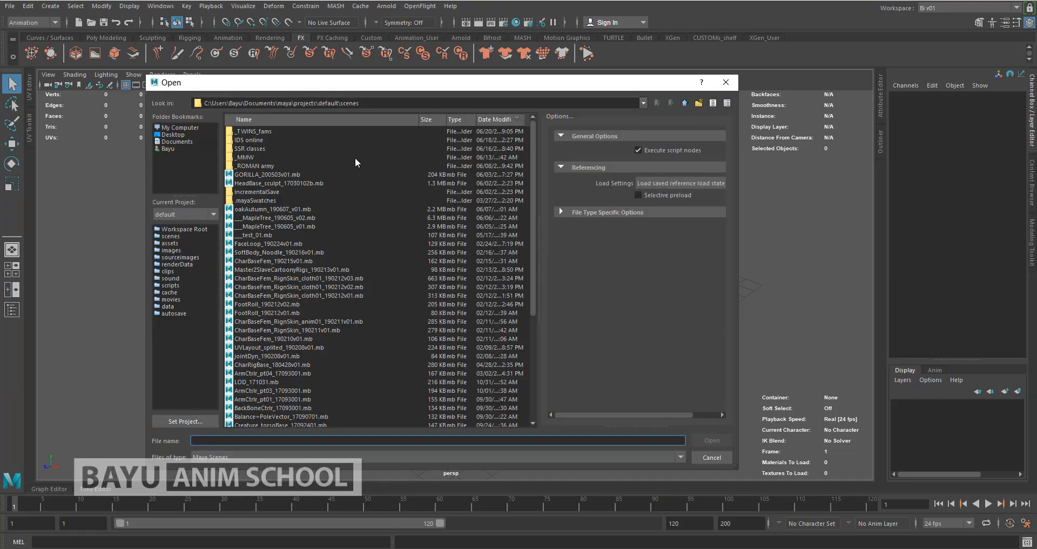
double_click(259, 133)
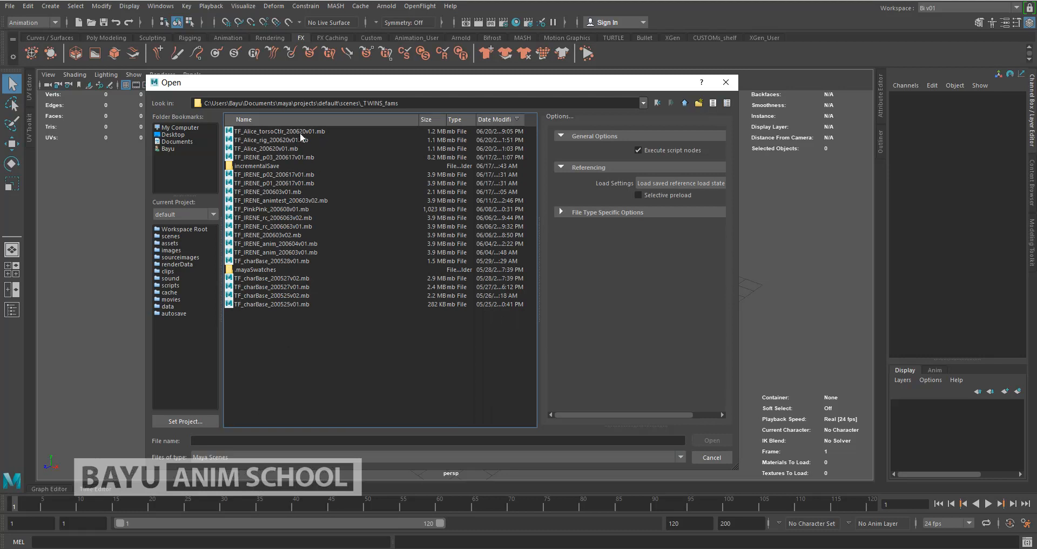
left_click(300, 132)
left_click(710, 438)
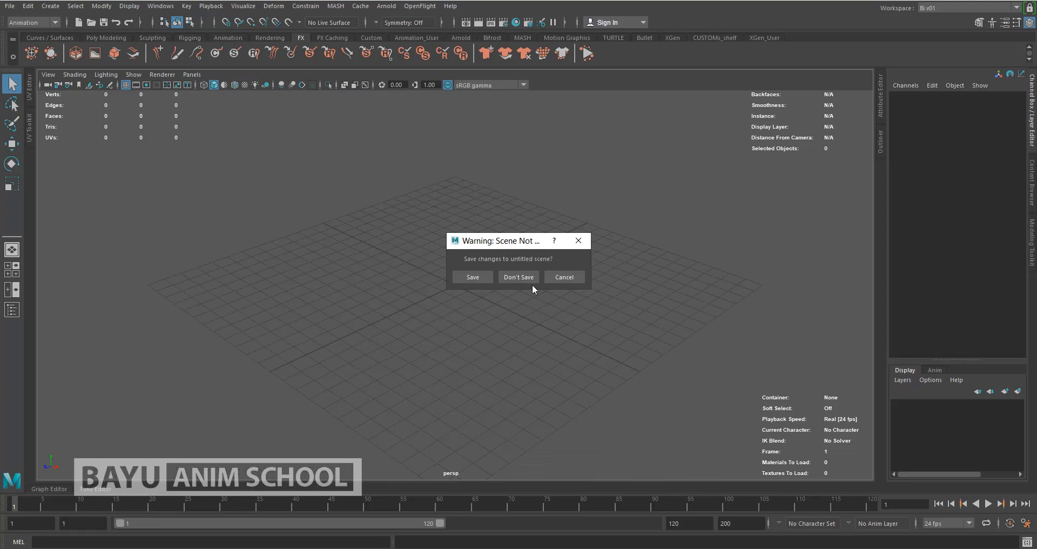
left_click(514, 277)
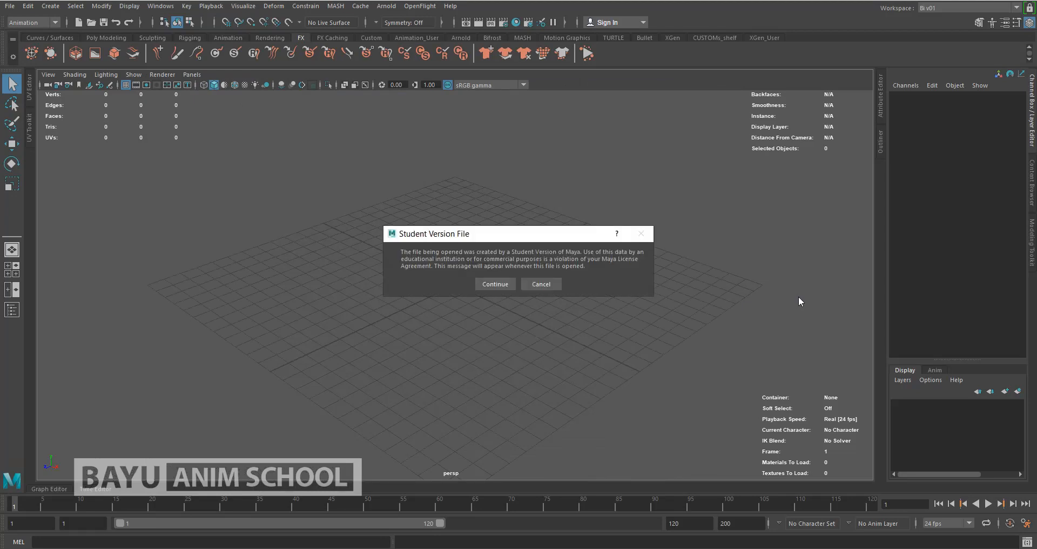
left_click(511, 284)
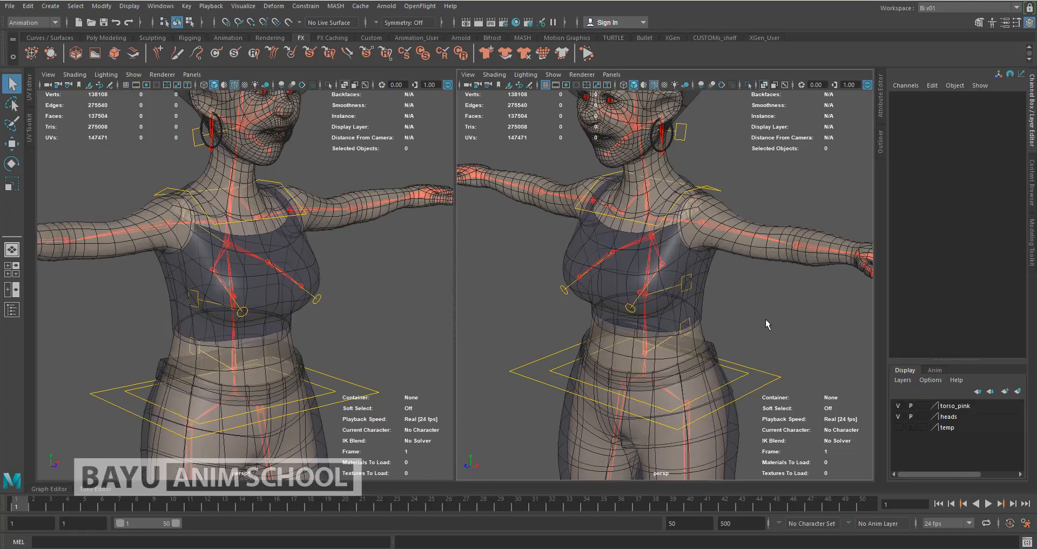
Examine the character's hips, legs, feet and ground control curve in a single enlarged perspective view
key("space")
scroll(481, 339, "down", 3)
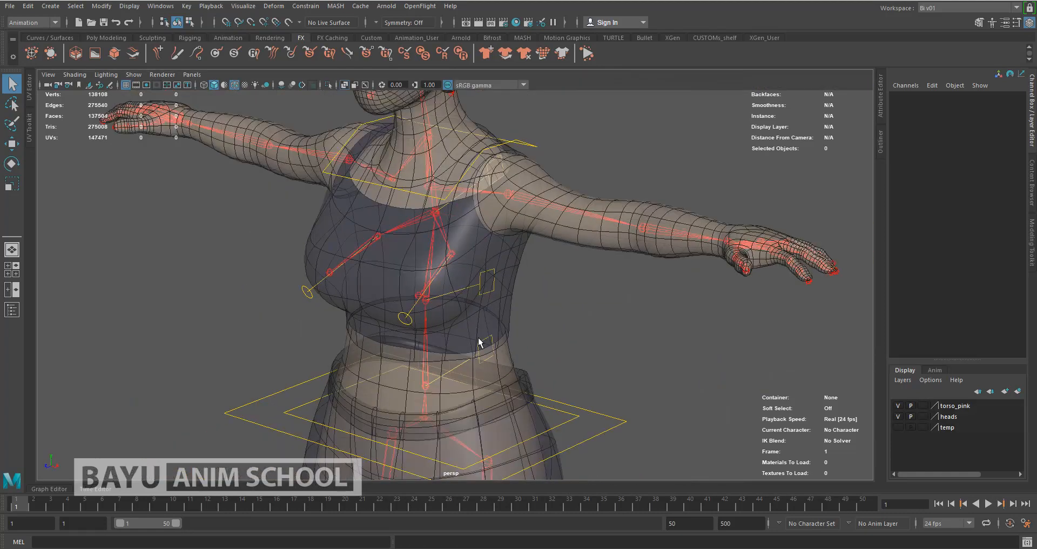
scroll(478, 343, "down", 3)
middle_click_drag(516, 394, 497, 248, "alt")
scroll(502, 264, "down", 1)
middle_click_drag(520, 361, 509, 183, "alt")
left_click_drag(494, 278, 522, 282, "alt")
middle_click_drag(553, 329, 546, 296, "alt")
left_click_drag(558, 330, 541, 332, "alt")
right_click_drag(541, 331, 584, 324, "alt")
left_click_drag(584, 324, 610, 465, "alt")
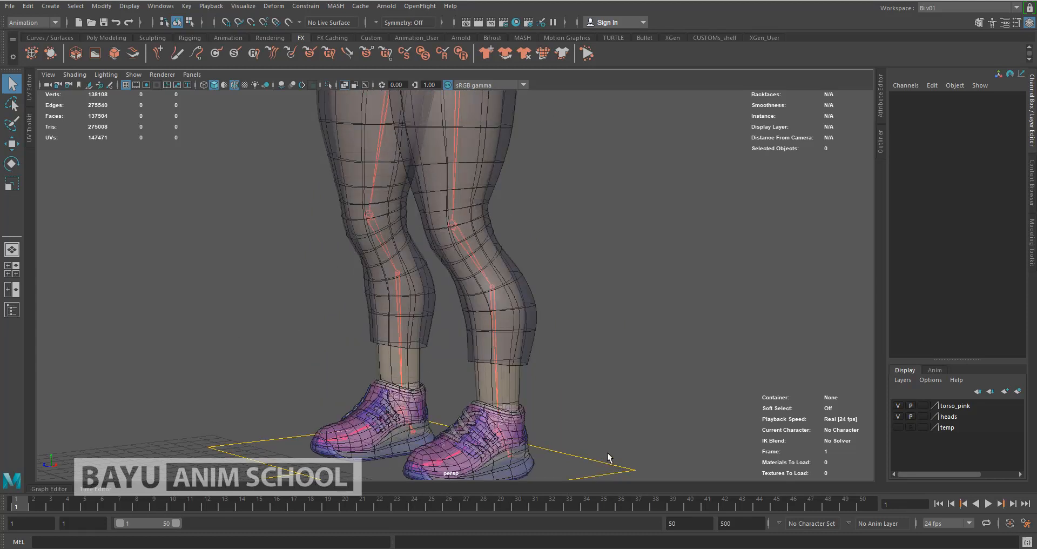
left_click(617, 465)
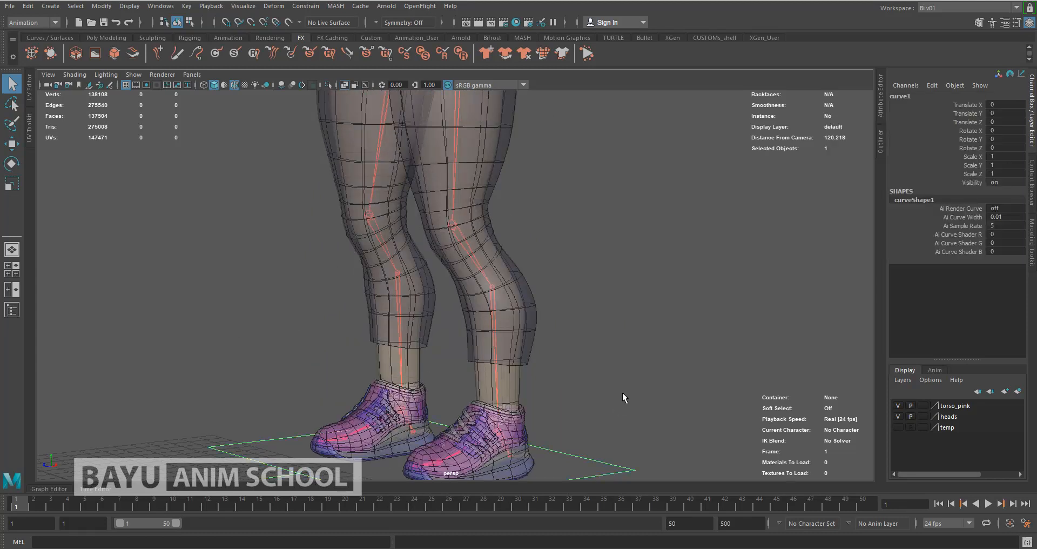
key("f")
middle_click_drag(577, 200, 544, 319, "alt")
scroll(543, 320, "down", 6)
middle_click_drag(545, 229, 541, 320, "alt")
left_click_drag(541, 321, 549, 321, "alt")
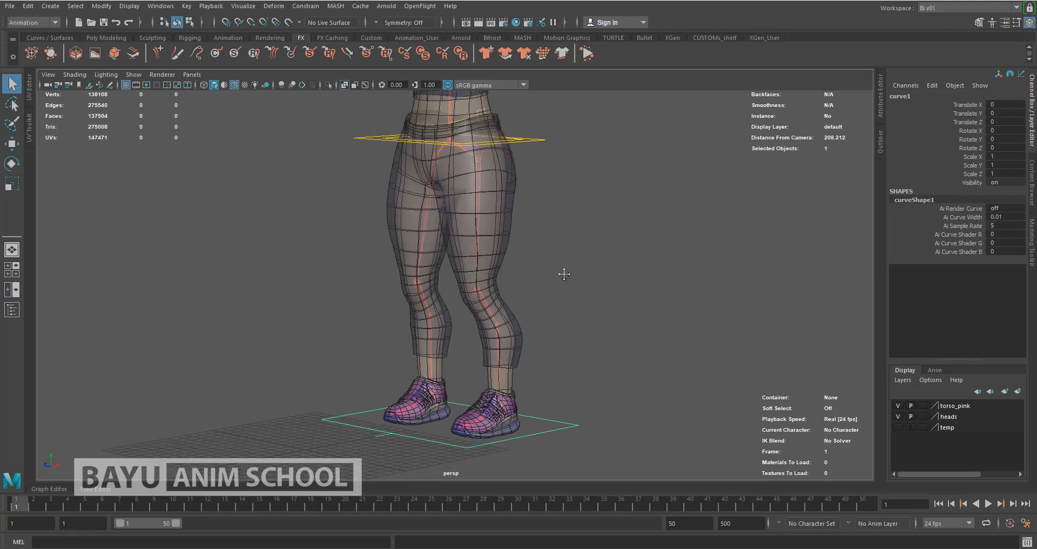
Hide polygons in the viewport, leaving the joints and control curves displayed, and clear the selection
left_click(133, 76)
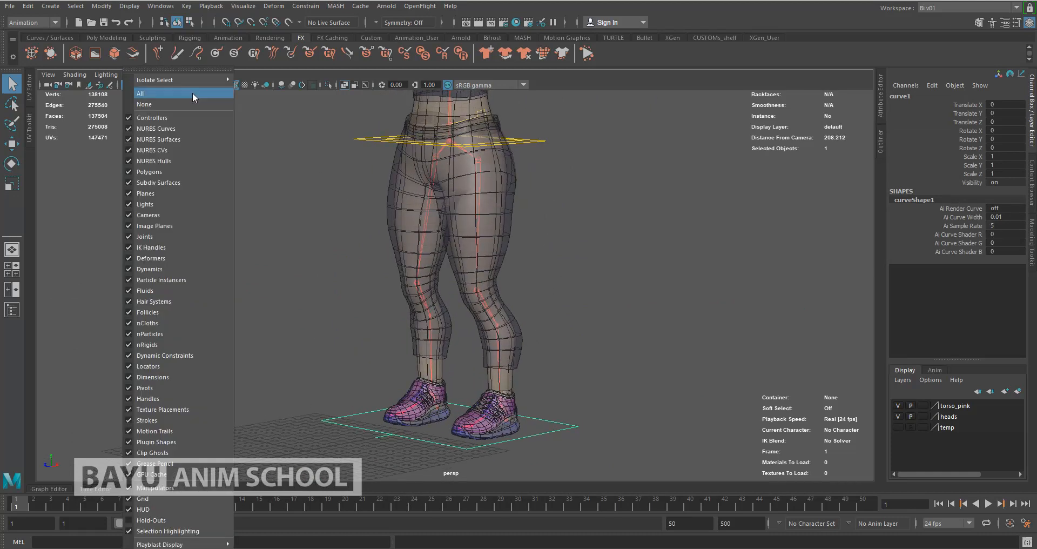
left_click(160, 171)
left_click(546, 238)
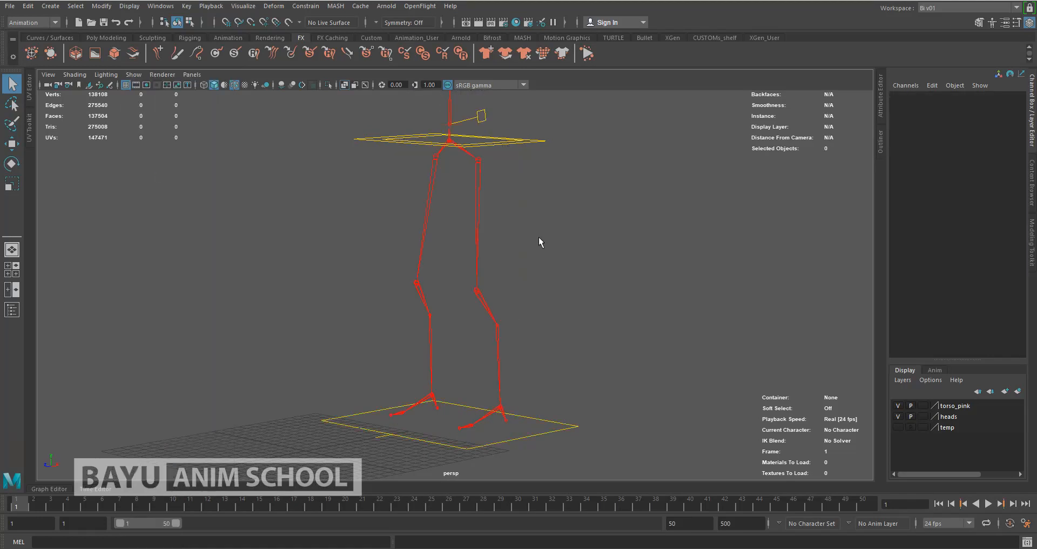
Switch to the Rigging menu set and create an IK handle on the character's left leg from the hip joint to the ankle joint
left_click_drag(417, 261, 529, 321, "alt")
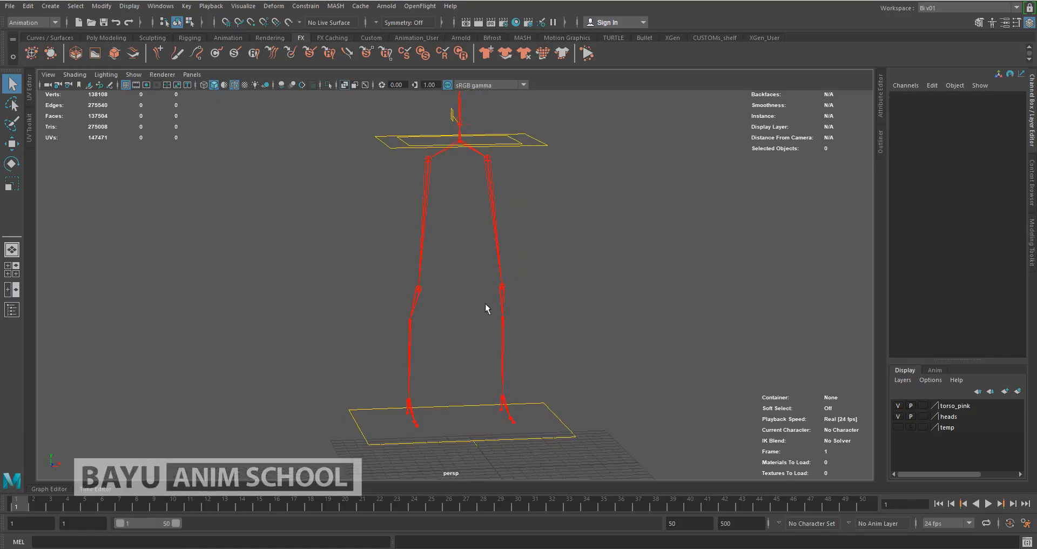
left_click(502, 319)
left_click_drag(598, 303, 540, 301, "alt")
left_click(508, 276)
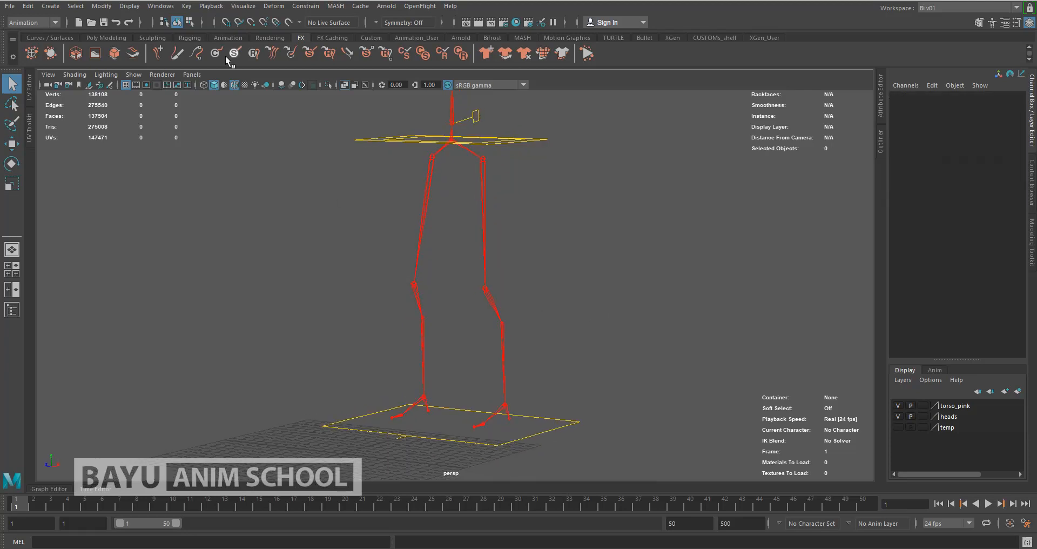
left_click(42, 24)
left_click(19, 45)
left_click(197, 10)
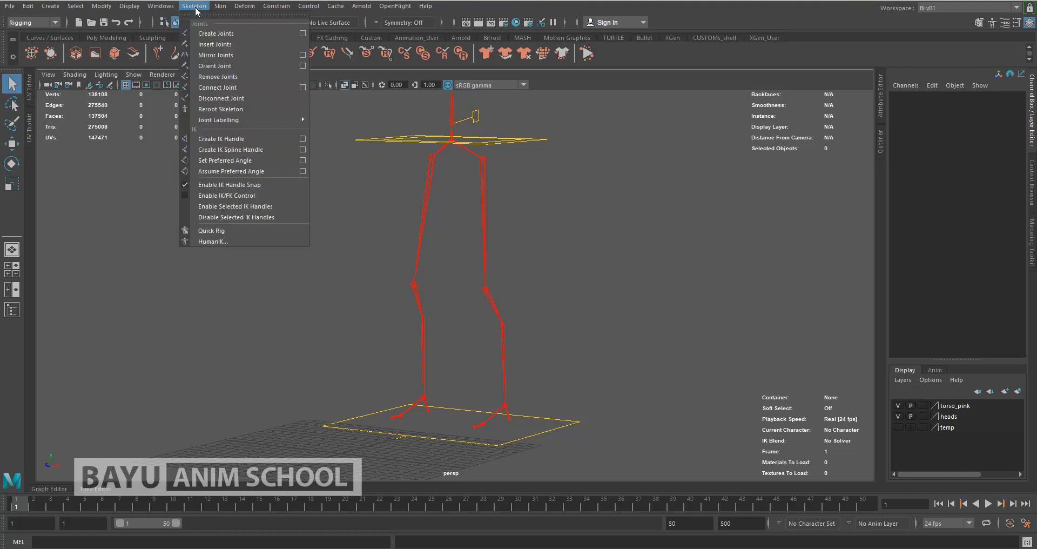
left_click(236, 143)
left_click_drag(492, 232, 485, 241, "alt")
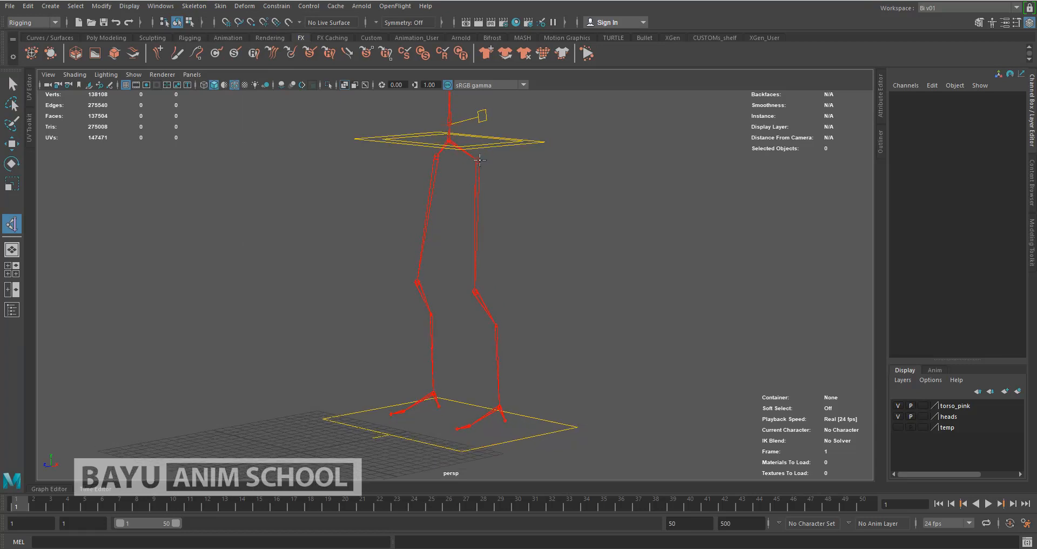
left_click(480, 160)
left_click_drag(565, 289, 521, 330, "alt")
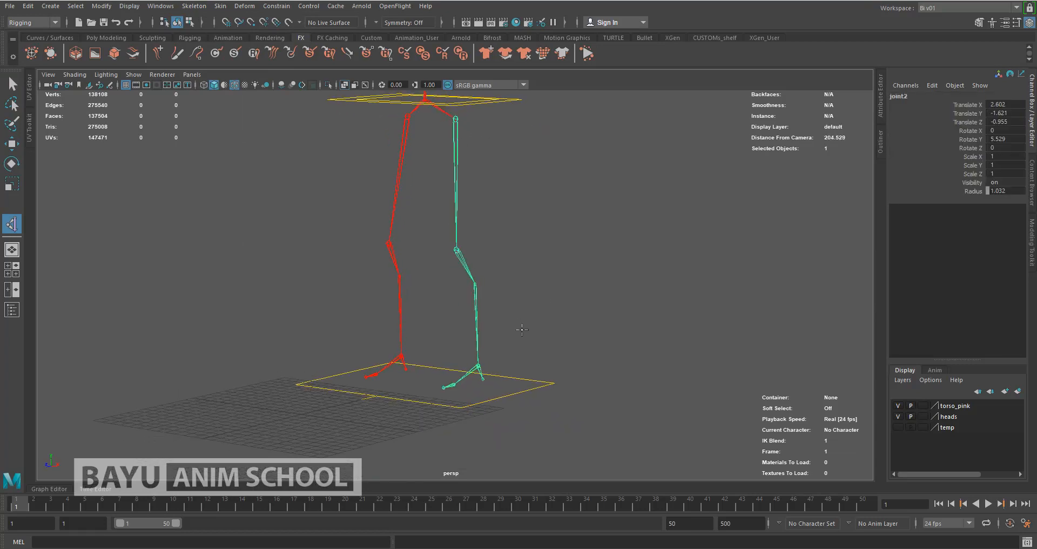
left_click(478, 367)
key("q")
Create IK handles on the left foot from the ankle to the ball joint and from the ball to the toe tip
left_click_drag(547, 344, 504, 342, "alt")
right_click_drag(504, 342, 542, 371, "alt")
middle_click_drag(542, 372, 516, 346, "alt")
left_click_drag(515, 346, 513, 361, "alt")
key("y")
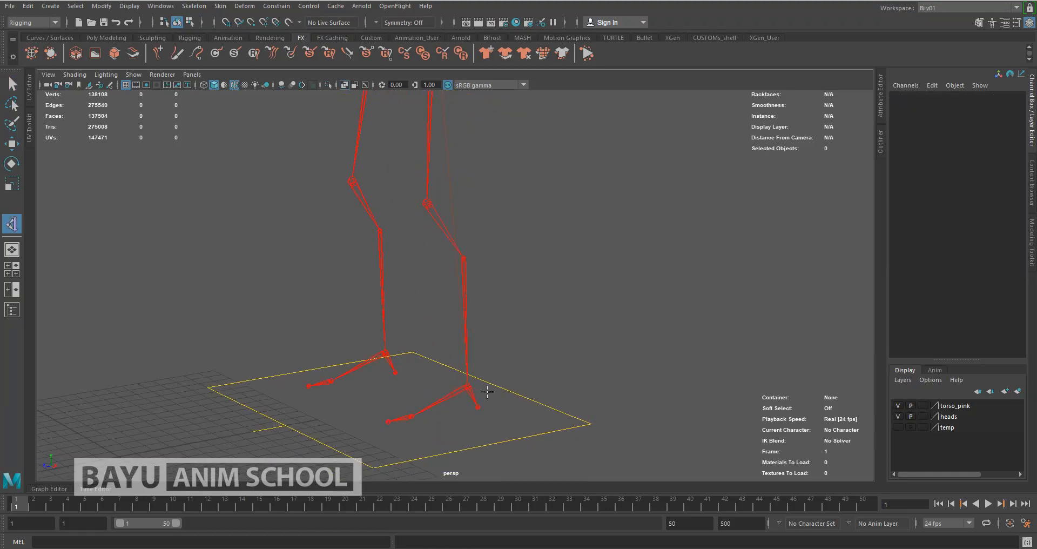
left_click(468, 387)
middle_click_drag(525, 387, 537, 309, "alt")
scroll(537, 309, "up", 5)
left_click_drag(434, 390, 432, 401, "alt")
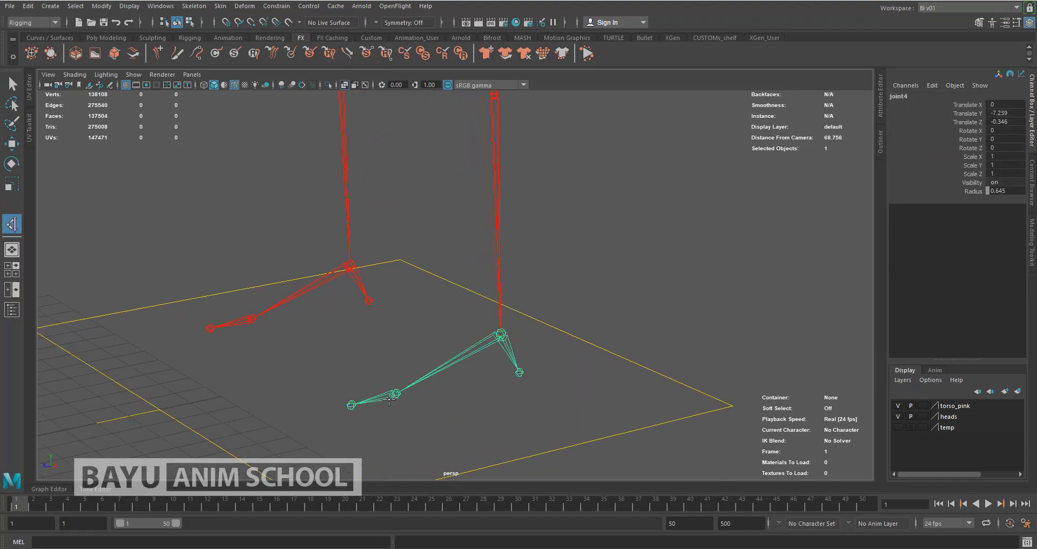
left_click(397, 393)
key("y")
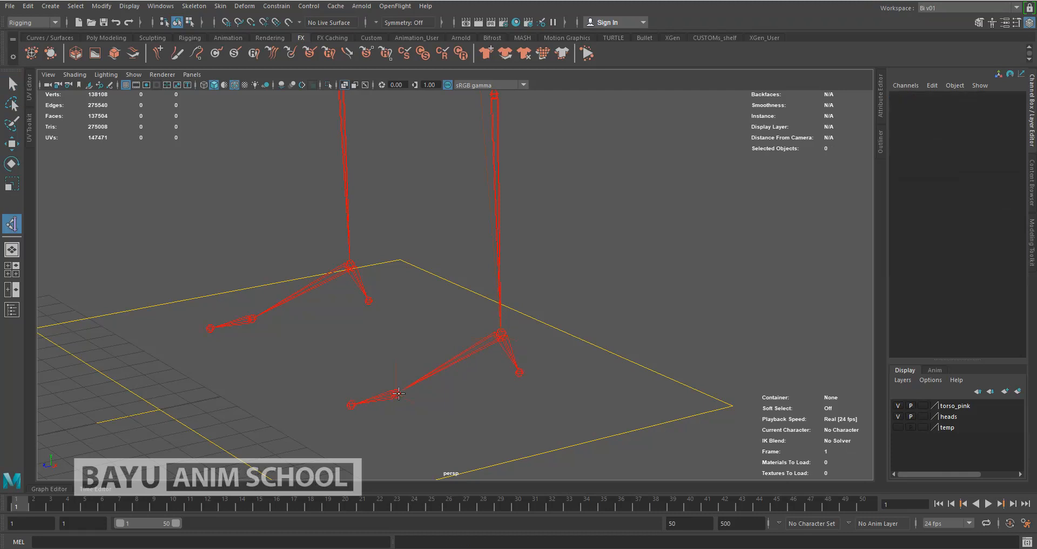
left_click(398, 394)
left_click(352, 405)
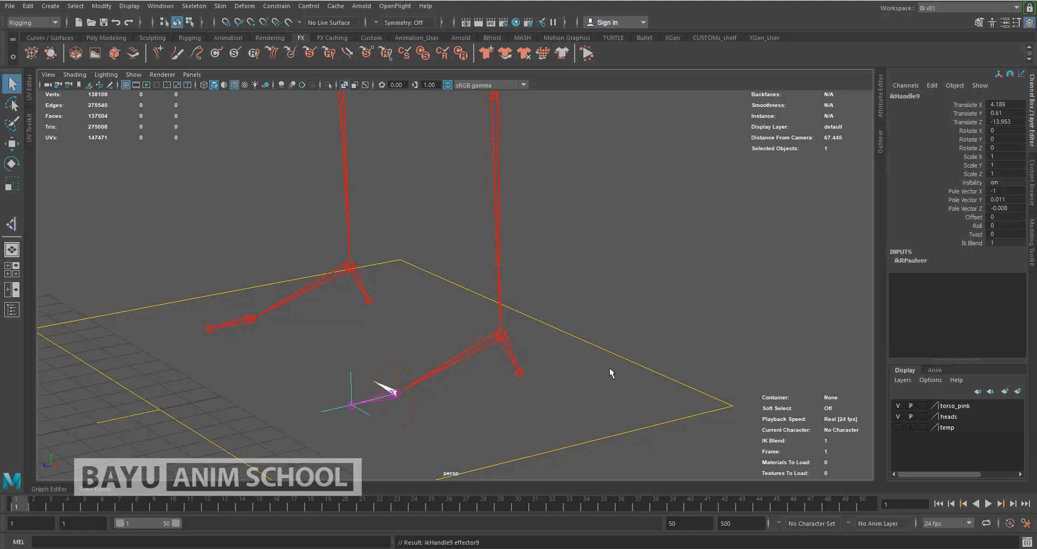
Create an IK handle on the character's right leg from the hip joint to the ankle joint
mouse_move(419, 246)
left_mouse_down("alt")
mouse_move(453, 315)
mouse_move(426, 261)
mouse_move(438, 300)
mouse_move(415, 297)
mouse_move(425, 229)
left_mouse_up("alt")
key("y")
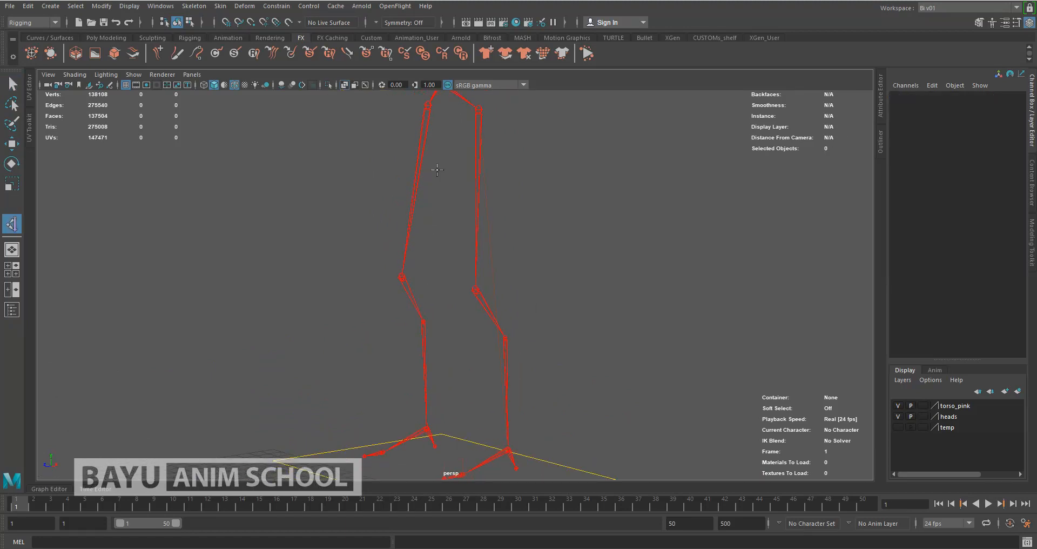
left_click(427, 105)
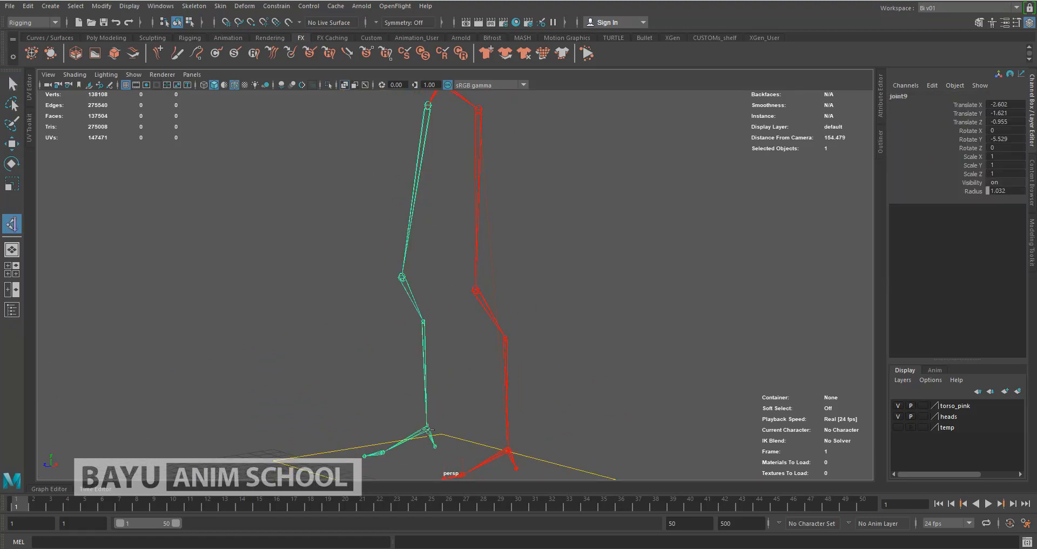
left_click(427, 430)
Create IK handles on the right foot from the ankle to the ball joint and from the ball to the toe tip
left_click_drag(428, 432, 464, 334, "alt")
scroll(481, 300, "up", 4)
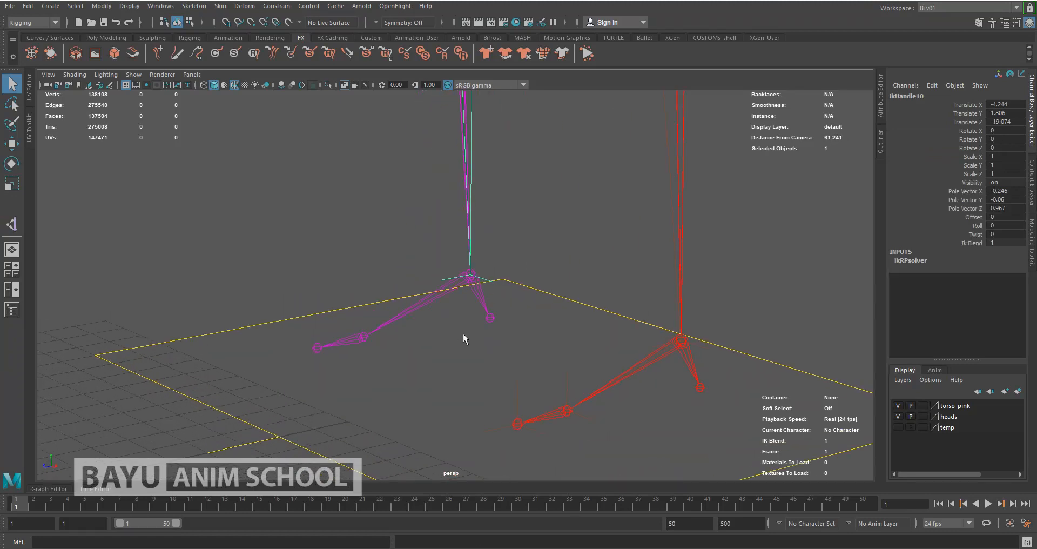
key("y")
left_click(470, 274)
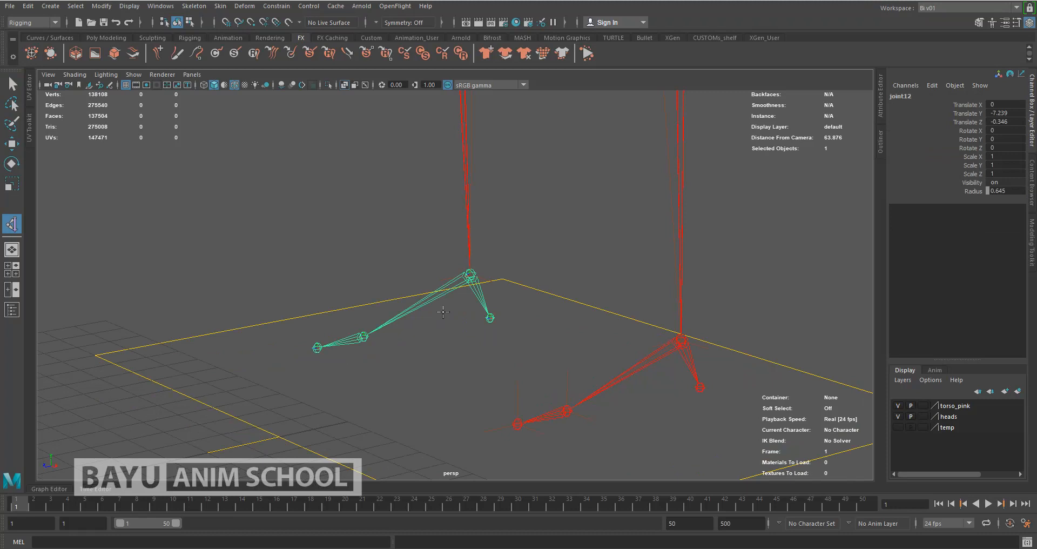
left_click(365, 338)
key("y")
left_click(363, 336)
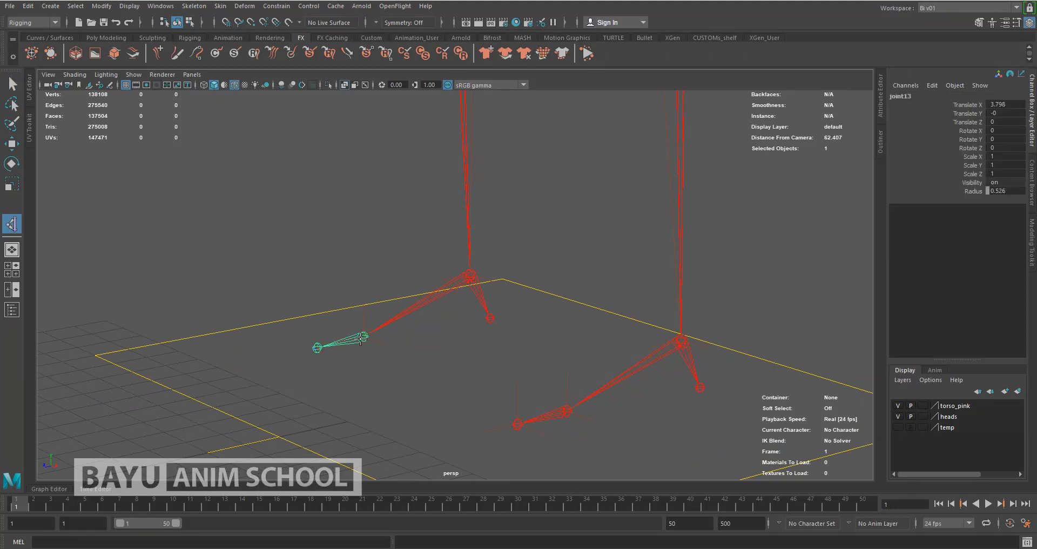
left_click(317, 349)
Reset the NURBS circle options and create a circle at the origin with normal axis Y and 8 sections
scroll(451, 323, "down", 6)
middle_click_drag(492, 236, 471, 351, "alt")
key("w")
left_click_drag(629, 365, 538, 357, "alt")
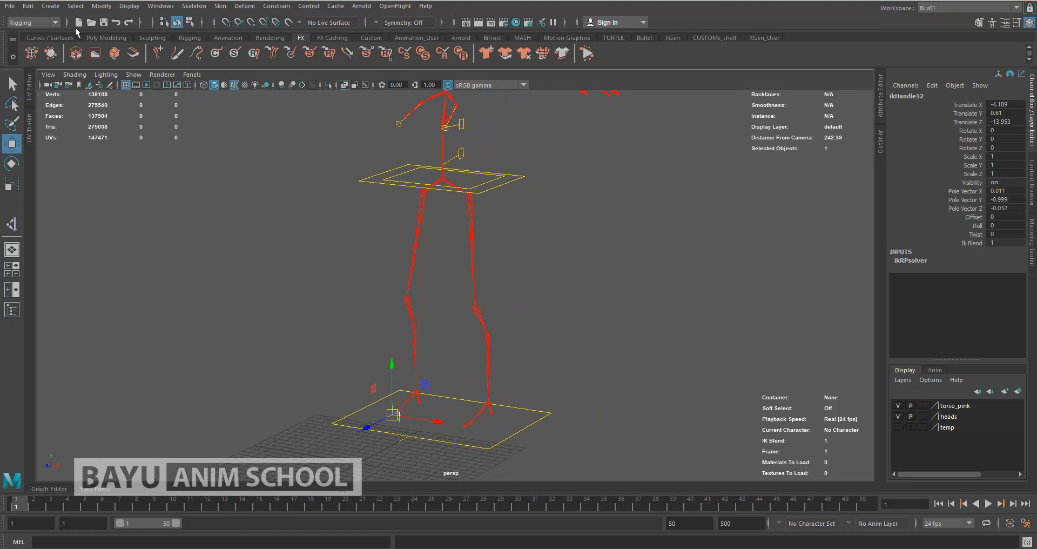
left_click(51, 6)
mouse_move(119, 34)
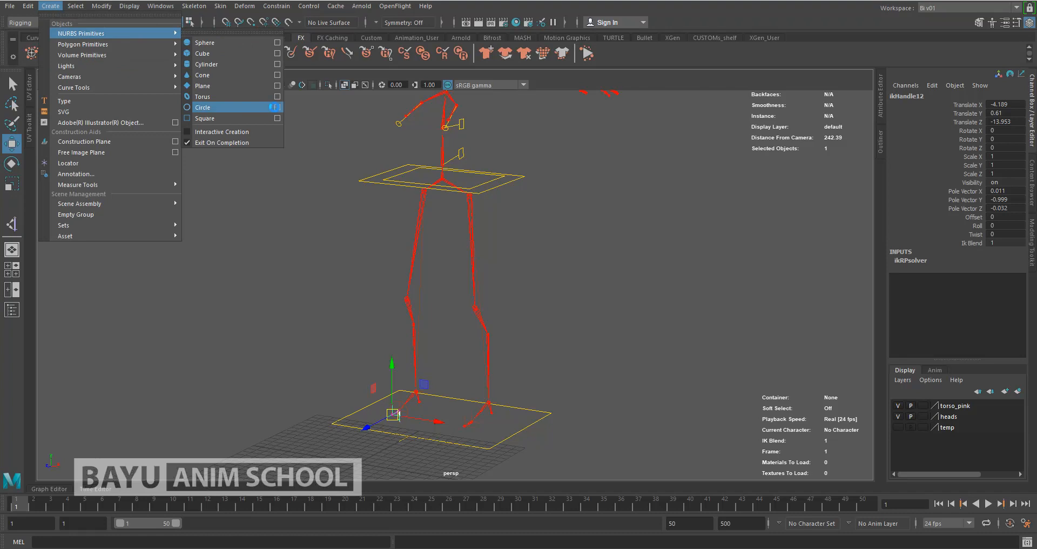
left_click(275, 107)
left_click(548, 126)
left_click(568, 151)
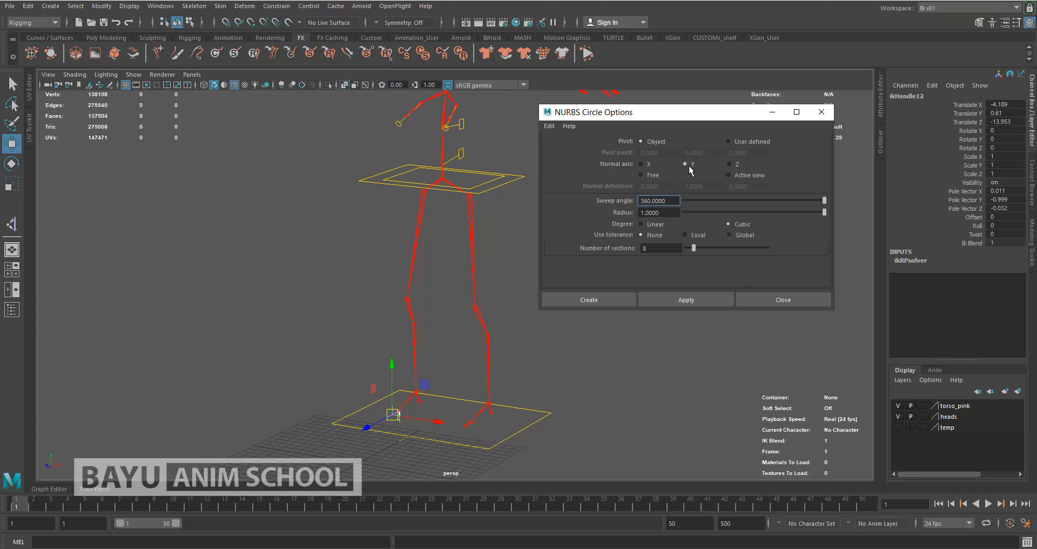
left_click(589, 299)
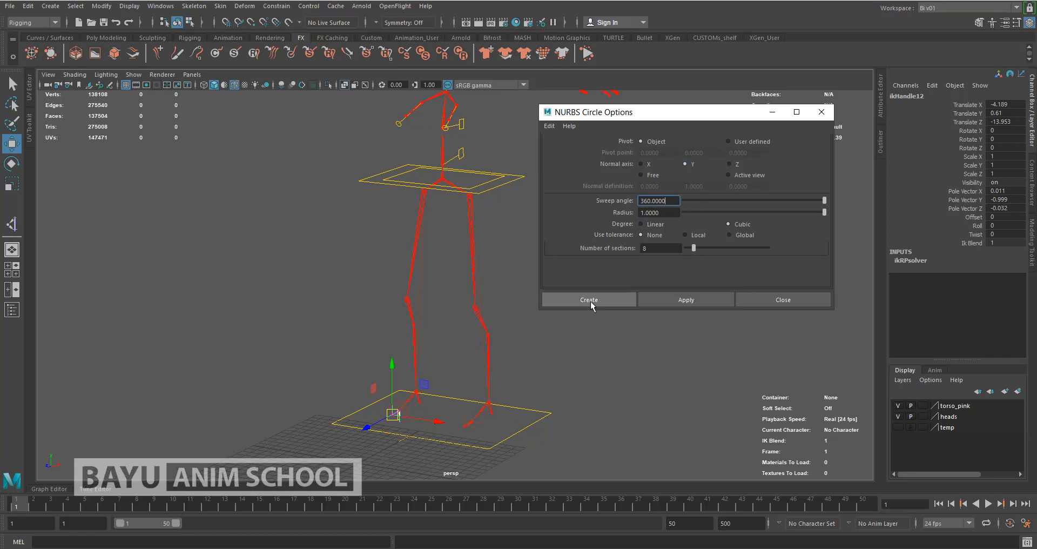
left_click_drag(553, 371, 545, 343, "alt")
Set the new NURBS circle's radius to 3 in its creation inputs
left_click(962, 275)
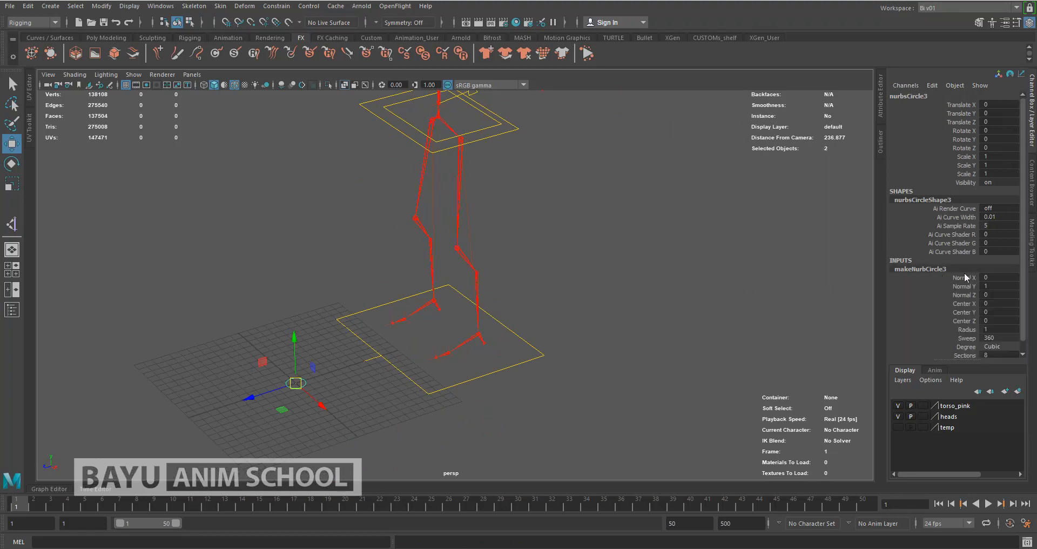
double_click(995, 330)
type("3")
key("Tab")
Move the circle along Z to about -16.87, level with the feet, and set its radius to 4
left_click_drag(250, 399, 400, 350)
left_click_drag(437, 407, 389, 356, "alt")
scroll(481, 419, "up", 6)
left_click_drag(348, 317, 325, 321)
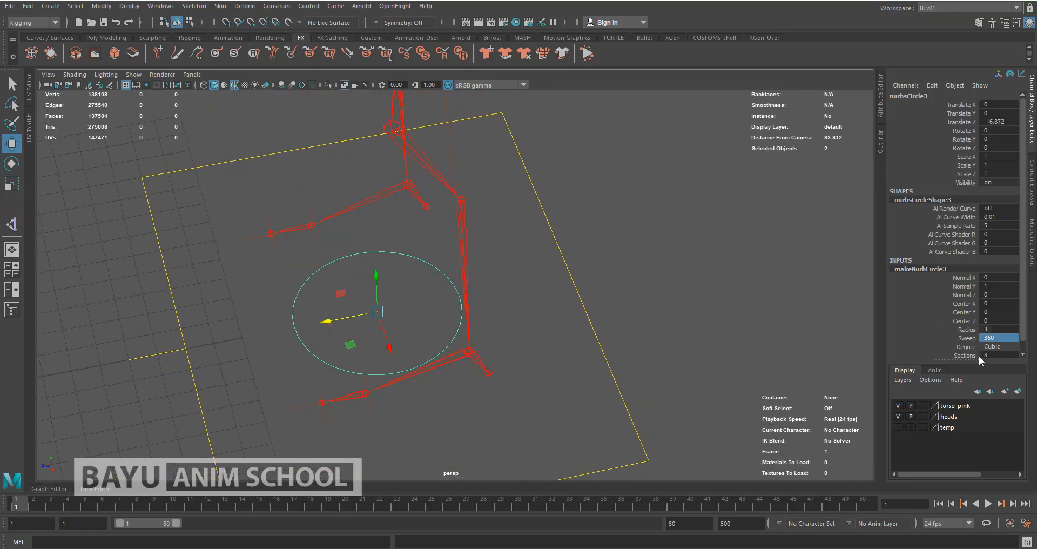
double_click(994, 328)
key("Tab")
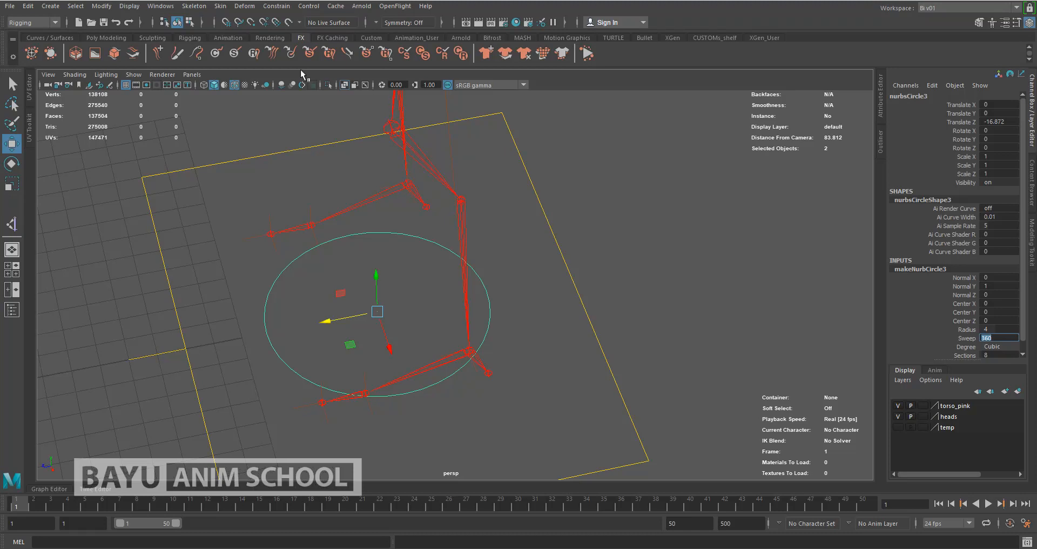
Return to object selection and move the circle along X to about 4.22 so it surrounds the left foot
left_click(189, 22)
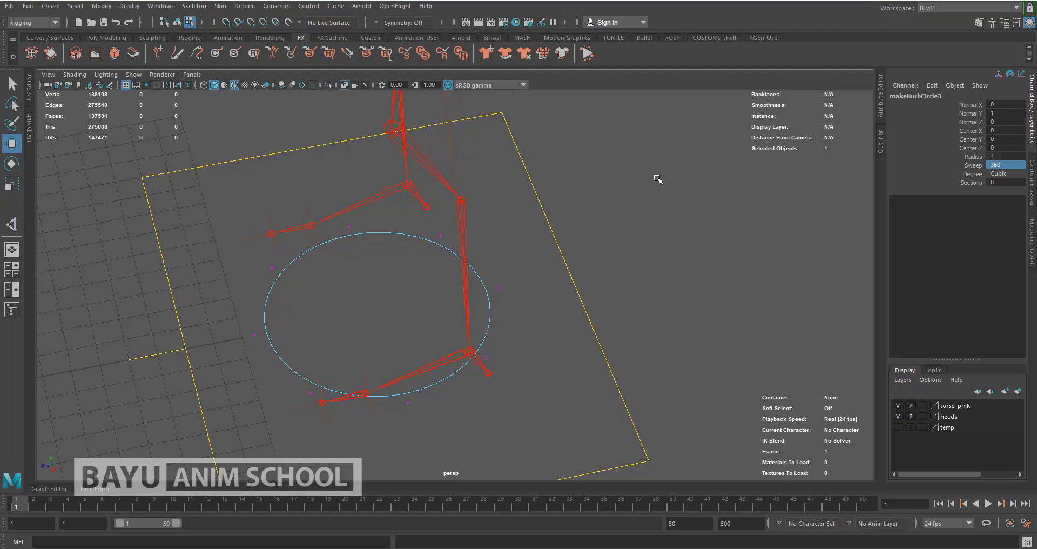
right_click_drag(650, 186, 669, 169)
left_click_drag(407, 289, 527, 315, "alt")
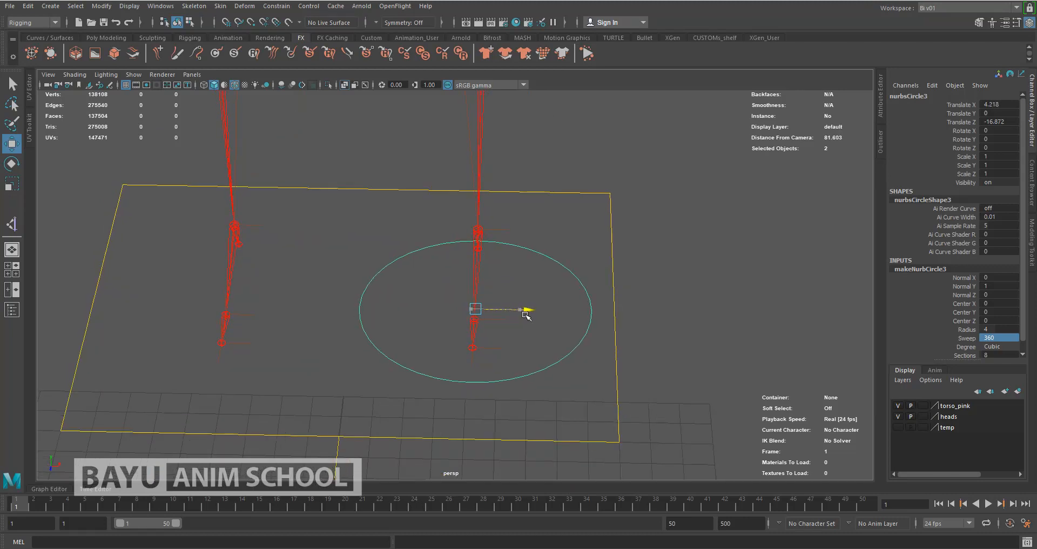
left_click_drag(586, 297, 613, 245, "alt")
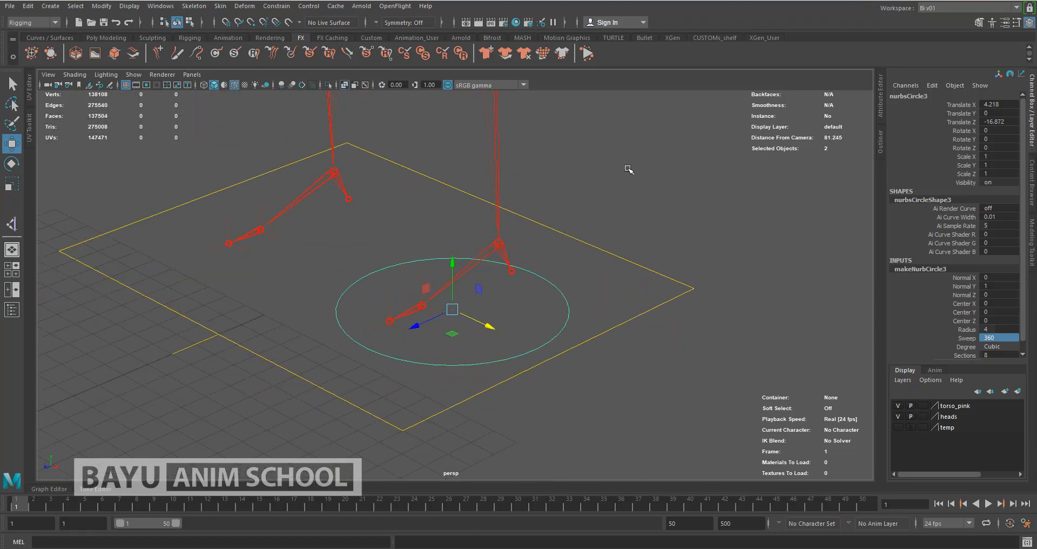
Select all control vertices of the left foot's circle and scale them narrower along X into an oval
right_click(627, 168)
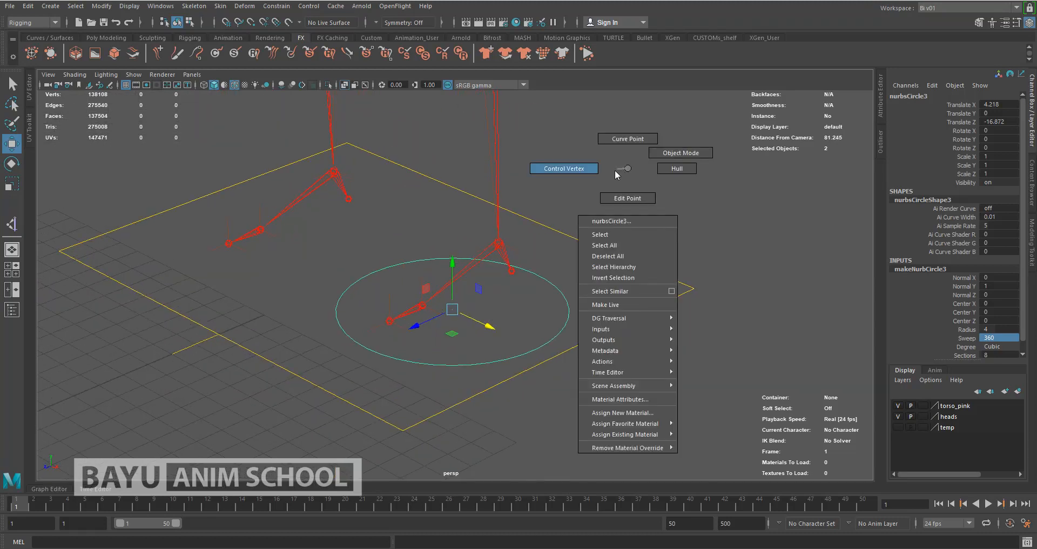
left_click(594, 171)
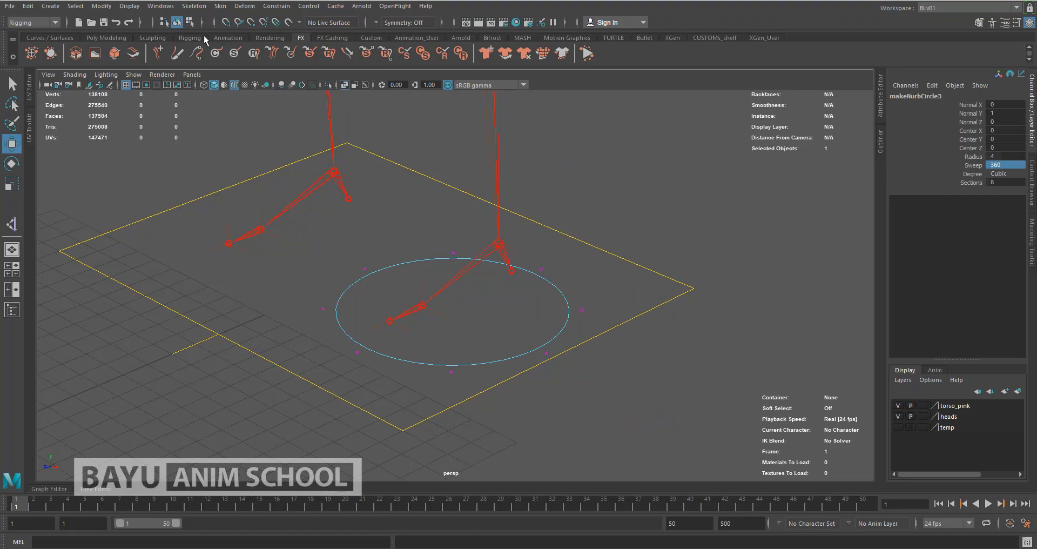
left_click(189, 24)
left_click_drag(412, 341, 477, 336, "alt")
left_click_drag(342, 197, 730, 385)
left_click_drag(555, 363, 557, 375, "alt")
key("r")
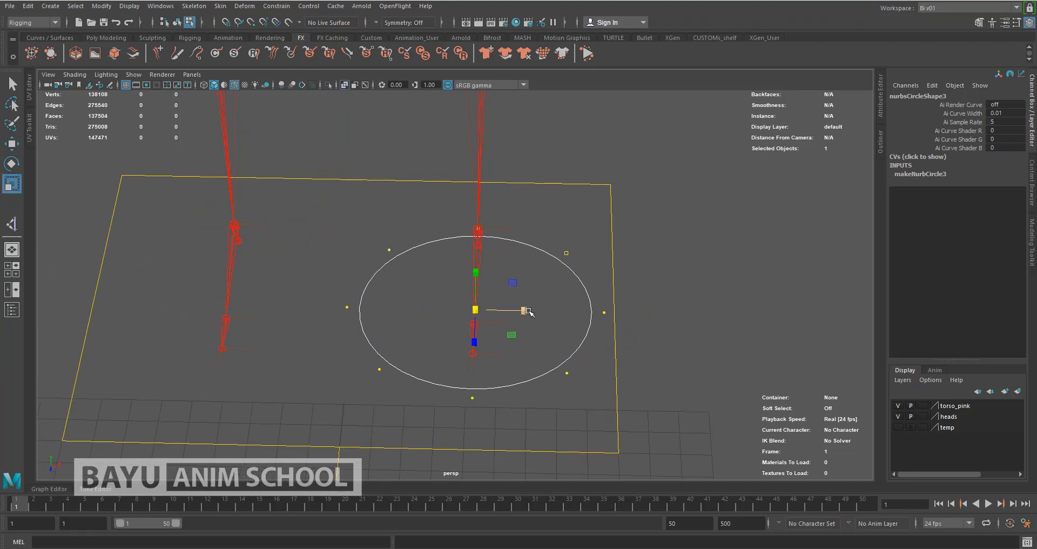
left_click_drag(523, 312, 489, 309)
Taper the foot oval by narrowing its heel-side control vertices along X
middle_click_drag(562, 357, 548, 314, "alt")
left_click_drag(519, 349, 523, 343, "alt")
left_click_drag(406, 301, 549, 337)
left_click_drag(412, 169, 516, 231)
left_click_drag(380, 250, 567, 289)
Reshape the middle, toe and heel control vertices into a curved foot outline and return to object mode
key("w")
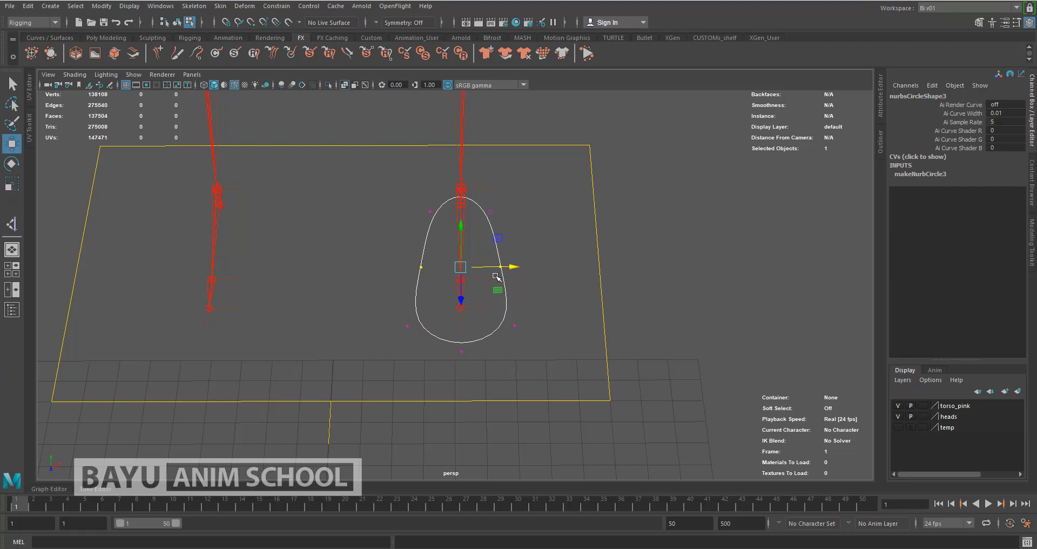
left_click_drag(509, 267, 524, 269)
mouse_move(543, 340)
left_mouse_down("alt")
mouse_move(540, 359)
mouse_move(543, 344)
mouse_move(414, 338)
mouse_move(523, 331)
mouse_move(541, 350)
left_mouse_up("alt")
left_click_drag(445, 362, 492, 372)
left_click_drag(390, 322, 546, 322)
left_click_drag(611, 219, 493, 354)
key("r")
left_click_drag(416, 371, 617, 322)
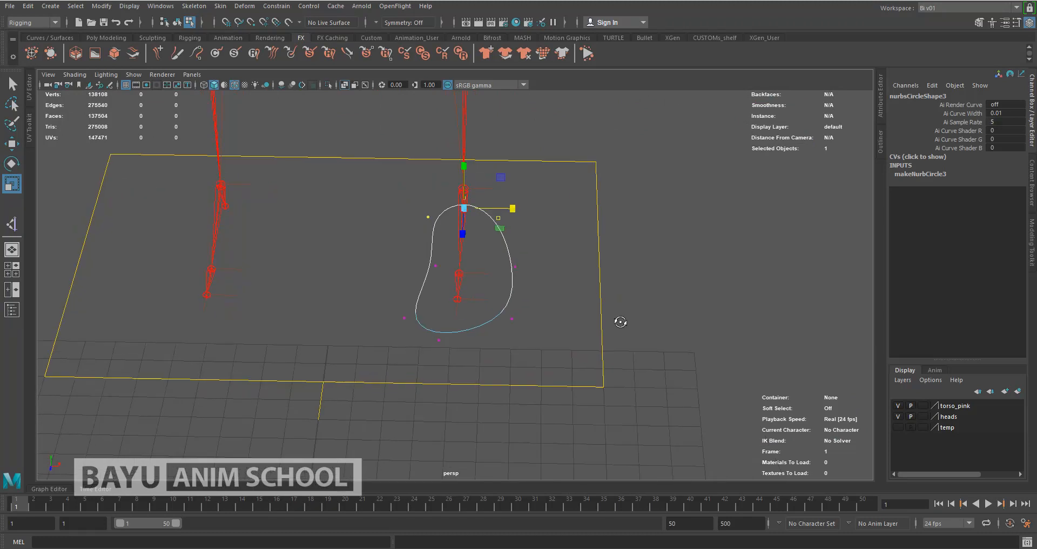
right_click(702, 191)
left_click(754, 174)
left_click(692, 250)
Give the left foot controller curve a yellow wireframe color
left_click_drag(691, 250, 598, 288, "alt")
left_click(584, 301)
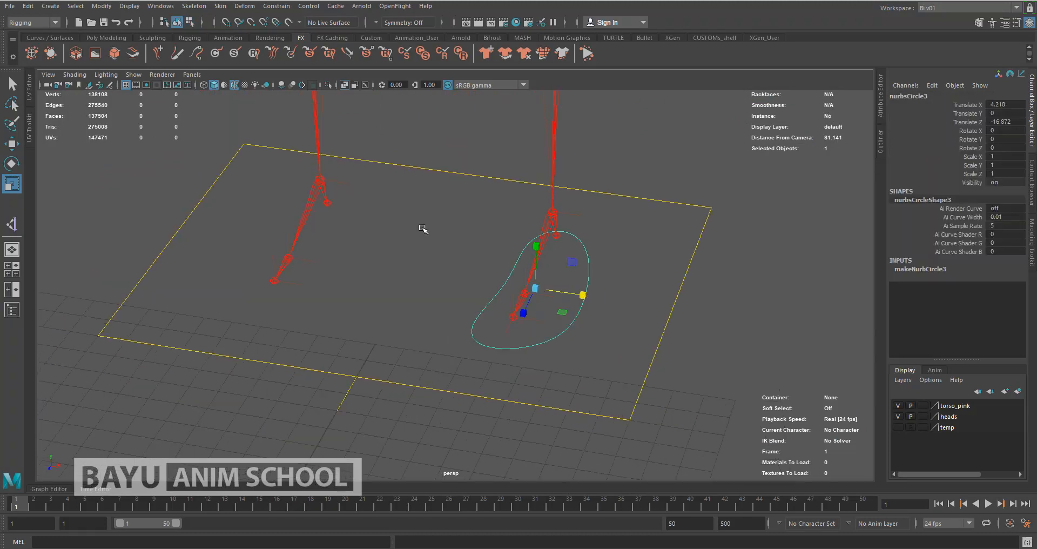
left_click(129, 6)
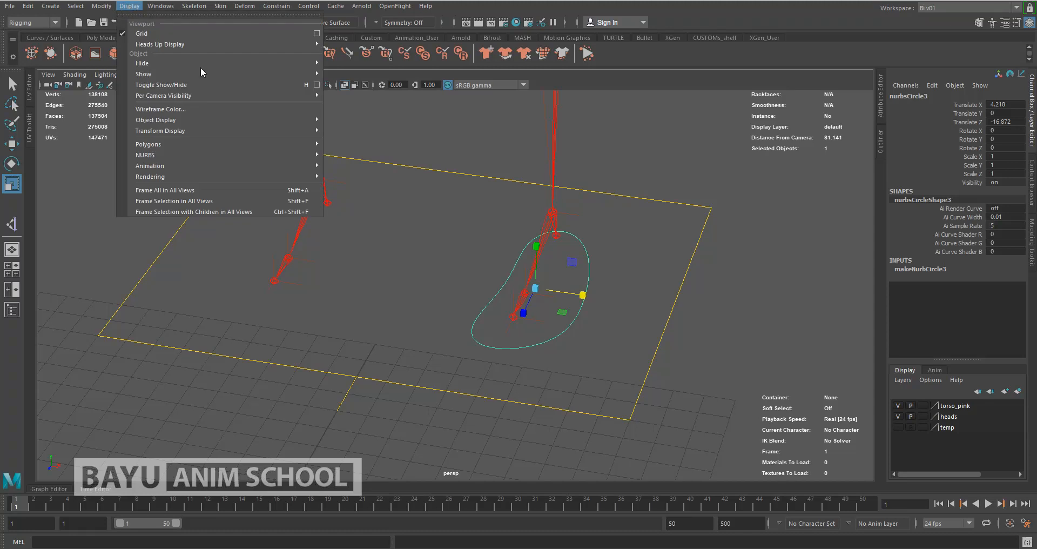
left_click(183, 108)
left_click(74, 145)
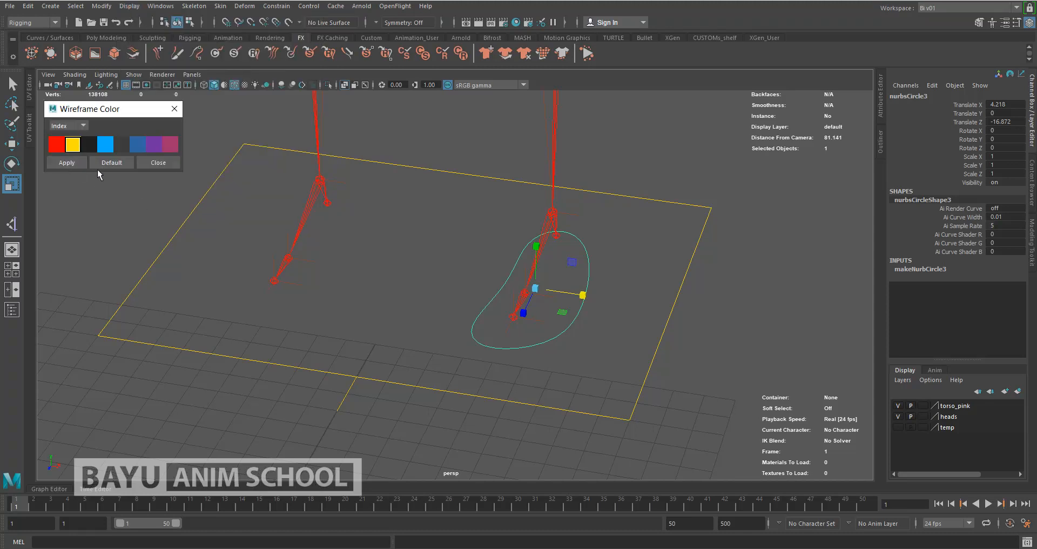
left_click(158, 163)
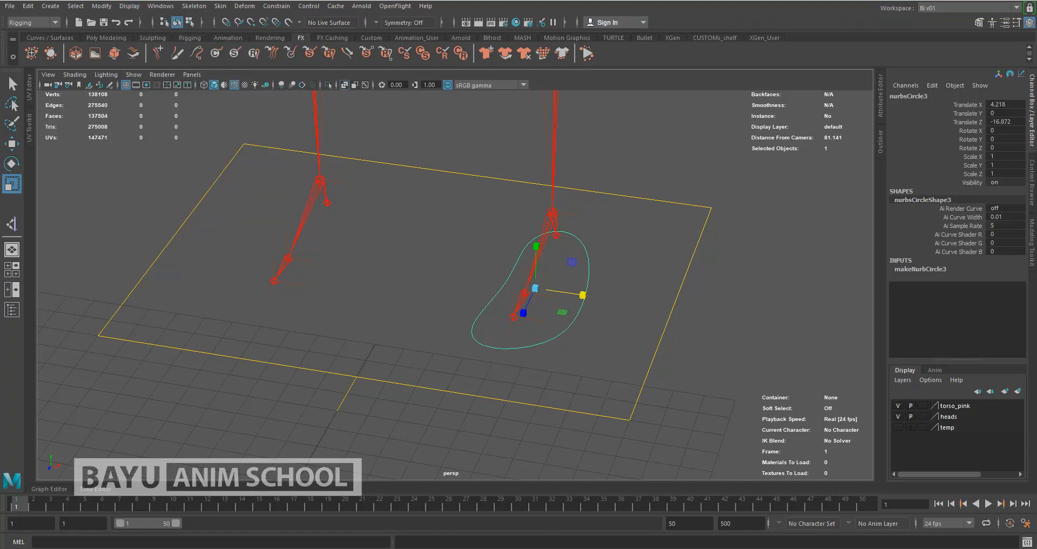
Duplicate the foot controller once with Duplicate Special, including its input graph, and set the copy's Translate X to -4.218
left_click(28, 5)
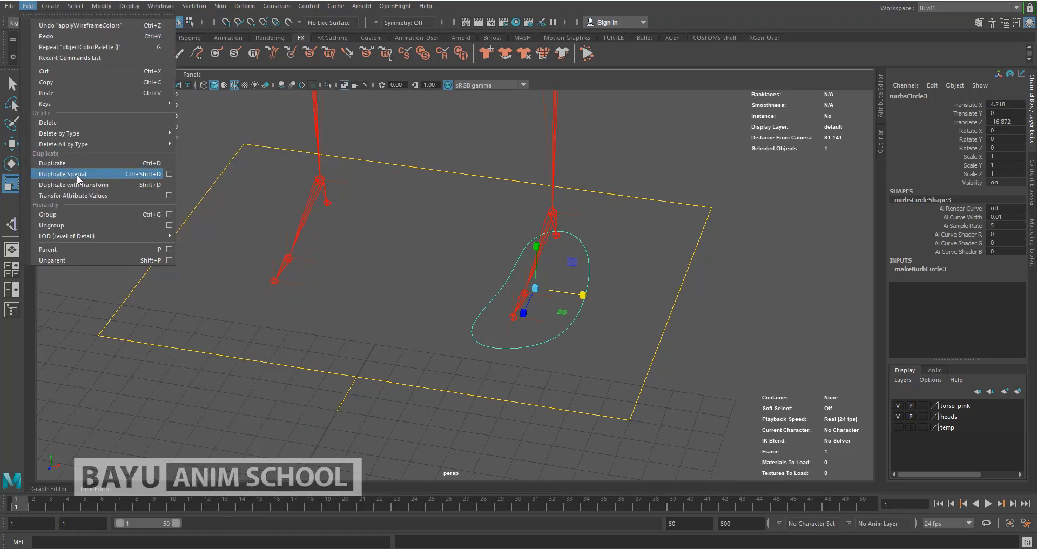
left_click(169, 174)
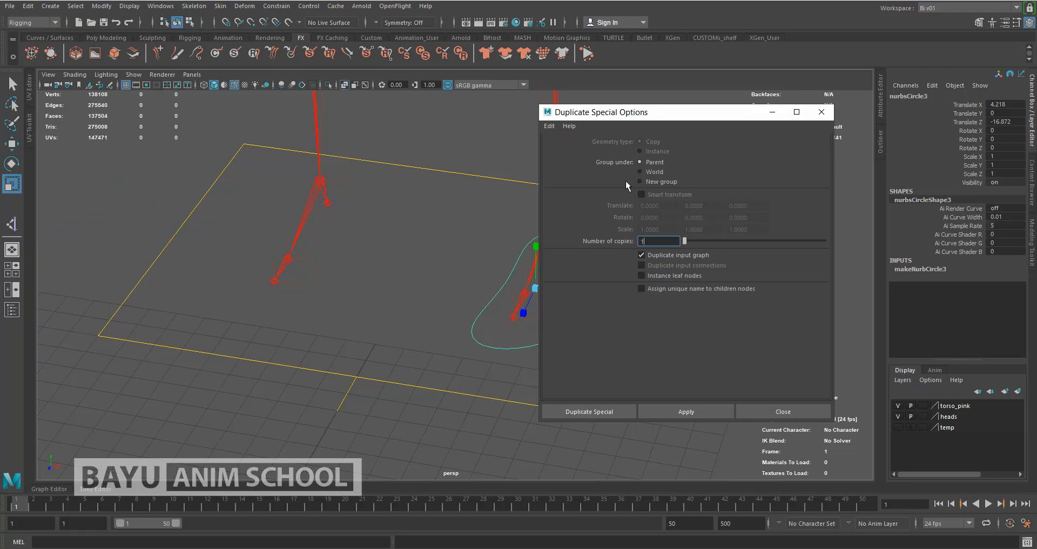
left_click(618, 410)
double_click(1016, 105)
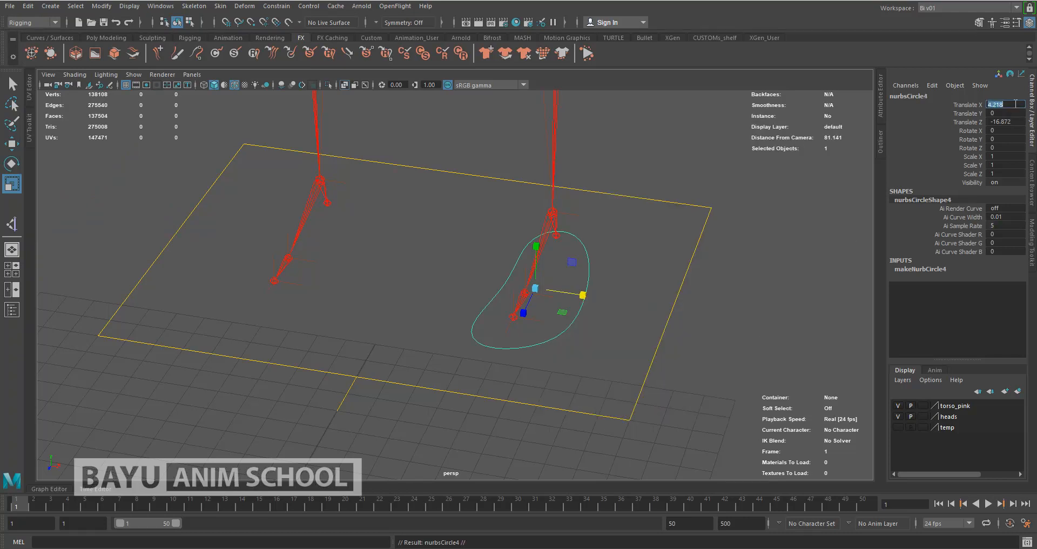
key("Return")
mouse_move(406, 289)
left_mouse_down("alt")
mouse_move(460, 284)
mouse_move(416, 292)
left_mouse_up("alt")
Mirror the duplicated foot controller by setting its Scale X to -1, leaving nothing selected
double_click(1013, 156)
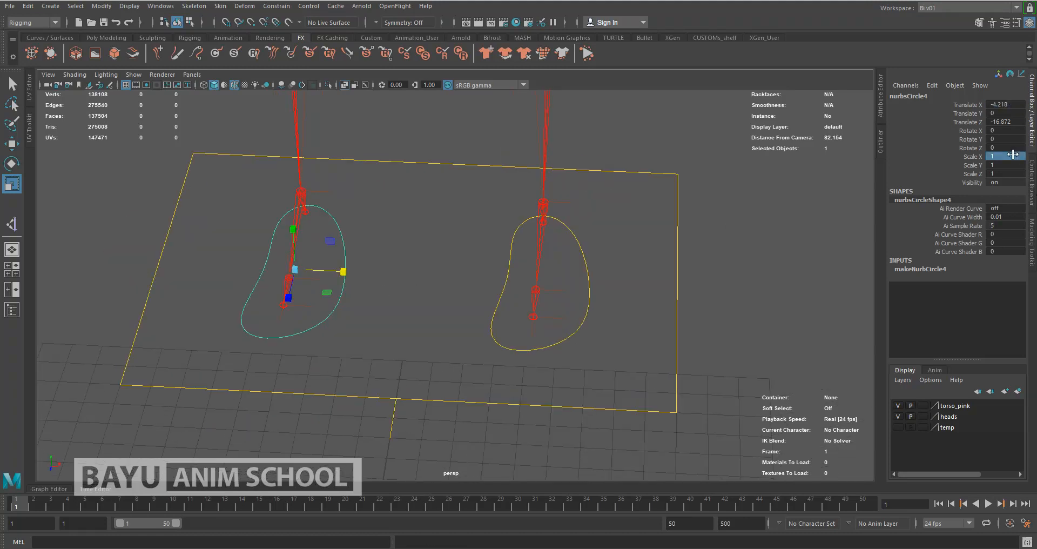
type("-1")
key("Return")
left_click(710, 326)
Switch from the perspective view to the side view with both legs and feet in frame
left_click_drag(655, 303, 401, 341, "alt")
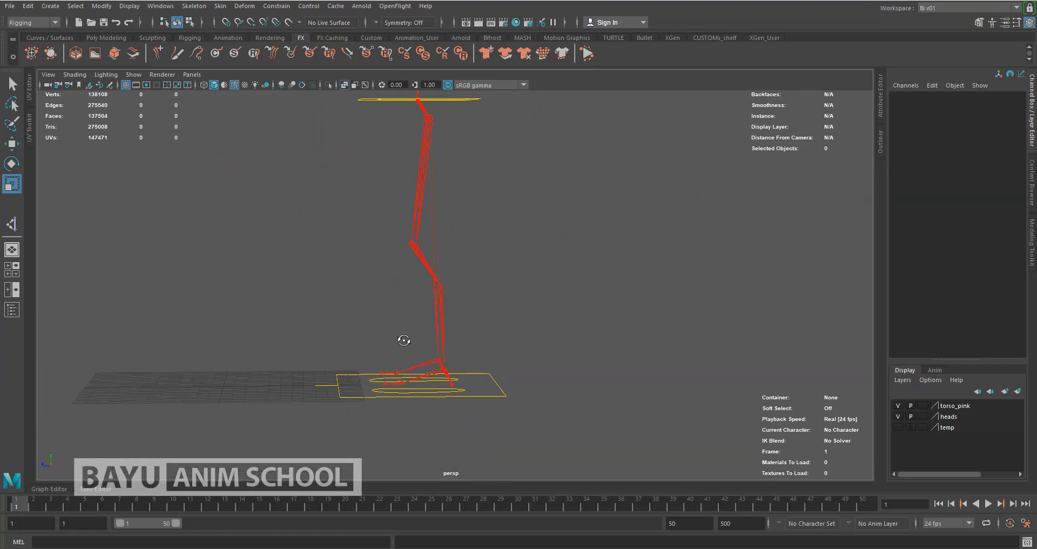
key("space")
left_click_drag(523, 236, 564, 237)
middle_click_drag(392, 250, 371, 203, "alt")
scroll(428, 261, "down", 3)
middle_click_drag(494, 312, 536, 151, "alt")
scroll(543, 327, "down", 3)
middle_click_drag(533, 375, 527, 255, "alt")
scroll(526, 319, "up", 2)
middle_click_drag(527, 326, 537, 294, "alt")
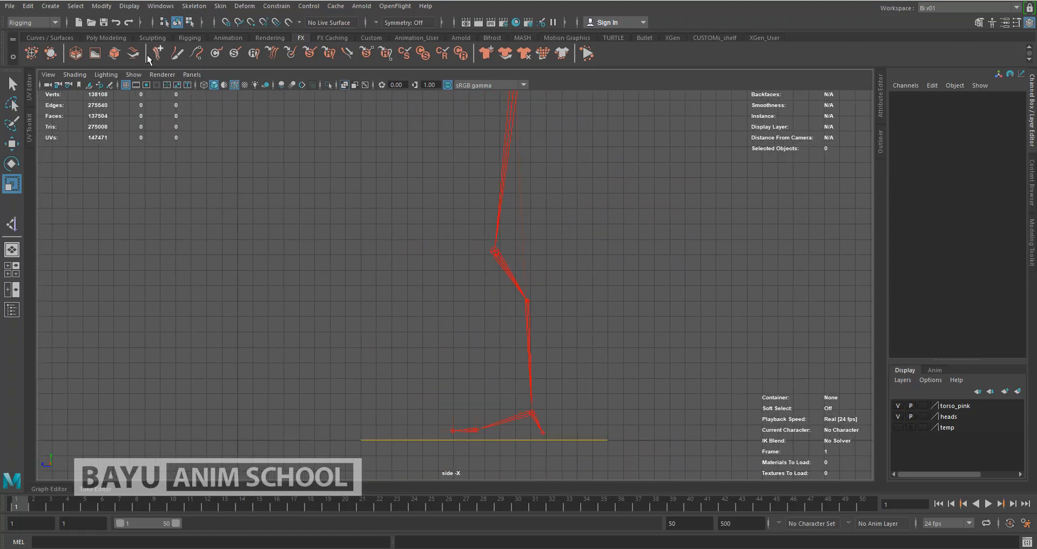
Draw a forward-pointing arrow in front of the knee with the CV Curve Tool, snapping its points to the grid
left_click(50, 6)
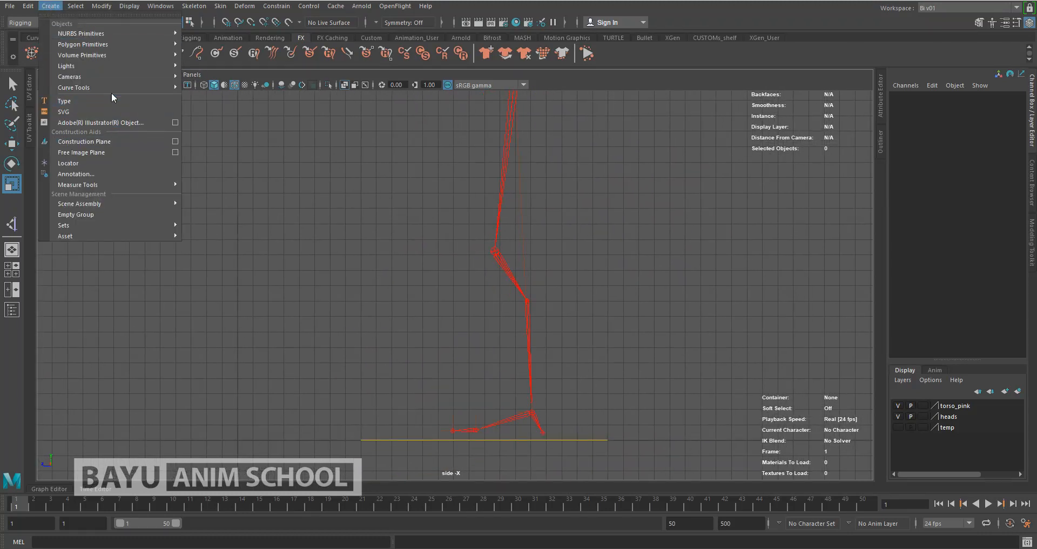
mouse_move(112, 88)
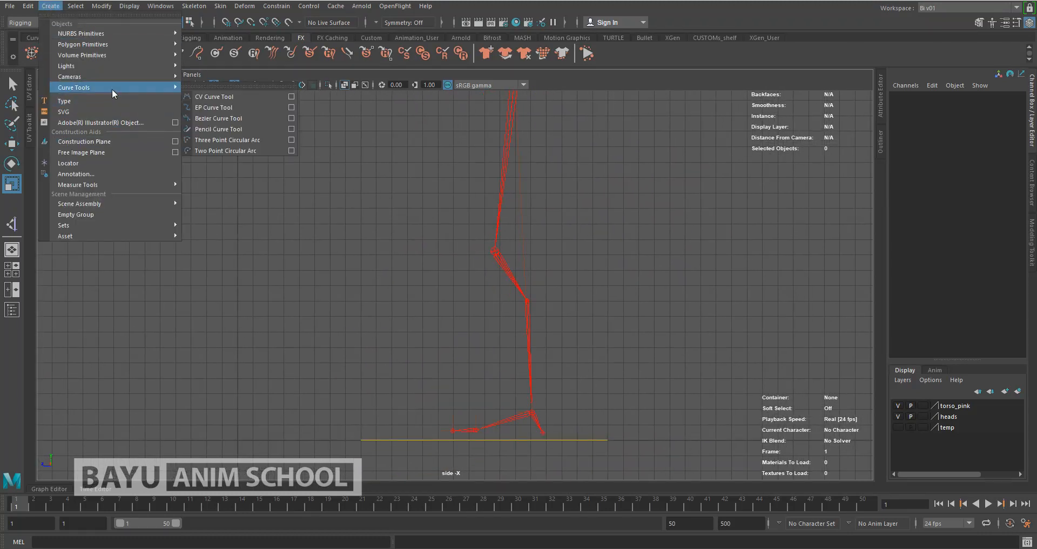
left_click(244, 97)
left_click(228, 26)
middle_click_drag(431, 340, 440, 302, "alt")
scroll(440, 303, "up", 2)
middle_click_drag(420, 254, 419, 285, "alt")
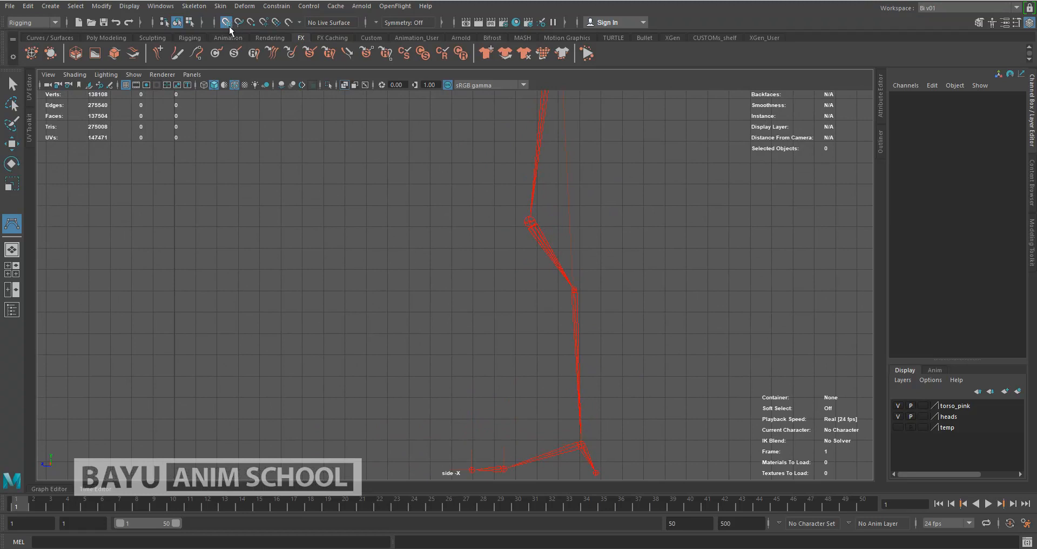
left_click(471, 227)
left_click(429, 227)
left_click(428, 206)
left_click(409, 227)
left_click(431, 247)
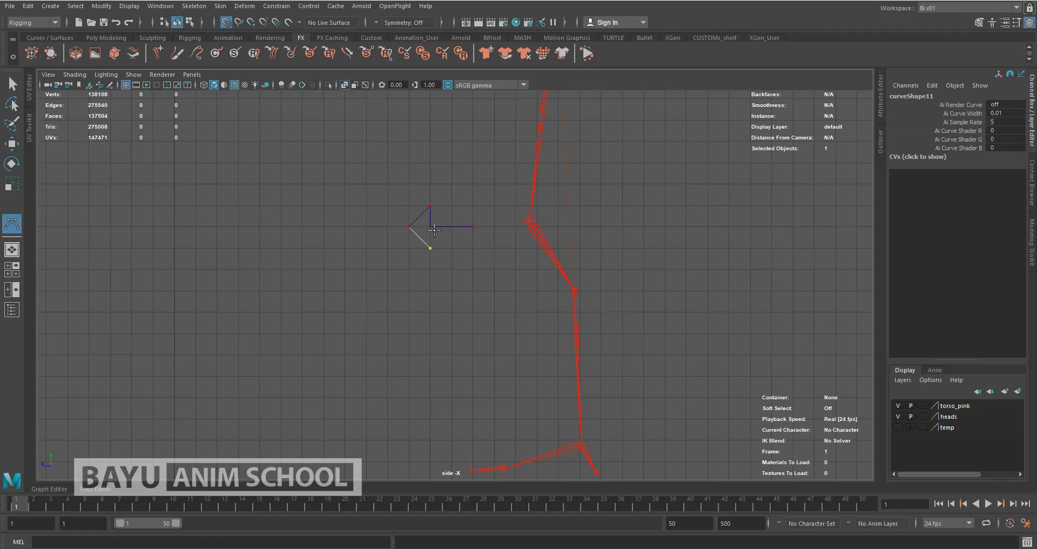
Scale the arrowhead's control vertices to about half their height and return to object mode with the arrow selected
key("r")
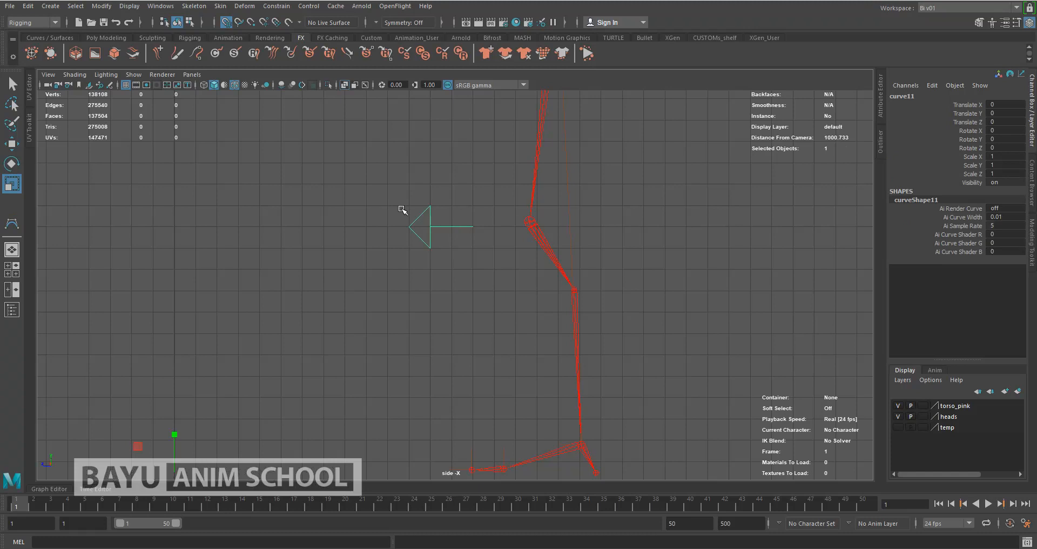
right_click_drag(382, 136, 319, 133)
left_click_drag(355, 157, 452, 279)
left_click_drag(420, 178, 419, 202)
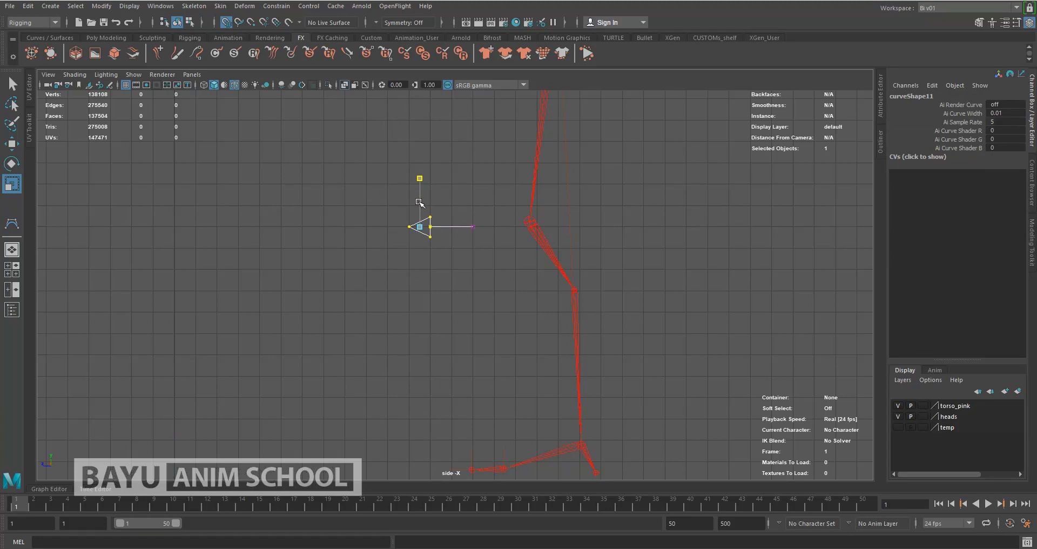
left_click_drag(419, 202, 419, 202)
middle_click_drag(469, 258, 447, 271, "alt")
right_click(437, 181)
right_click_drag(480, 162, 480, 162)
left_click(472, 234)
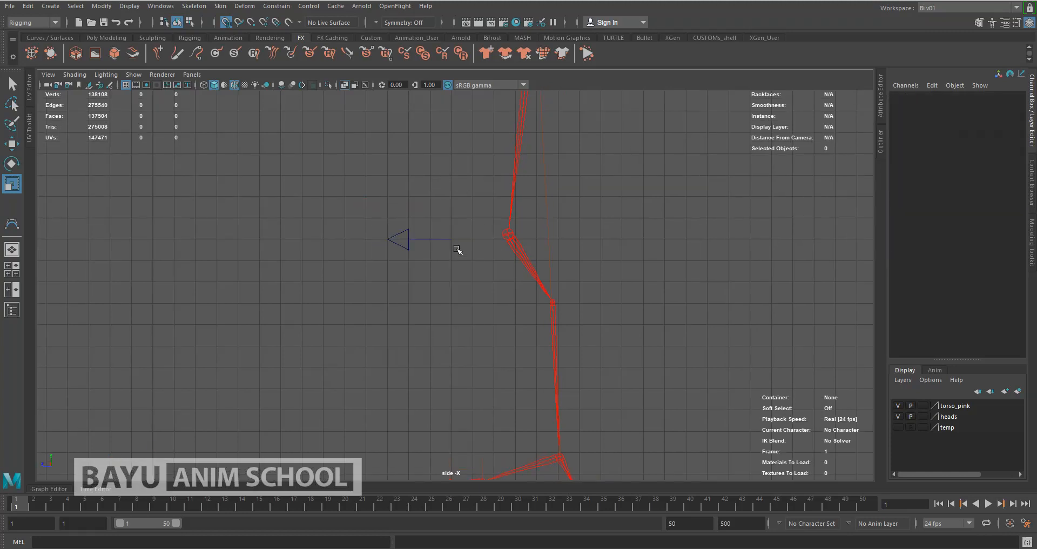
key("ctrl+z")
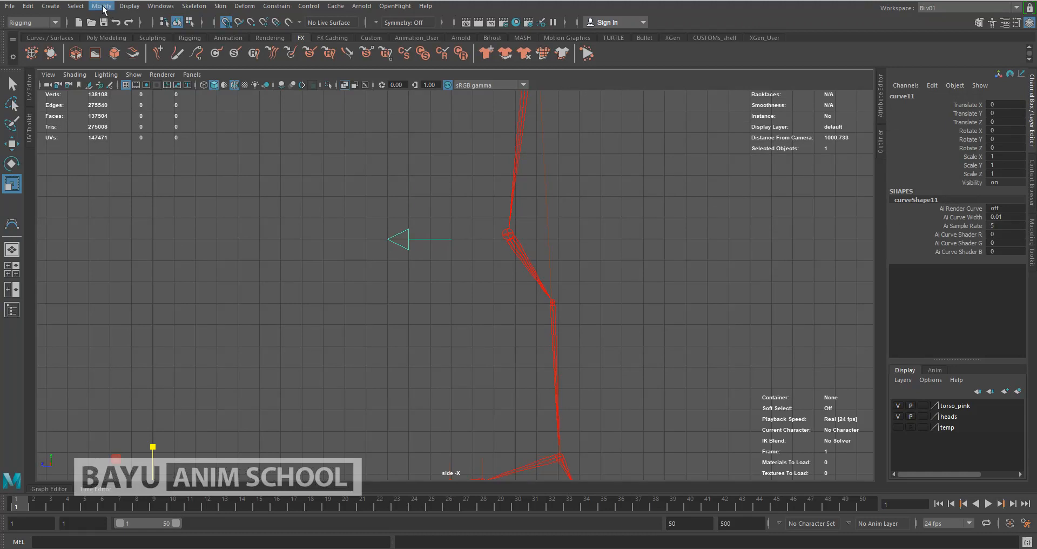
Give the arrow curve a yellow wireframe color
left_click(129, 6)
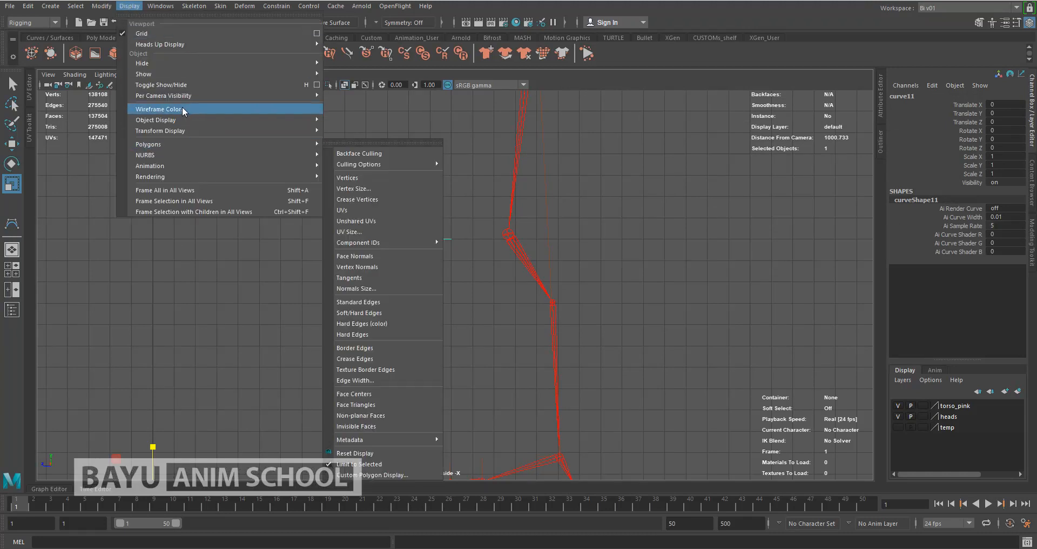
left_click(160, 109)
left_click(73, 145)
left_click(69, 167)
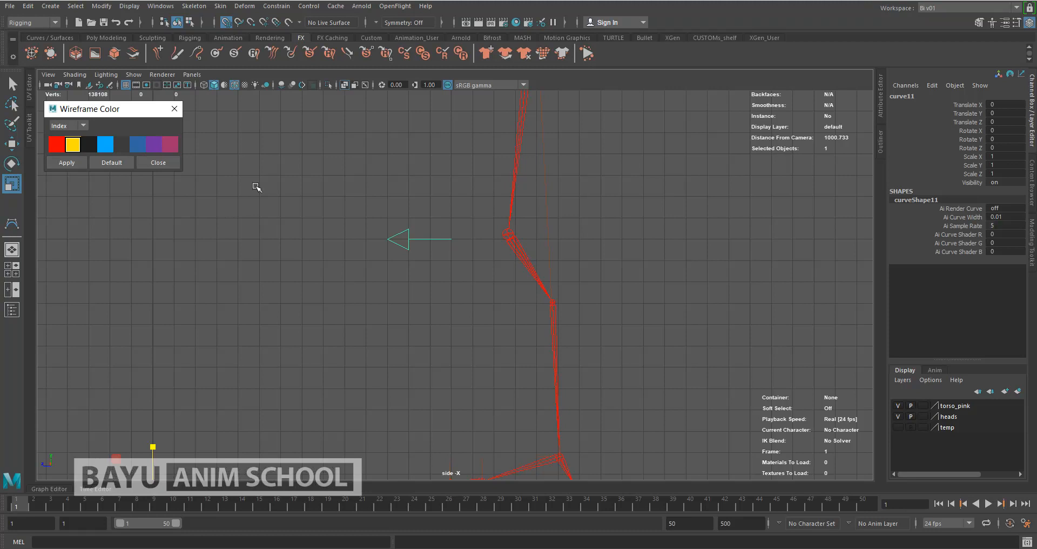
left_click(162, 163)
left_click(363, 228)
left_click(412, 250)
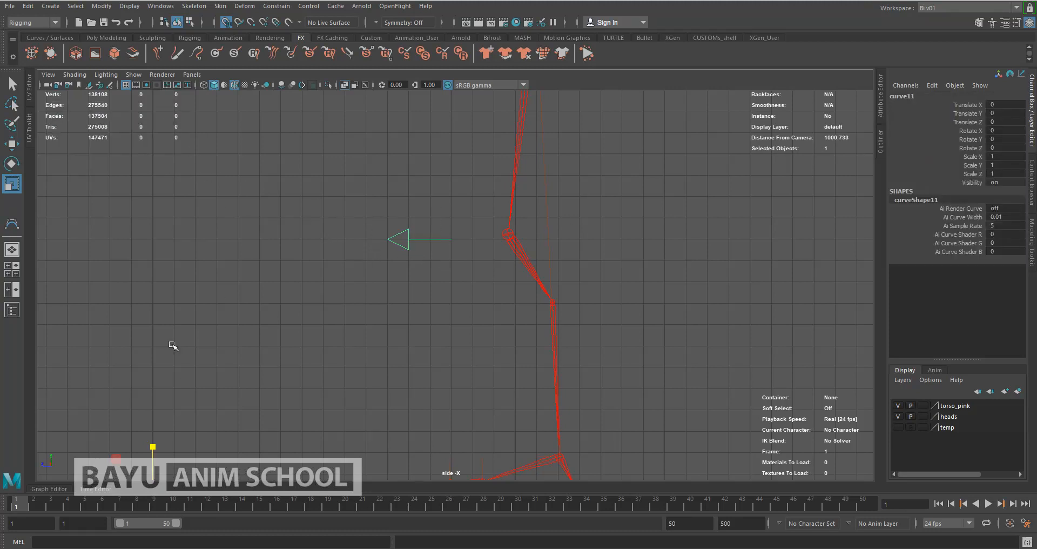
Center the arrow curve's pivot and snap the pivot to the arrow's tip
middle_click_drag(332, 357, 338, 252, "alt")
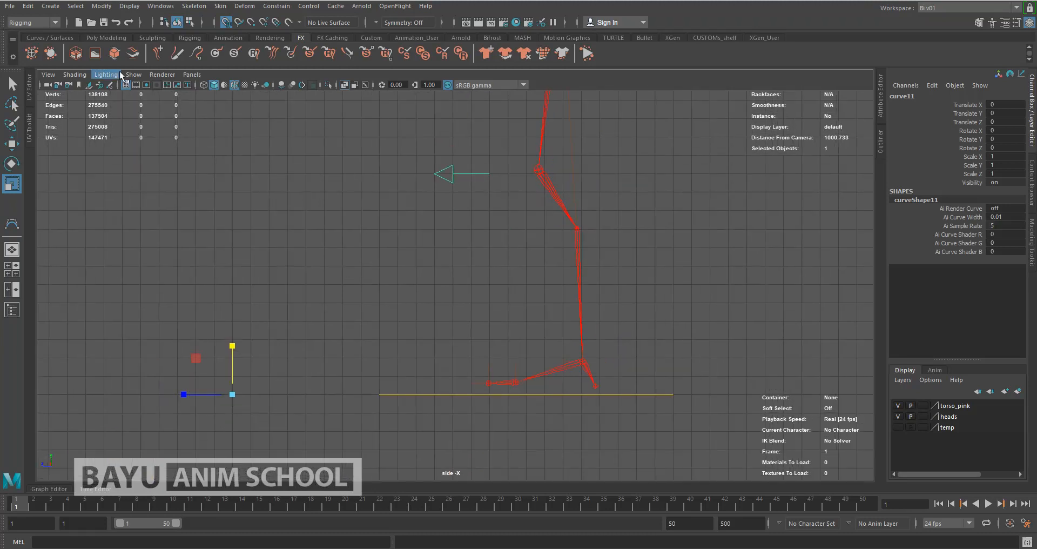
left_click(108, 6)
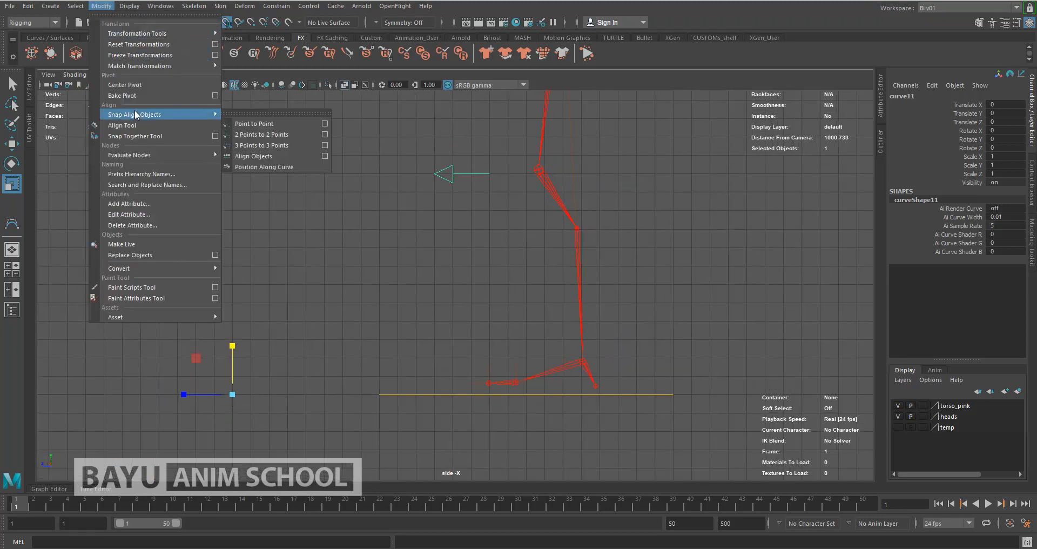
left_click(137, 84)
middle_click_drag(428, 225, 417, 267, "alt")
scroll(417, 267, "up", 3)
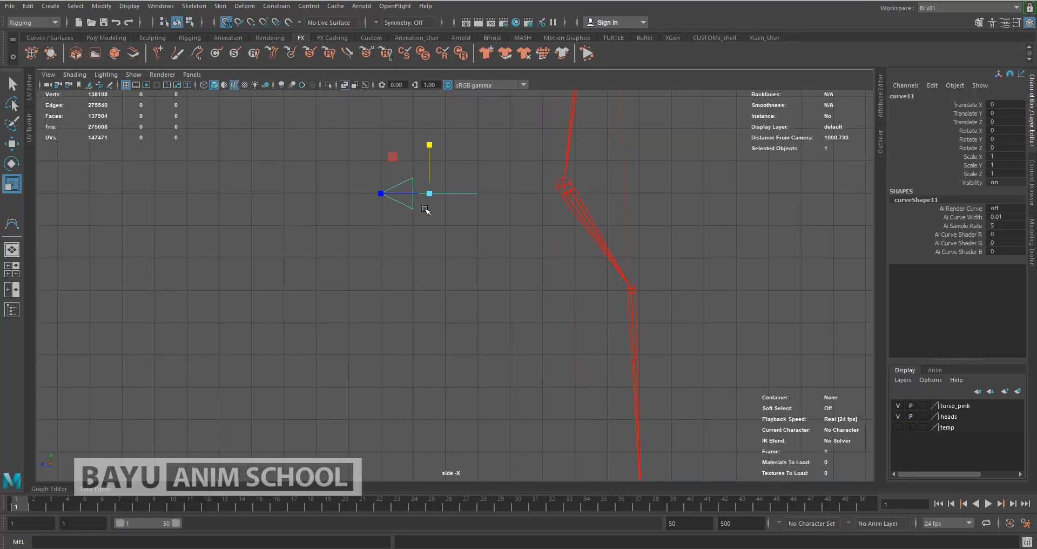
key("d")
left_click_drag(428, 193, 381, 193)
key("d")
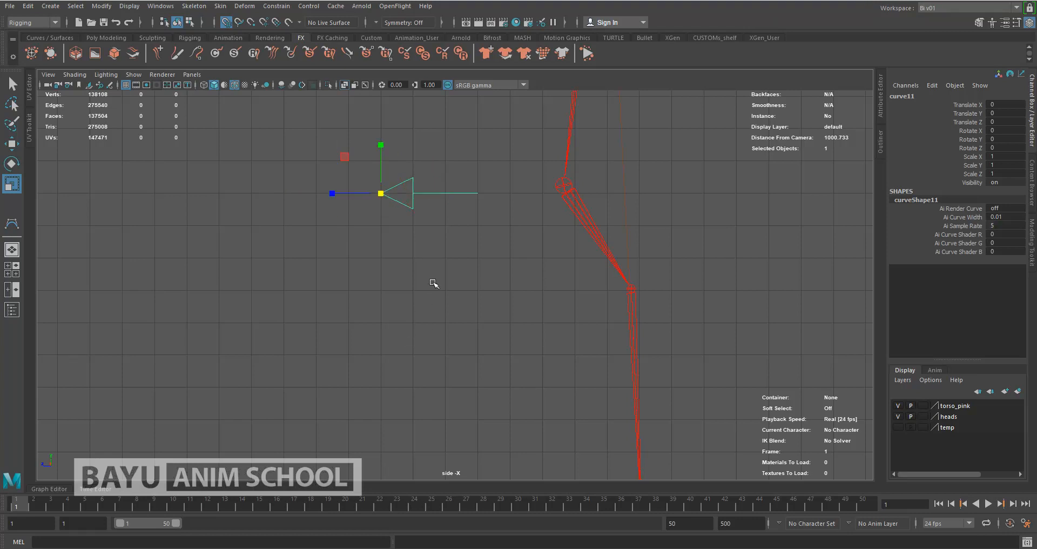
Move the arrow curve forward along Z by 3 units, snapping to the grid
key("w")
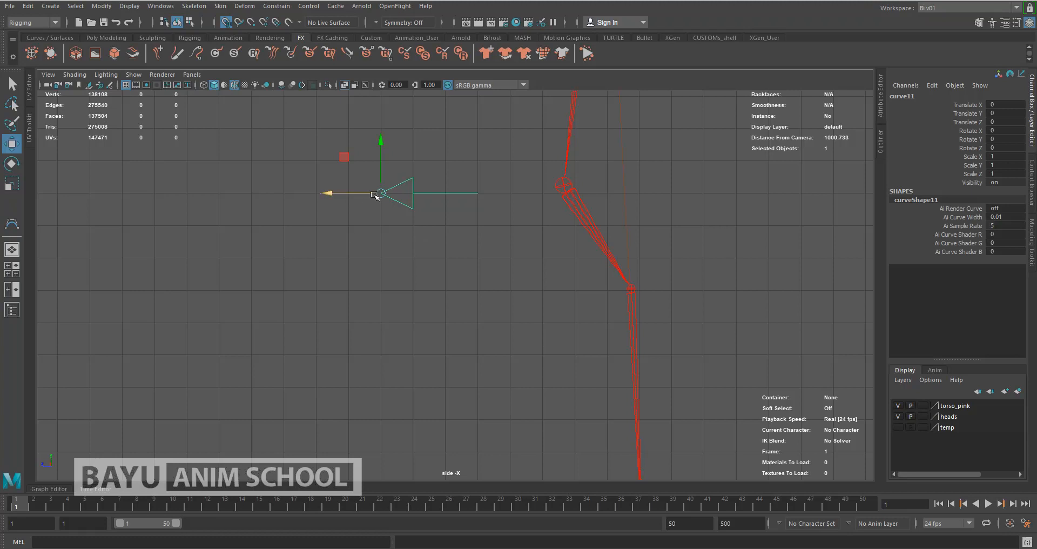
left_click_drag(380, 195, 288, 193)
scroll(401, 300, "down", 3)
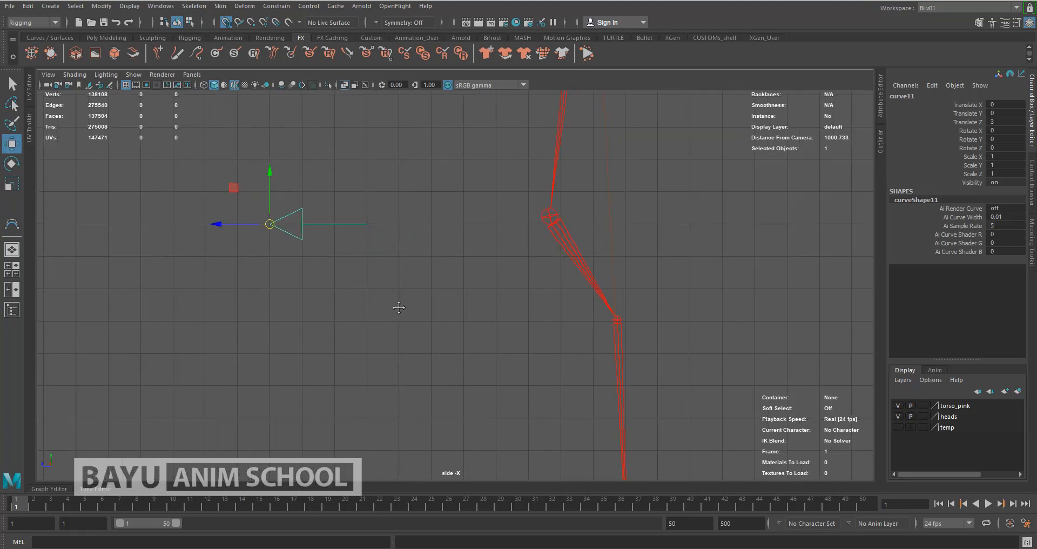
scroll(398, 302, "down", 3)
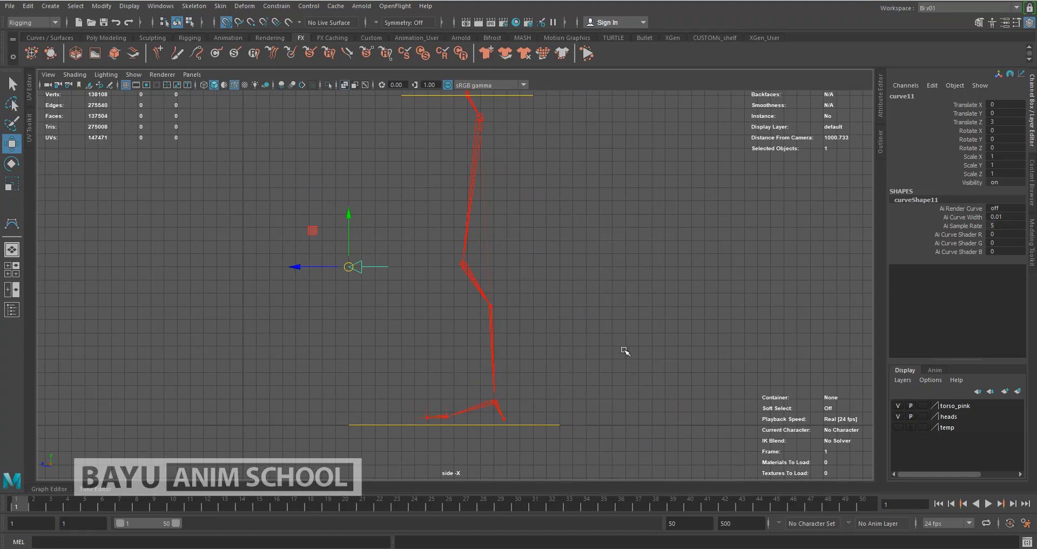
In the perspective view, turn off grid snapping and move the arrow curve along X to about 5.99, near the left knee
key("space")
left_click_drag(594, 308, 587, 282)
left_click_drag(466, 293, 414, 320, "alt")
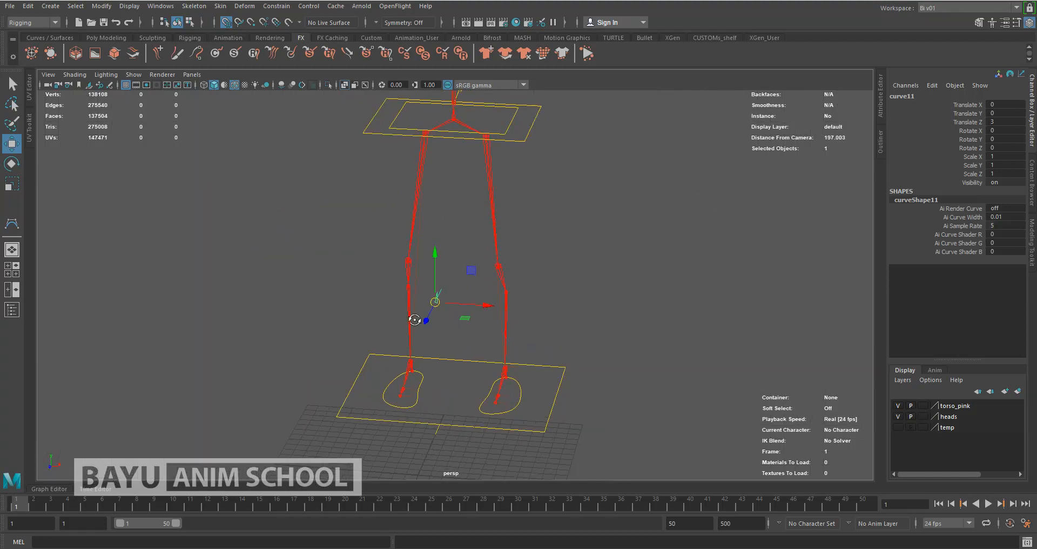
left_click(226, 23)
left_click_drag(482, 312, 620, 348)
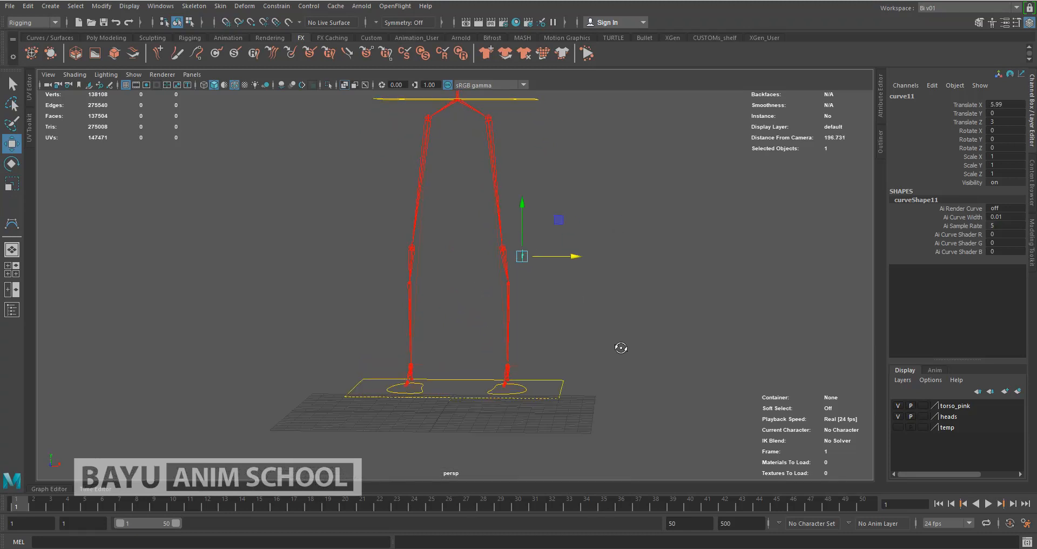
Move the arrow curve to about 6.66 in X, then duplicate it and mirror the copy to the opposite knee by negating Translate X
left_click_drag(574, 258, 621, 342)
left_click_drag(548, 294, 508, 288, "alt")
left_click(27, 7)
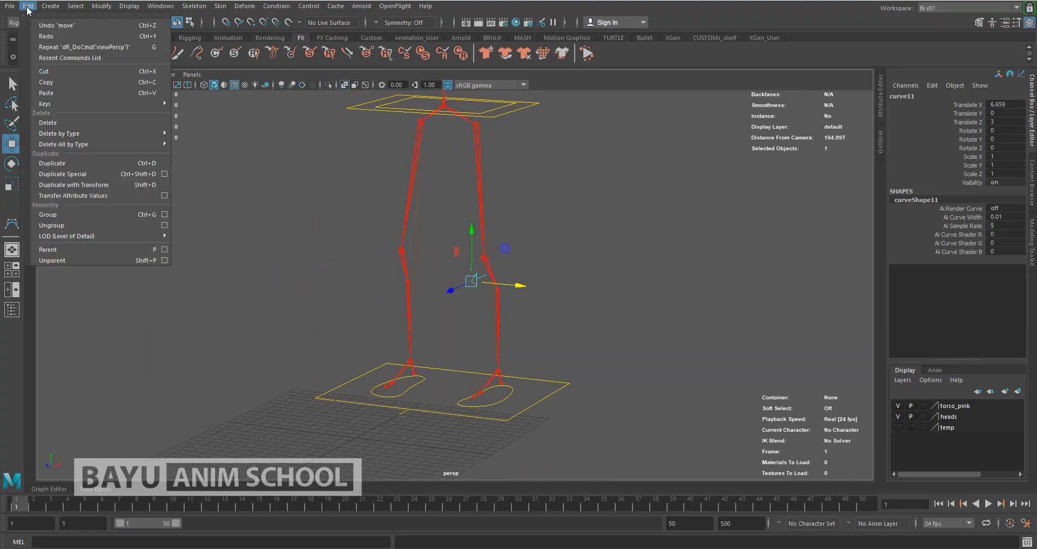
left_click(73, 175)
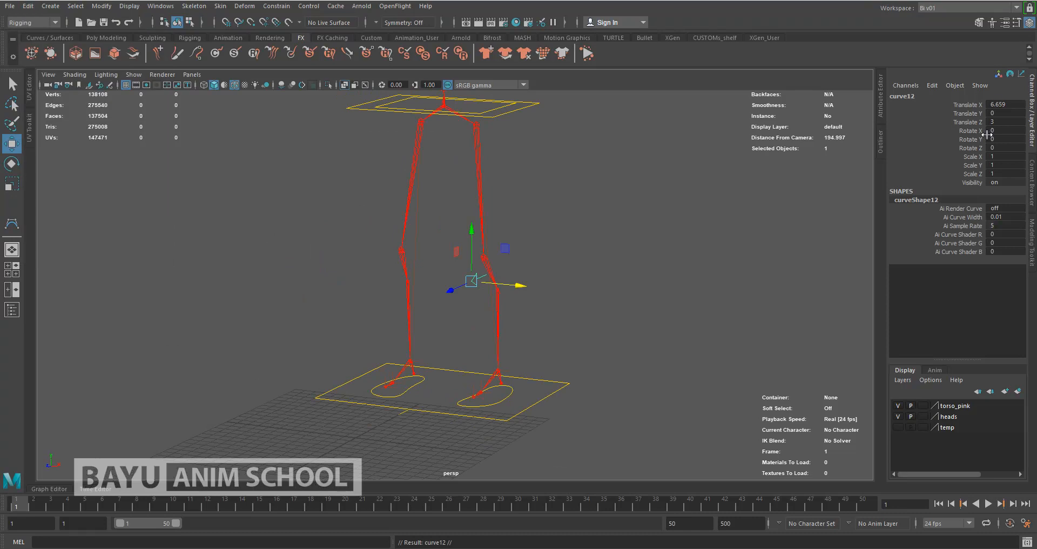
left_click(1018, 104)
key("Return")
left_click(659, 225)
Freeze the transformations of both foot circles and both knee arrow curves together
left_click_drag(590, 300, 575, 346, "alt")
left_click(488, 359)
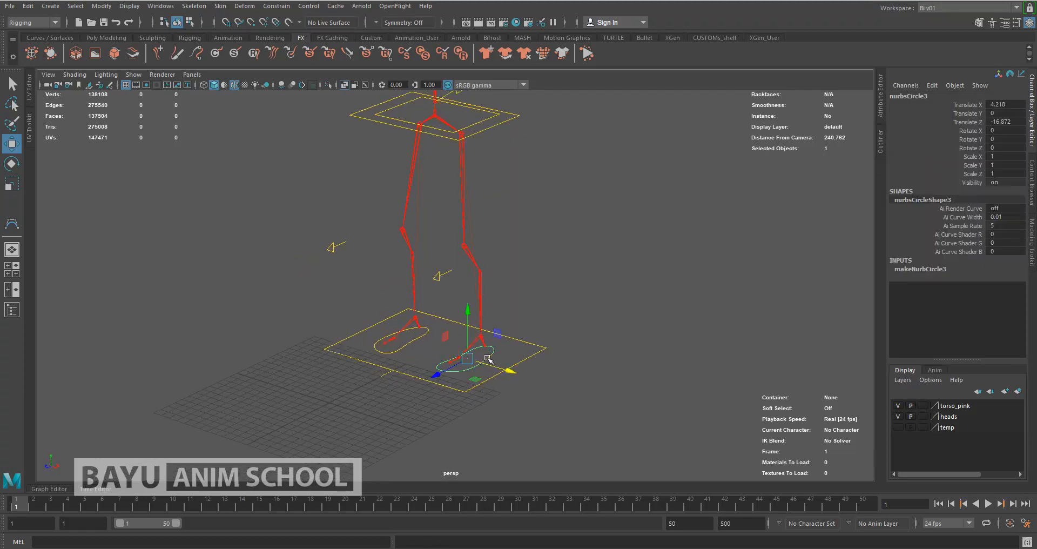
left_click(404, 348, "shift")
left_click_drag(317, 226, 345, 257, "shift")
left_click_drag(429, 265, 456, 298, "shift")
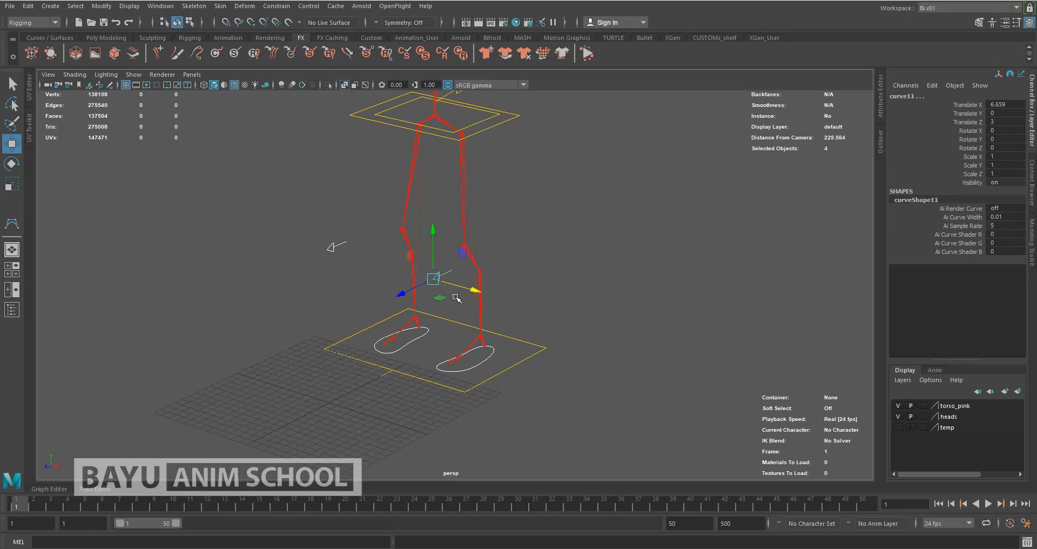
left_click(101, 6)
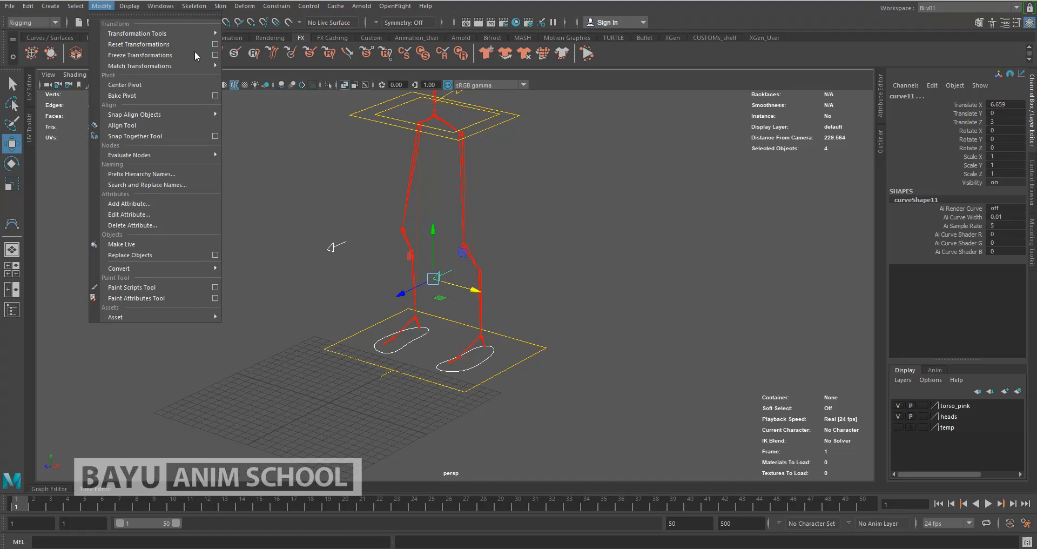
left_click(131, 55)
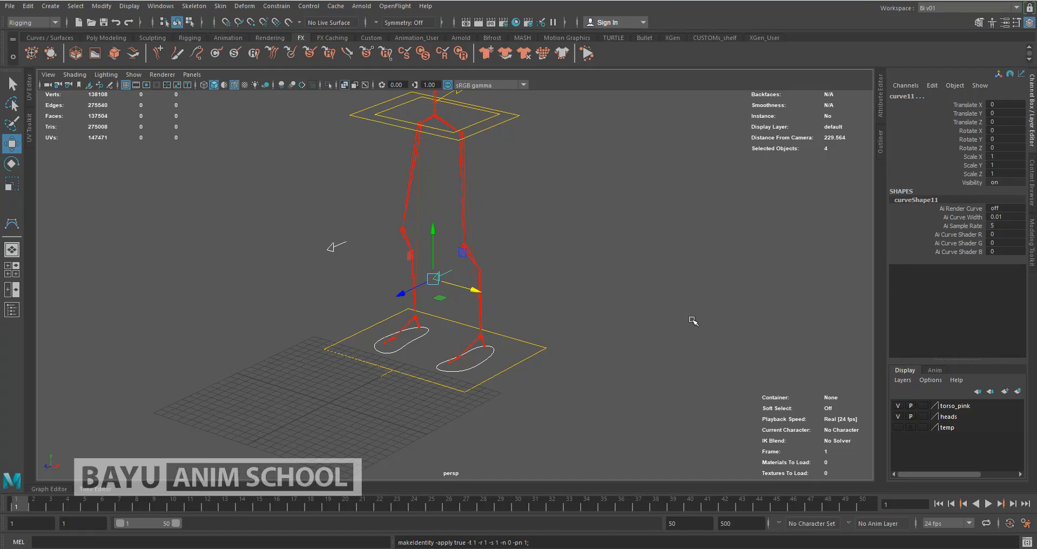
left_click(693, 321)
left_click(218, 6)
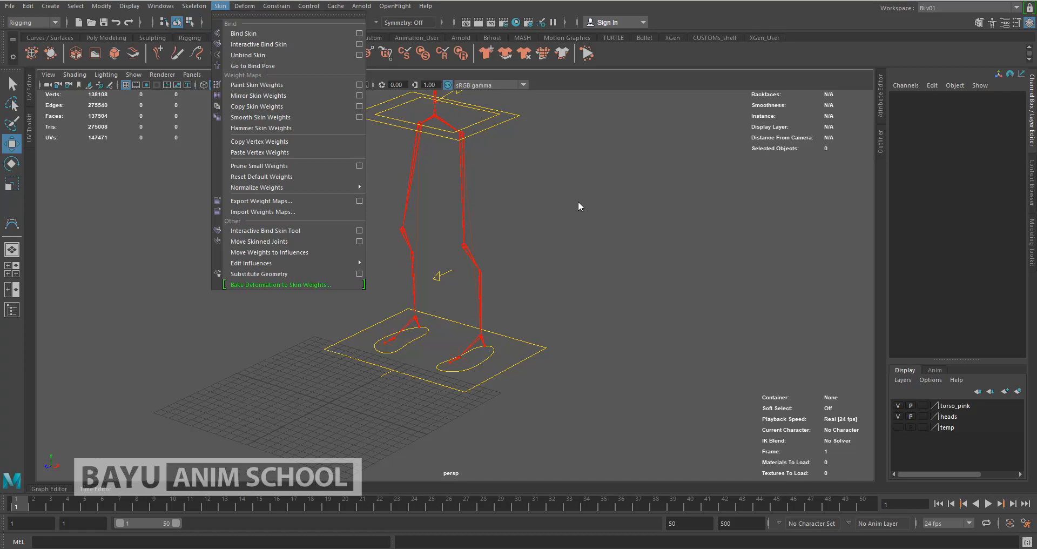
left_click(596, 265)
Duplicate both knee arrows and move the copies up and behind the arms, to about 21.55 in Y and -24.76 in Z
left_click_drag(598, 266, 465, 303, "alt")
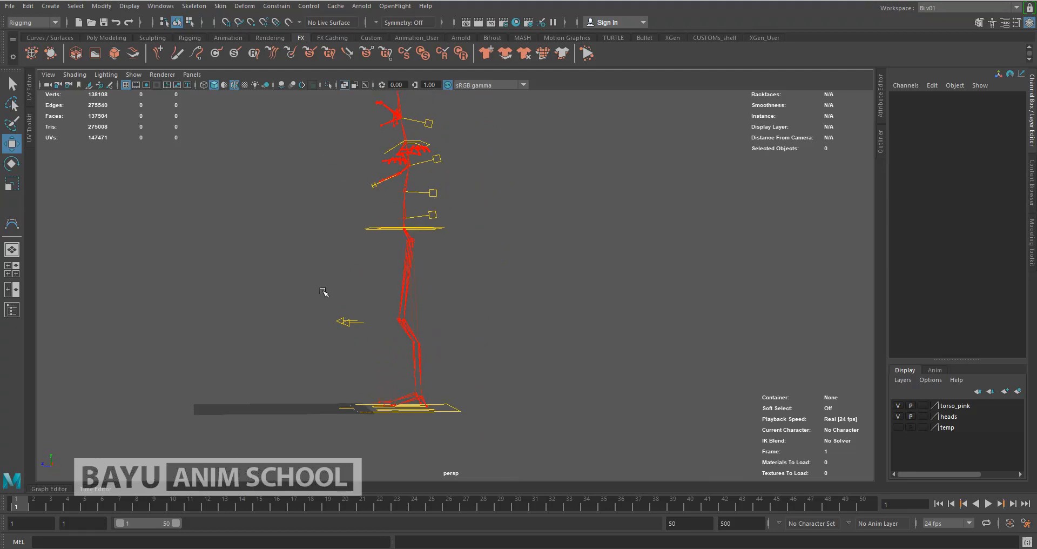
left_click_drag(324, 292, 420, 331)
middle_click_drag(452, 299, 472, 296, "alt")
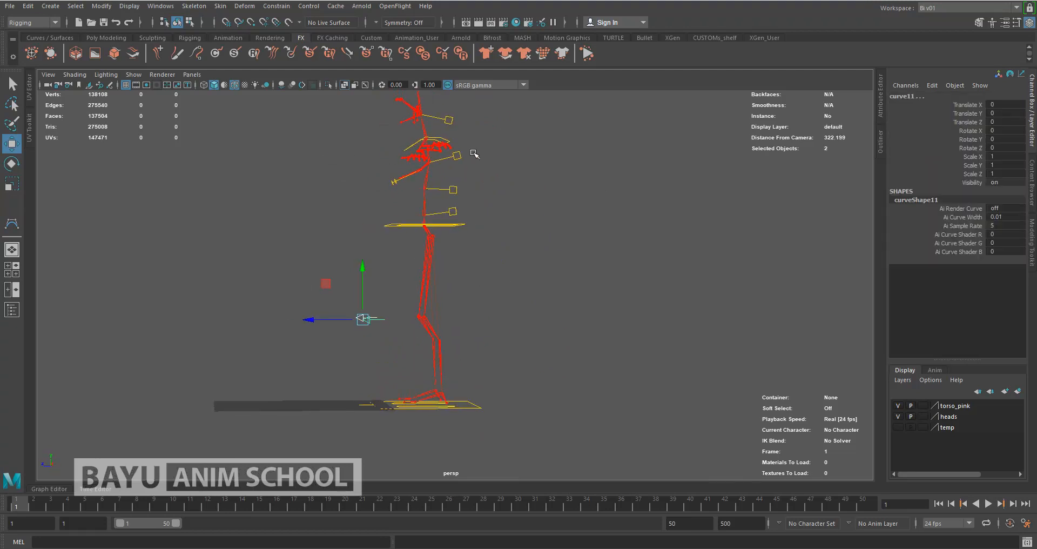
left_click(28, 6)
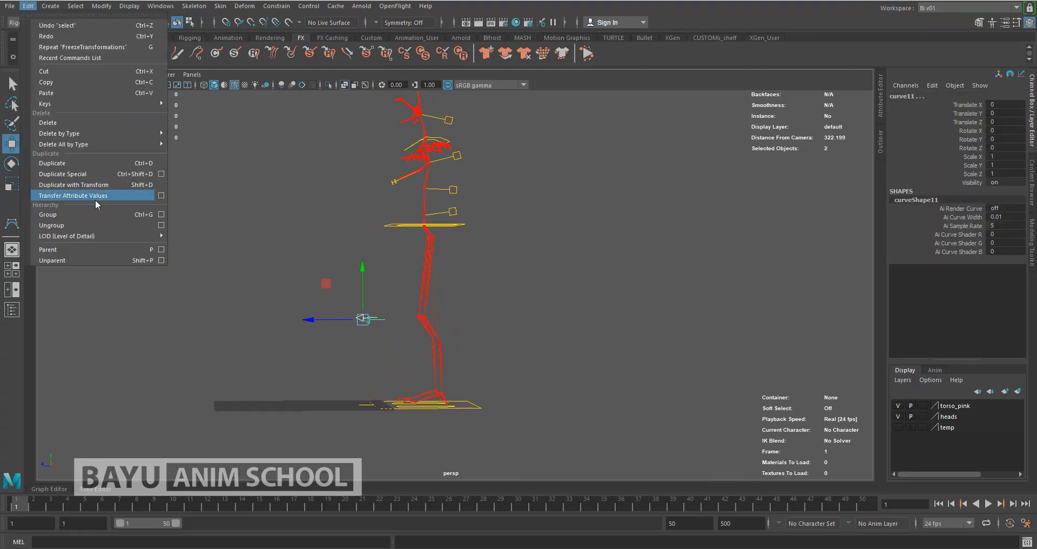
left_click(82, 175)
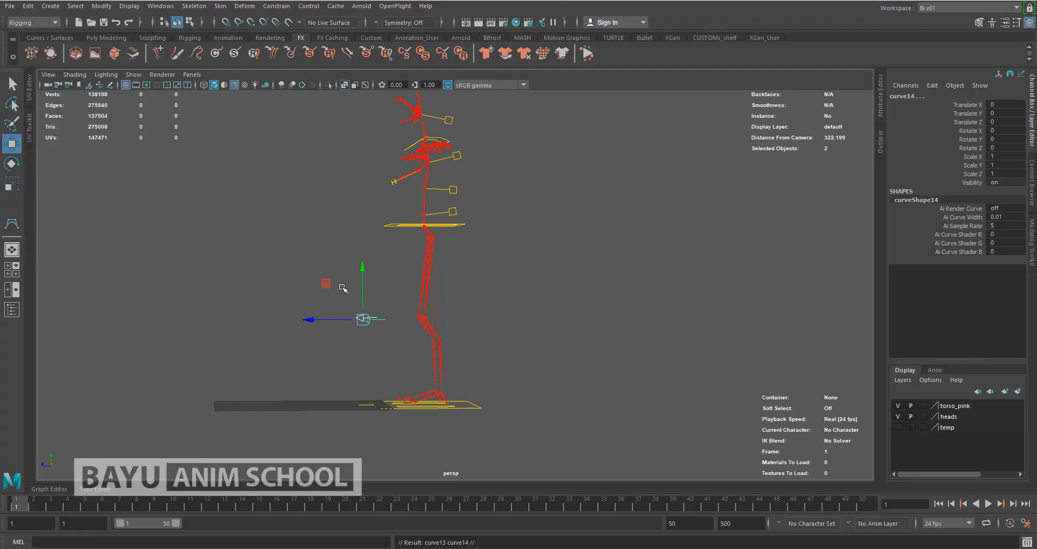
left_click_drag(326, 286, 506, 128)
Set Rotate X of the two duplicated arrows to 180 and freeze their transformations
middle_click_drag(541, 212, 499, 239, "alt")
left_click_drag(499, 239, 487, 276, "alt")
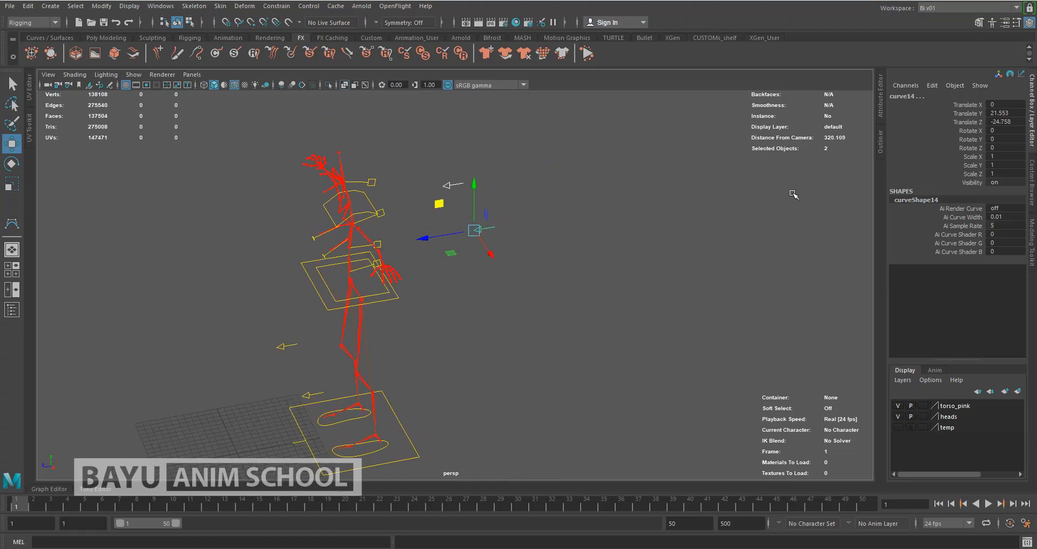
double_click(1003, 131)
type("180")
key("Return")
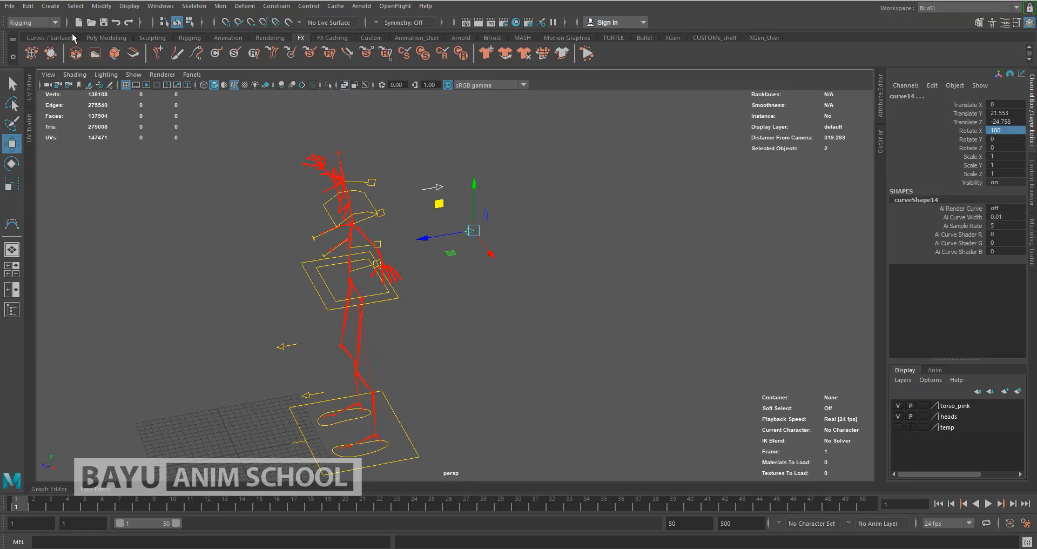
left_click(100, 6)
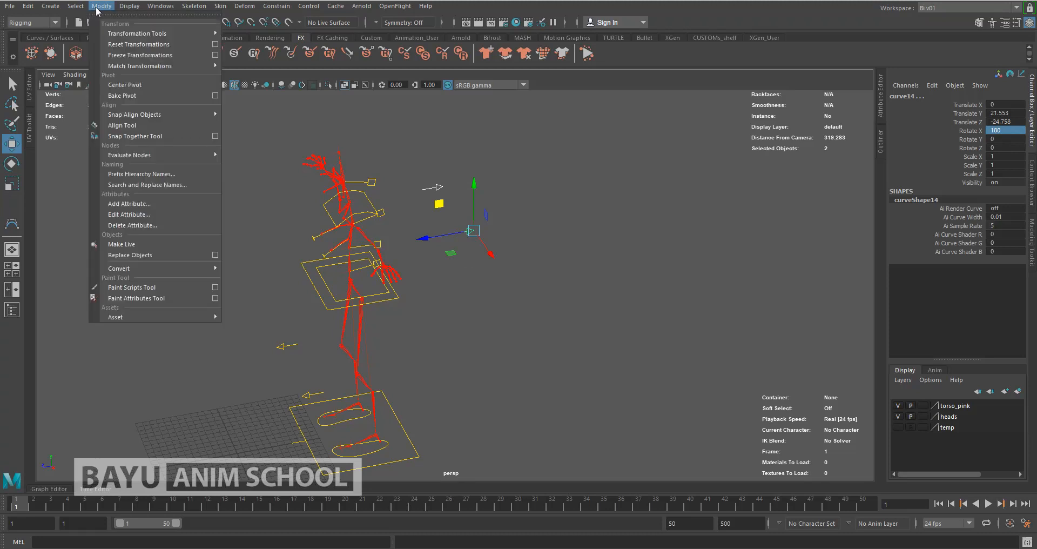
left_click(146, 55)
left_click(588, 309)
Create a NURBS circle with its normal axis set to X
left_click_drag(588, 310, 537, 313, "alt")
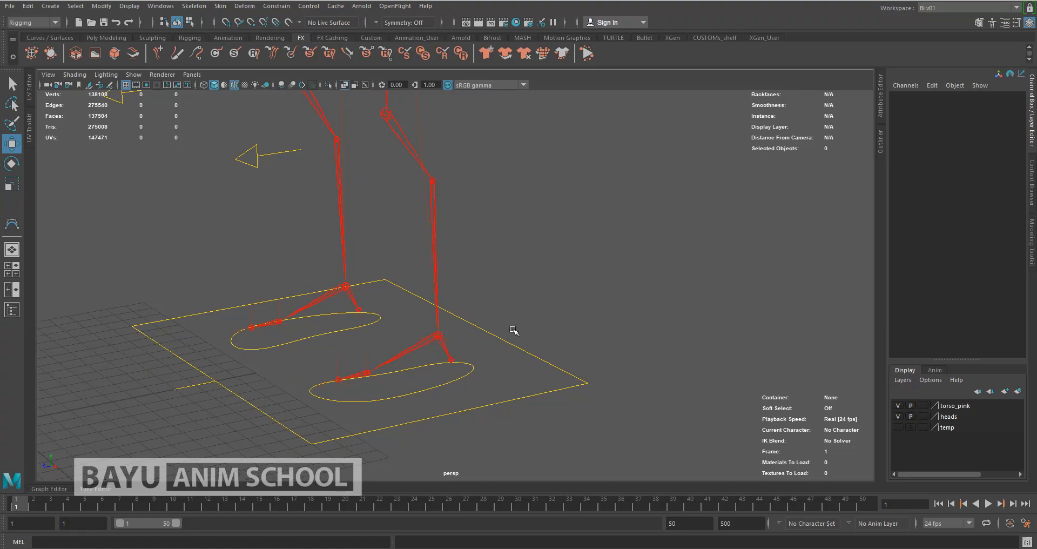
middle_click_drag(513, 330, 456, 319, "alt")
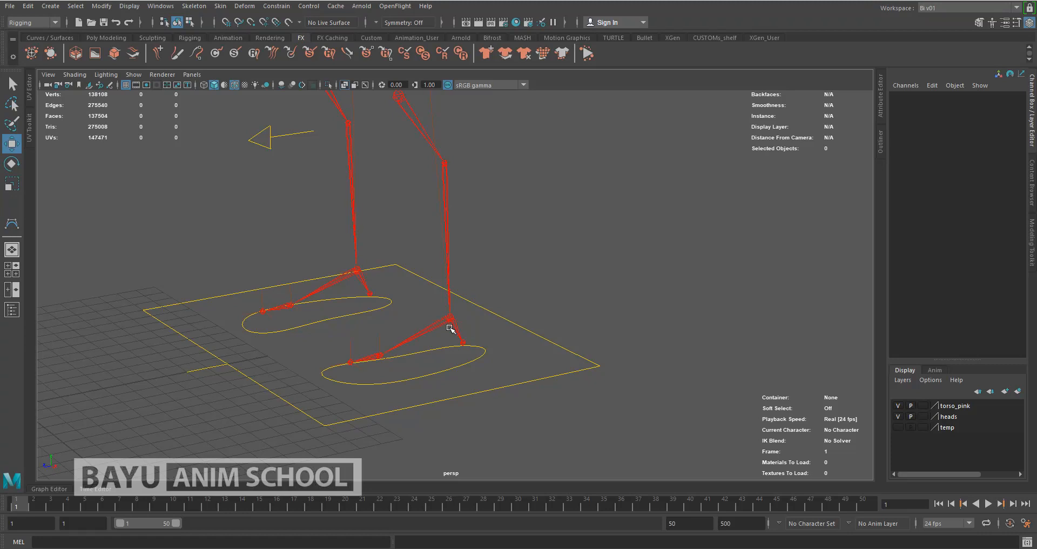
left_click_drag(436, 382, 476, 383, "alt")
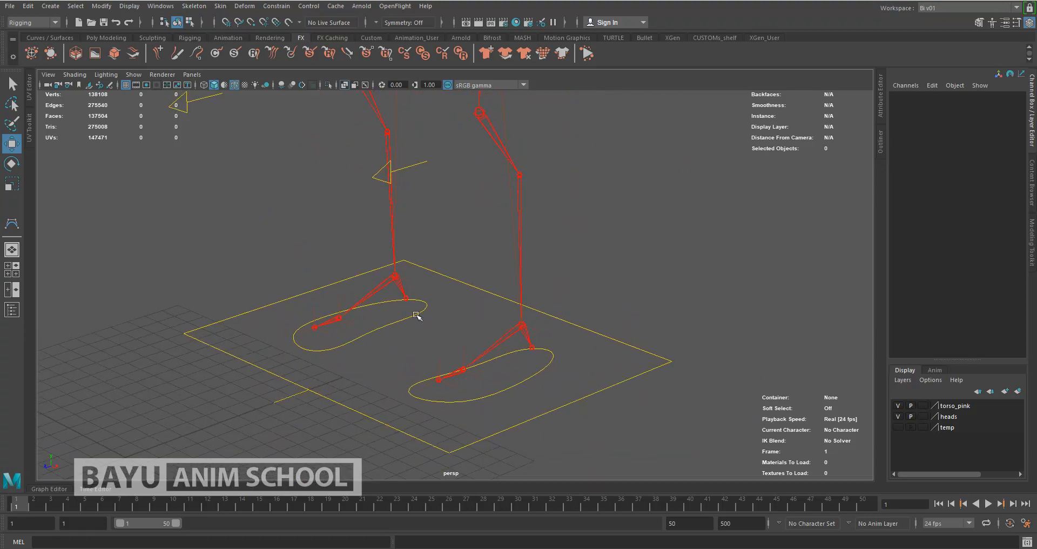
left_click(50, 7)
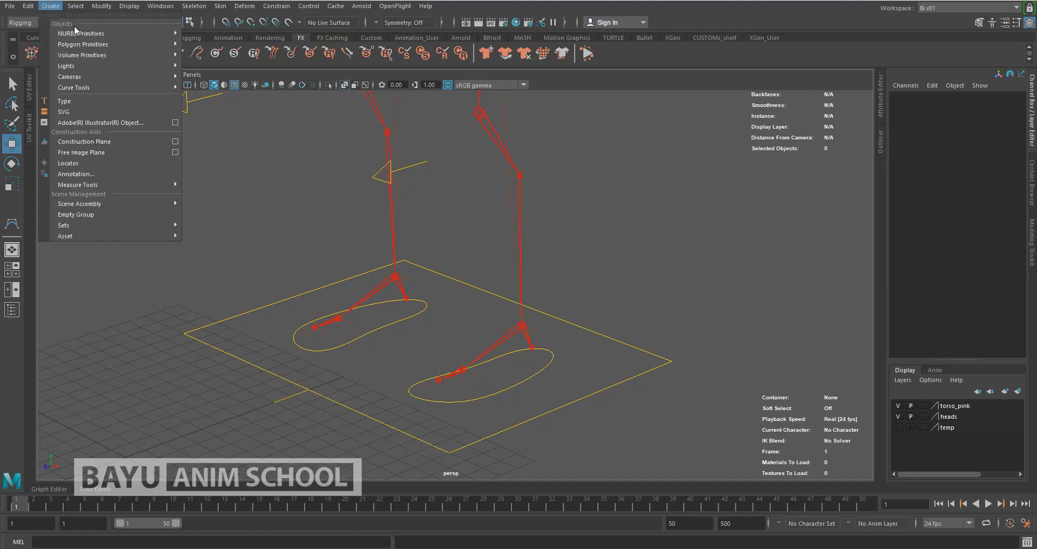
mouse_move(102, 33)
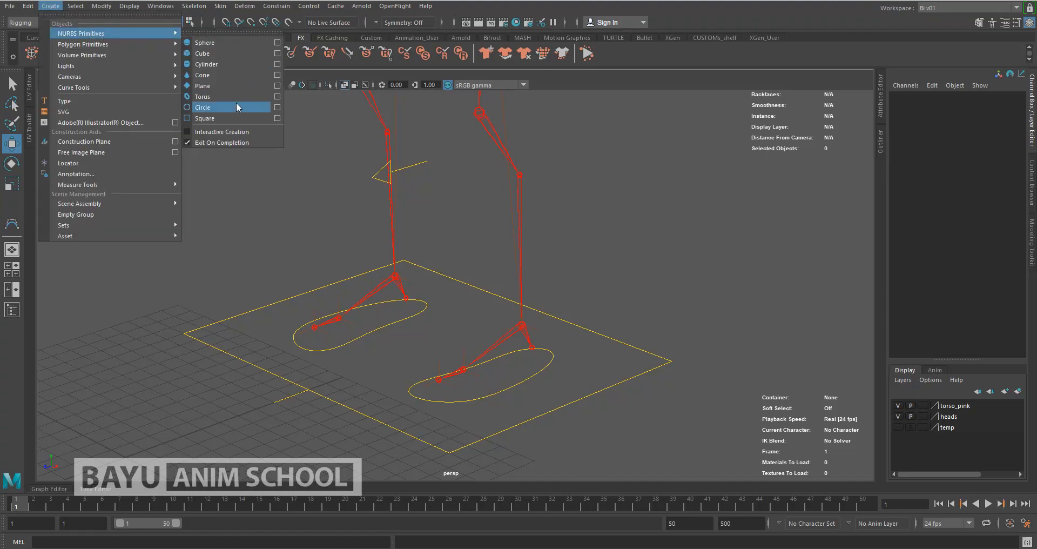
left_click(277, 107)
left_click_drag(377, 384, 398, 384, "alt")
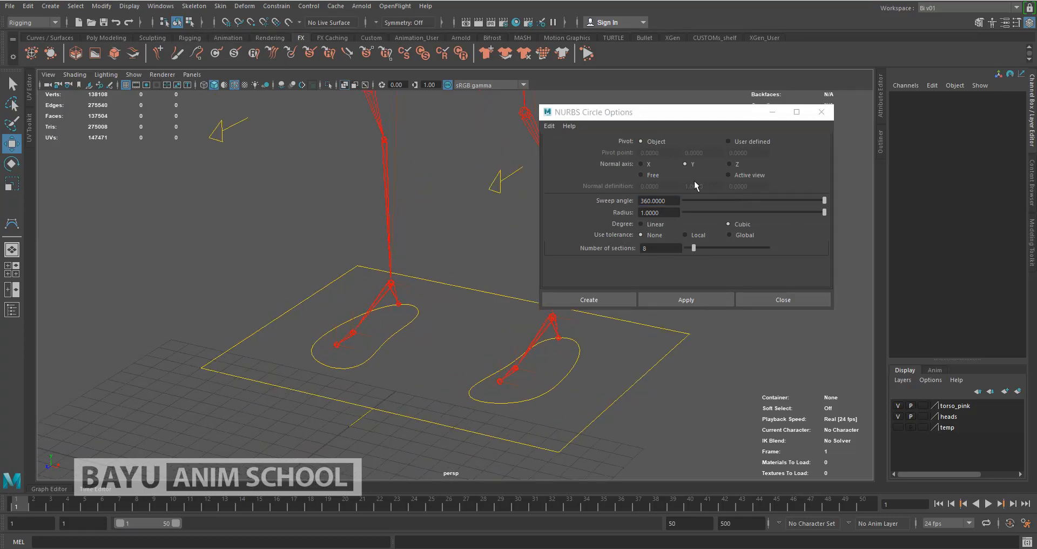
left_click(646, 168)
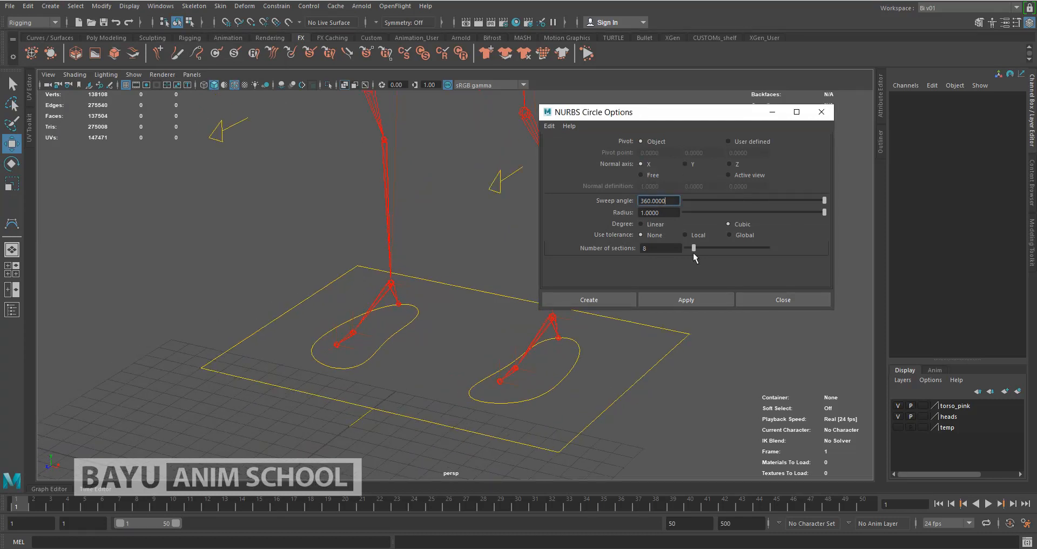
left_click(607, 300)
Move the new circle back along Z to about -16.28, between the feet, and set its radius to 0.3
left_click_drag(419, 405, 305, 378, "alt")
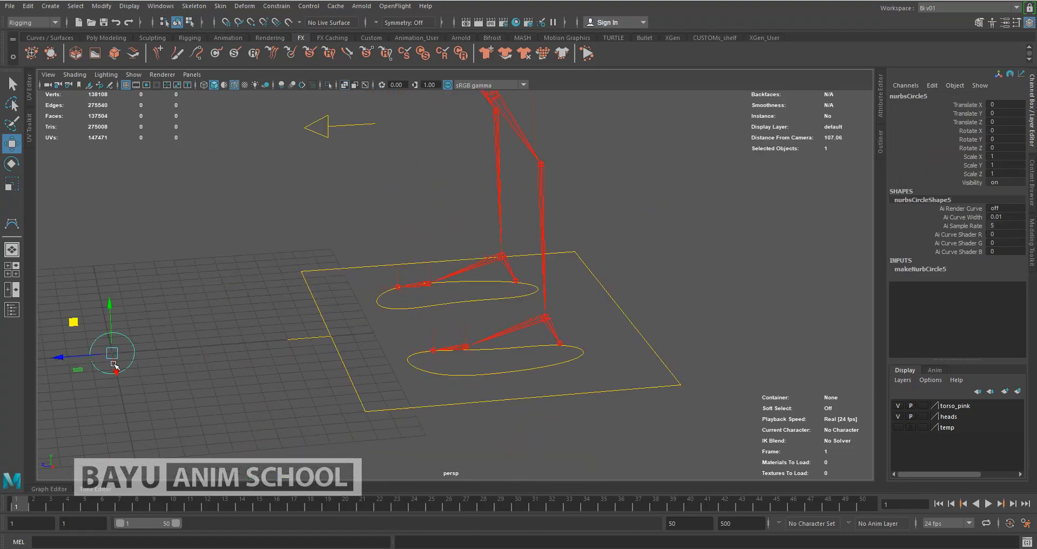
left_click_drag(76, 355, 439, 324)
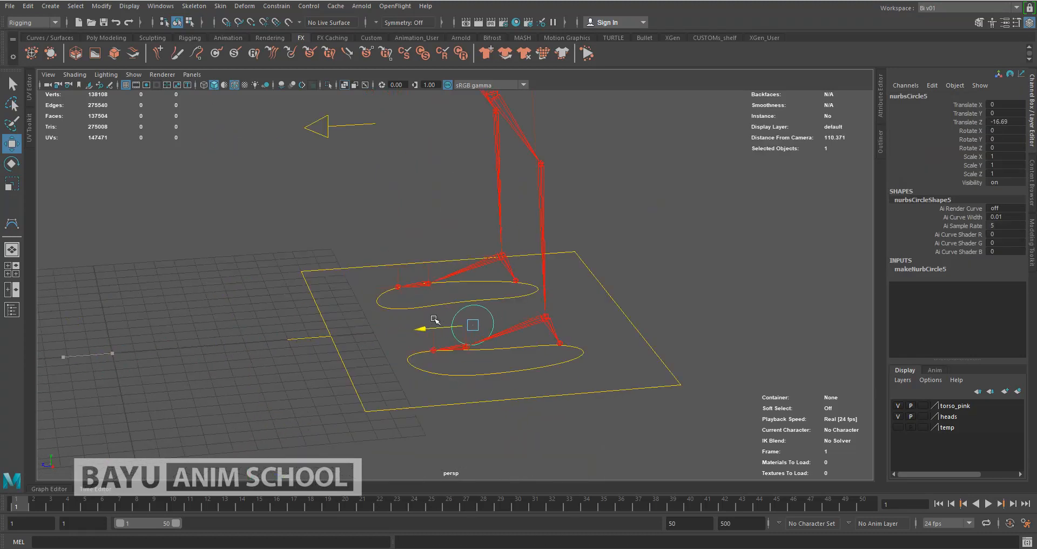
left_click_drag(419, 398, 486, 401, "alt")
right_click_drag(486, 401, 568, 386, "alt")
middle_click_drag(568, 387, 458, 364, "alt")
left_click(936, 268)
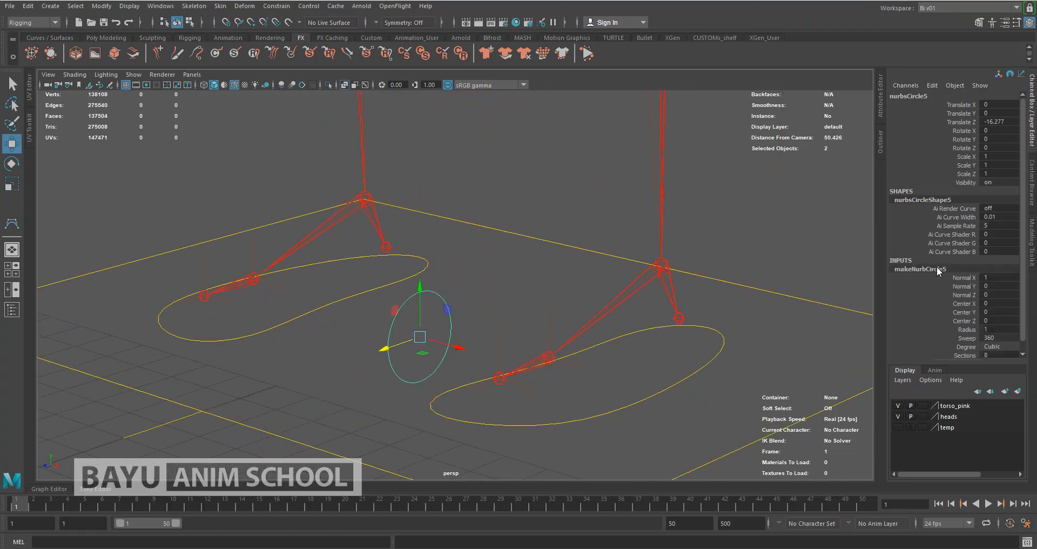
left_click(999, 330)
type("0.3")
key("Return")
With point snapping on, snap the small circle to the left ball joint and snap duplicates to the left toe and heel joints
middle_click_drag(438, 369, 424, 367, "alt")
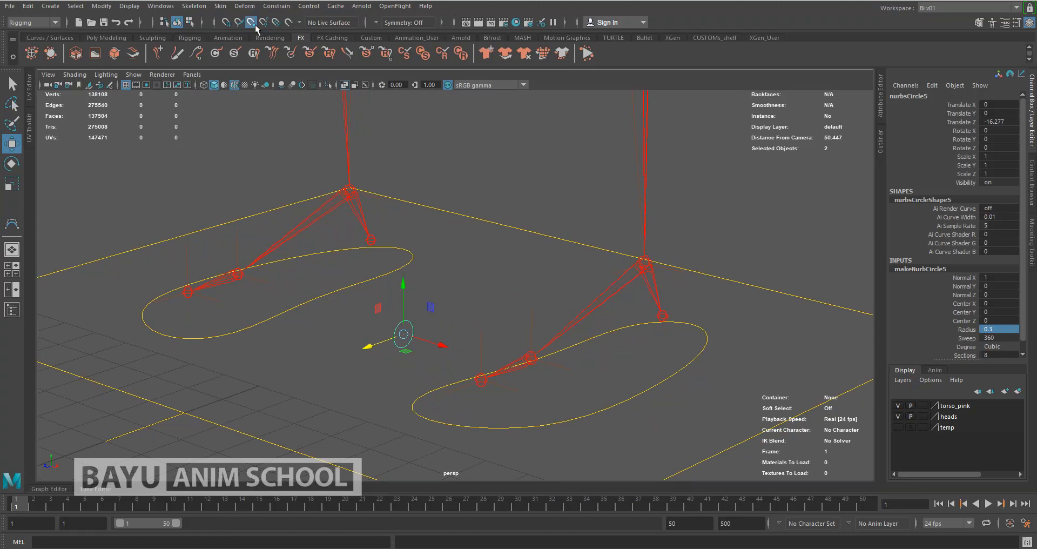
left_click(251, 22)
left_click_drag(417, 337, 530, 358)
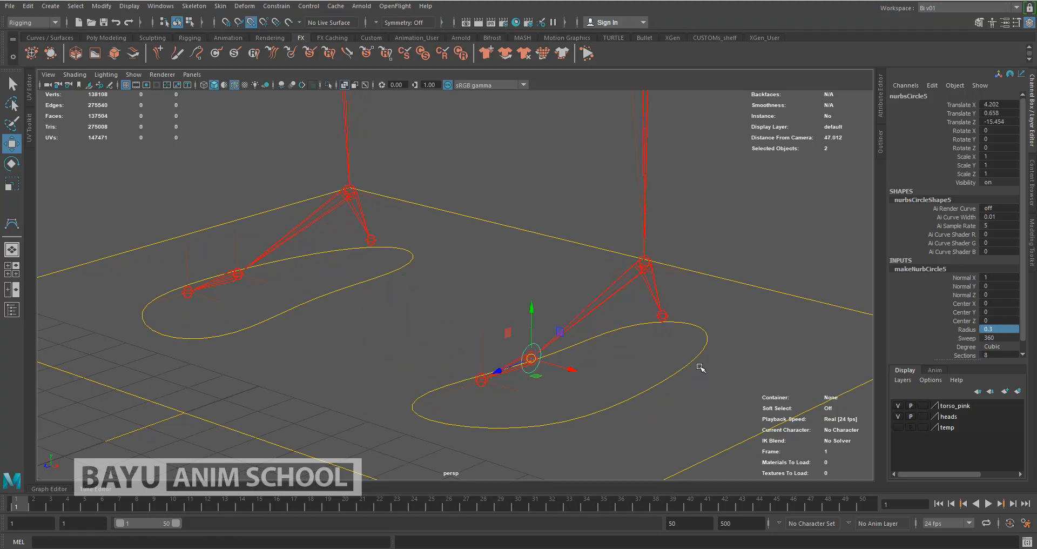
key("ctrl+d")
left_click_drag(531, 358, 487, 378)
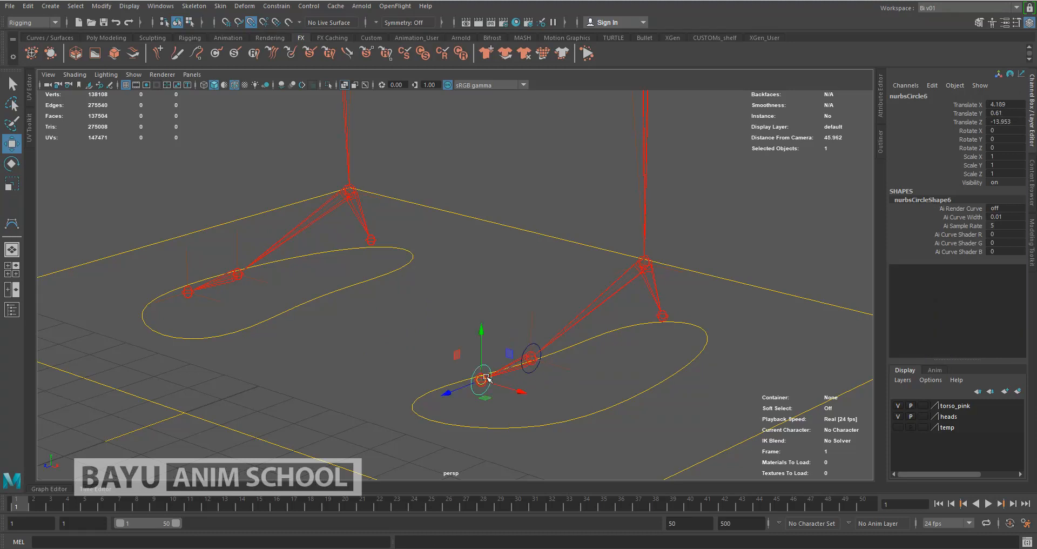
key("ctrl+d")
left_click_drag(487, 378, 662, 317)
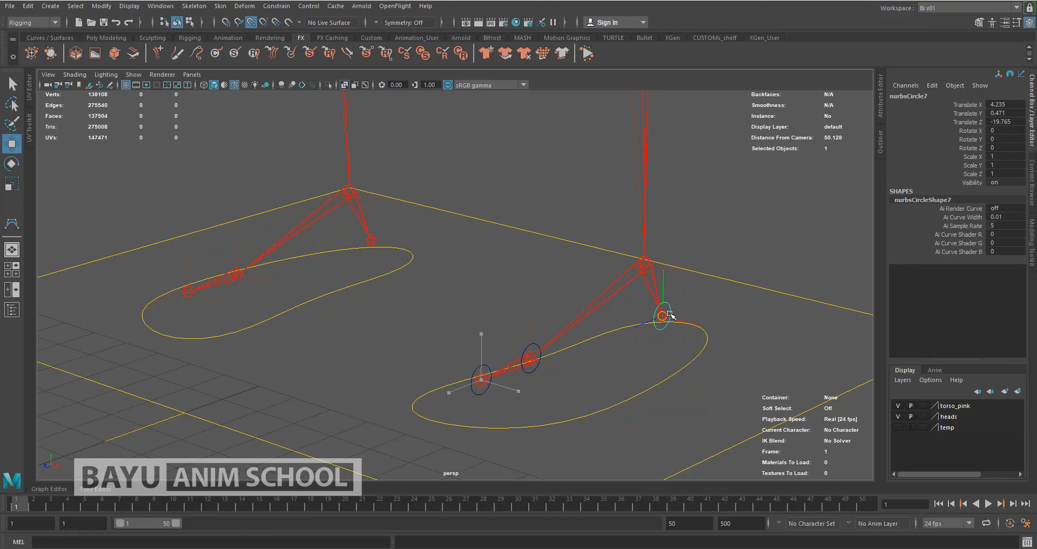
middle_click_drag(590, 374, 567, 345, "alt")
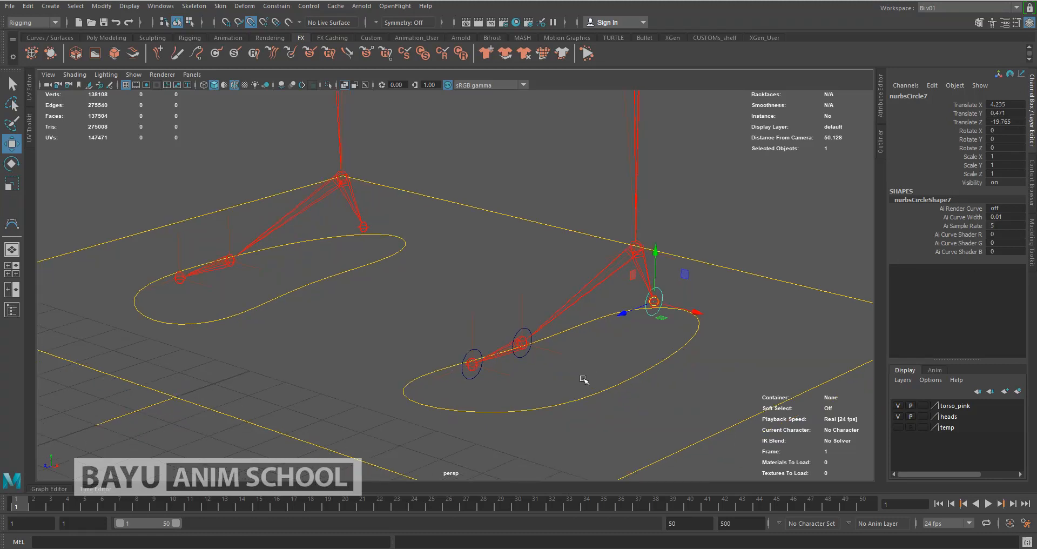
Duplicate the left foot's small circles and snap the copies to the right ball, toe and heel joints
left_click(528, 358)
left_click_drag(569, 381, 572, 393, "alt")
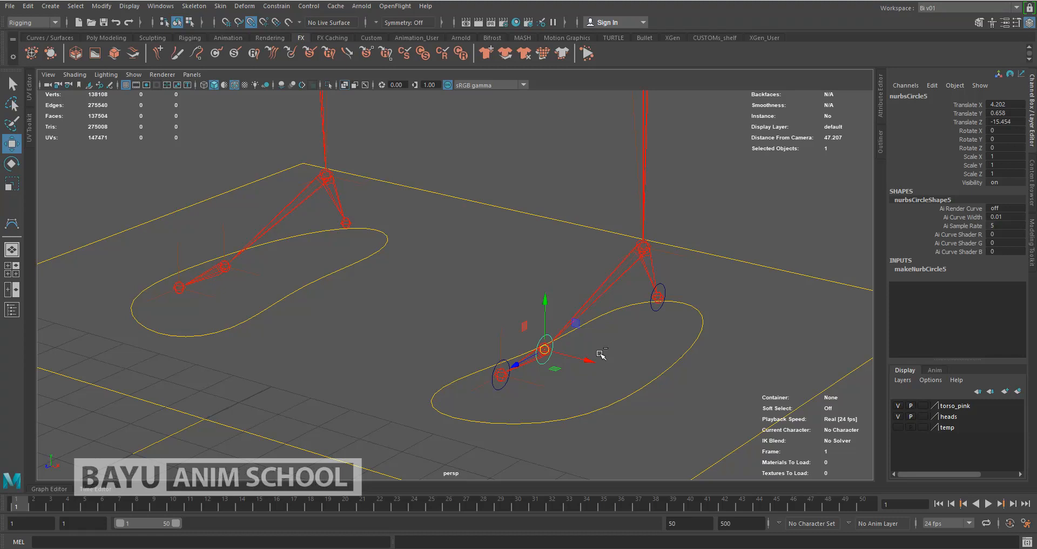
key("ctrl+d")
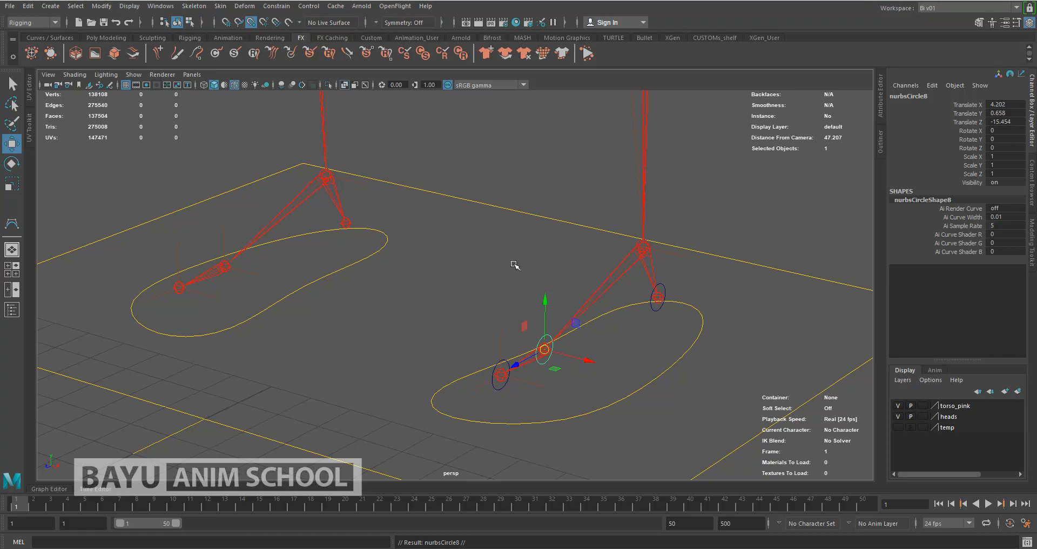
left_click_drag(545, 353, 348, 217)
key("ctrl+d")
key("ctrl+d")
middle_click_drag(602, 359, 581, 364, "alt")
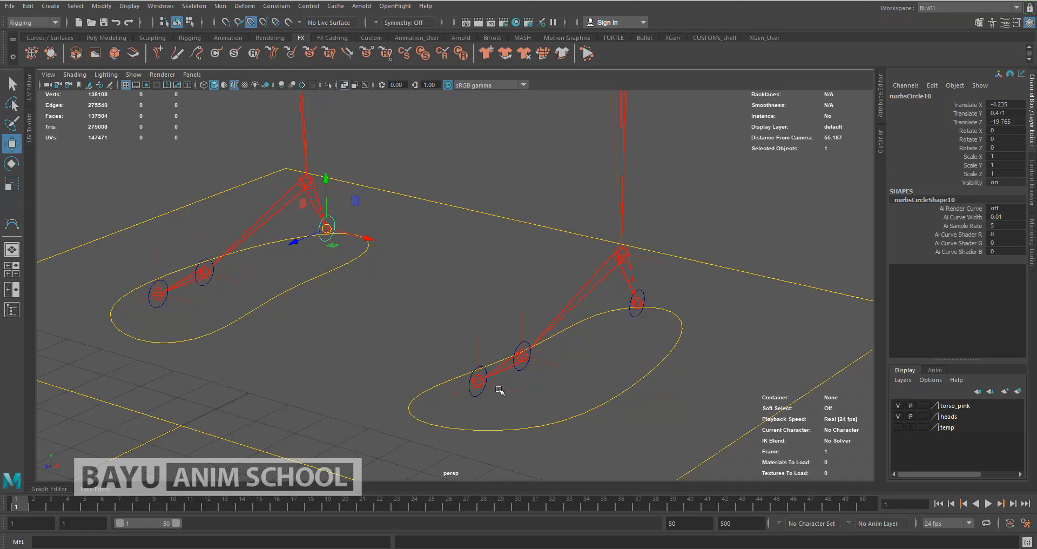
Set the wireframe color of all six small foot-joint circles on both feet to yellow
key("q")
left_click(205, 284, "shift")
left_click(152, 308, "shift")
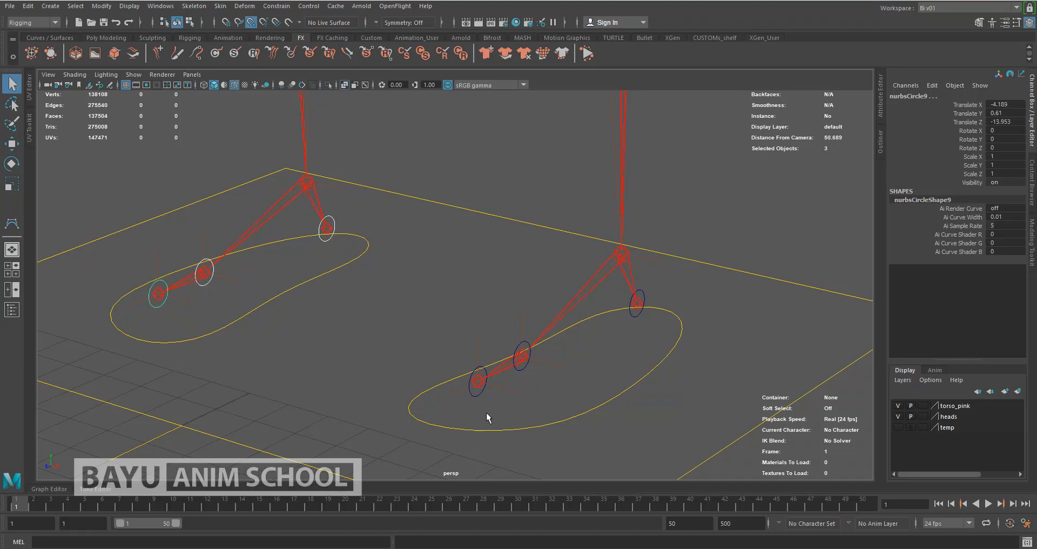
left_click(477, 396, "shift")
left_click(521, 356, "shift")
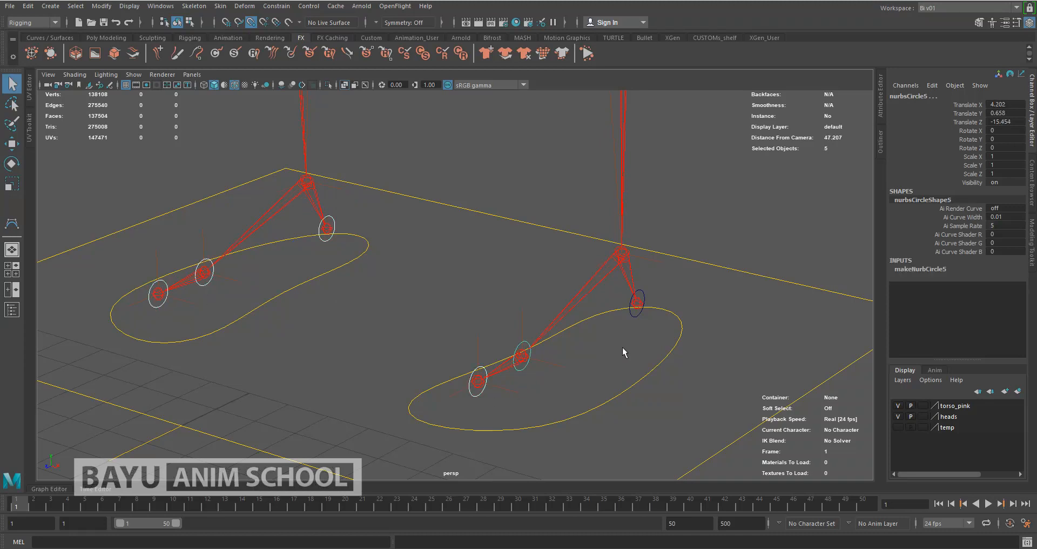
left_click(638, 315, "shift")
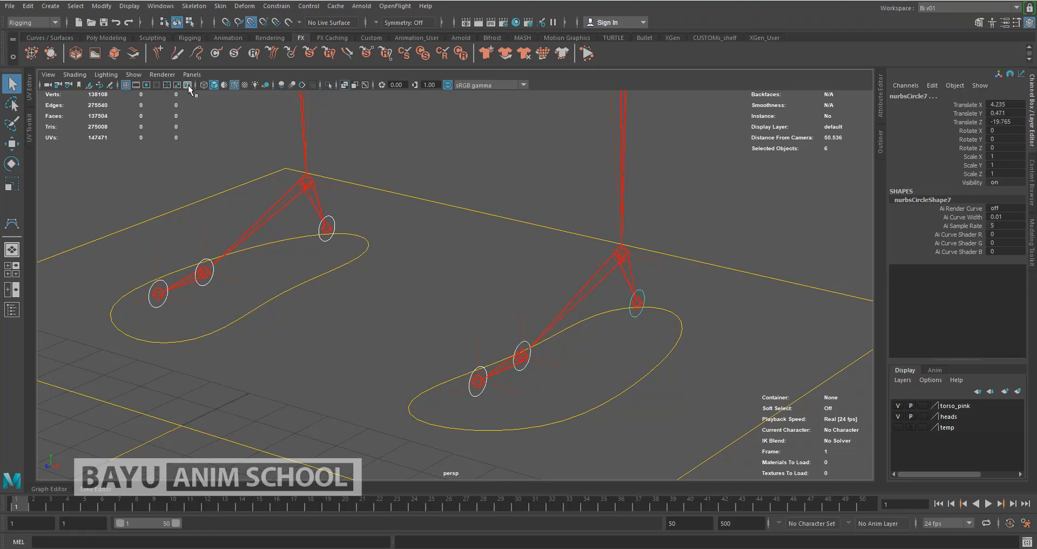
left_click(121, 8)
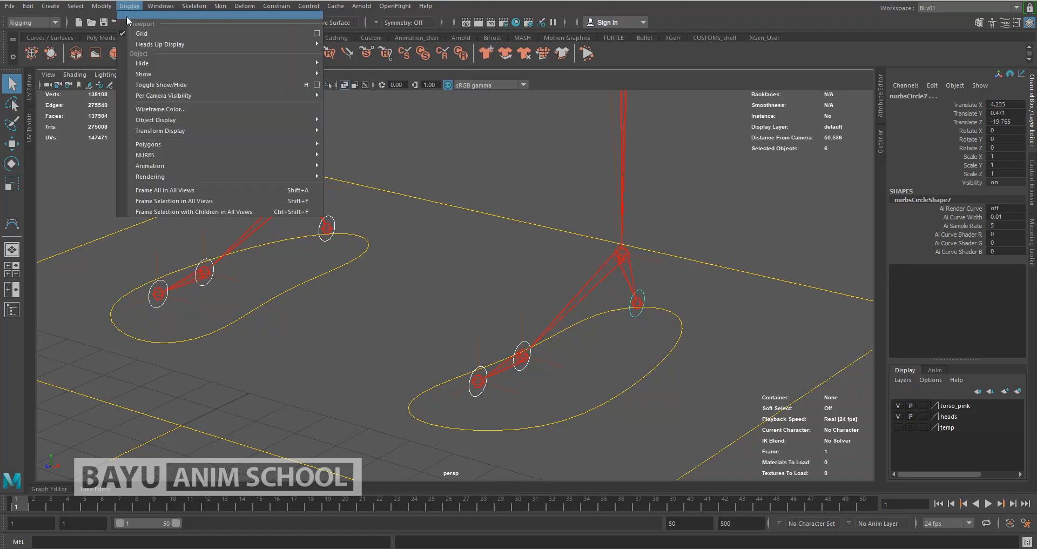
left_click(162, 105)
left_click(77, 150)
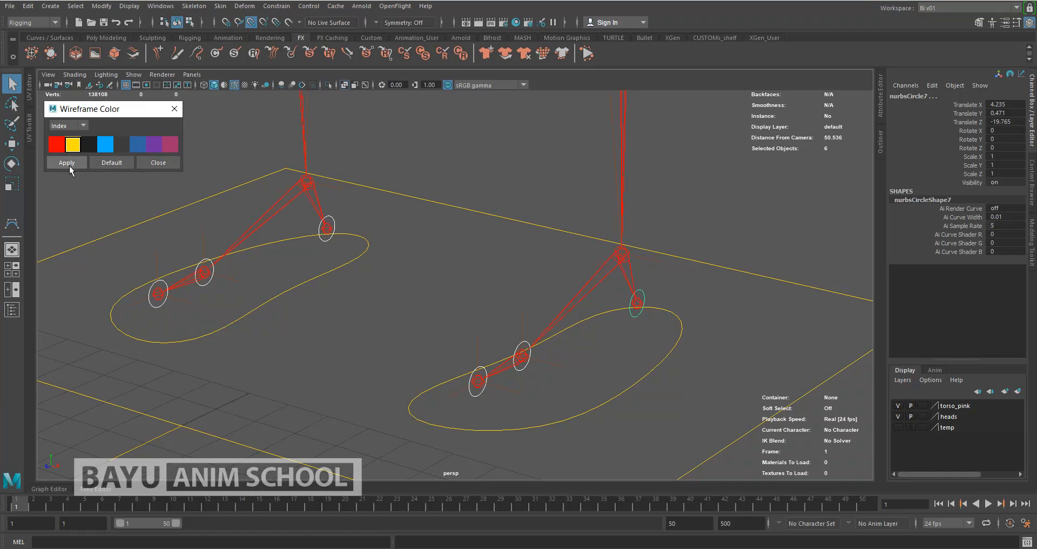
left_click(79, 163)
left_click(160, 164)
left_click(386, 154)
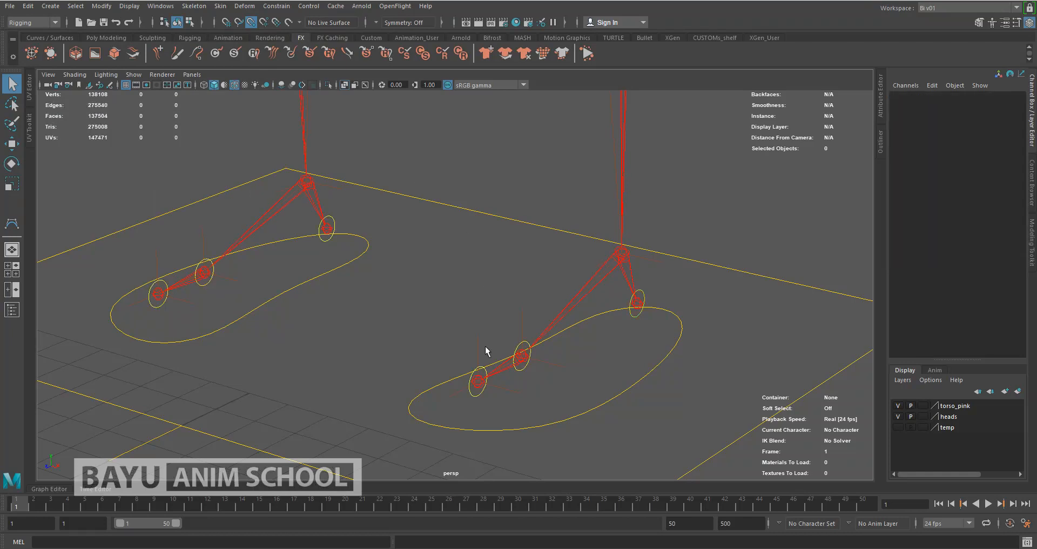
Parent the left ankle and ball IK handles to the left ball circle, with the Outliner open to show the hierarchy
left_click_drag(442, 336, 415, 312, "alt")
middle_click_drag(414, 312, 445, 309, "alt")
left_click_drag(463, 303, 456, 296, "alt")
middle_click_drag(584, 335, 430, 262, "alt")
left_click_drag(480, 283, 468, 294, "alt")
right_click_drag(467, 293, 541, 273, "alt")
left_click_drag(541, 273, 544, 288, "alt")
left_click(577, 230)
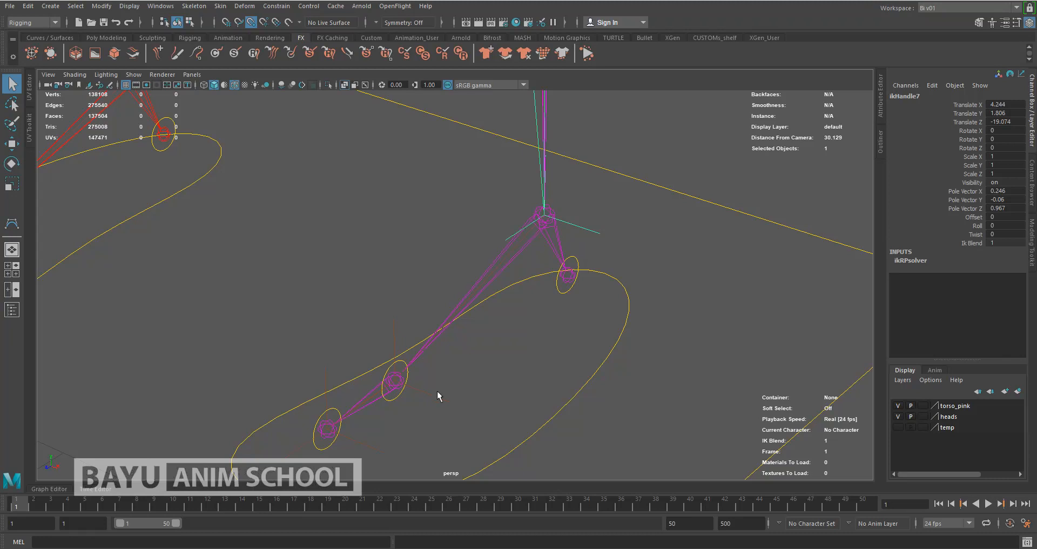
left_click_drag(425, 387, 417, 402, "shift")
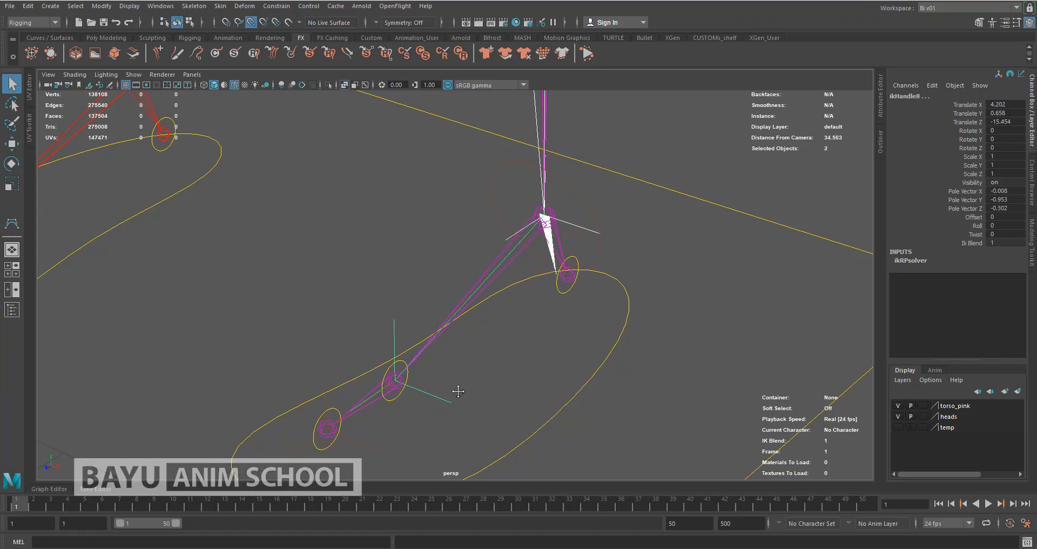
middle_click_drag(455, 400, 495, 368, "alt")
left_click_drag(496, 367, 491, 356, "alt")
scroll(435, 334, "up", 5)
left_click_drag(438, 338, 429, 334, "alt")
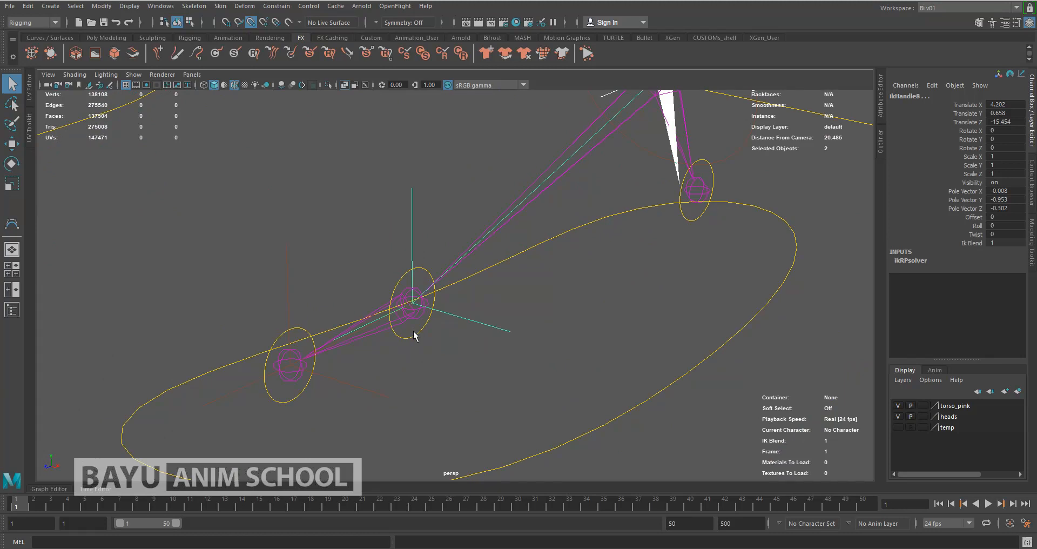
left_click(413, 332, "shift")
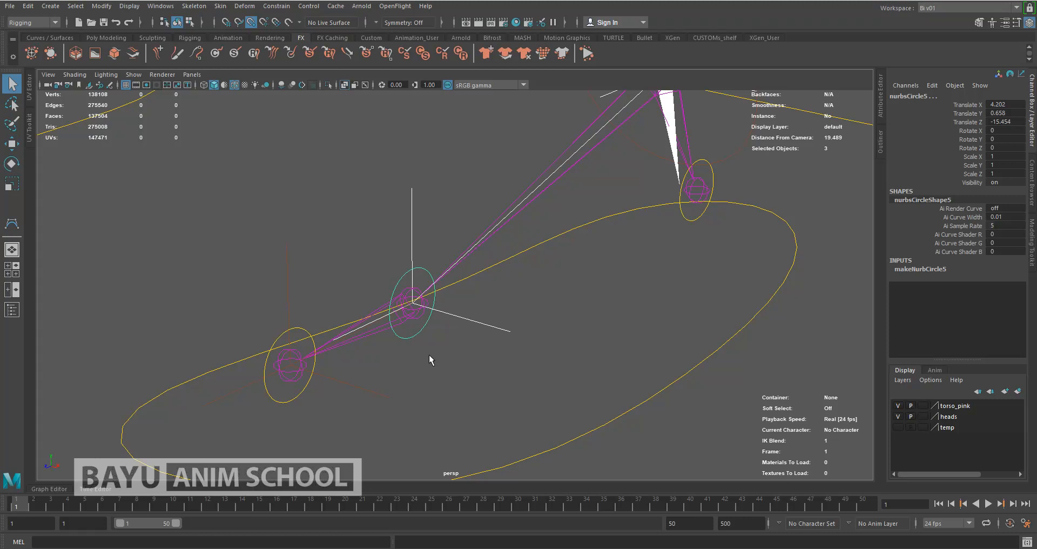
left_click(883, 144)
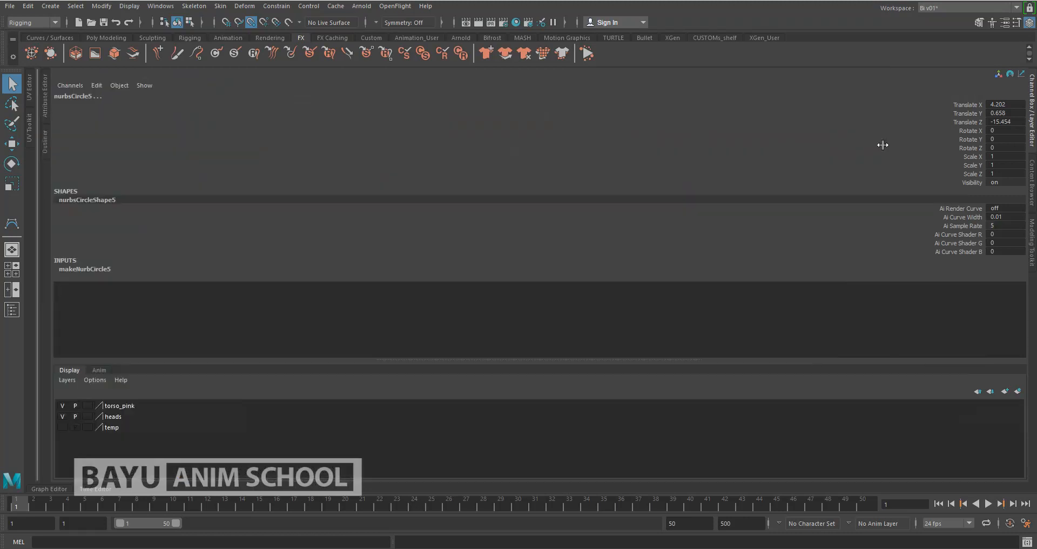
left_click_drag(47, 204, 869, 179)
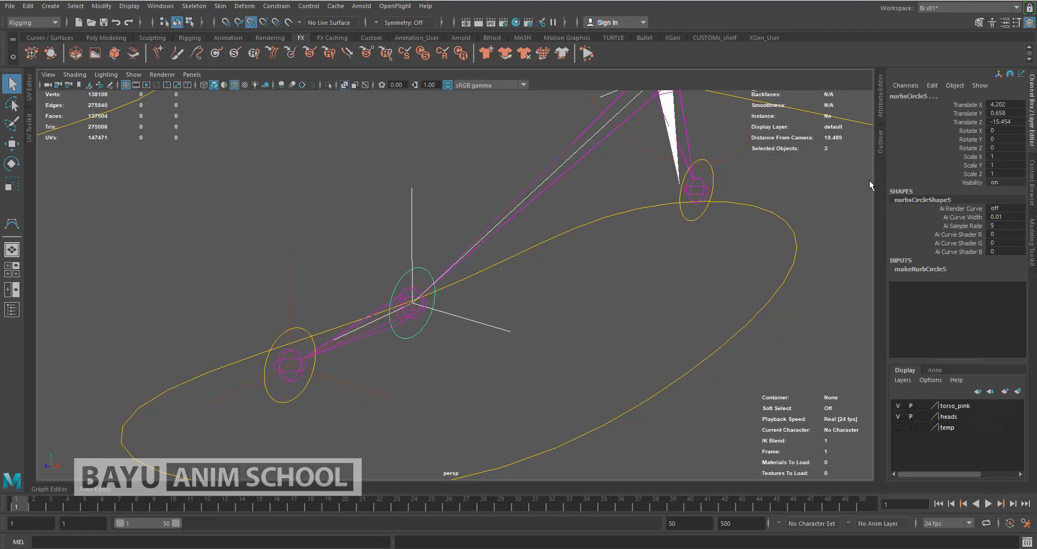
left_click(879, 140)
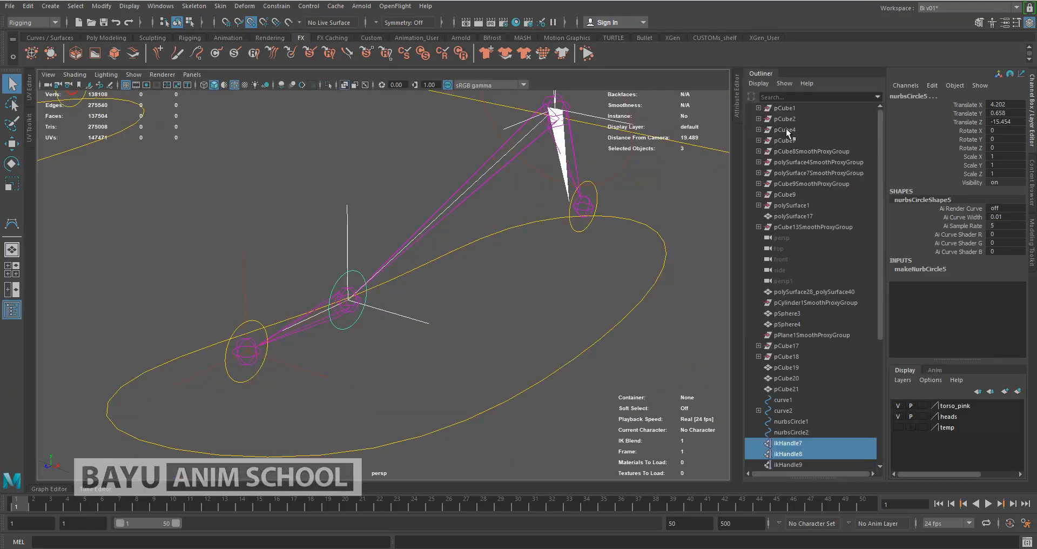
scroll(857, 367, "down", 5)
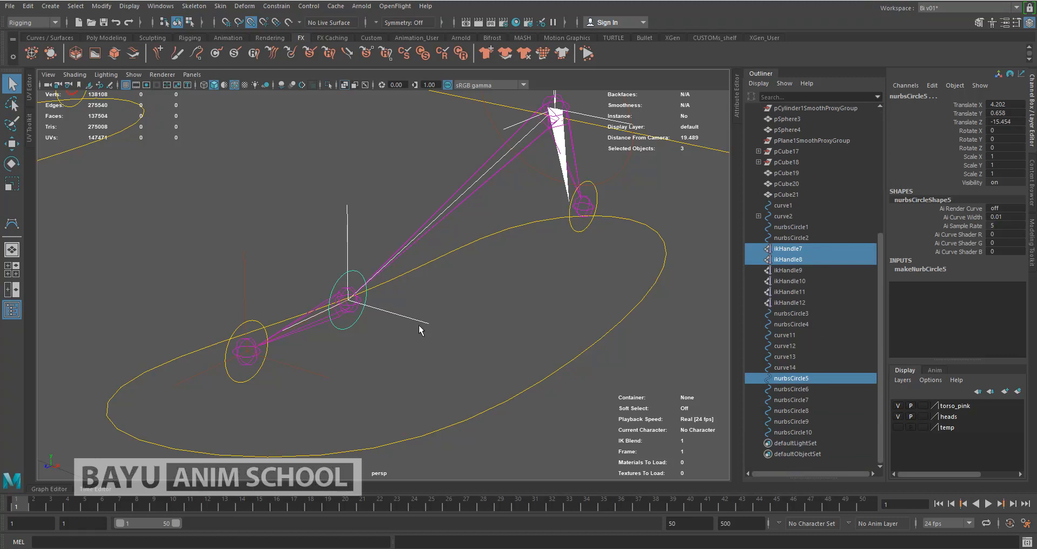
middle_click_drag(470, 321, 458, 310, "alt")
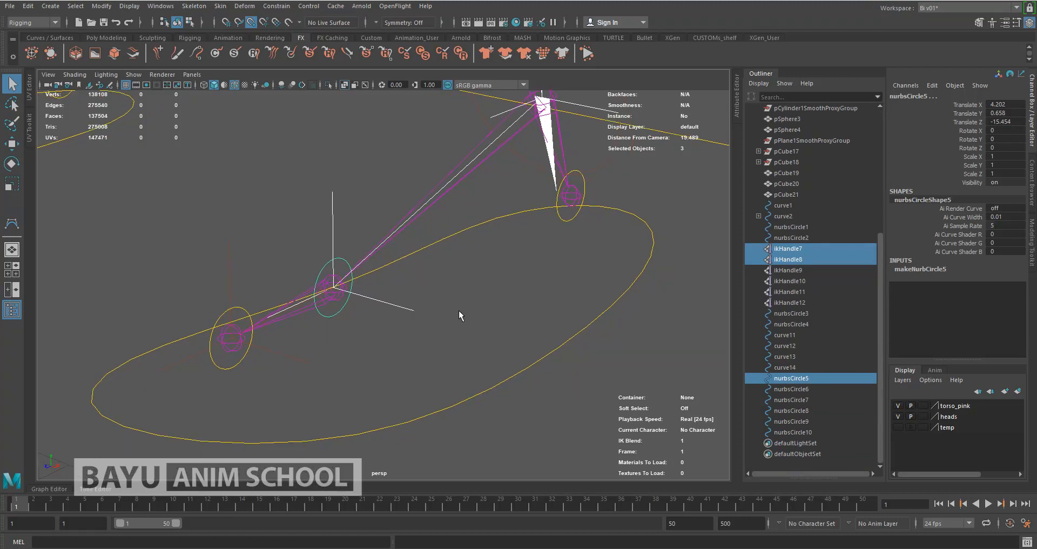
key("p")
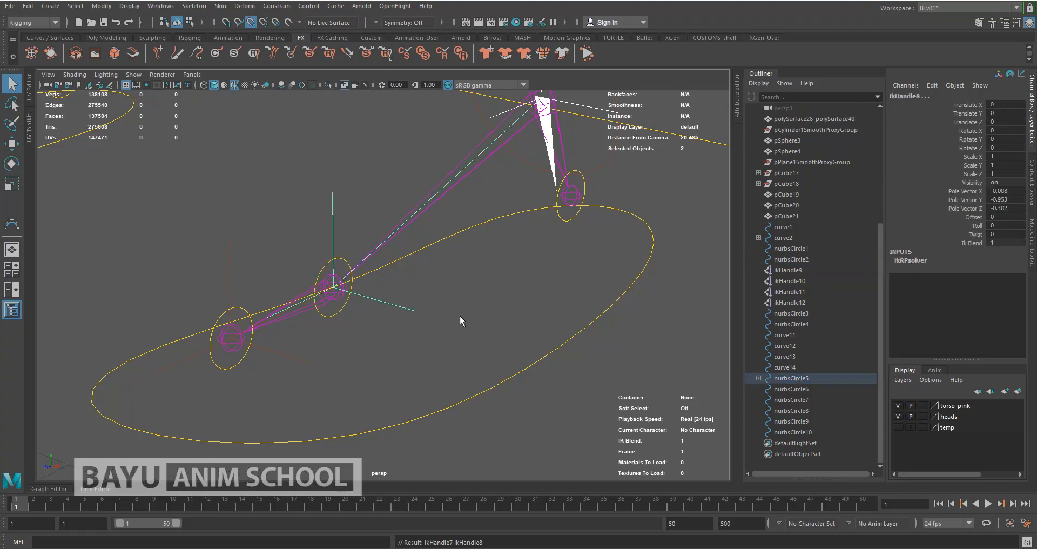
left_click(468, 338)
Test the left ball circle by rotating it about 38° around X, and undo the rotation
middle_click_drag(388, 297, 459, 345, "alt")
left_click(339, 347)
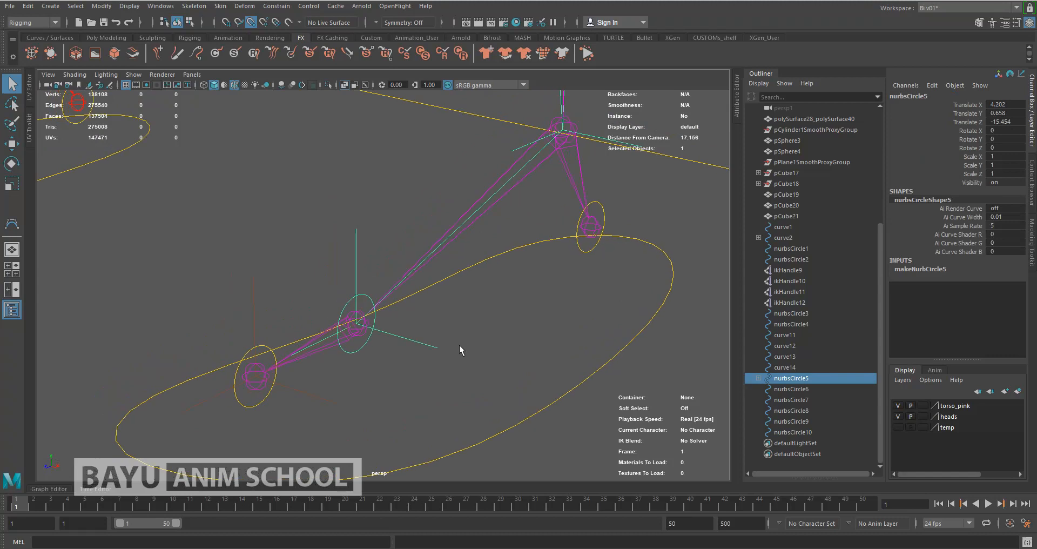
left_click(389, 387)
left_click_drag(363, 345, 368, 354)
key("e")
left_click_drag(330, 311, 320, 325)
scroll(398, 317, "down", 5)
left_click_drag(427, 306, 329, 318, "alt")
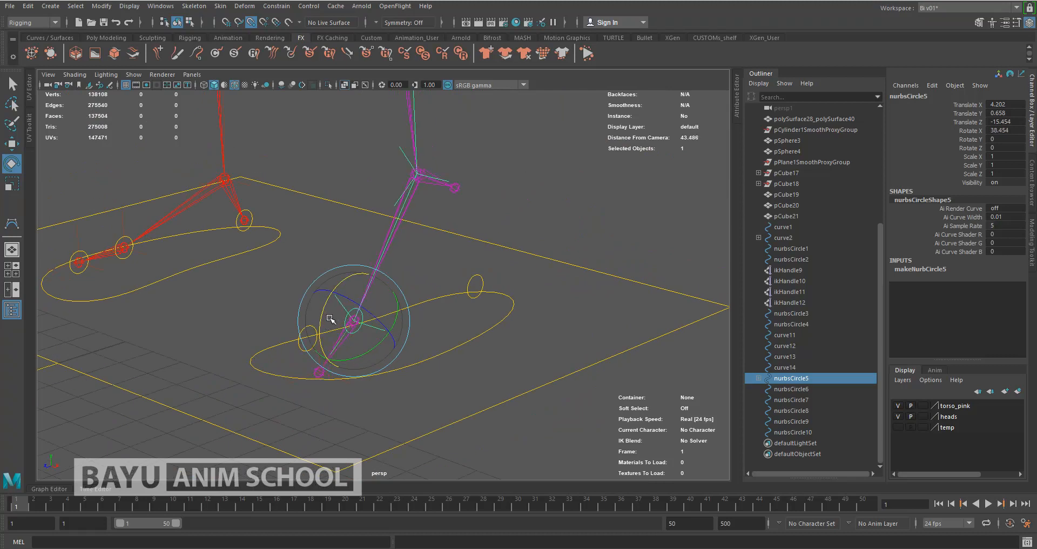
key("ctrl+z")
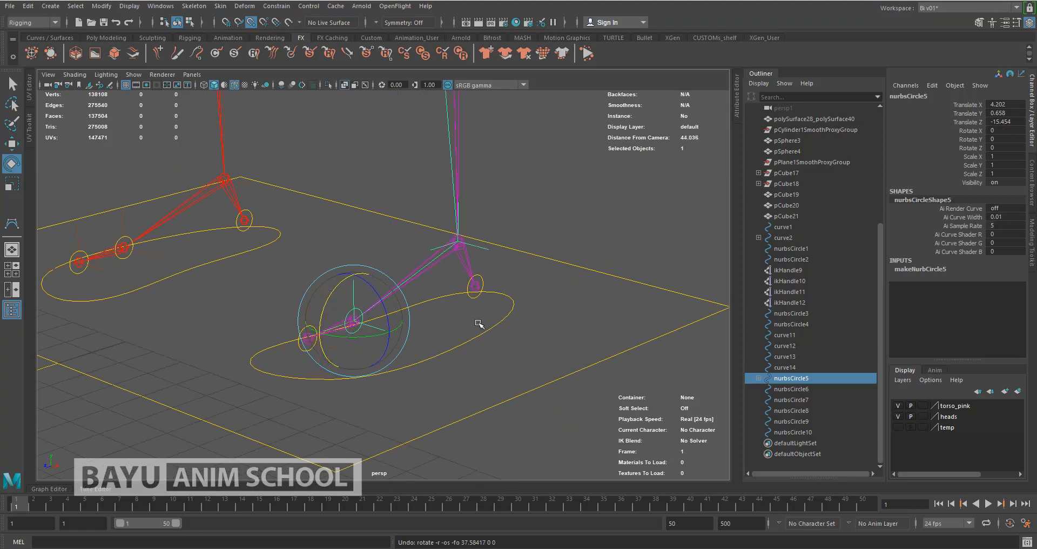
left_click(443, 370)
Parent the left ball circle and the left toe IK handle to the left toe circle
left_click_drag(405, 347, 436, 319, "alt")
scroll(435, 319, "up", 2)
scroll(398, 287, "up", 1)
left_click(394, 253)
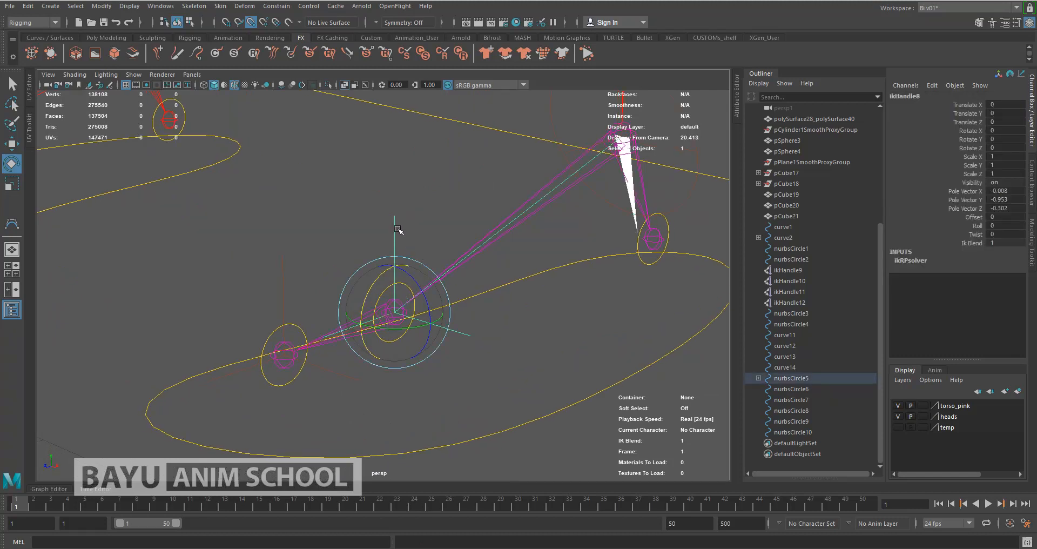
left_click(424, 210)
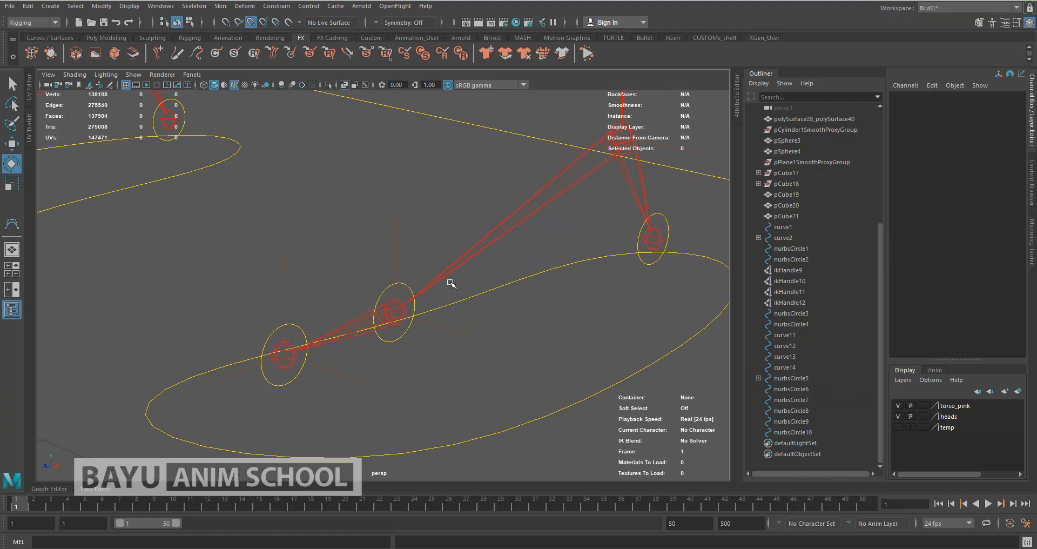
left_click(402, 338)
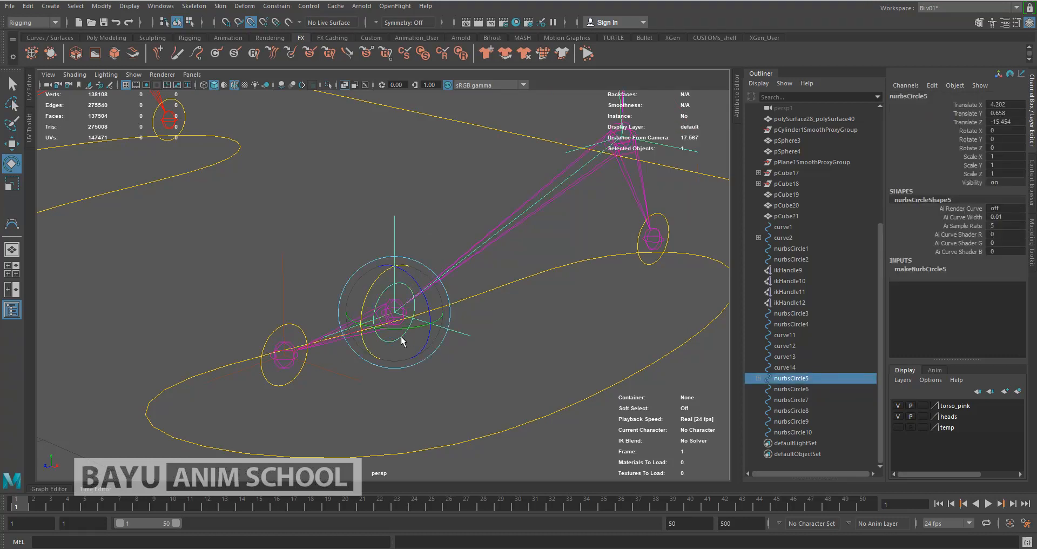
key("q")
left_click_drag(303, 286, 308, 300, "shift")
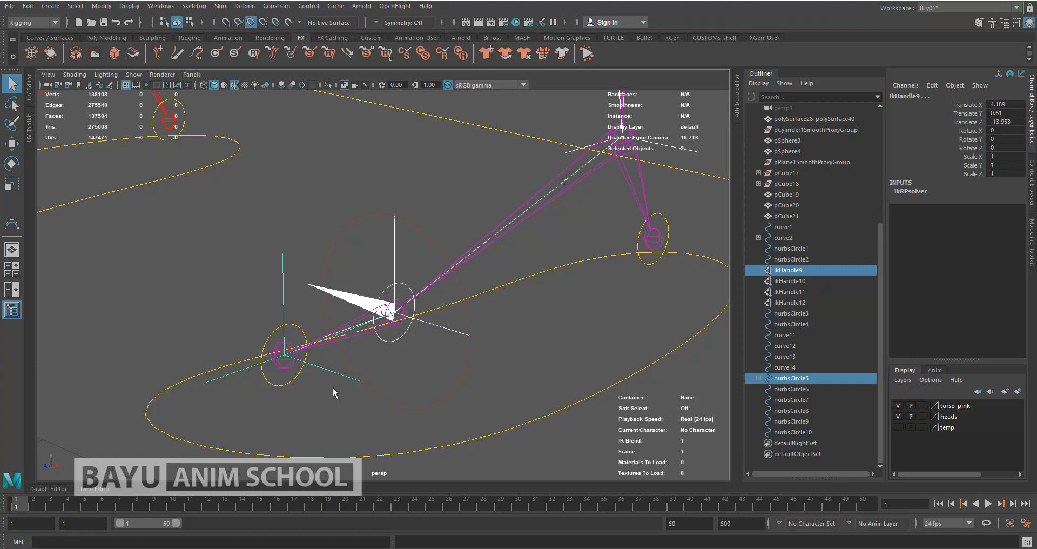
left_click(282, 384, "shift")
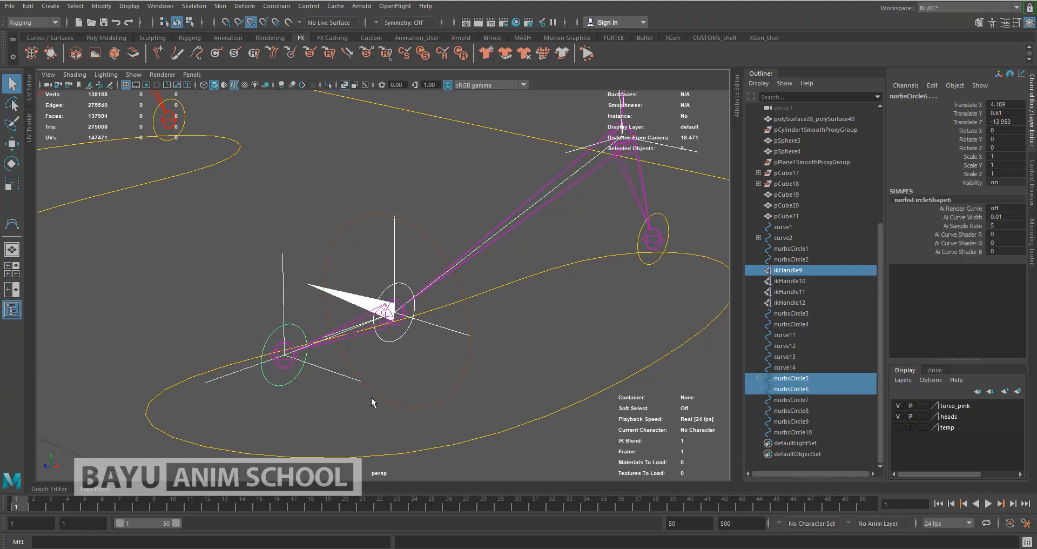
key("p")
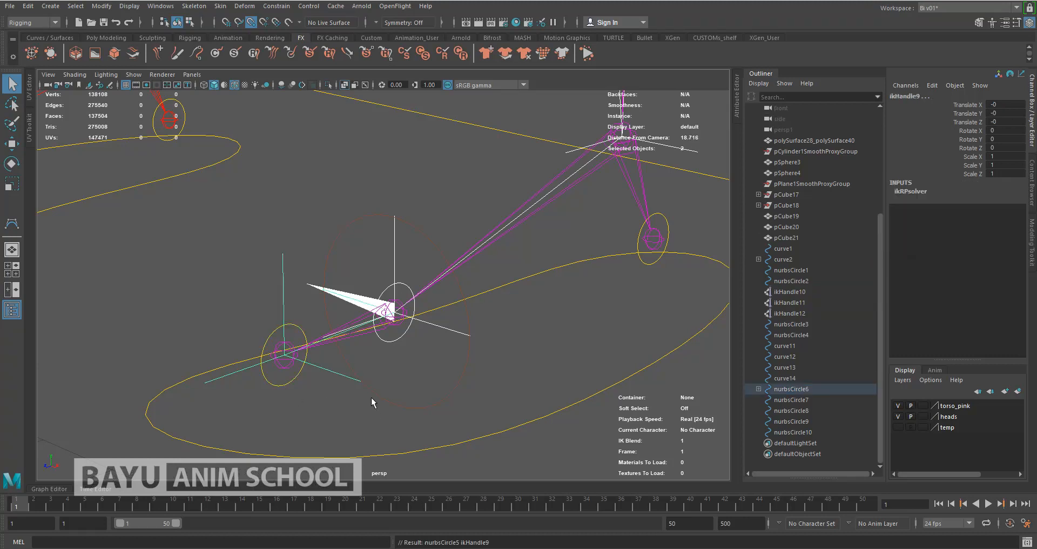
left_click(420, 380)
Test-rotate the left ball circle around X and the left toe circle about 53° around X, and undo both rotations
left_click_drag(401, 354, 402, 355)
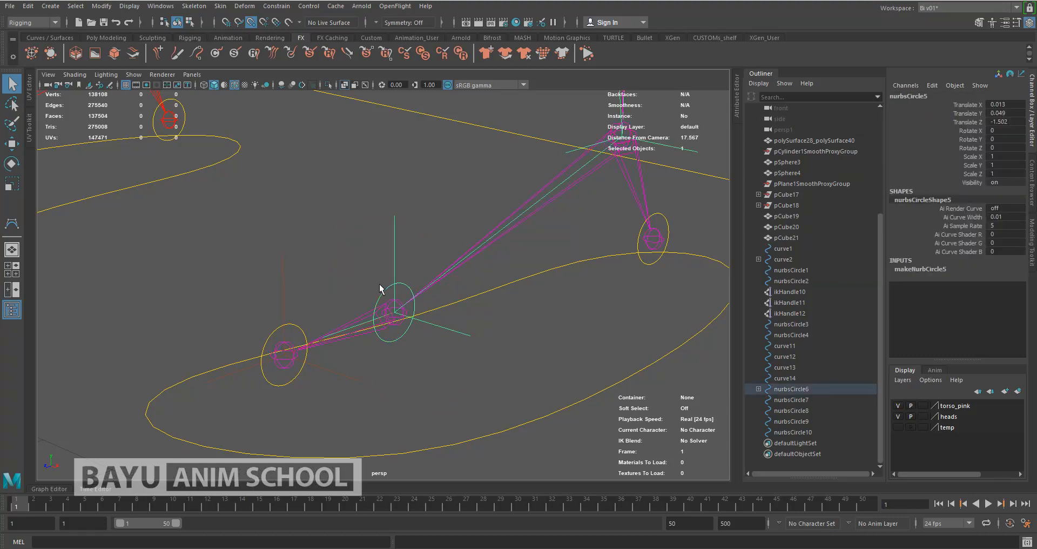
key("e")
left_click_drag(378, 281, 332, 375)
left_click(284, 383)
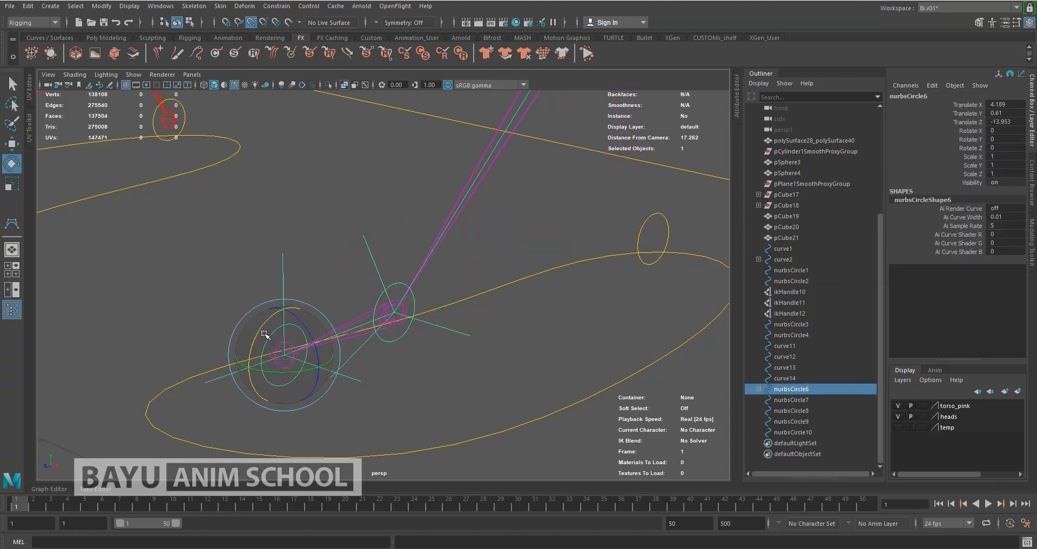
left_click_drag(262, 326, 234, 365)
scroll(267, 345, "down", 8)
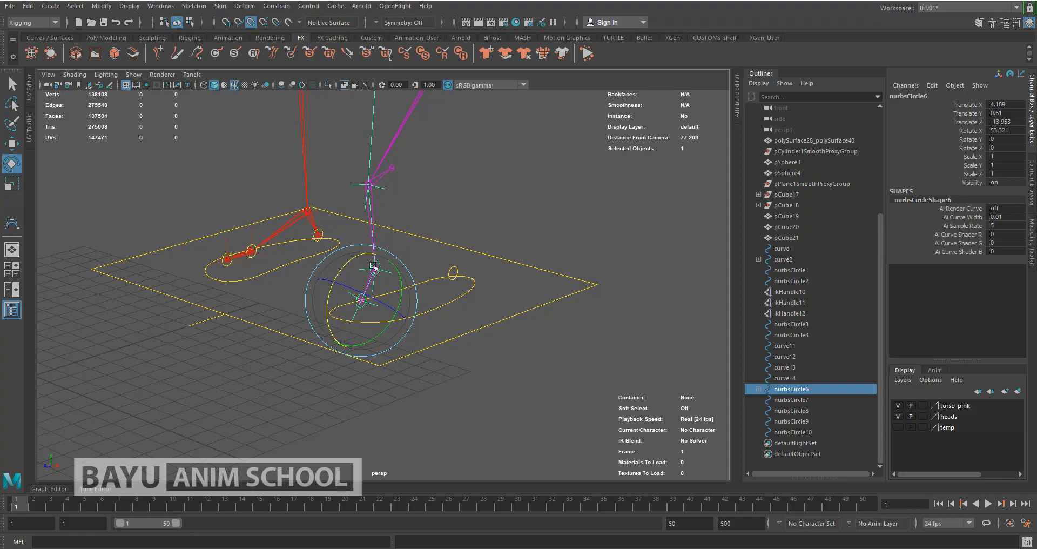
left_click(440, 303)
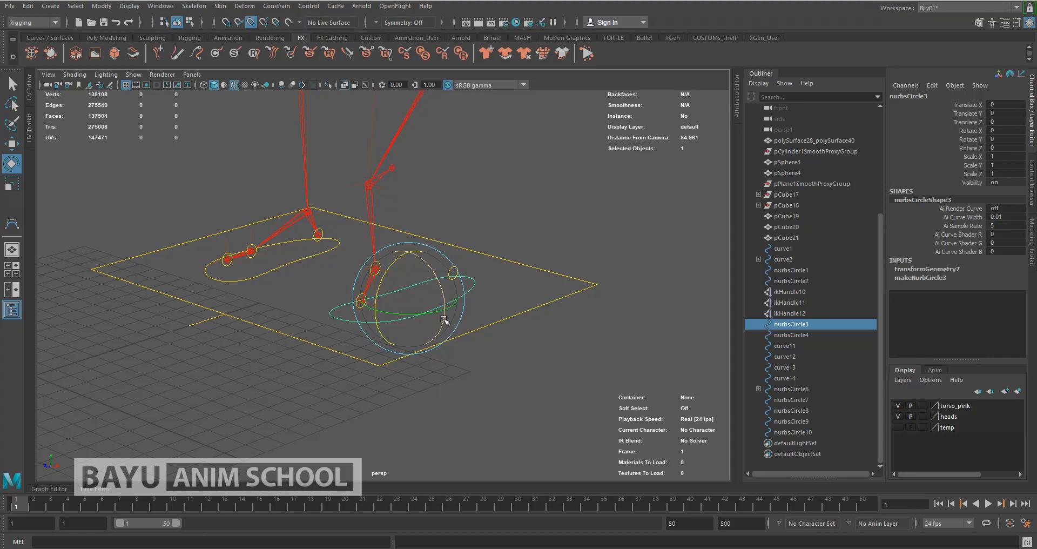
key("ctrl+z")
key("ctrl+z")
key("ctrl+z")
key("ctrl+z")
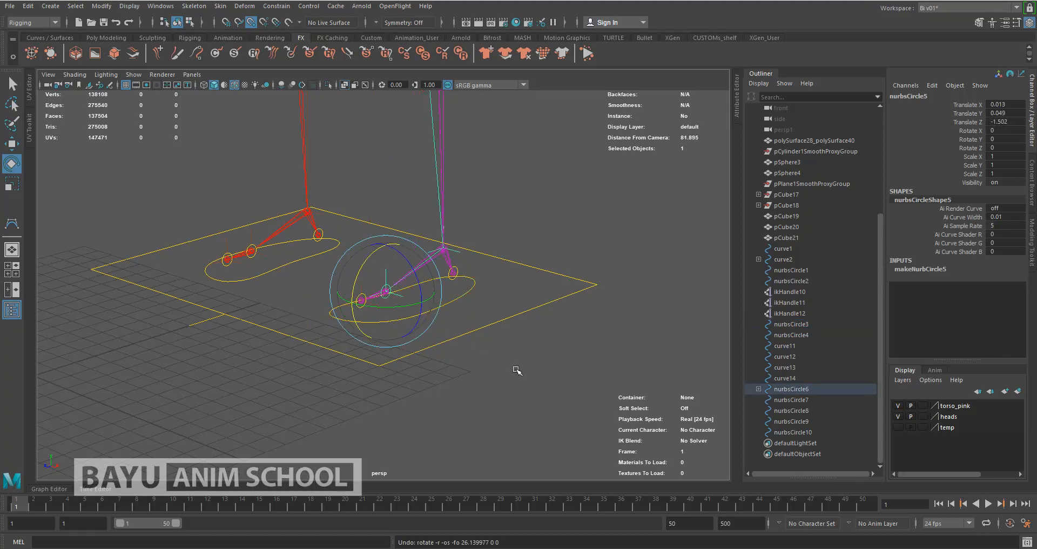
left_click(400, 356)
Parent the left toe circle to the left heel circle
scroll(400, 357, "up", 5)
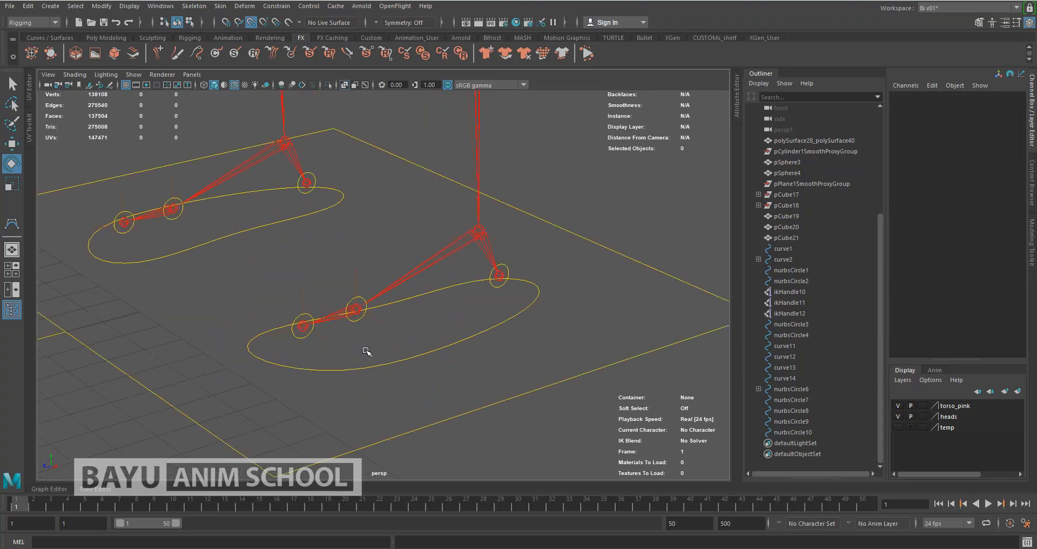
left_click(311, 326)
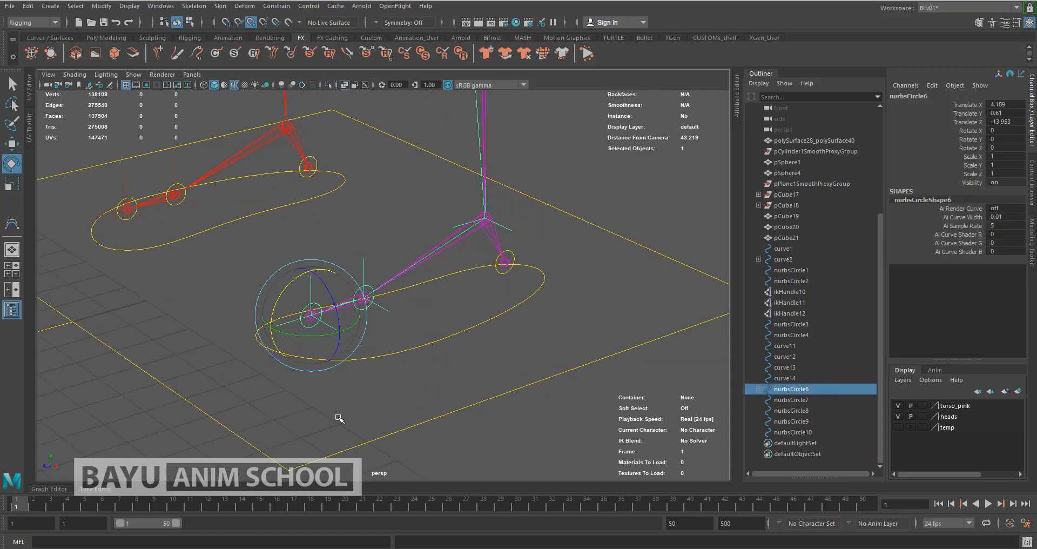
key("q")
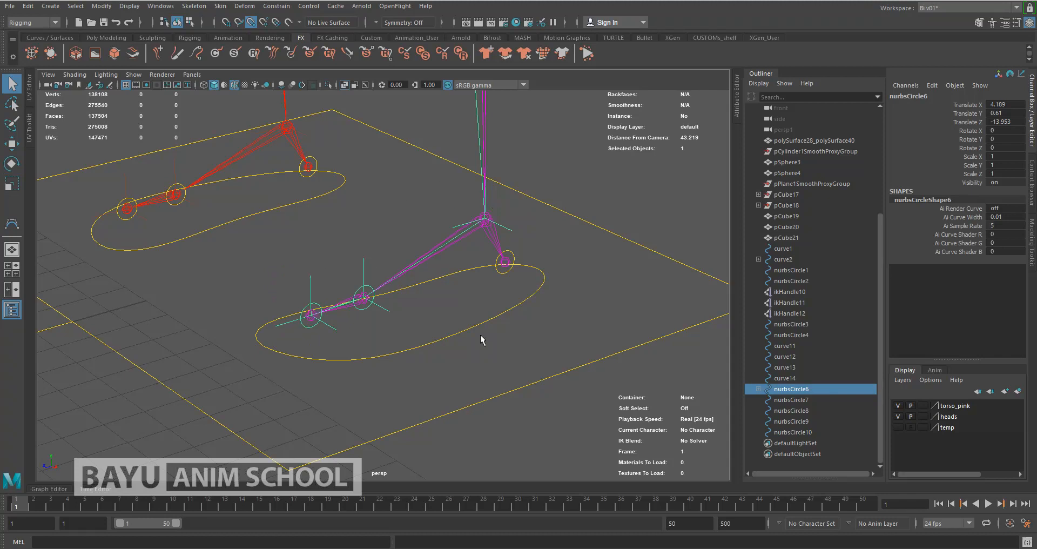
left_click_drag(488, 355, 458, 355, "alt")
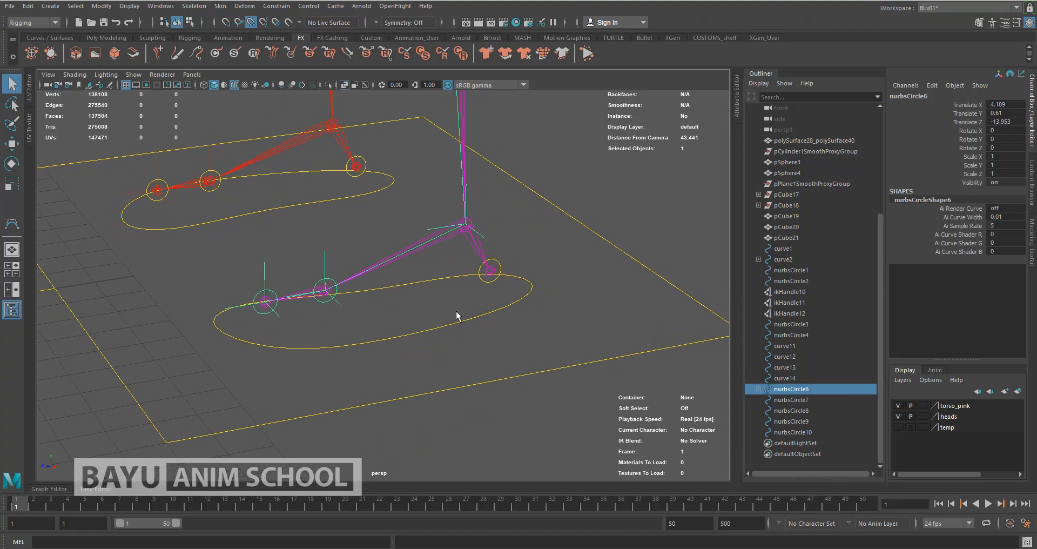
left_click(483, 280, "shift")
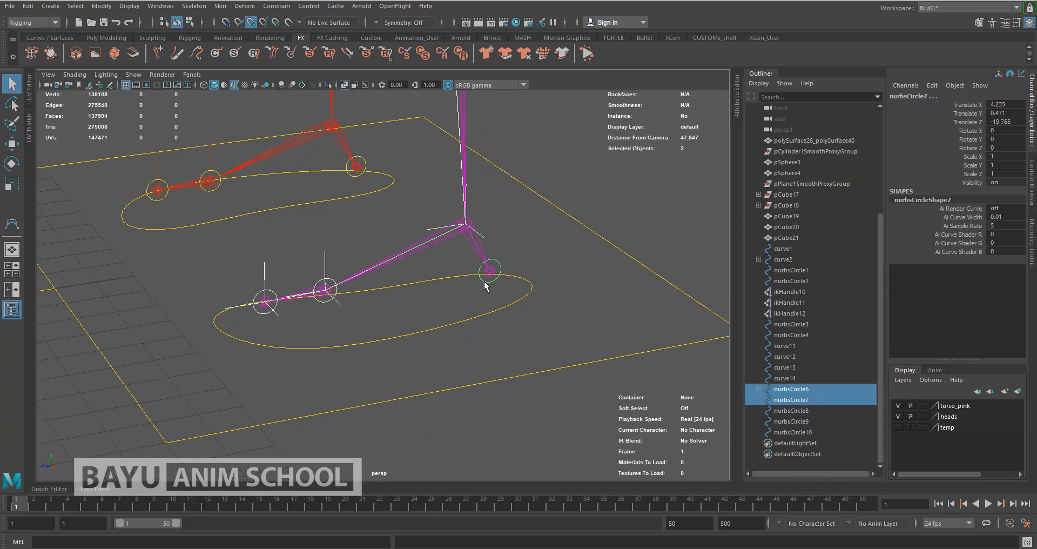
left_click(453, 371)
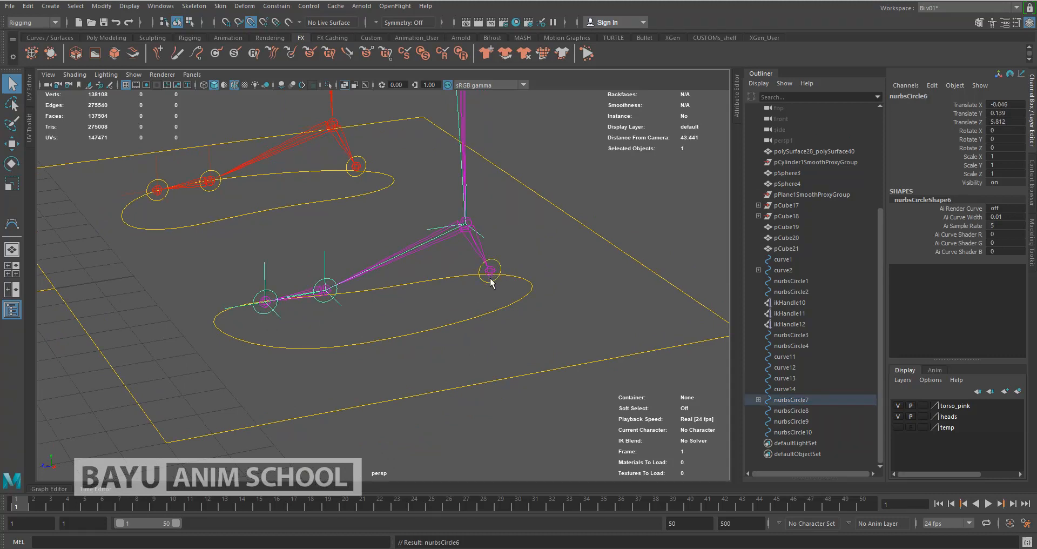
Test-rotate the left heel circle about -22° around X, and undo the rotation
left_click(489, 280)
key("e")
left_click_drag(449, 263, 498, 279)
key("ctrl+z")
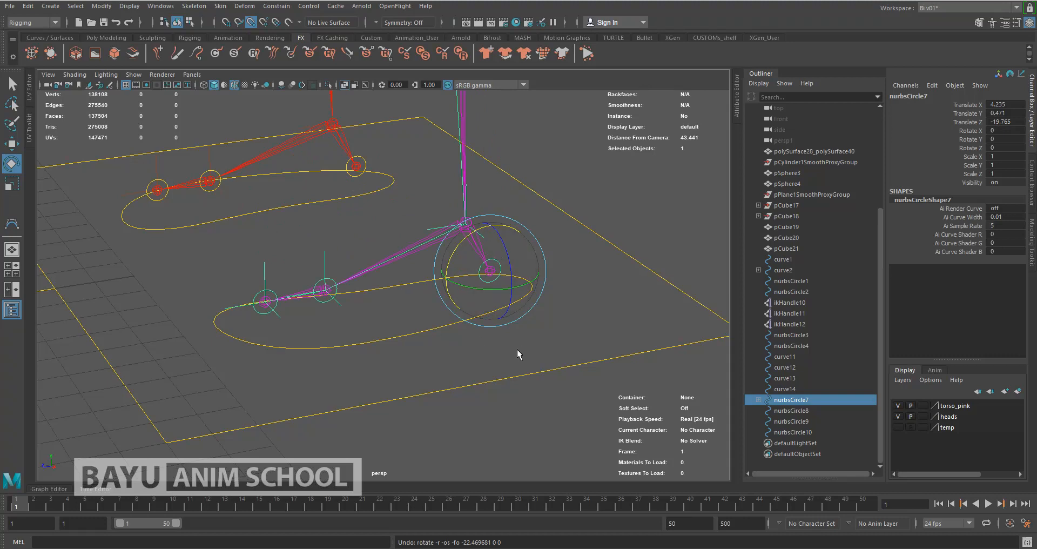
Parent the left heel circle to the left foot-shaped controller curve
key("q")
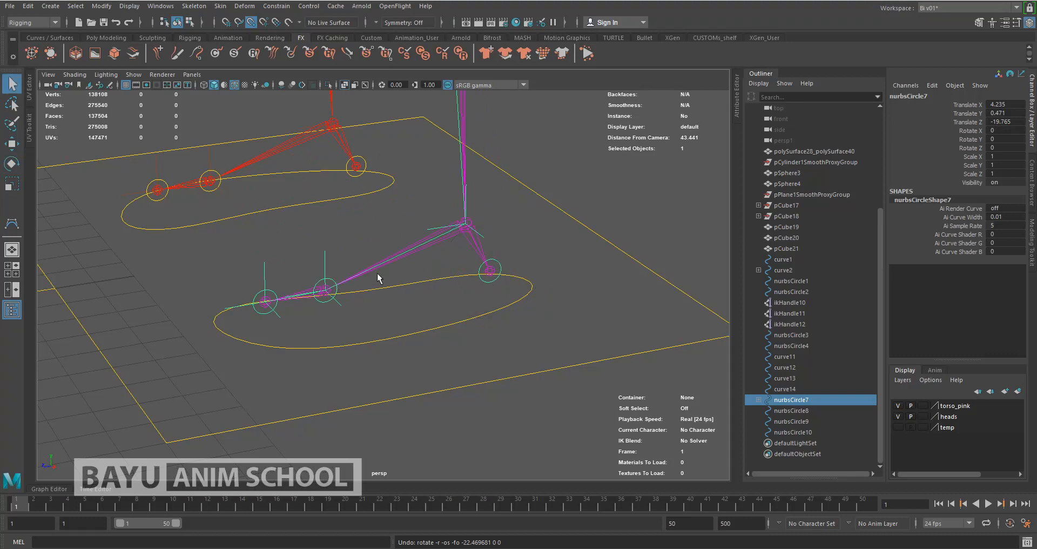
left_click(445, 316, "shift")
key("p")
Test-move the left foot controller to check how the leg follows, and undo the moves
left_click(447, 322)
scroll(469, 349, "down", 3)
middle_click_drag(455, 368, 489, 419, "alt")
scroll(485, 394, "down", 3)
scroll(484, 395, "down", 5)
middle_click_drag(462, 351, 462, 390, "alt")
mouse_move(463, 390)
left_mouse_down("alt")
mouse_move(479, 387)
mouse_move(460, 394)
left_mouse_up("alt")
scroll(459, 376, "up", 3)
key("w")
left_click_drag(412, 366, 401, 366, "alt")
left_click_drag(346, 270, 378, 370, "alt")
key("ctrl+z")
key("ctrl+z")
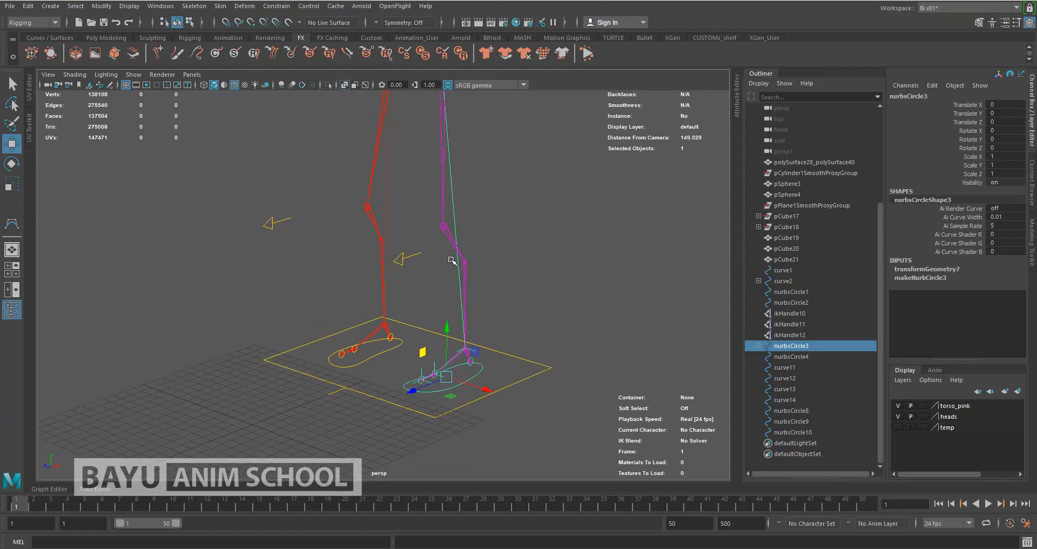
Apply a Pole Vector constraint from the left knee arrow controller to the left ankle IK handle
left_click_drag(443, 233, 430, 342, "alt")
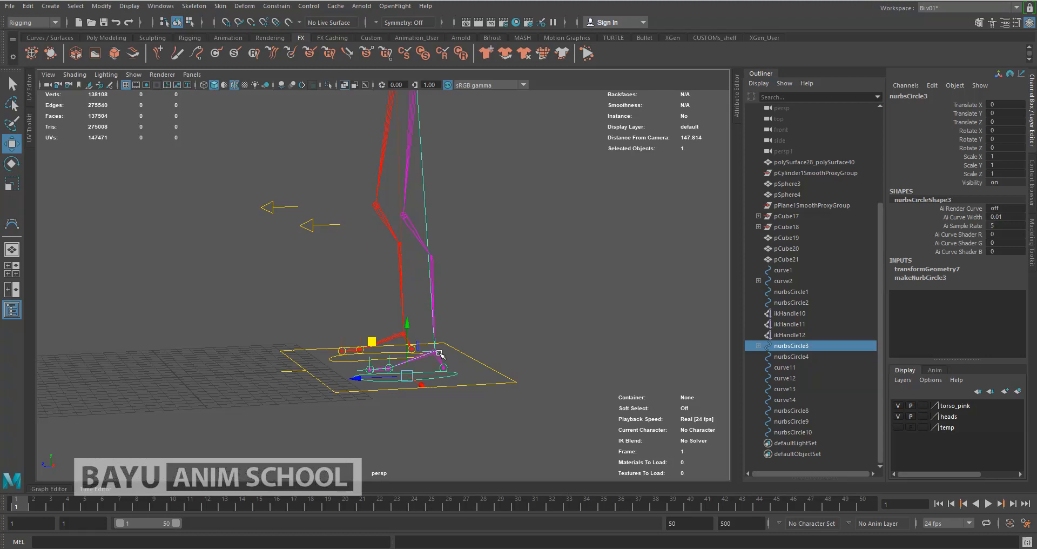
left_click_drag(440, 355, 540, 325, "alt")
left_click(545, 305)
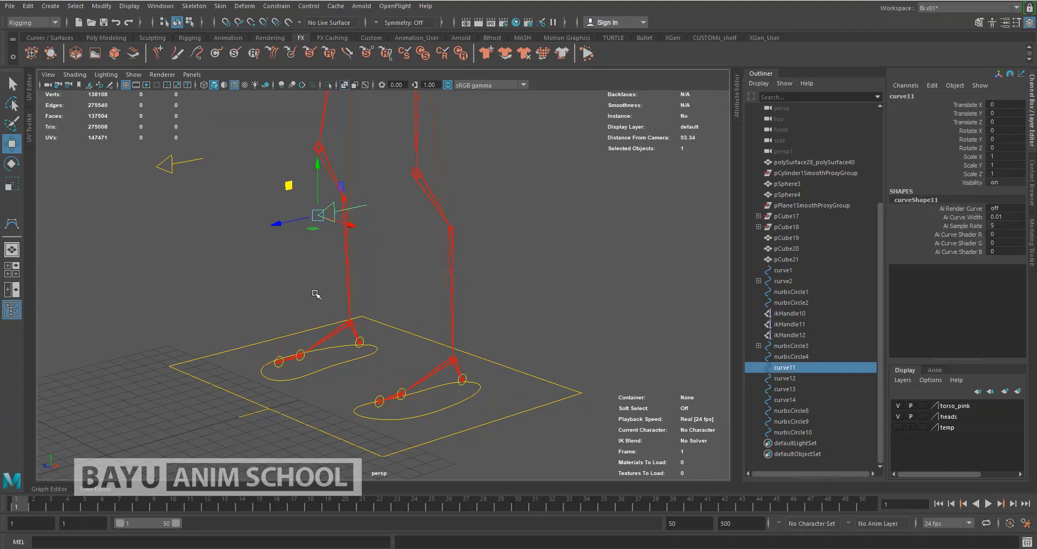
scroll(518, 356, "up", 3)
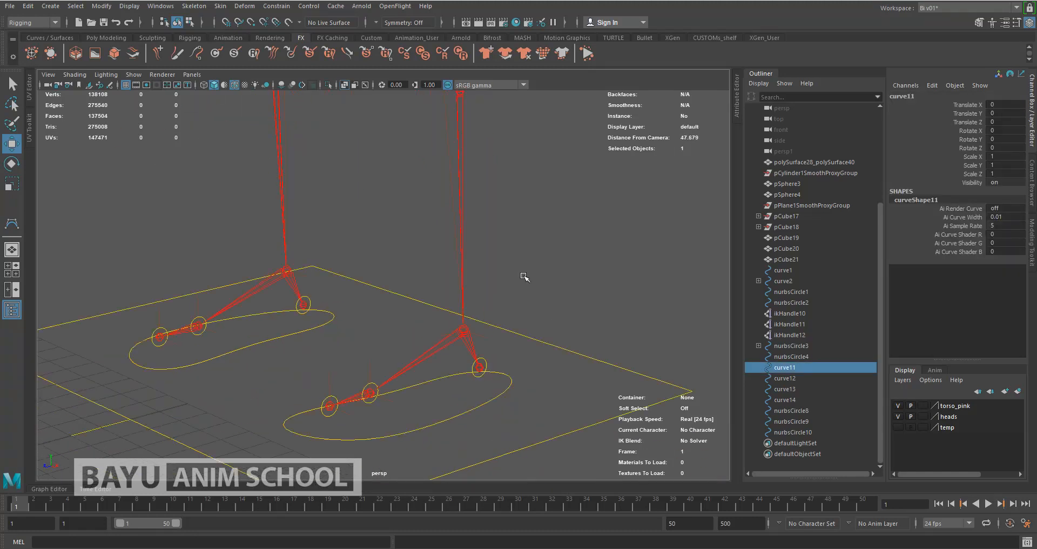
left_click_drag(503, 324, 509, 324, "alt")
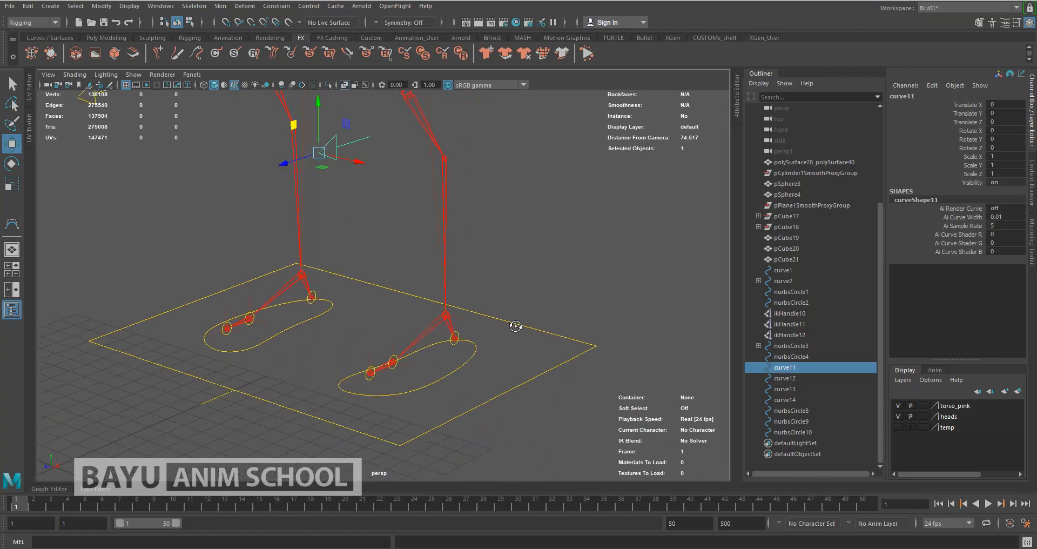
left_click(462, 319)
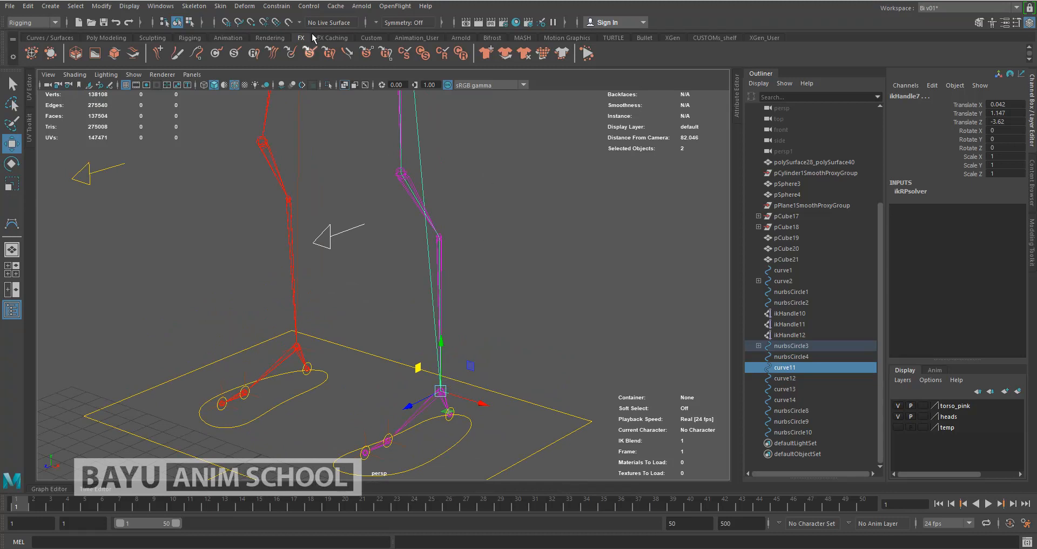
left_click(277, 7)
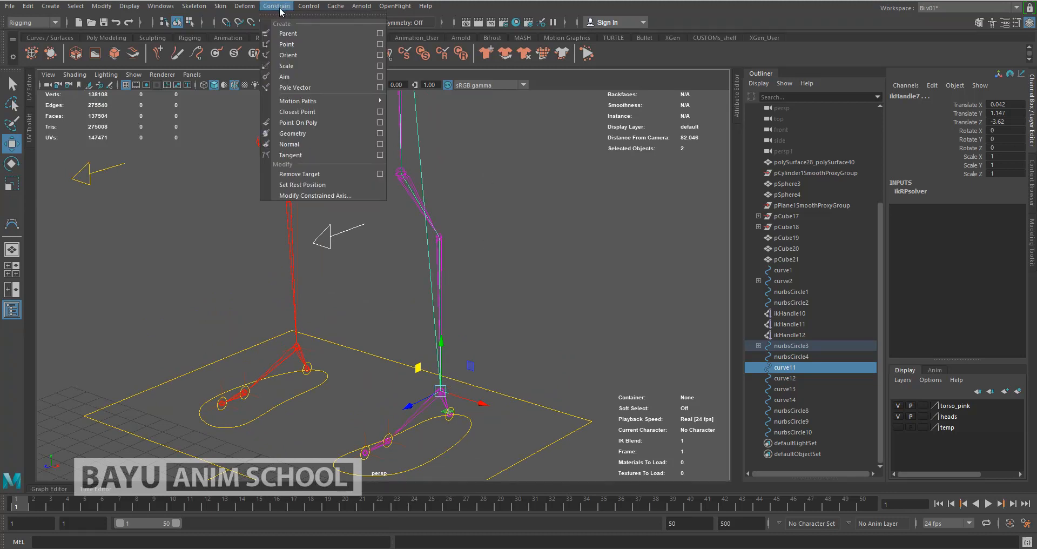
left_click(342, 92)
Test the left leg by raising the foot controller and moving the knee arrow sideways, and undo the knee arrow moves
scroll(480, 270, "down", 5)
left_click_drag(495, 308, 447, 309, "alt")
left_click(383, 375)
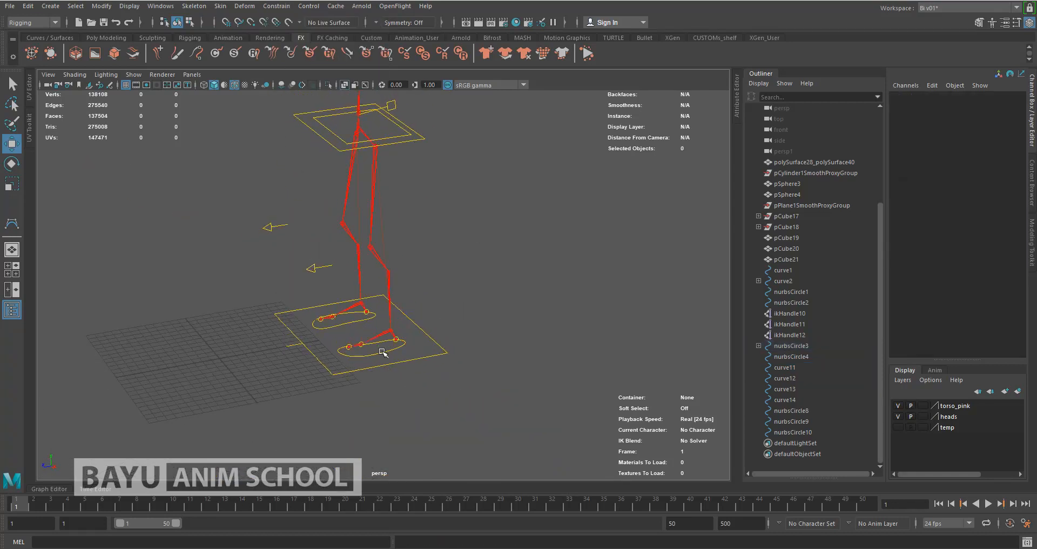
left_click(381, 355)
left_click_drag(407, 369, 413, 363, "alt")
left_click_drag(376, 314, 375, 226)
left_click_drag(311, 258, 316, 272)
left_click_drag(336, 309, 414, 335, "alt")
left_click_drag(483, 336, 418, 332)
mouse_move(508, 307)
left_mouse_down()
mouse_move(410, 321)
mouse_move(535, 310)
mouse_move(432, 321)
mouse_move(520, 322)
mouse_move(427, 321)
mouse_move(521, 322)
left_mouse_up()
key("ctrl+z")
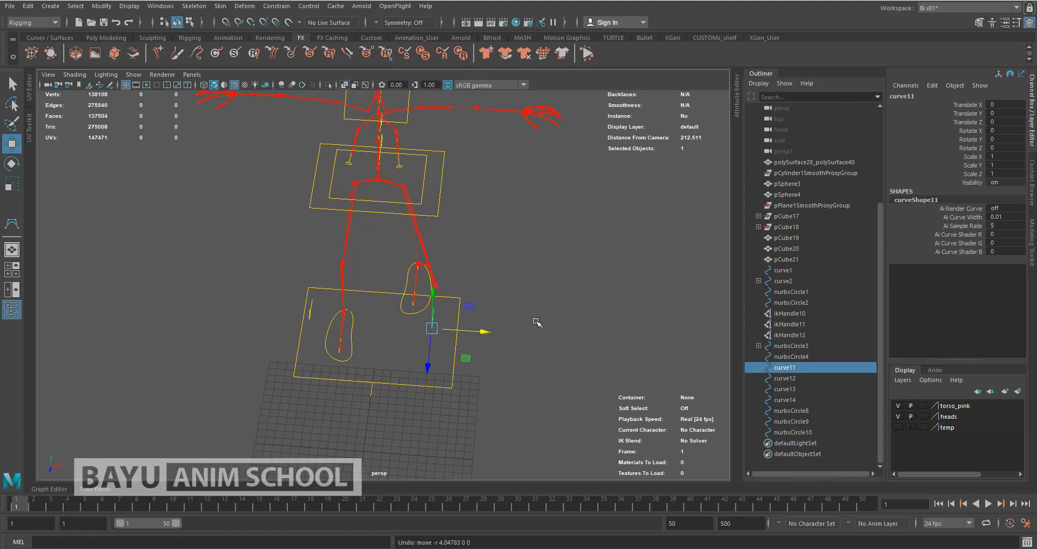
key("ctrl+z")
key("ctrl+z")
key("ctrl+z")
key("ctrl+z")
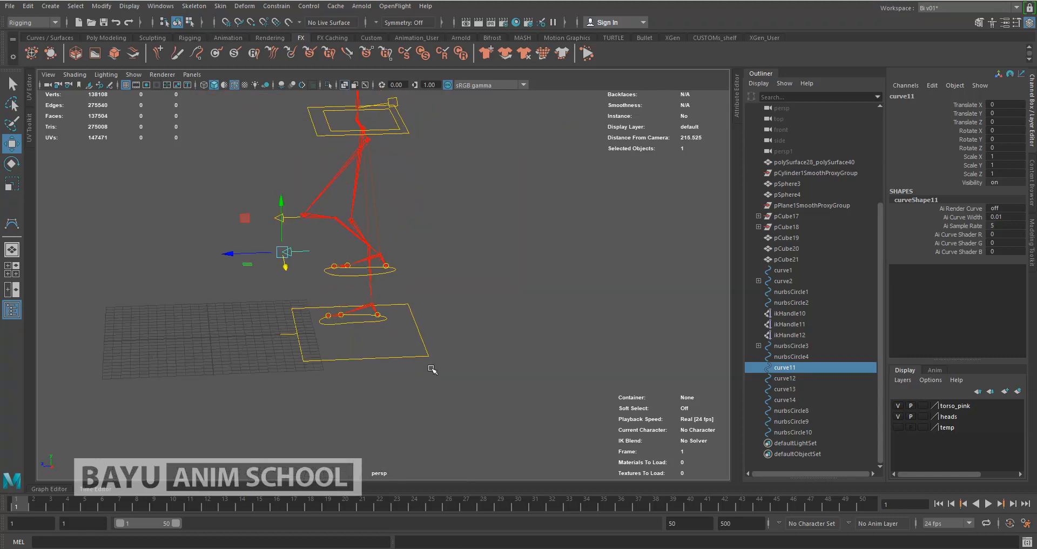
Undo the remaining test moves on the left foot controller
scroll(417, 370, "up", 5)
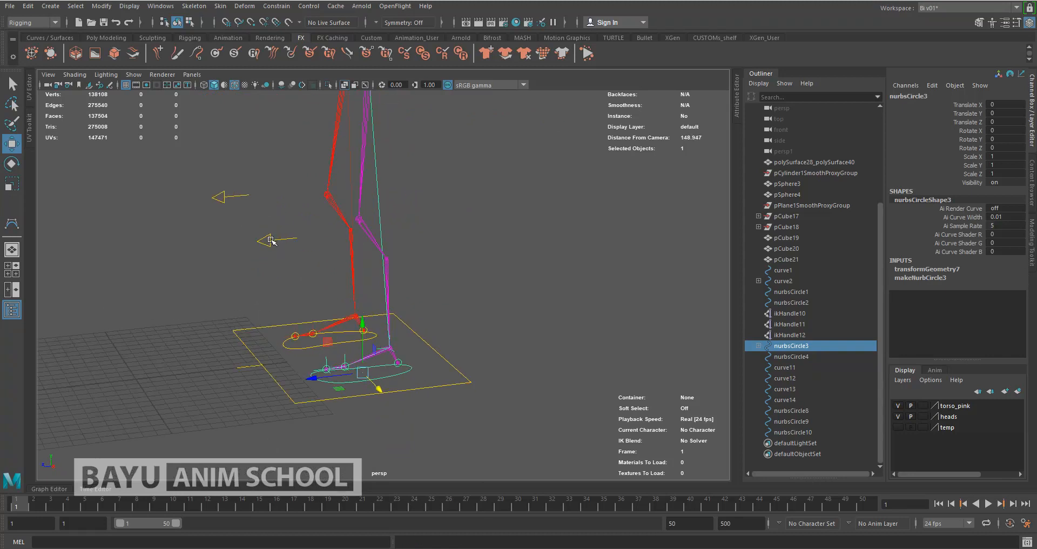
key("ctrl+z")
key("ctrl+z")
key("ctrl+z")
key("ctrl+z")
key("ctrl+z")
key("ctrl+z")
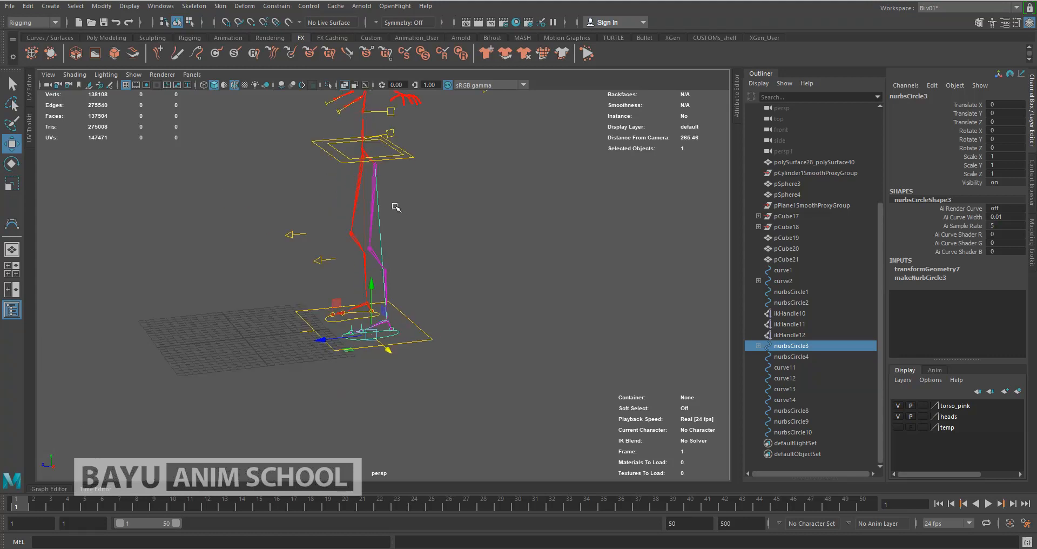
key("ctrl+z")
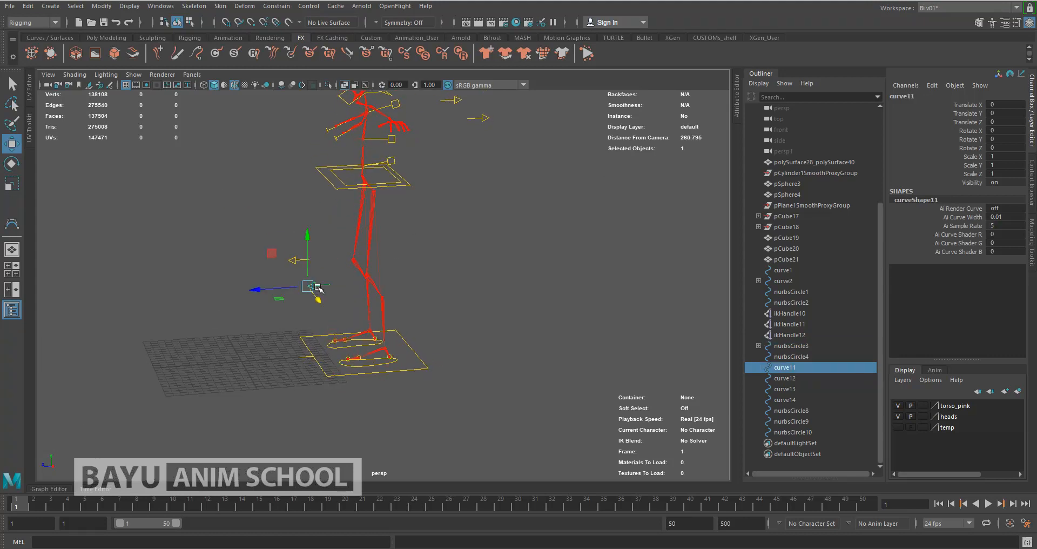
Parent the left and right knee arrow controllers individually to the outer rectangular hip controller
middle_click_drag(431, 359, 400, 286, "alt")
left_click_drag(400, 287, 387, 314, "alt")
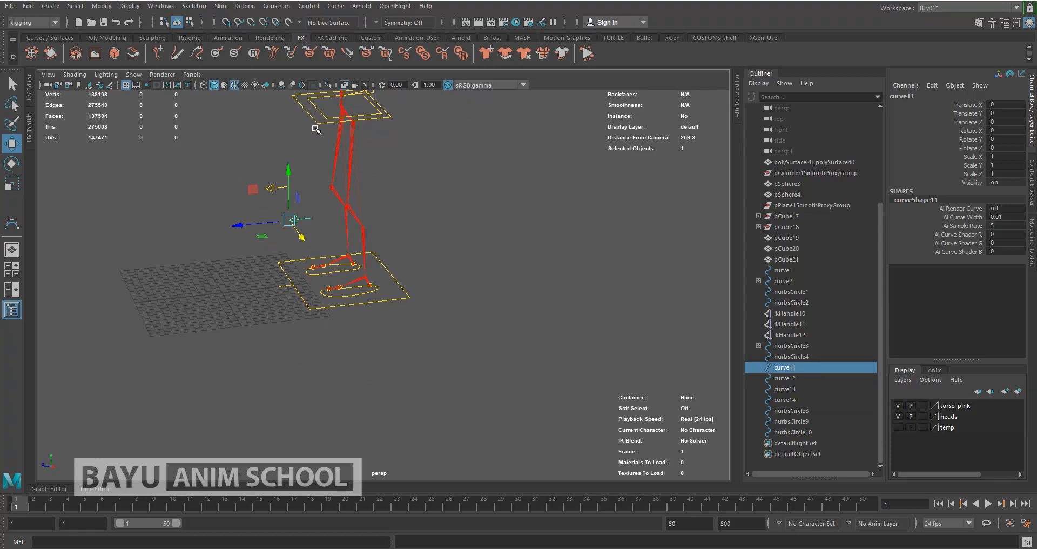
left_click_drag(320, 125, 396, 182, "alt")
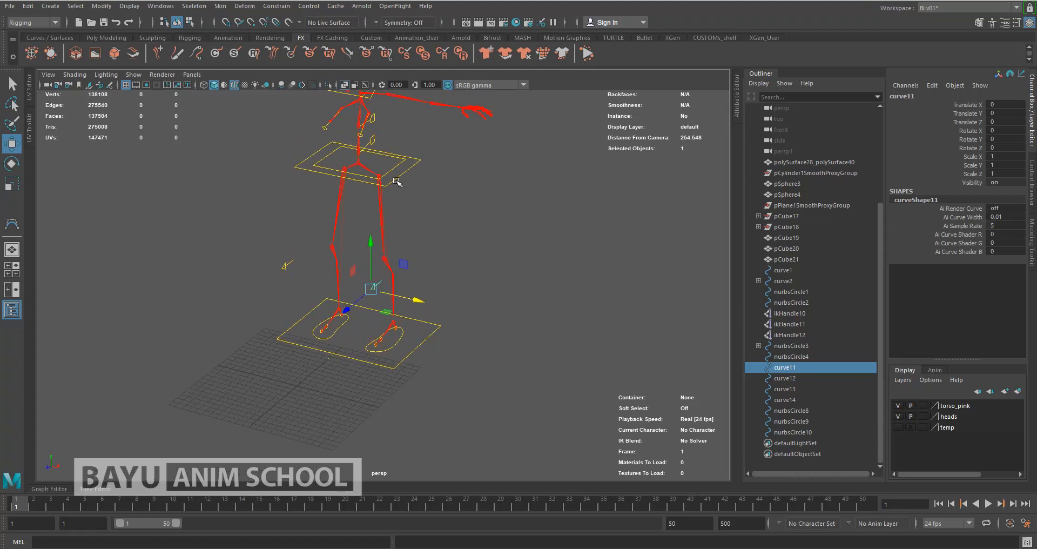
left_click(394, 181, "shift")
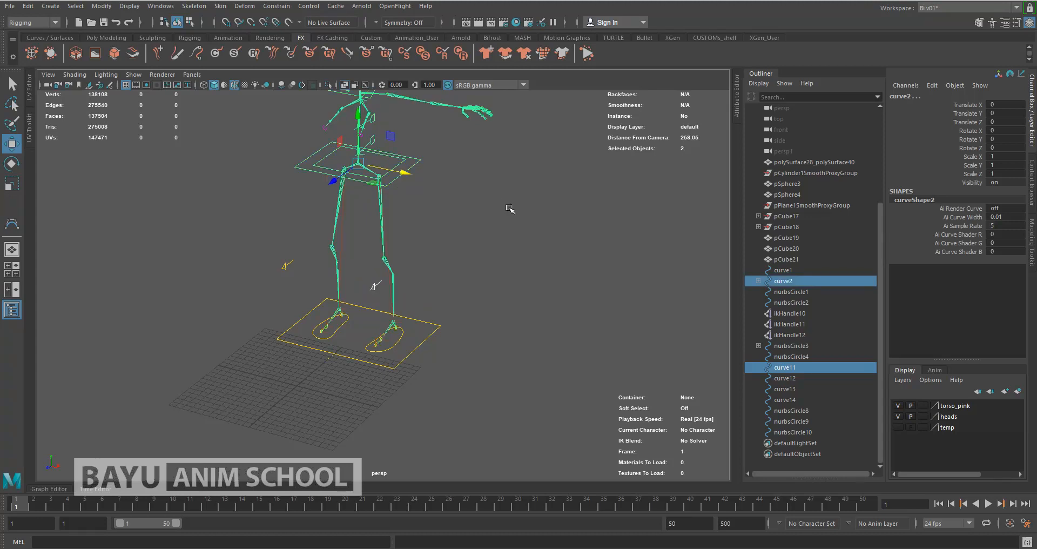
key("p")
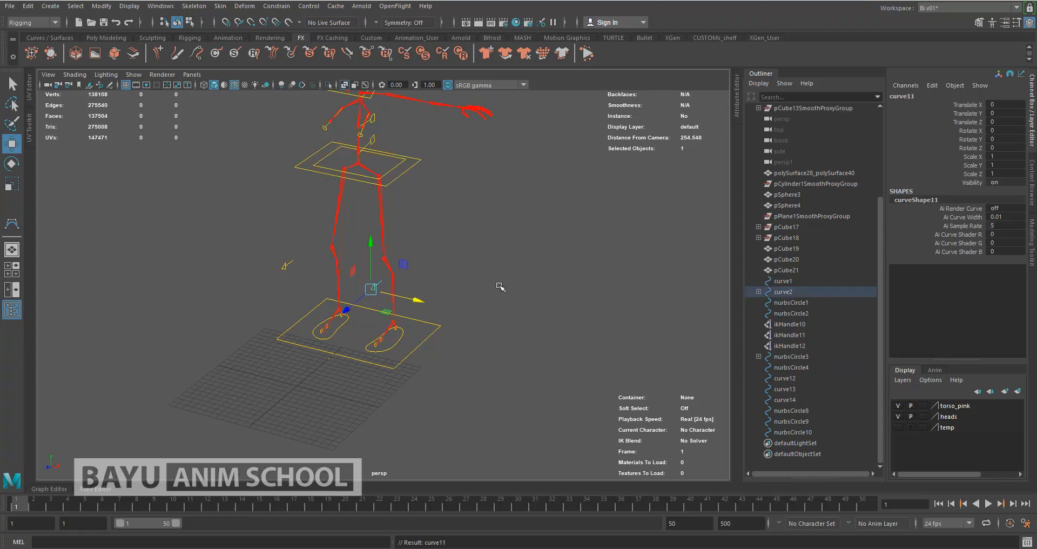
left_click(308, 165)
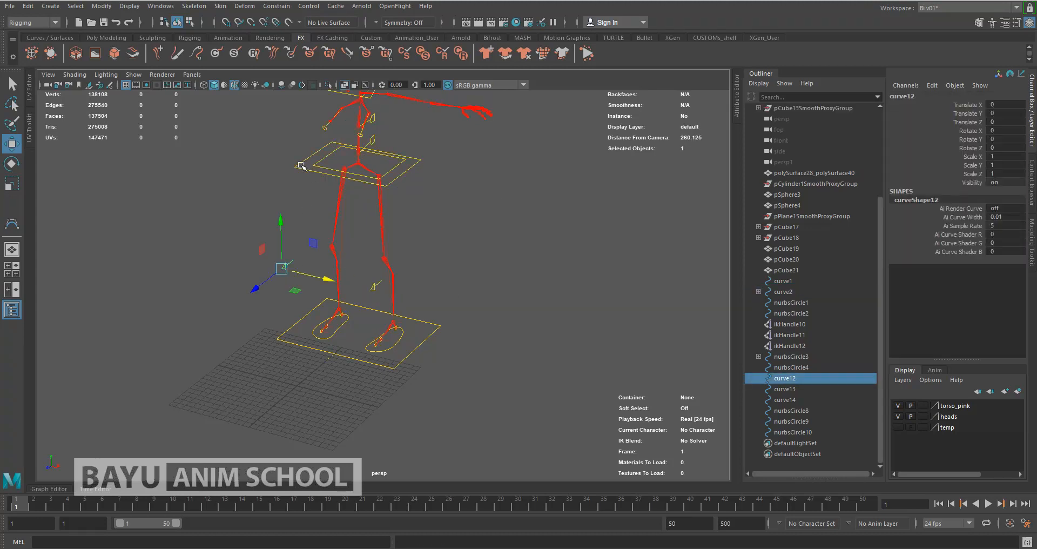
left_click(314, 164, "shift")
key("p")
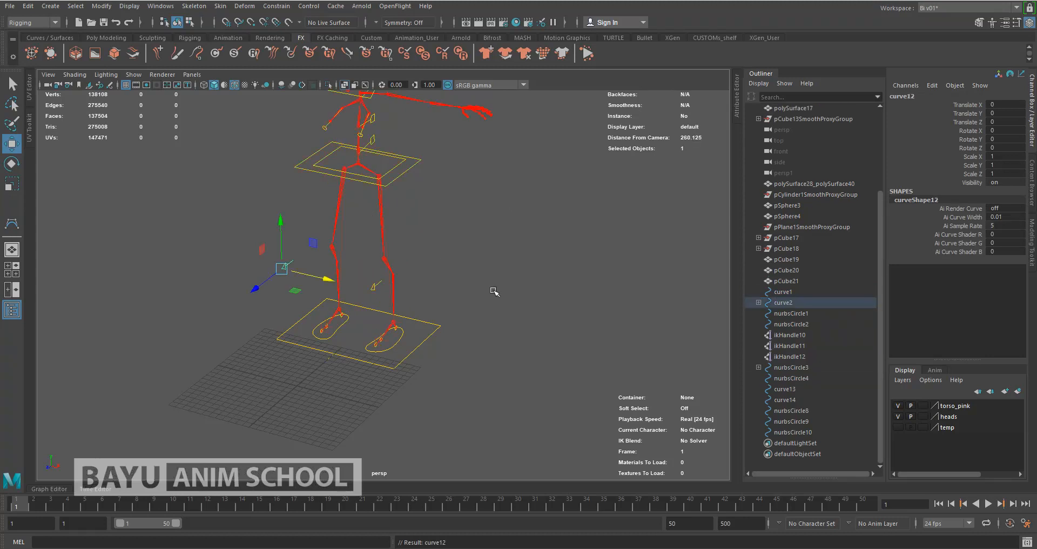
Test the parented knee arrows on the rig, and undo the test changes
left_click(494, 313)
left_click_drag(347, 348, 586, 291, "alt")
left_click(465, 270)
key("ctrl+z")
key("ctrl+z")
key("ctrl+z")
Parent the right ankle and ball IK handles to the right ball circle
left_click_drag(377, 392, 383, 328, "alt")
scroll(383, 328, "up", 5)
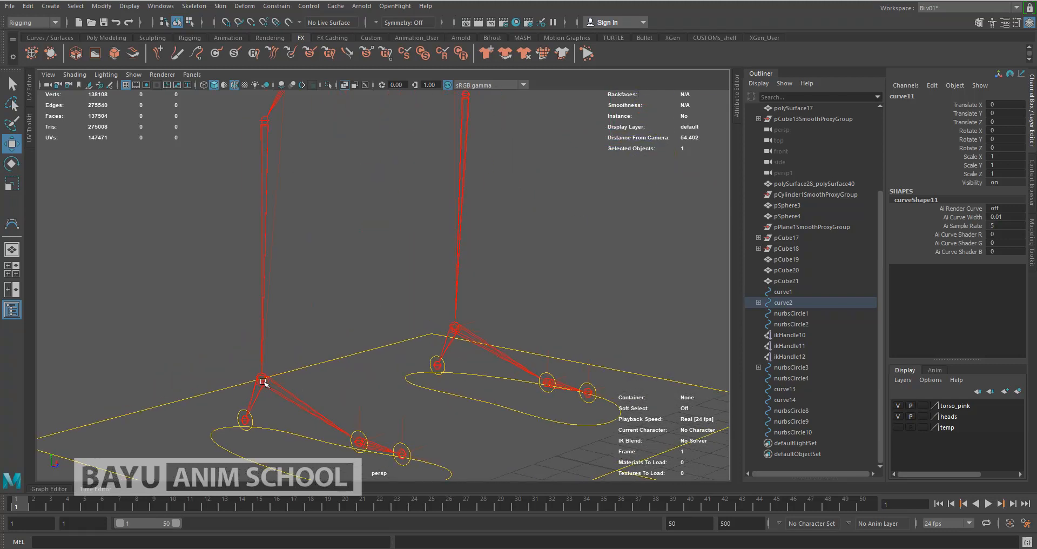
left_click(260, 377)
left_click_drag(362, 355, 370, 378, "alt")
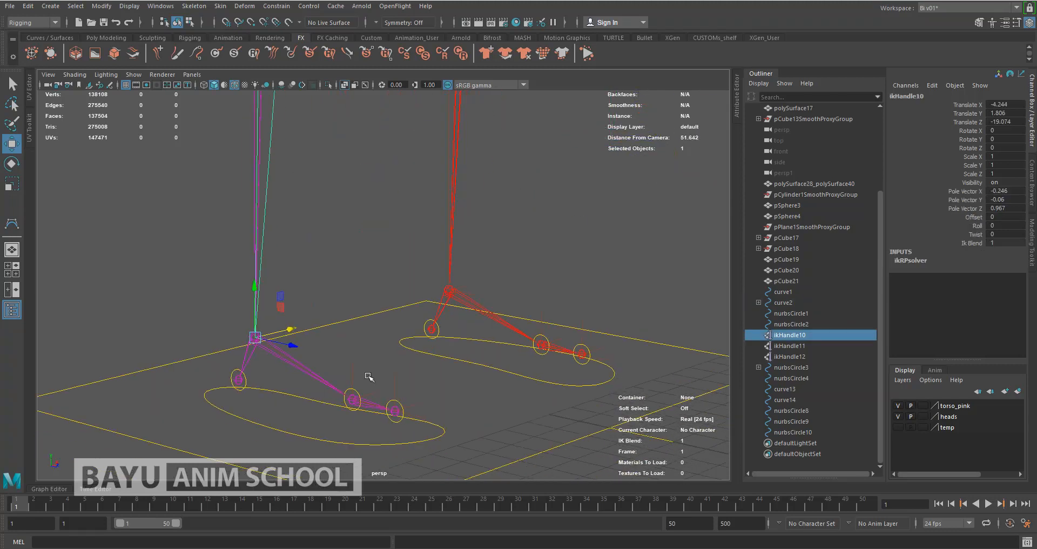
left_click(354, 400, "shift")
scroll(381, 360, "up", 6)
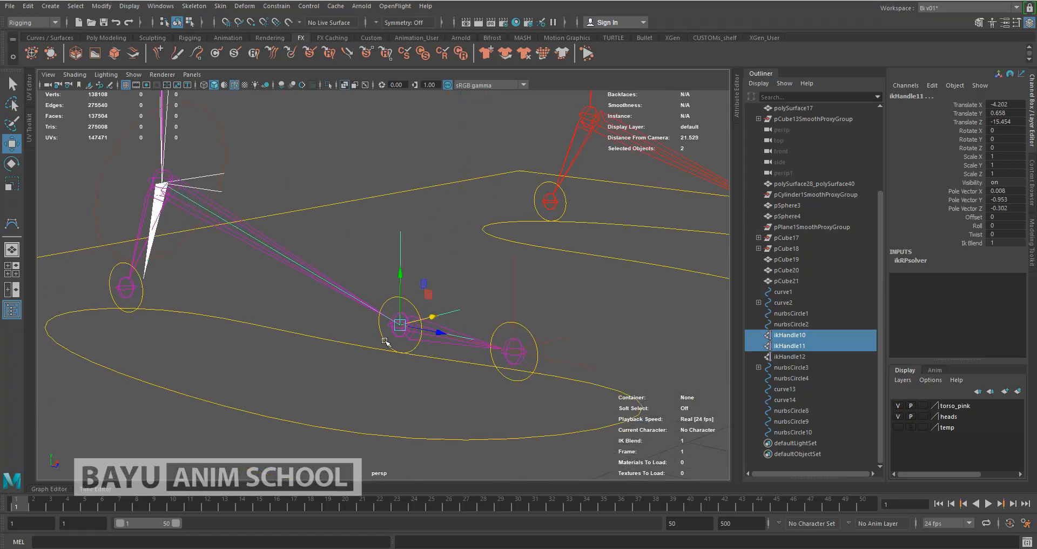
left_click(384, 339, "shift")
key("p")
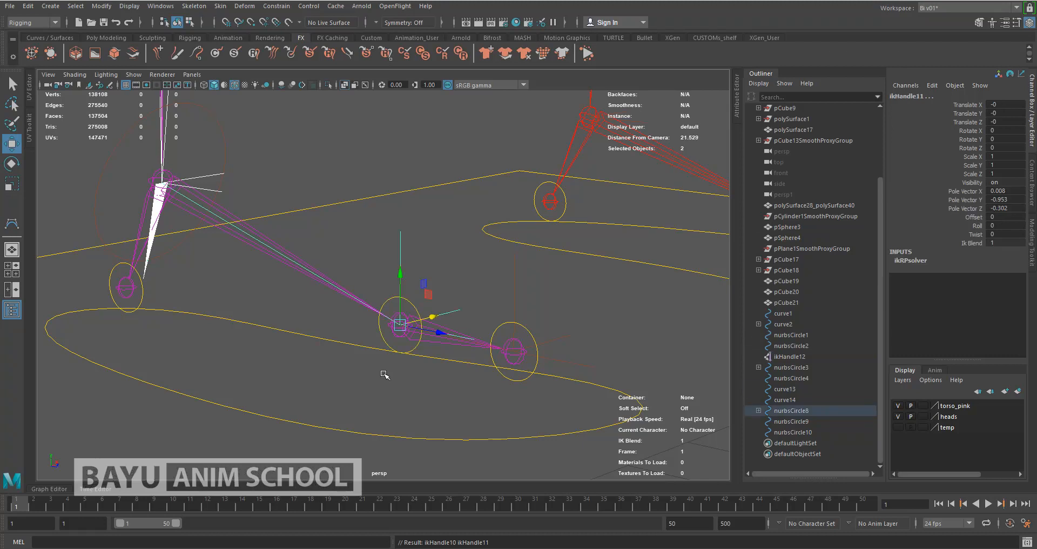
Parent the right ball circle and the right toe IK handle to the right toe circle, and select the toe circle
left_click(384, 337)
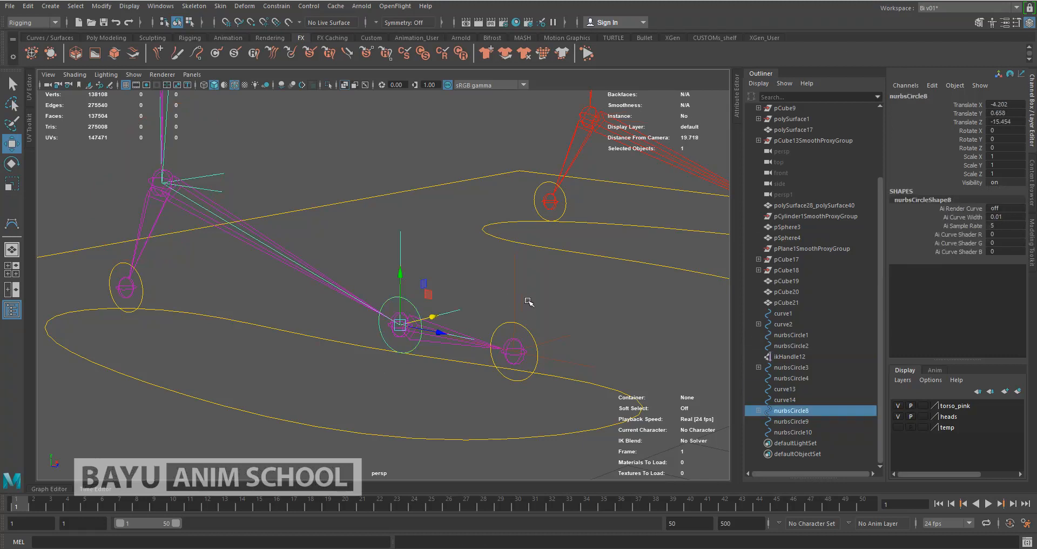
left_click(523, 319, "shift")
left_click(522, 380, "shift")
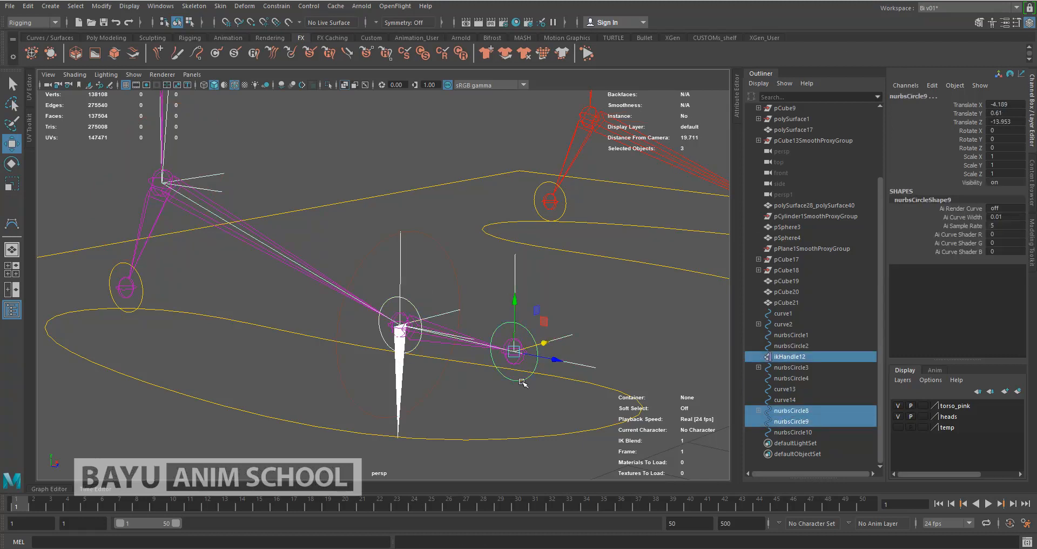
key("p")
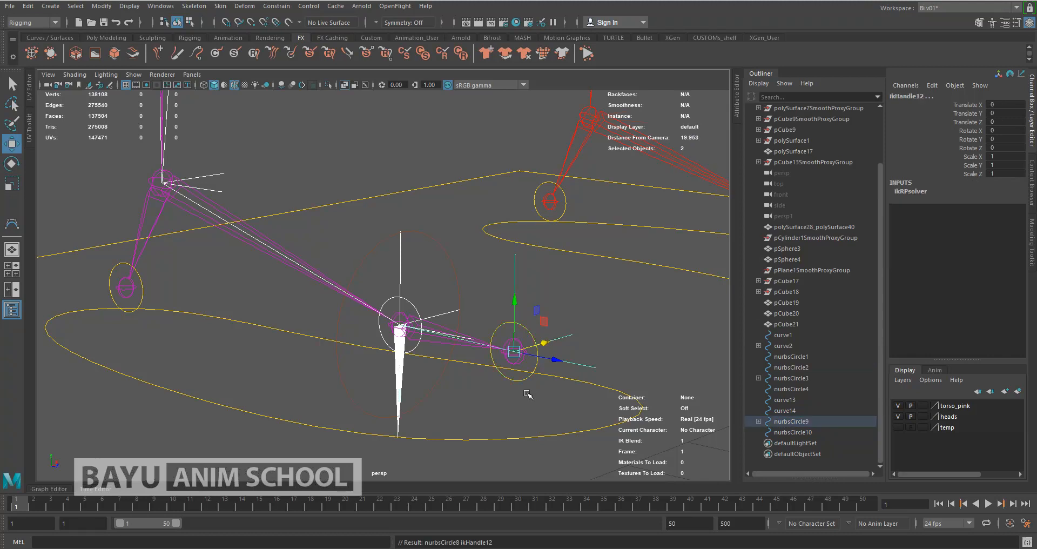
left_click(518, 377)
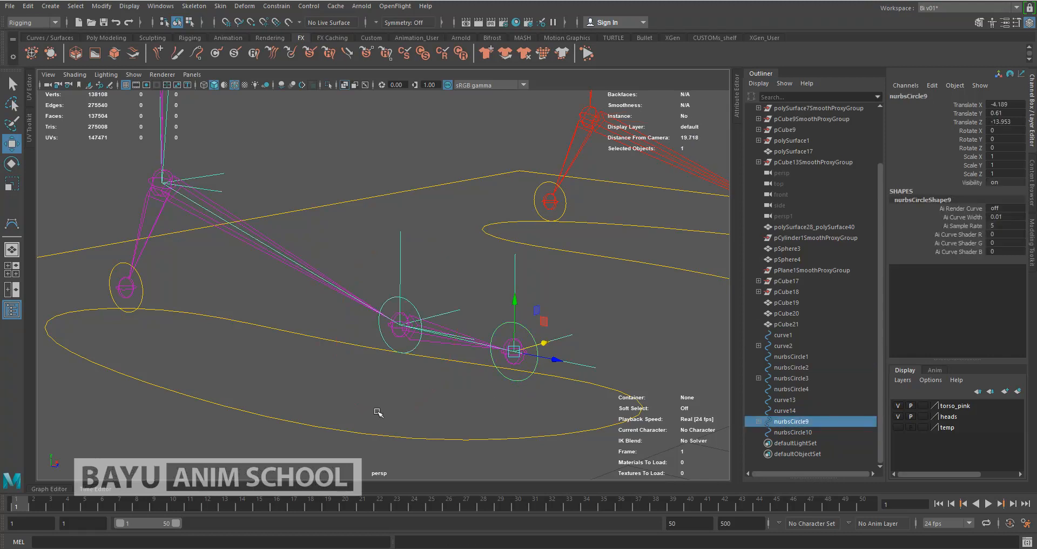
Parent the right toe circle to the right heel circle, and parent the heel circle to the right foot outline controller
left_click(141, 291, "shift")
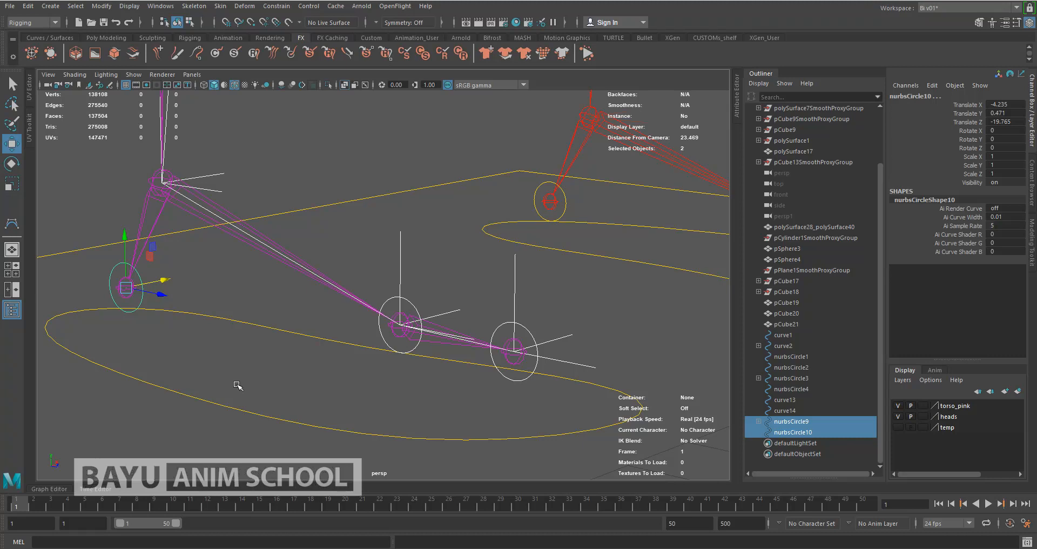
key("p")
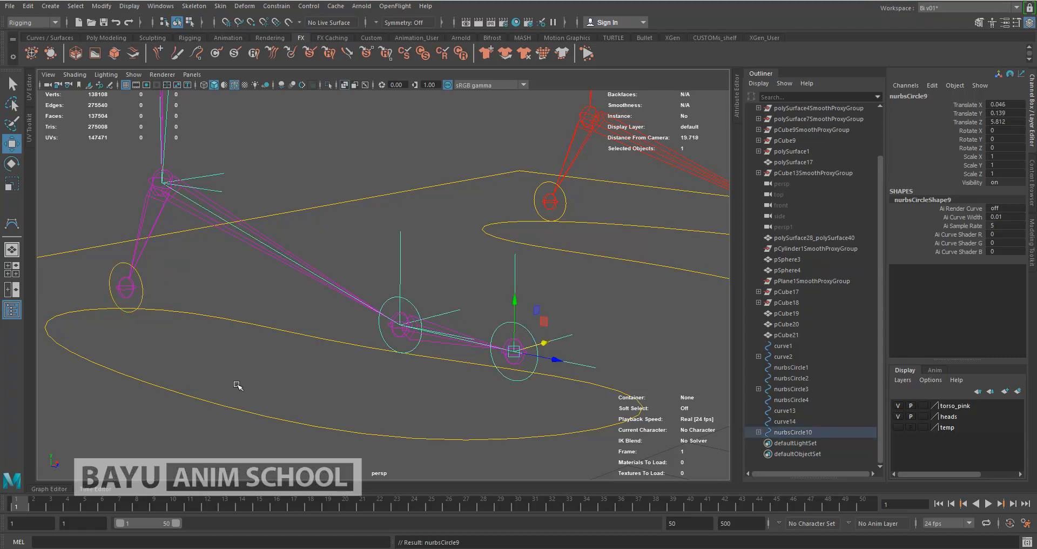
left_click(141, 298)
left_click_drag(200, 298, 203, 364, "shift")
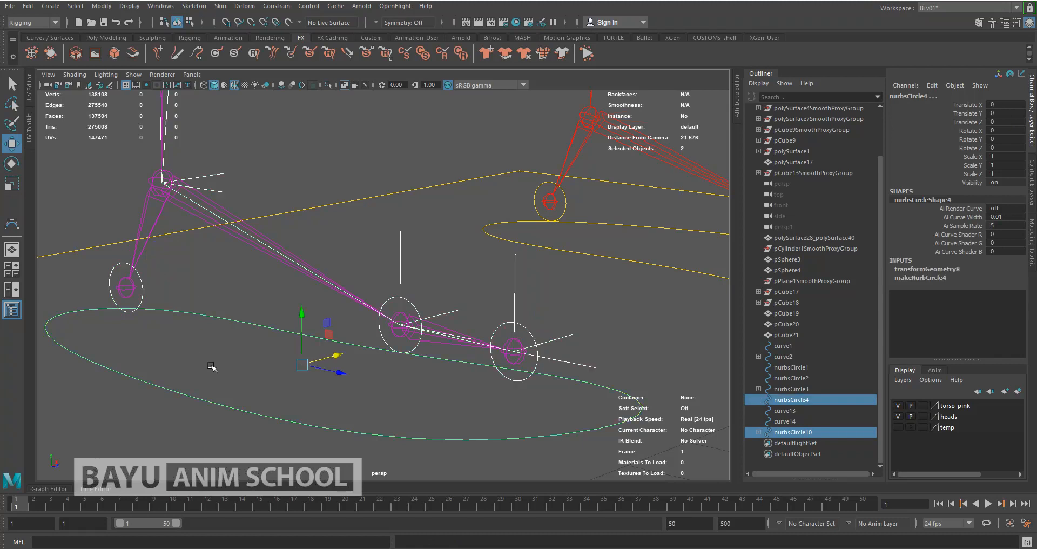
key("p")
right_click_drag(260, 340, 219, 379, "alt")
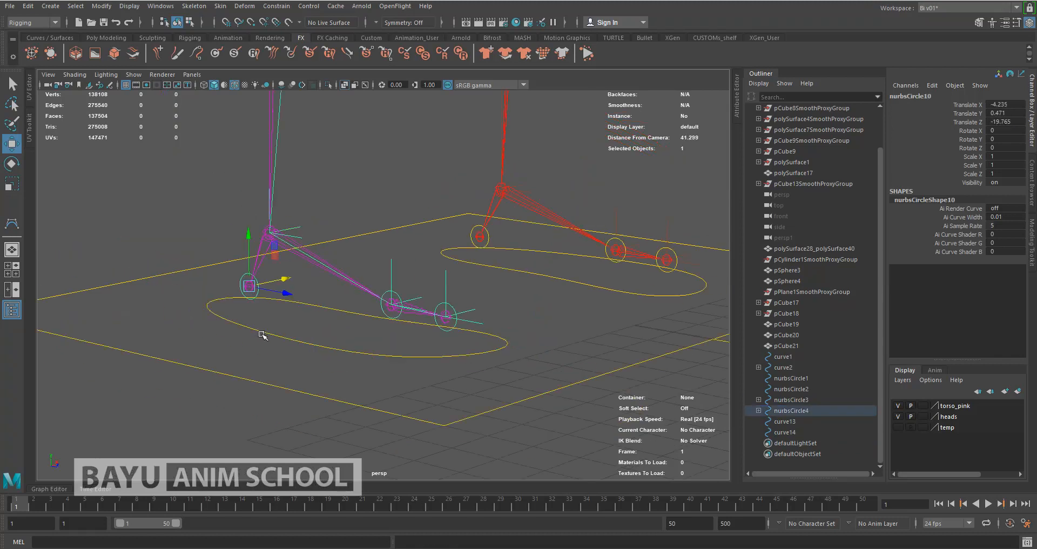
Test the right foot hierarchy by moving the right foot outline controller, and undo the move
left_click(272, 324)
right_click_drag(367, 275, 325, 312, "alt")
middle_click_drag(326, 312, 340, 406, "alt")
left_click_drag(354, 381, 441, 337)
key("ctrl+z")
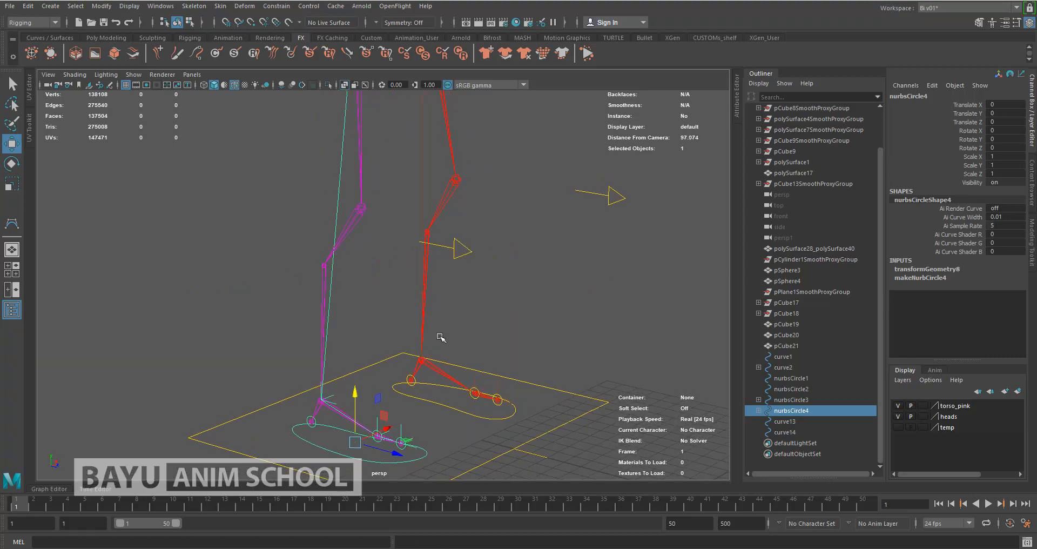
Try an aim constraint from the right knee arrow to the right ankle IK handle, and undo it
left_click(455, 239)
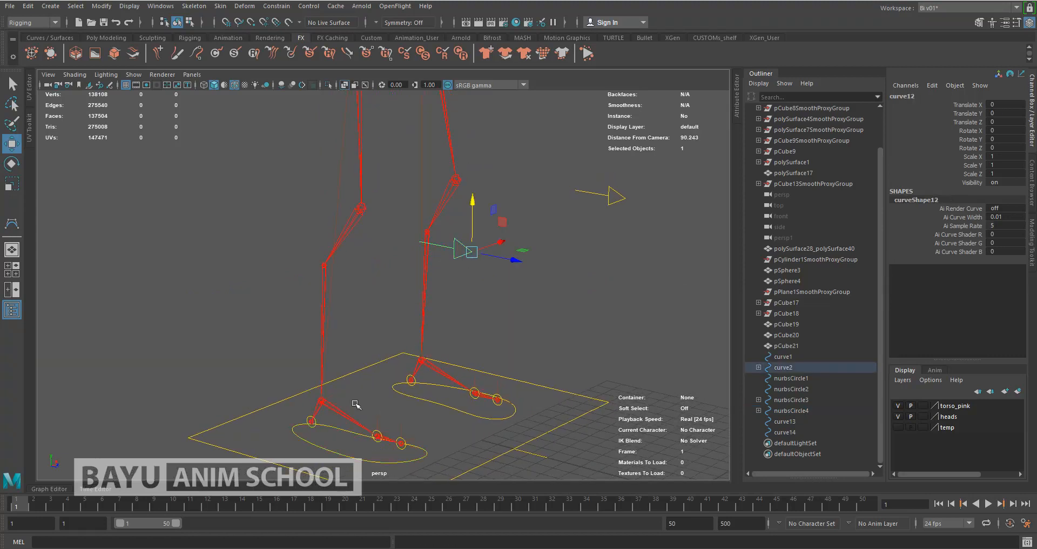
left_click(322, 401)
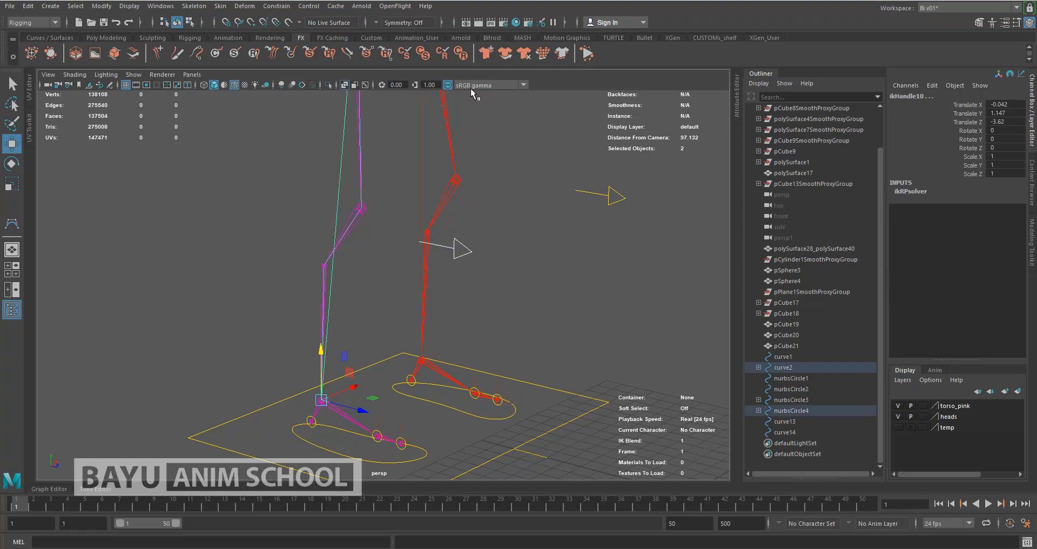
left_click(276, 6)
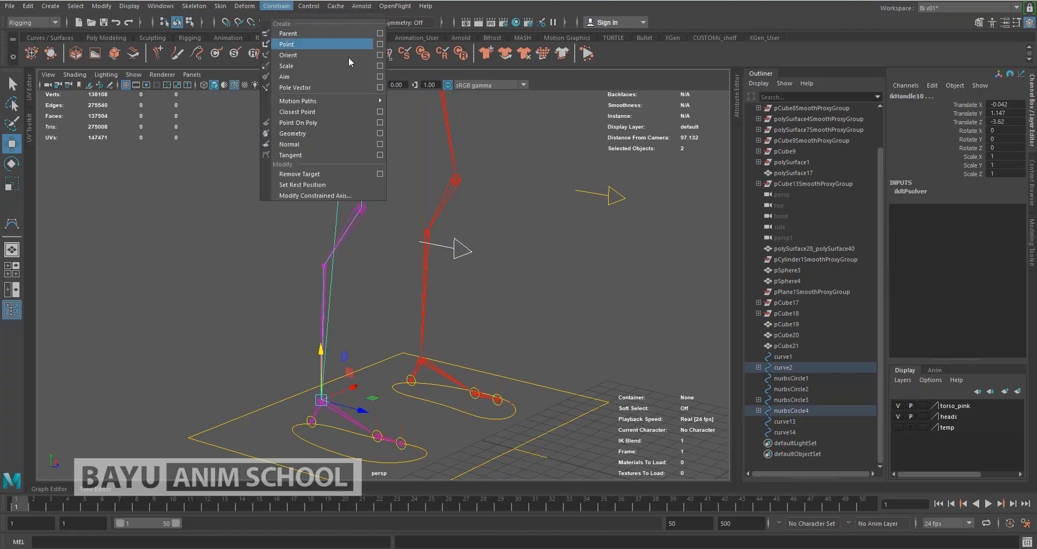
left_click(352, 86)
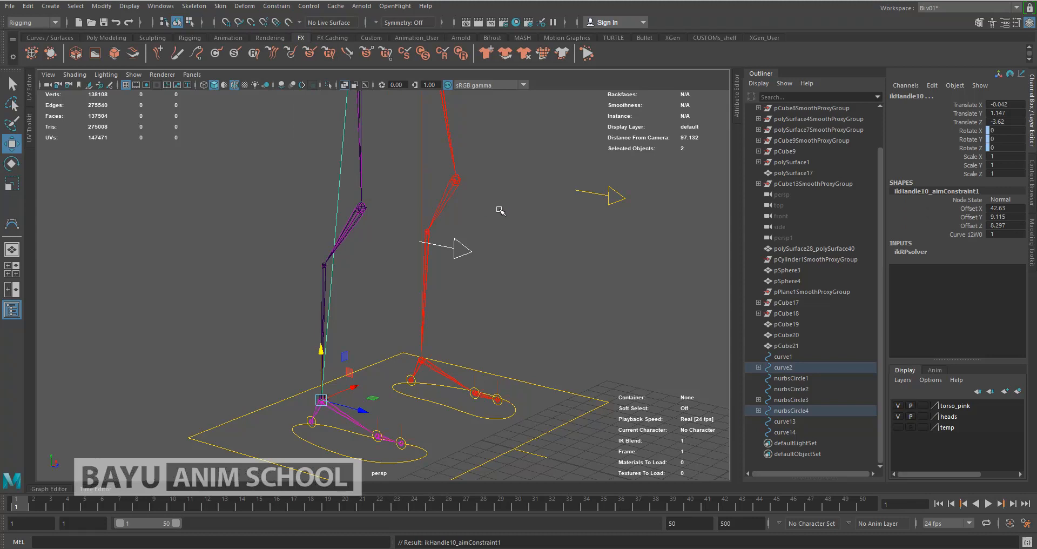
key("ctrl+z")
key("ctrl+z")
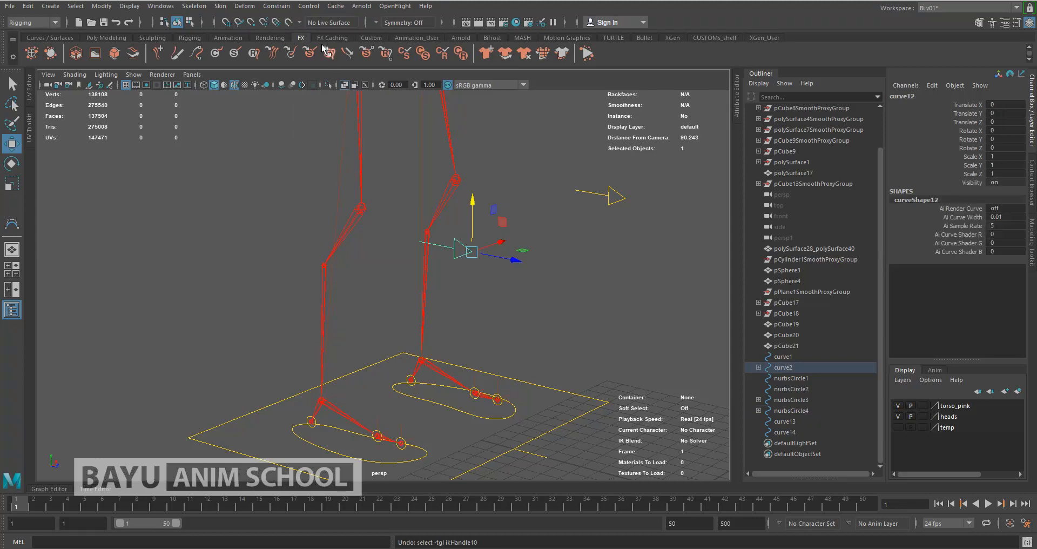
Apply a pole vector constraint from the right knee arrow to the right ankle IK handle
left_click(322, 401, "shift")
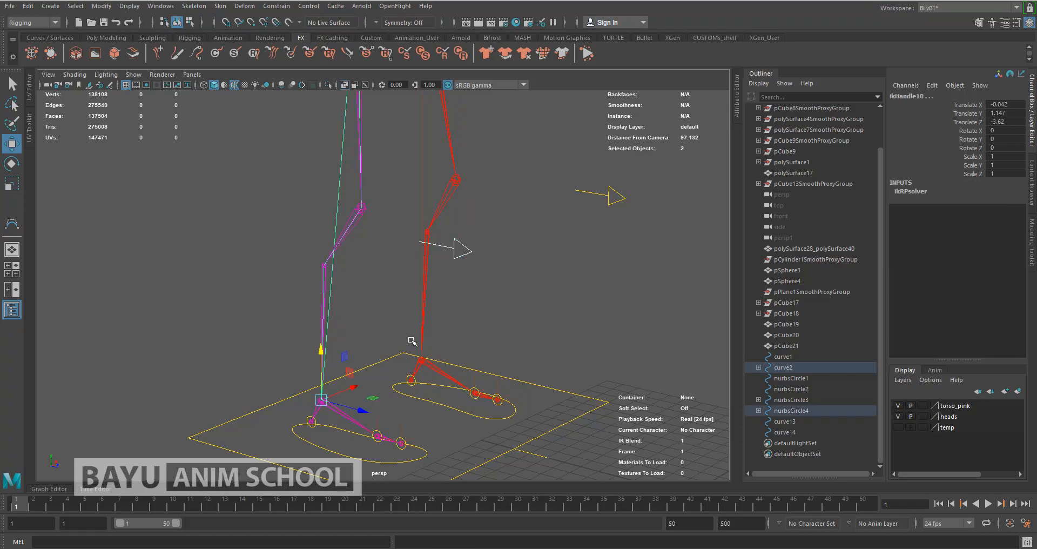
left_click(277, 6)
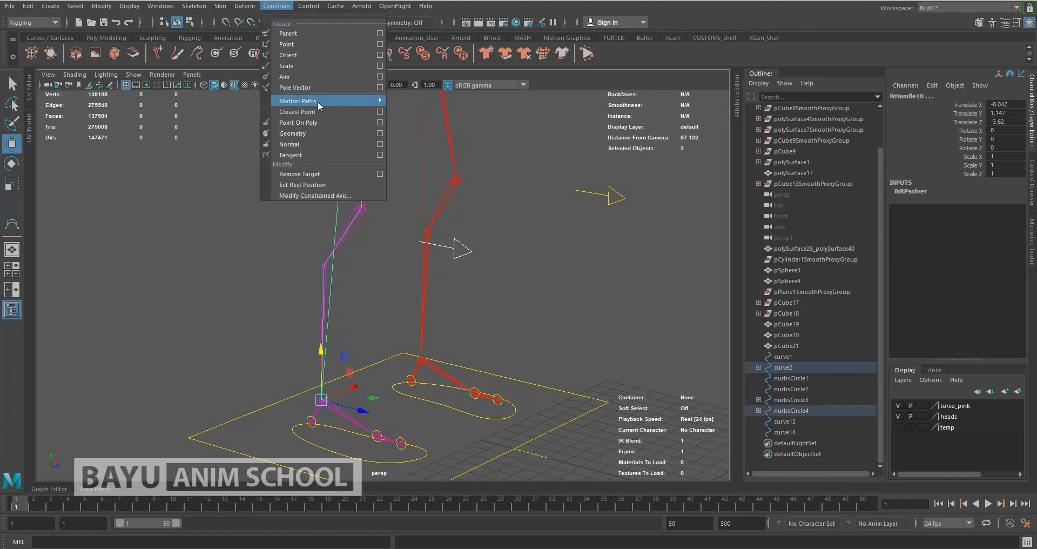
left_click(306, 88)
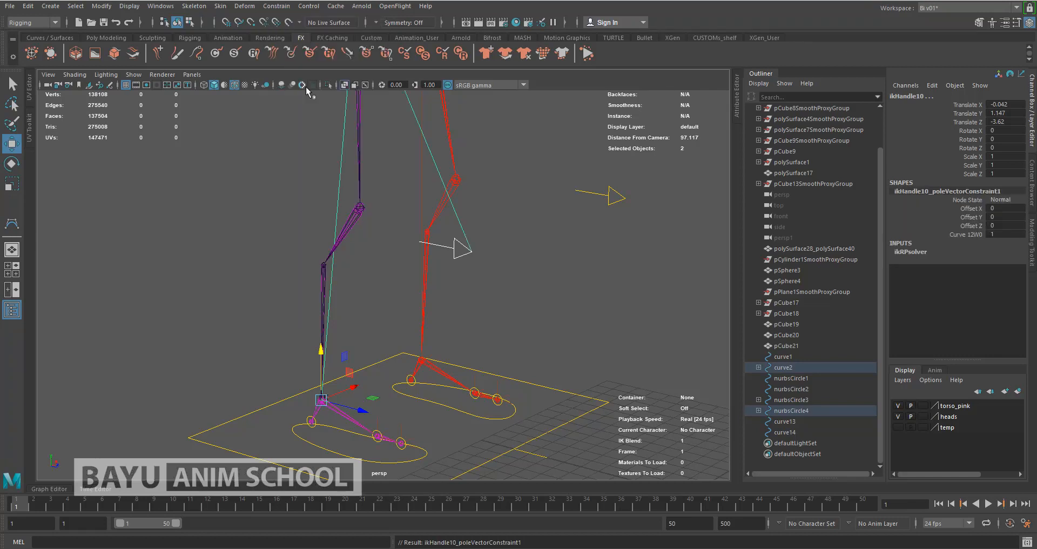
Test the right knee's bend by moving the right foot controller, and undo the test changes
left_click_drag(413, 237, 406, 355, "alt")
left_click(372, 409)
left_click_drag(374, 398, 370, 408, "alt")
left_click_drag(359, 360, 357, 268)
key("ctrl+z")
left_click_drag(396, 353, 201, 250, "alt")
key("ctrl+z")
Raise both knee arrows, test the knee direction by lifting the right foot controller, and undo the foot move
left_click_drag(324, 319, 457, 294, "alt")
left_click_drag(520, 233, 474, 296)
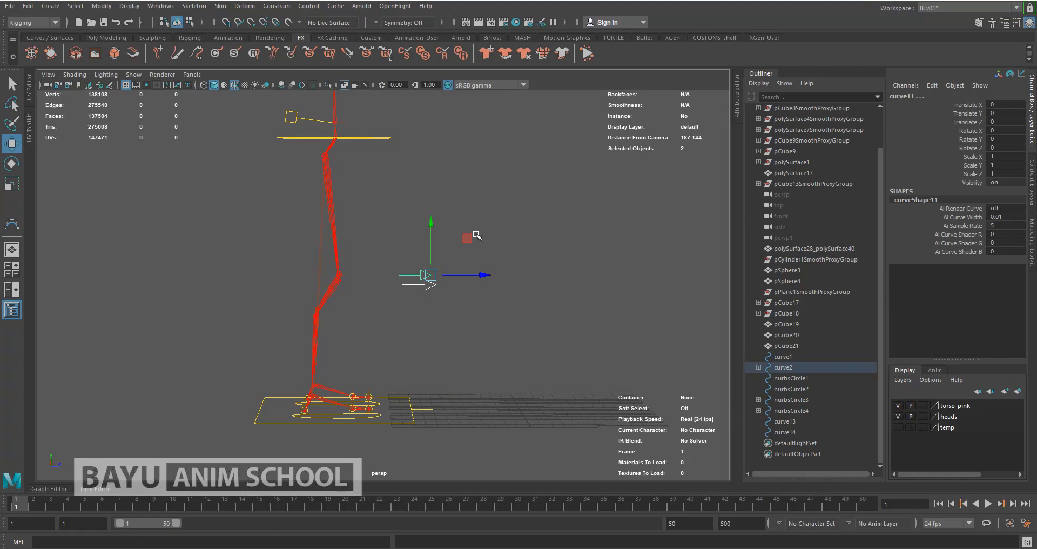
left_click_drag(469, 241, 510, 180)
left_click_drag(377, 421, 347, 427, "alt")
left_click(338, 428)
left_click_drag(390, 396, 402, 267, "alt")
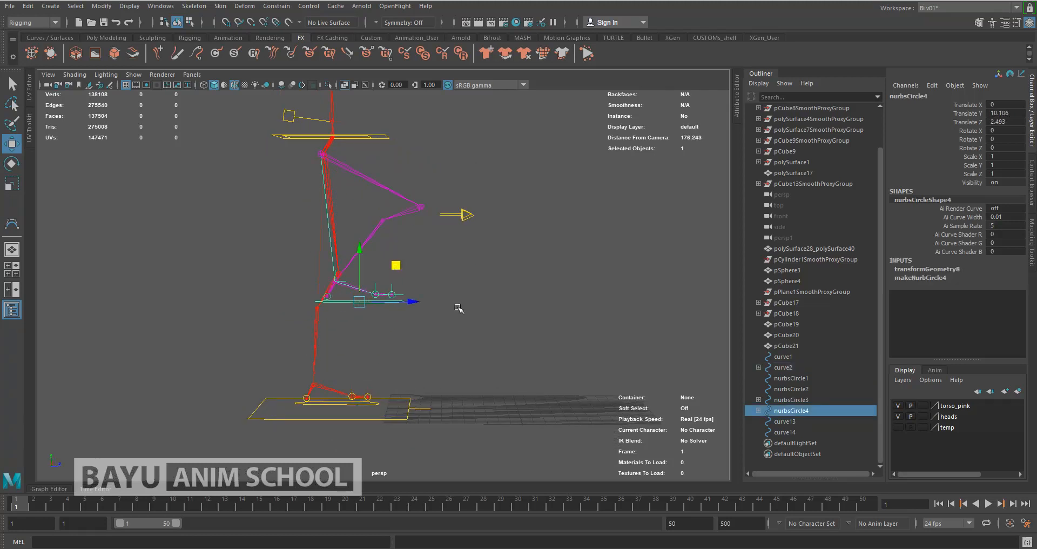
key("ctrl+z")
Lower both knee arrows back to knee height and clear the selection
left_click_drag(472, 318, 289, 305, "alt")
left_click_drag(264, 163, 281, 269)
left_click_drag(258, 177, 233, 231)
left_click(503, 282)
left_click_drag(413, 315, 330, 330, "alt")
scroll(439, 328, "up", 3)
left_click_drag(409, 263, 440, 370, "alt")
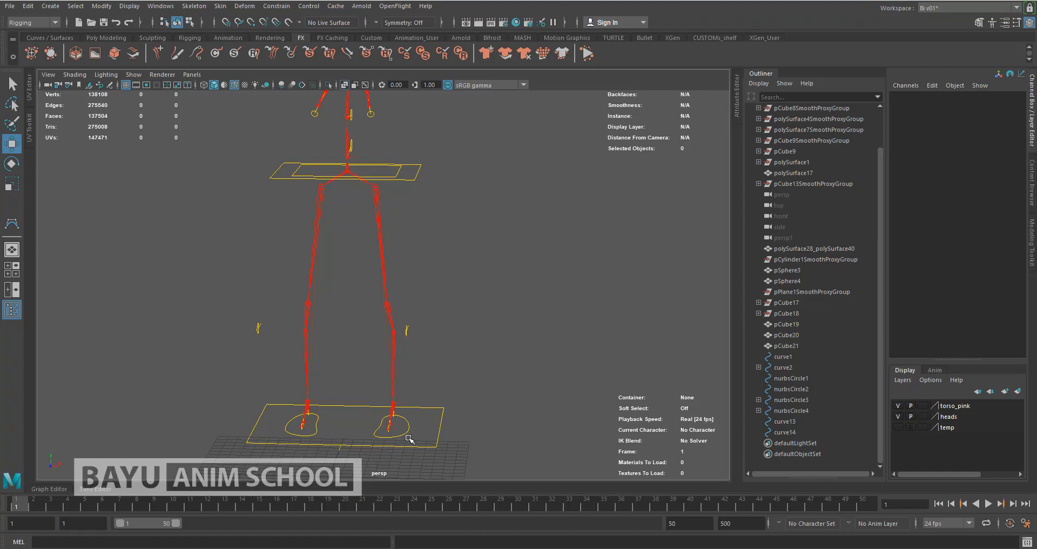
Switch to the top view, framed on the empty area in front of the feet controllers
left_click_drag(456, 363, 431, 376, "alt")
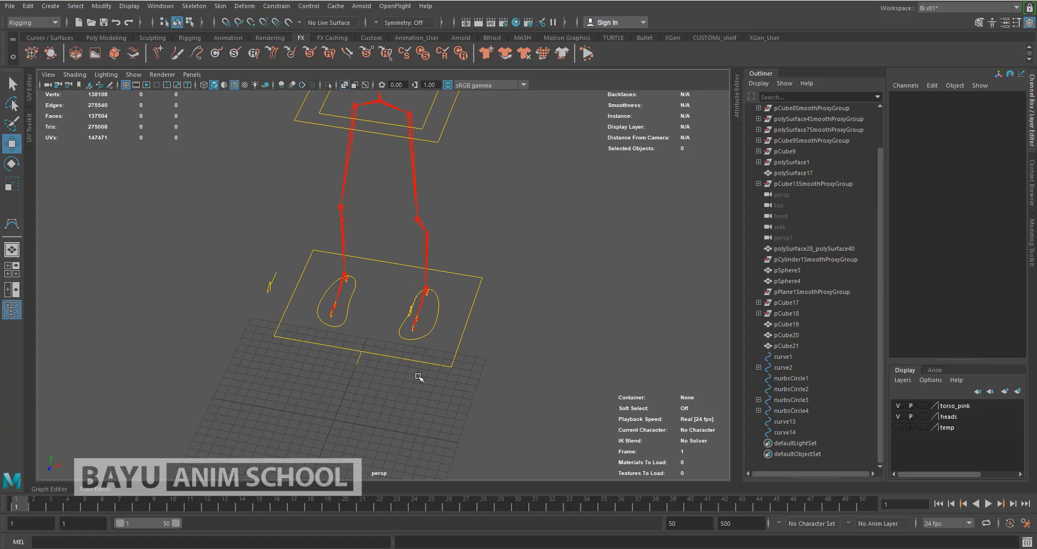
key("space")
left_click_drag(510, 332, 454, 330)
middle_click_drag(432, 421, 501, 227, "alt")
scroll(501, 324, "down", 1)
middle_click_drag(460, 349, 451, 313, "alt")
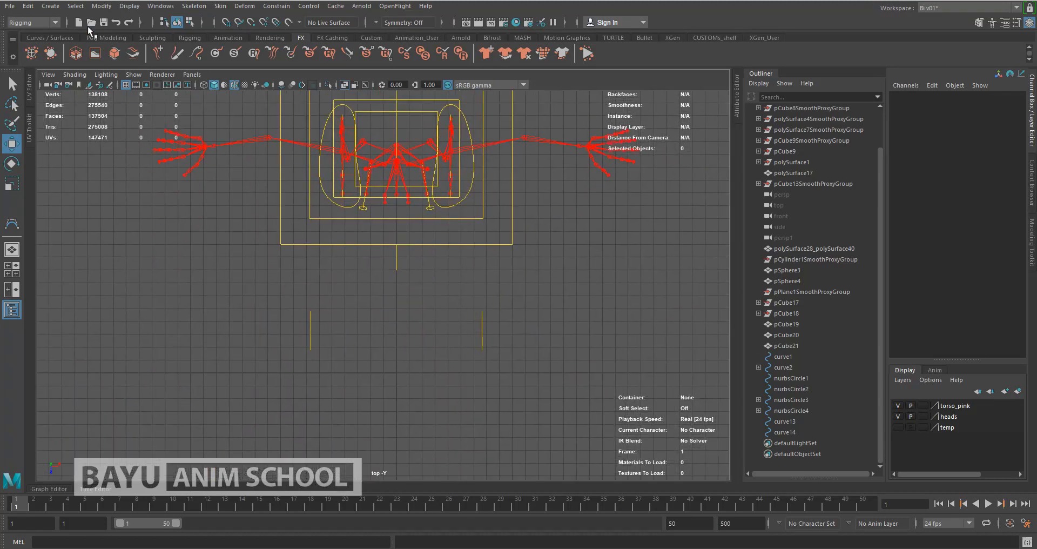
Draw an arrow-shaped CV curve with a crossbar on the centre line in front of the feet, snapped to the grid
left_click(50, 6)
mouse_move(138, 85)
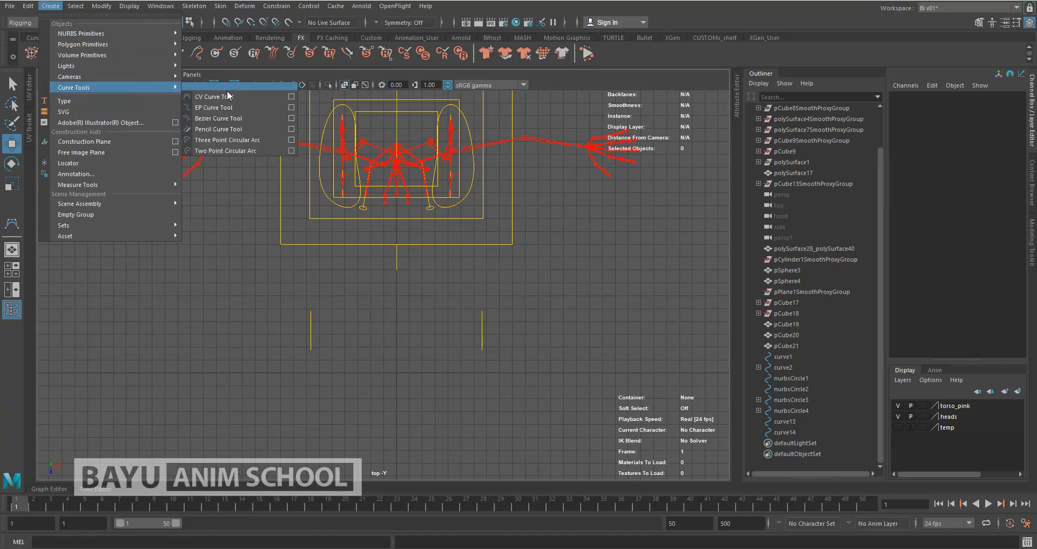
left_click(243, 96)
middle_click_drag(398, 326, 391, 303, "alt")
scroll(397, 270, "up", 4)
left_click(228, 23)
left_click(396, 219)
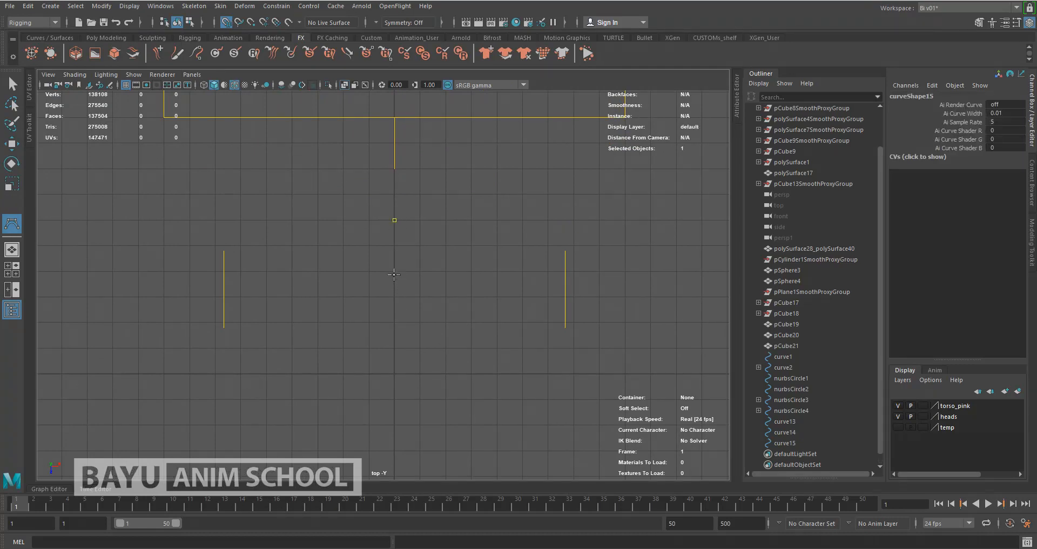
left_click(394, 271)
left_click(372, 271)
left_click(394, 296)
left_click(394, 322)
left_click(395, 296)
key("w")
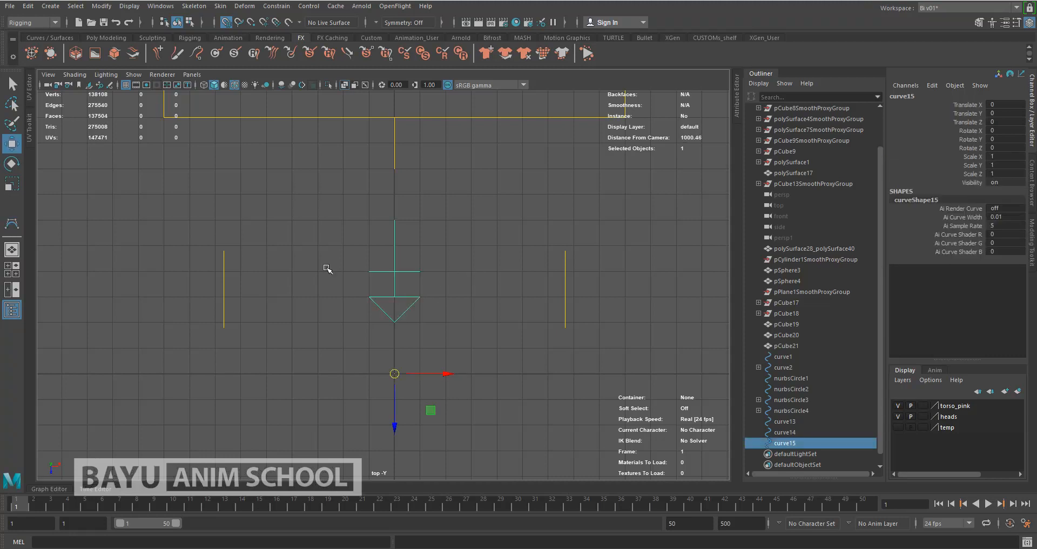
Set the new arrow curve's wireframe color to yellow and deselect the curve
left_click(130, 7)
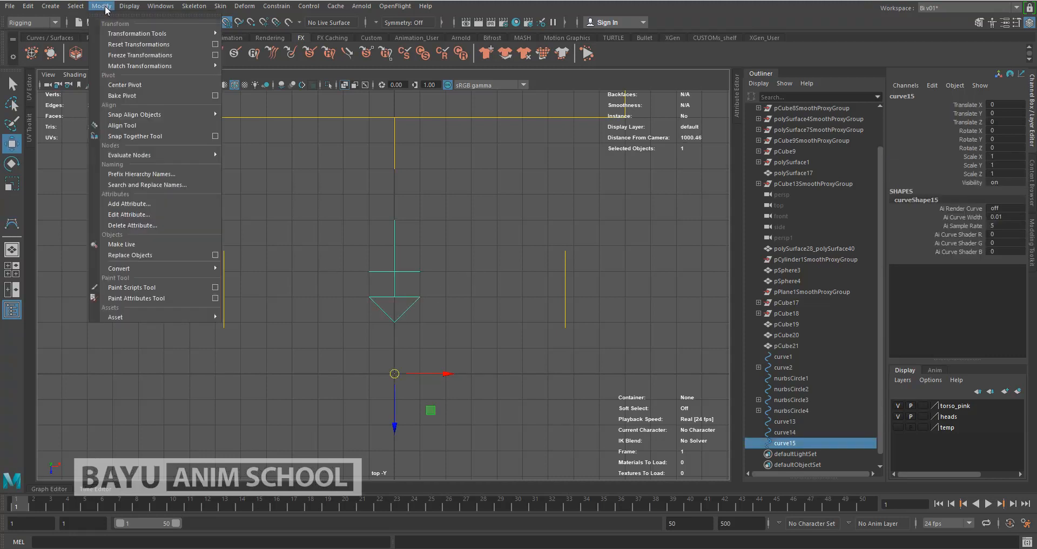
left_click(178, 109)
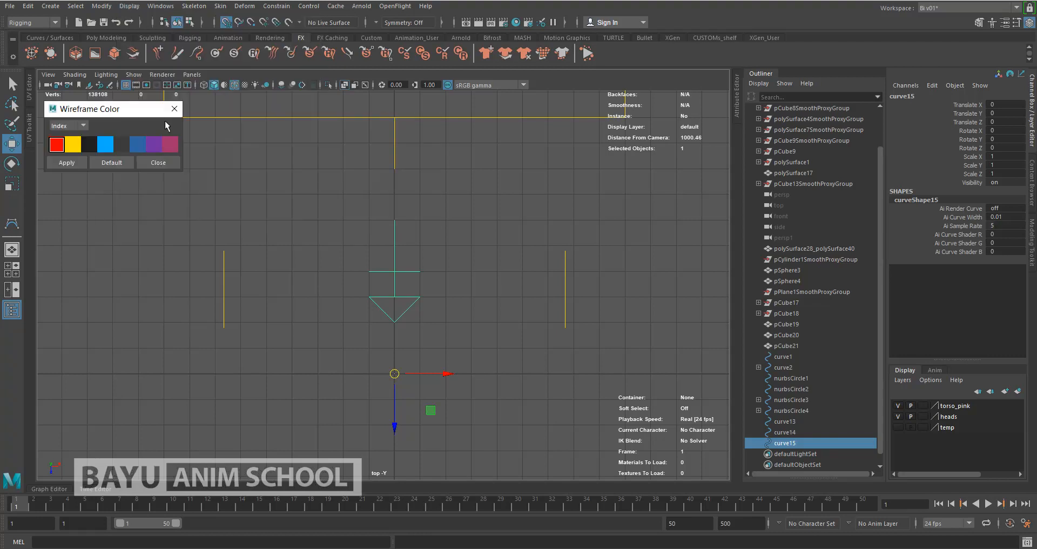
left_click(73, 145)
left_click(67, 162)
left_click(158, 162)
left_click(428, 216)
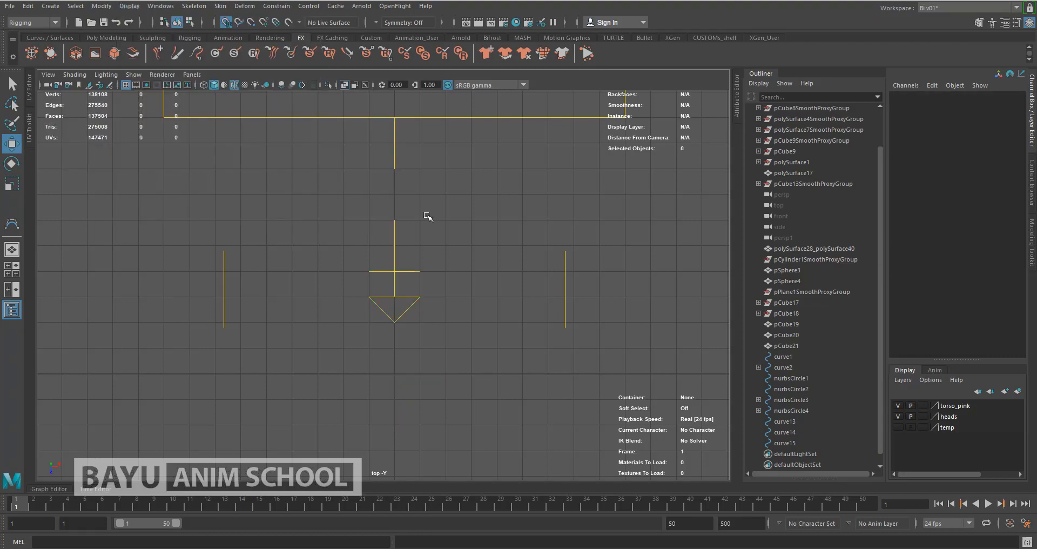
Return to the perspective view and center the pivot of the new arrow curve
right_click(480, 206)
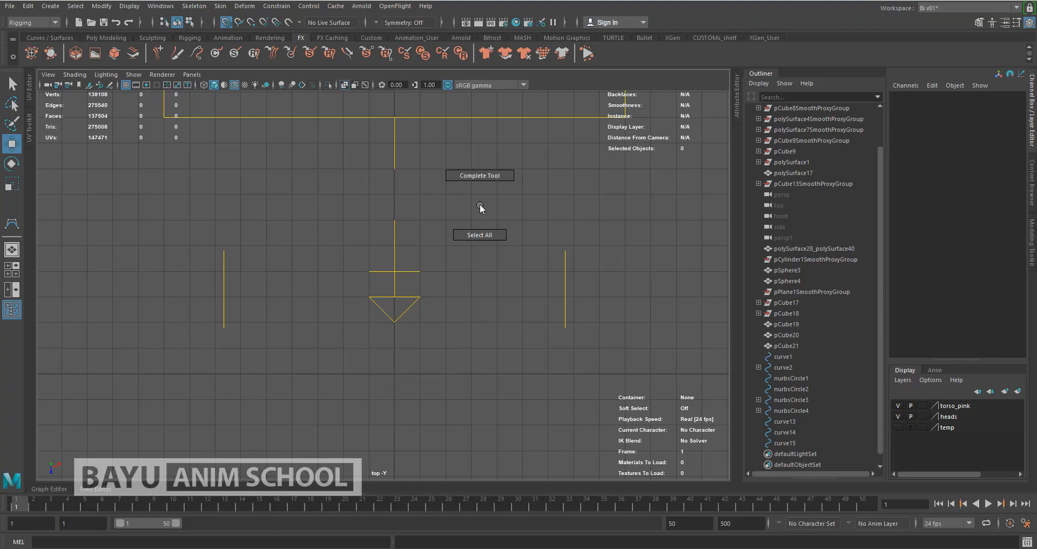
left_click(369, 271)
right_click(541, 205)
right_click_drag(581, 194, 581, 192)
key("space")
left_click_drag(581, 193, 581, 168)
left_click_drag(459, 298, 320, 198, "alt")
left_click(101, 6)
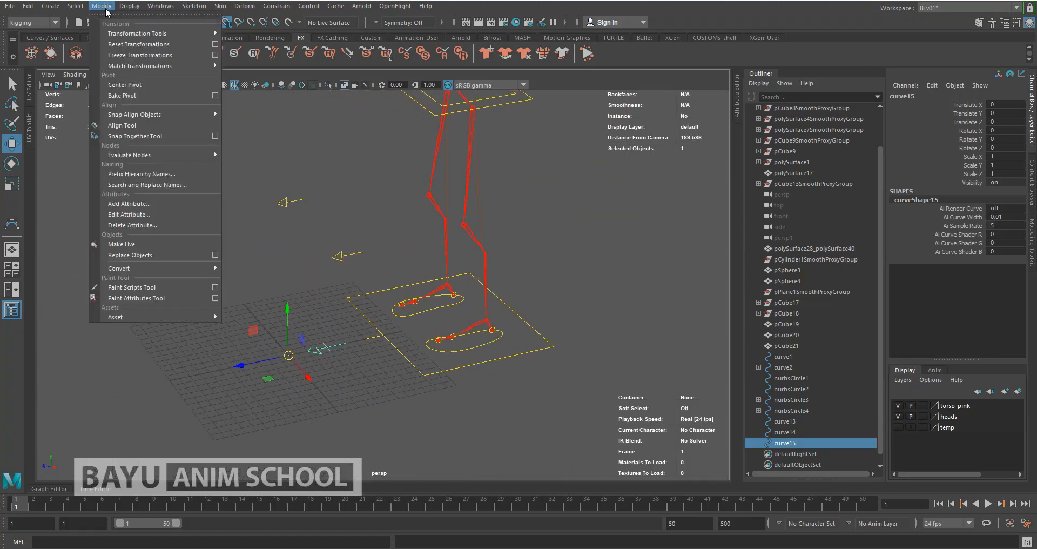
left_click(152, 87)
Narrow the new curve's arrowhead by scaling its control vertices, and reselect the whole curve for moving
scroll(310, 383, "up", 5)
left_click_drag(308, 361, 306, 378, "alt")
scroll(295, 385, "up", 5)
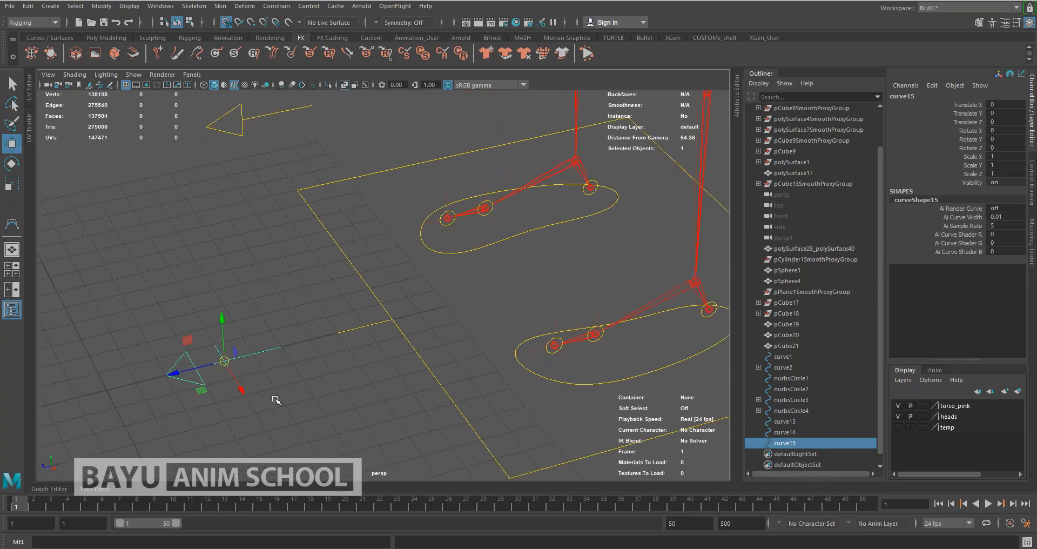
left_click_drag(229, 412, 388, 367, "alt")
right_click_drag(438, 260, 377, 260)
left_click_drag(250, 324, 389, 406)
key("r")
left_click_drag(355, 356, 329, 359)
left_click_drag(405, 387, 336, 361, "alt")
middle_click_drag(396, 287, 343, 357, "alt")
right_click_drag(239, 216, 289, 199)
left_click(292, 303)
left_click_drag(221, 323, 326, 401)
key("w")
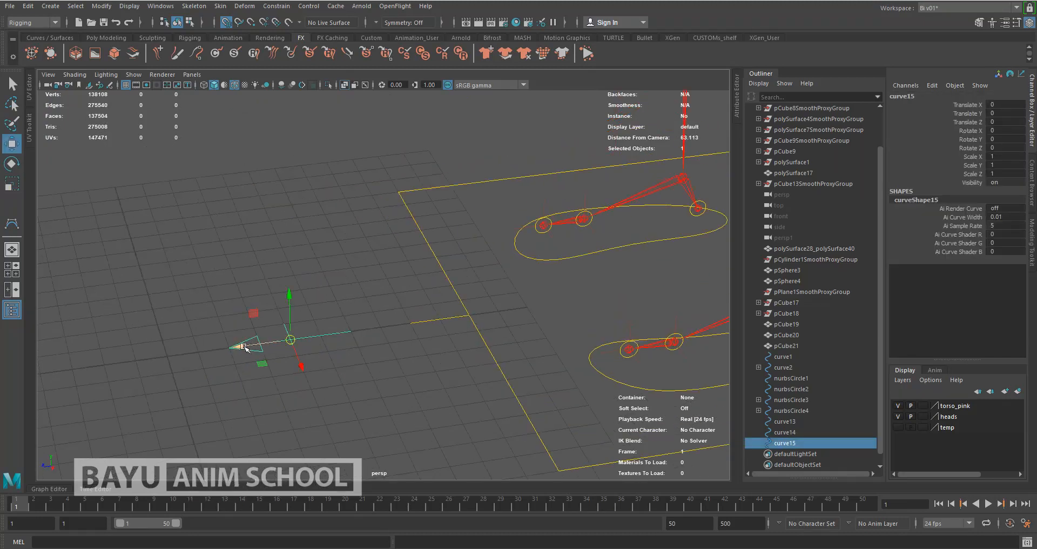
Move the arrow curve back between the two feet to Translate Z -14
left_click_drag(292, 340, 697, 284)
left_click_drag(530, 291, 507, 308, "alt")
right_click_drag(507, 308, 538, 296, "alt")
left_click_drag(493, 301, 423, 379, "alt")
key("f")
scroll(419, 376, "down", 10)
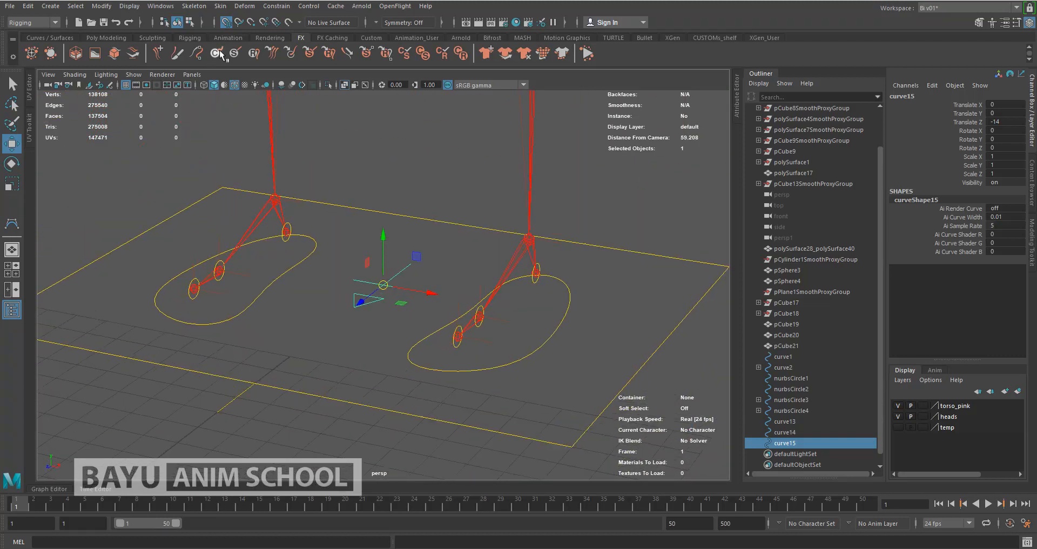
left_click_drag(427, 314, 556, 335, "alt")
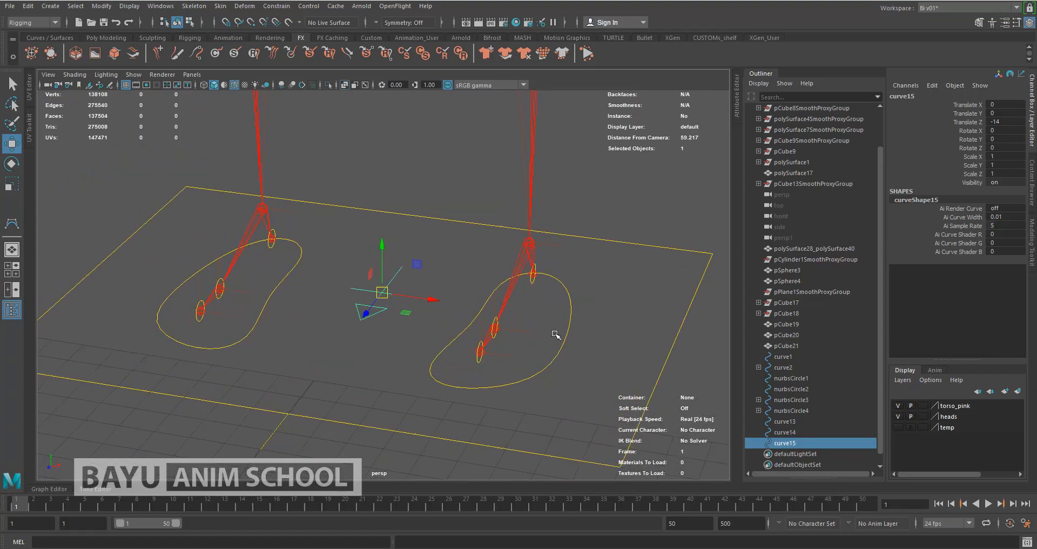
Point-constrain the arrow curve to the left foot outline controller and clear the selection
left_click(568, 308)
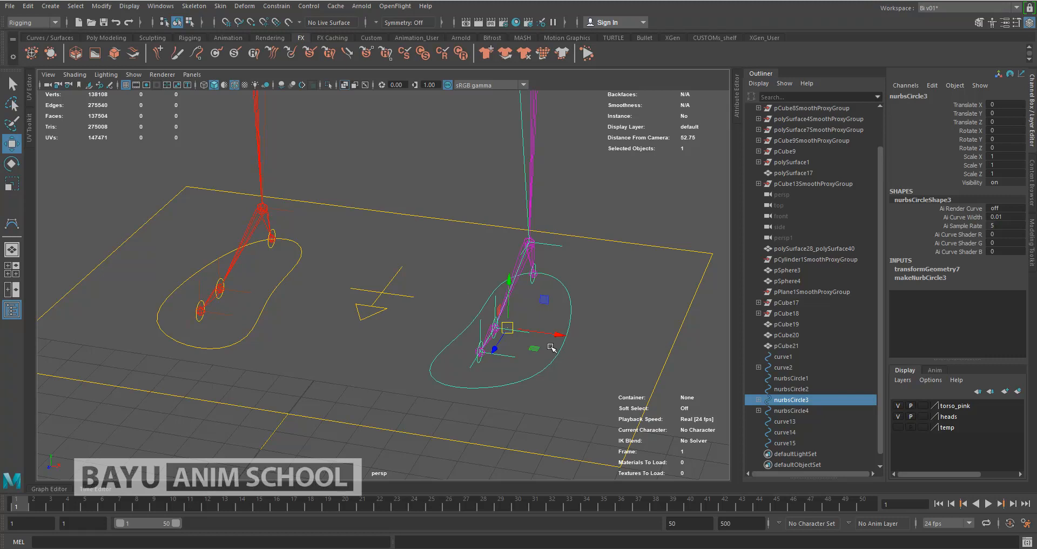
left_click(396, 312, "shift")
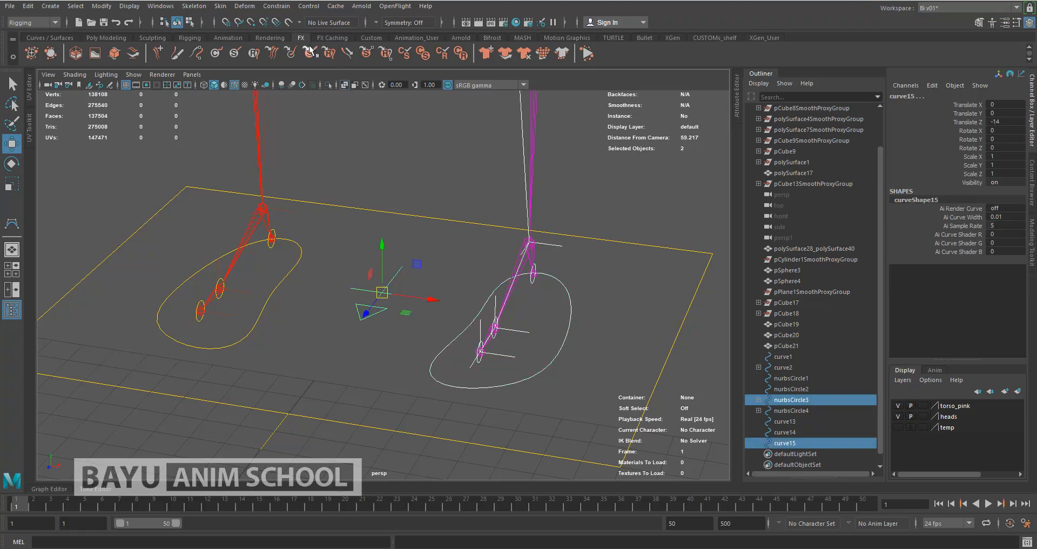
left_click(277, 7)
left_click(306, 46)
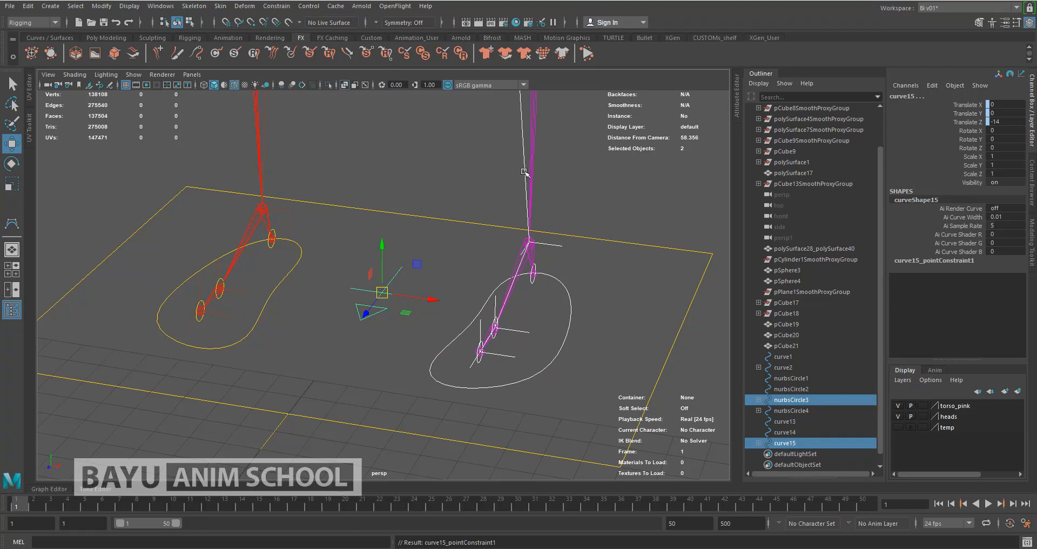
left_click(474, 164)
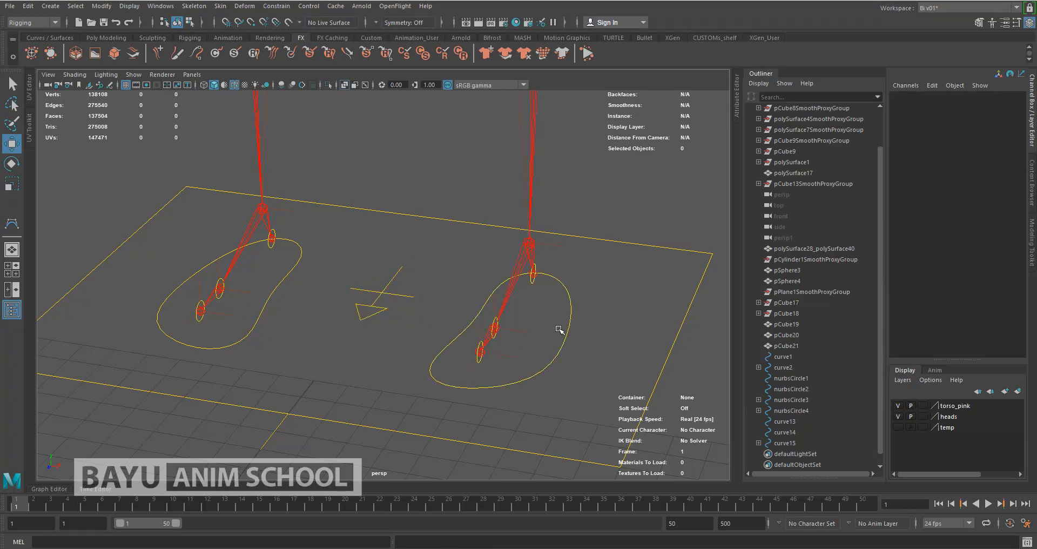
Try to point-constrain the arrow curve to the left foot outline controller again
left_click(571, 338)
left_click(394, 301, "shift")
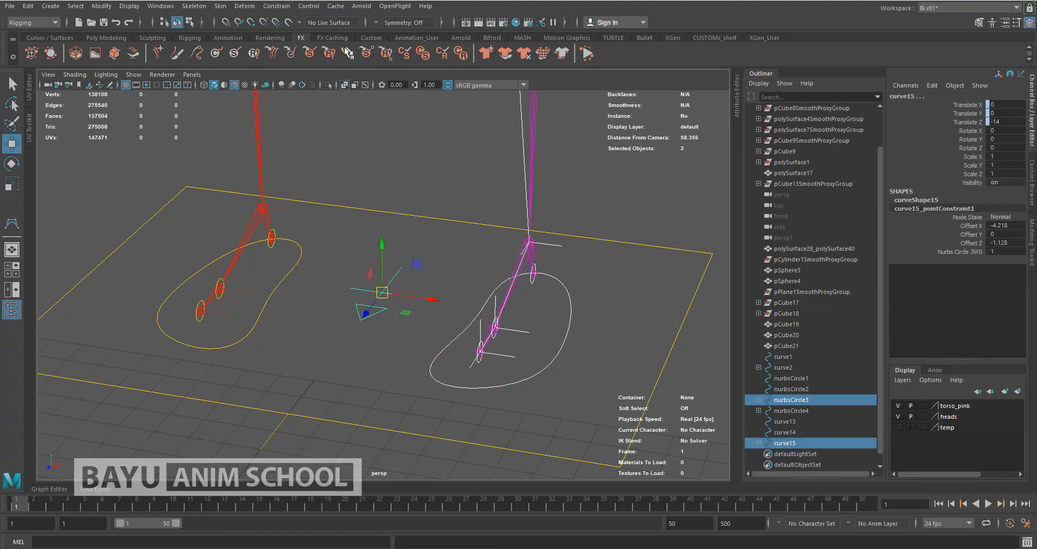
left_click(277, 6)
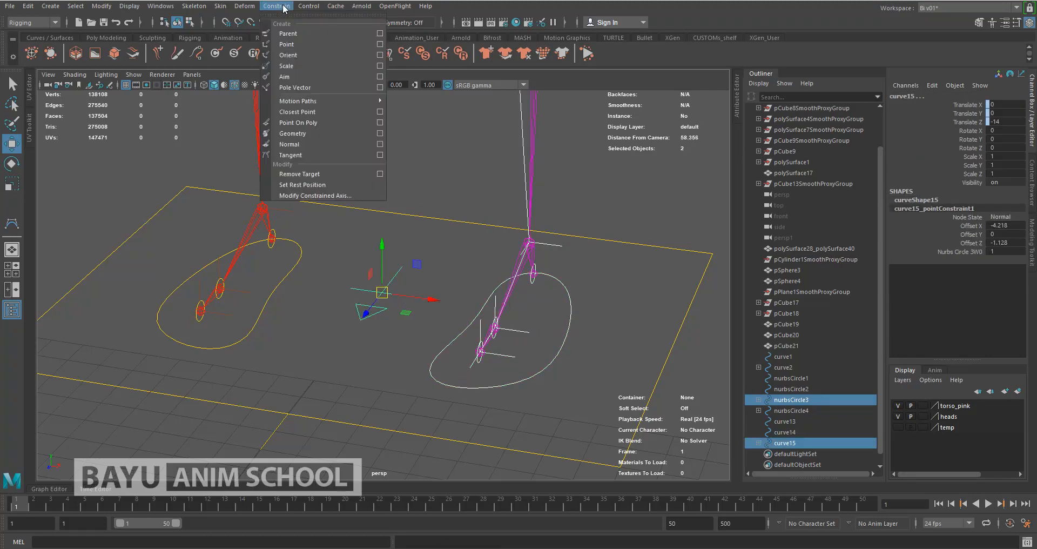
left_click(298, 48)
Undo the arrow curve's point constraint to the left foot, keeping the arrow at Translate Z -14
key("ctrl+z")
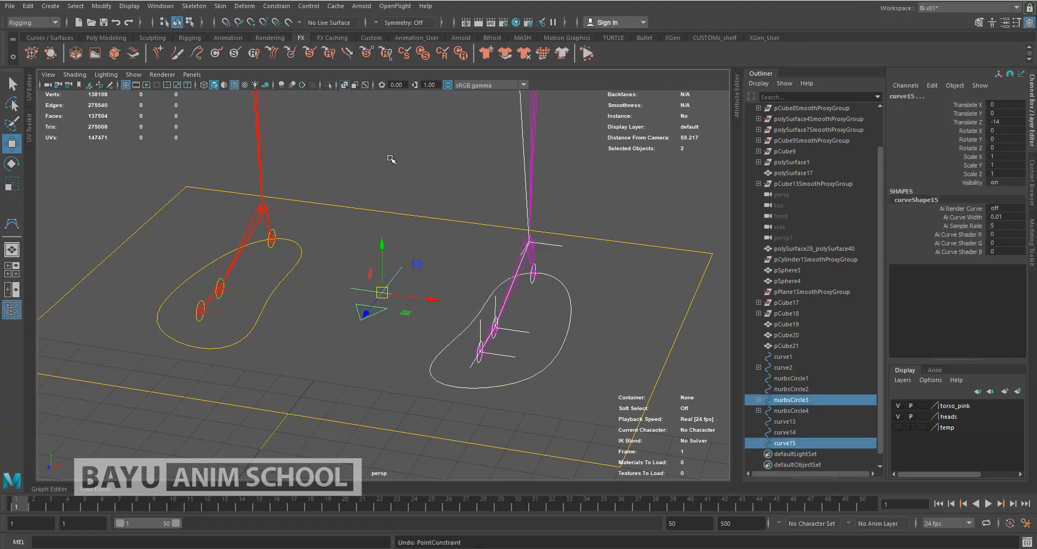
key("ctrl+z")
key("ctrl+z")
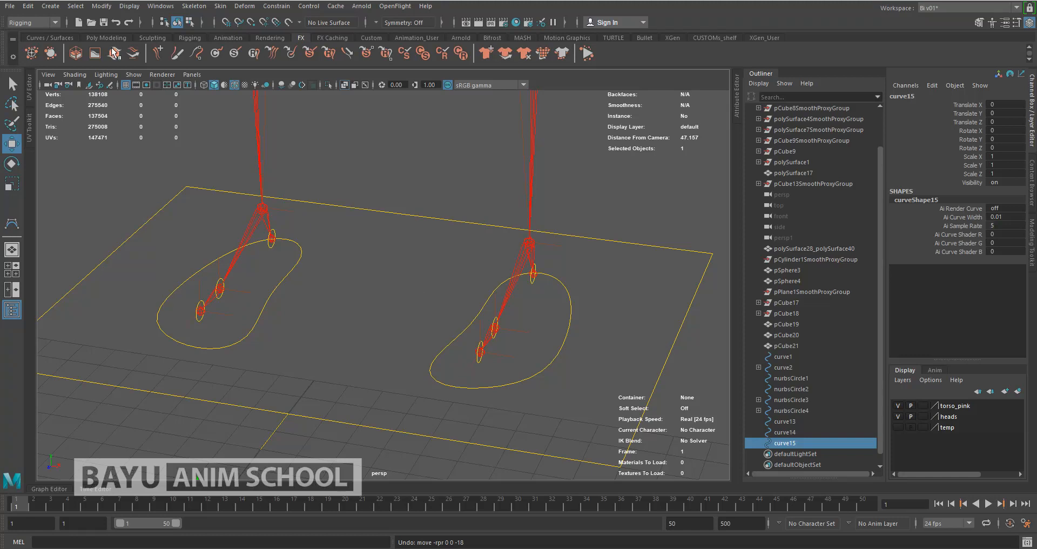
left_click(27, 6)
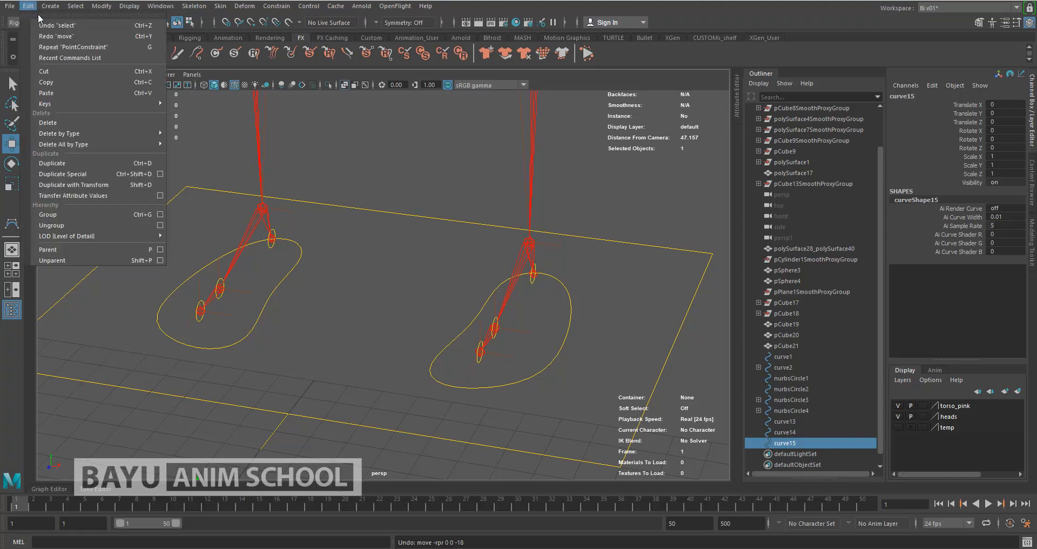
left_click(62, 36)
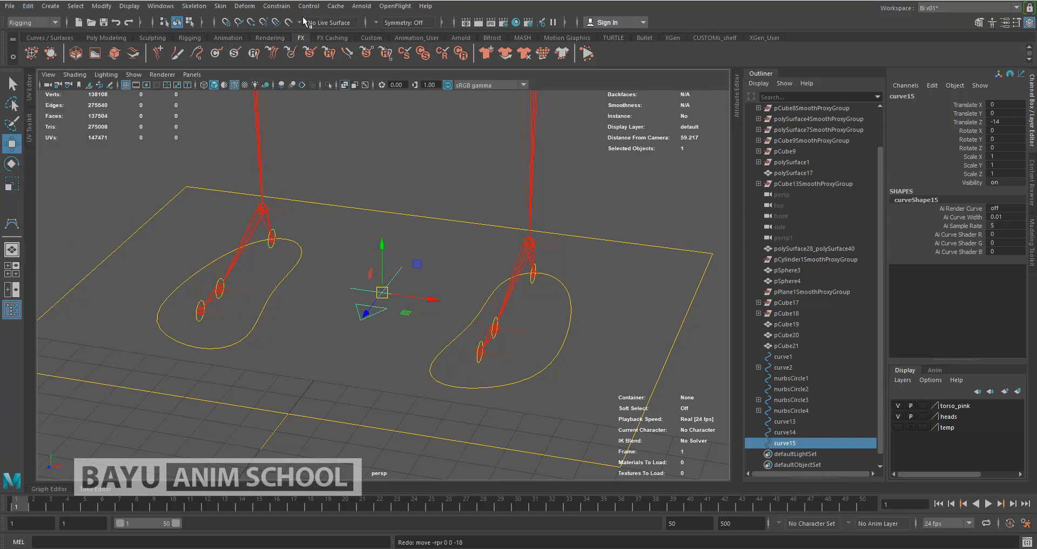
Point-constrain the arrow curve to the left foot outline controller with the constraint options reset and Maintain offset off
left_click(563, 307)
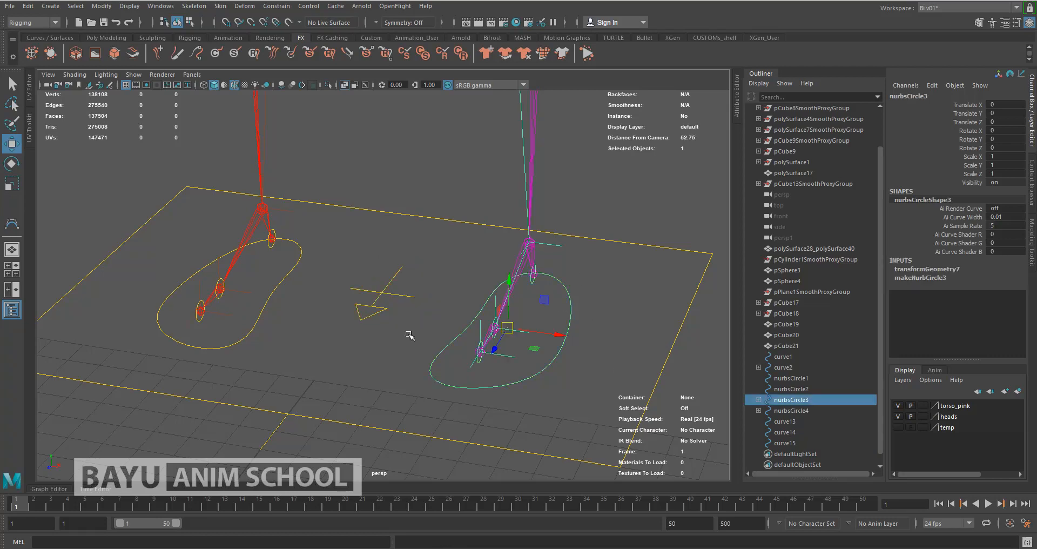
left_click(388, 295, "shift")
left_click(279, 6)
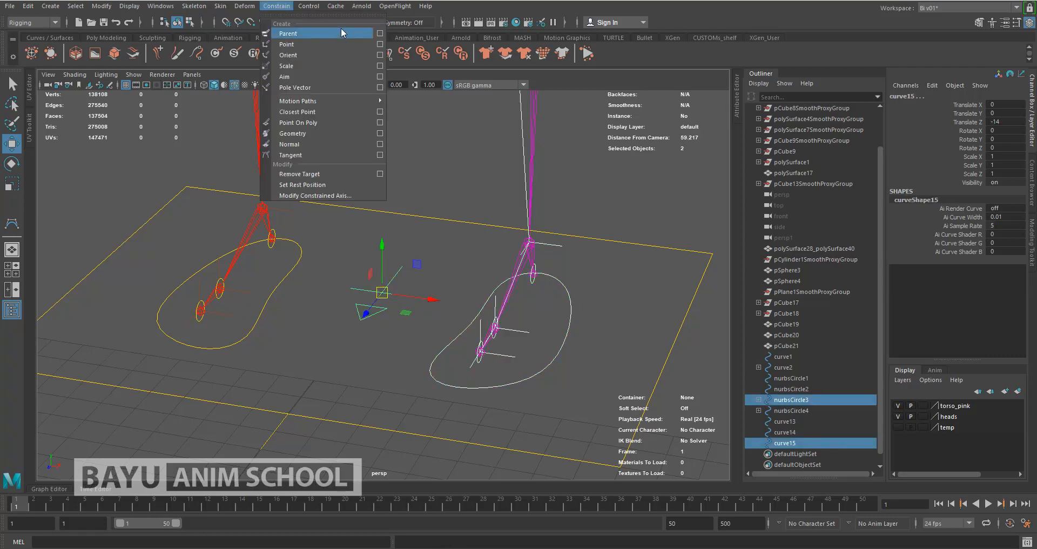
left_click(380, 45)
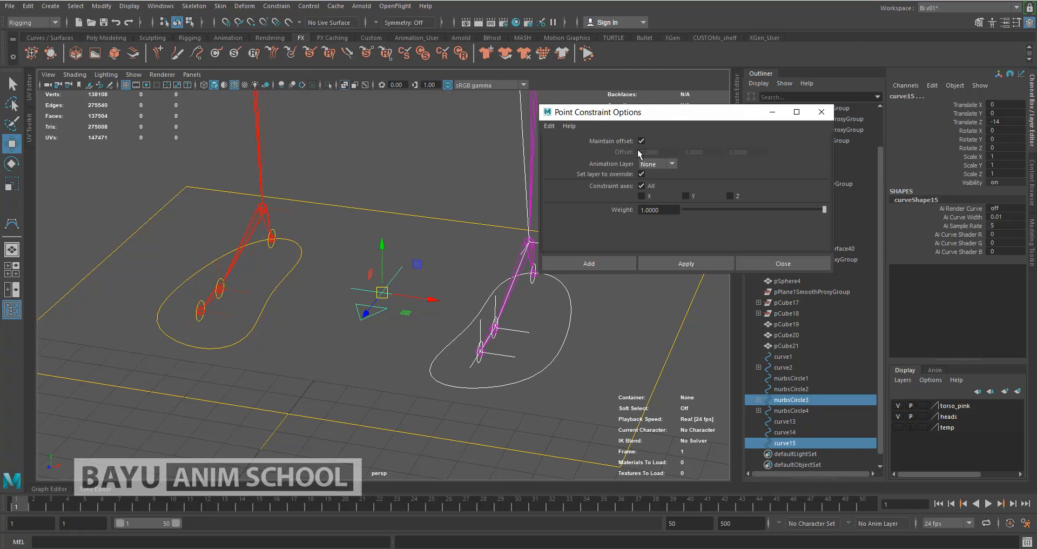
left_click(548, 125)
left_click(577, 149)
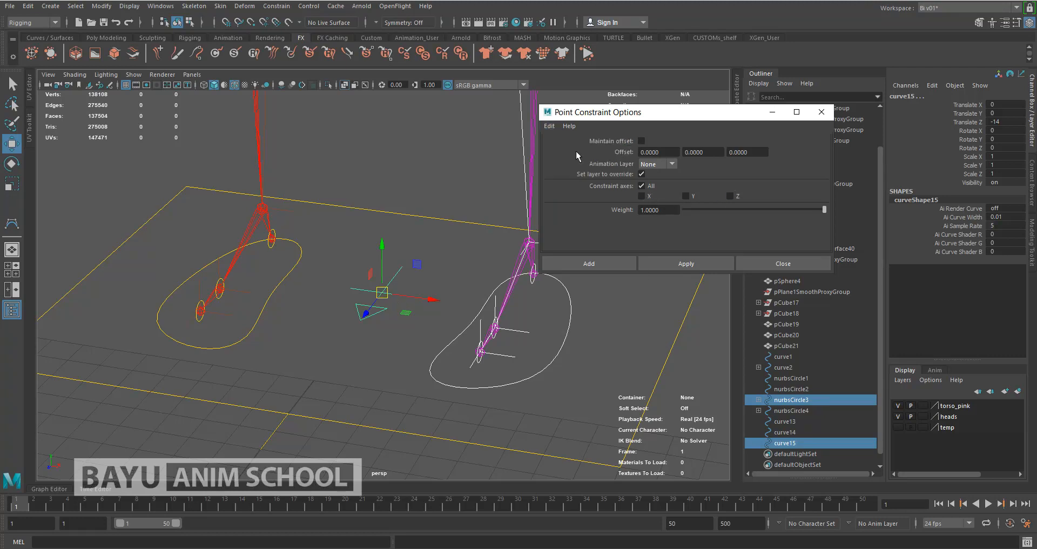
left_click(702, 263)
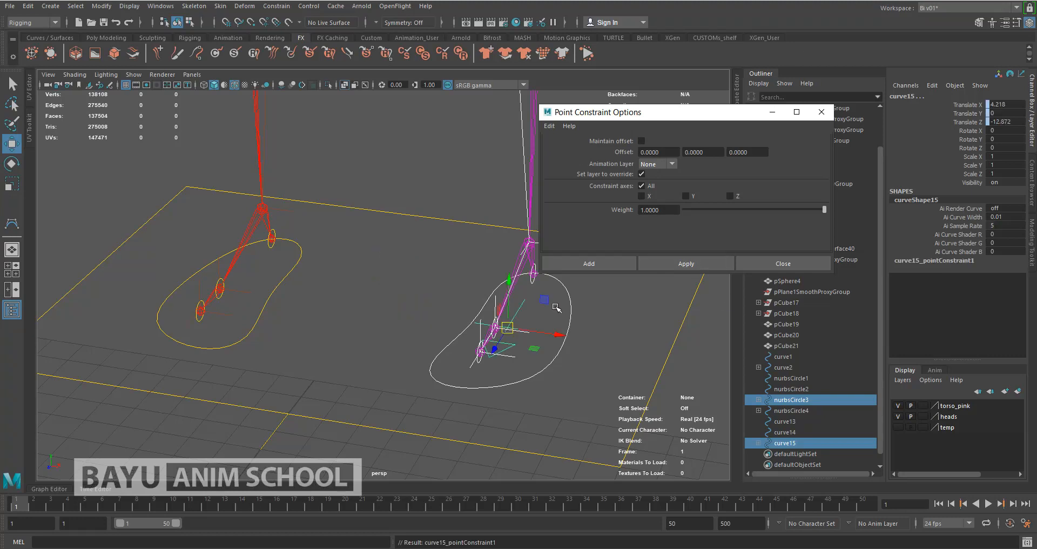
Point-constrain the arrow curve to the right foot outline controller as well, and close the constraint options
left_click(280, 265)
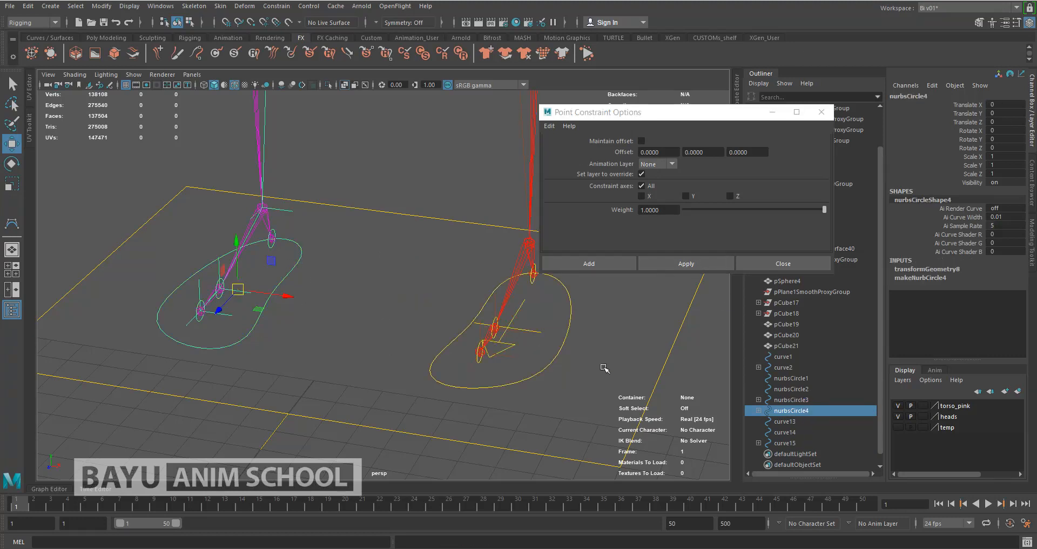
left_click(521, 309, "shift")
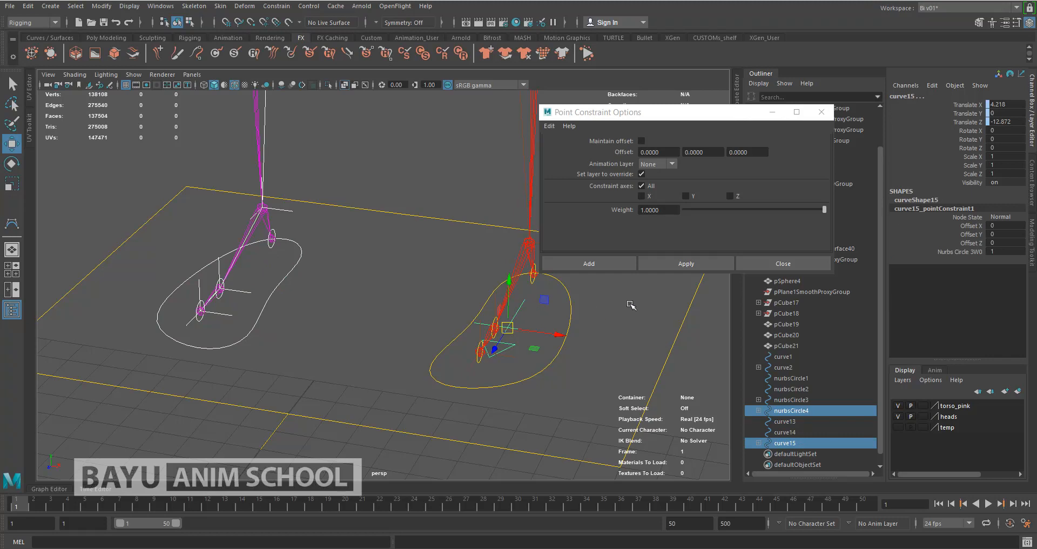
left_click(691, 263)
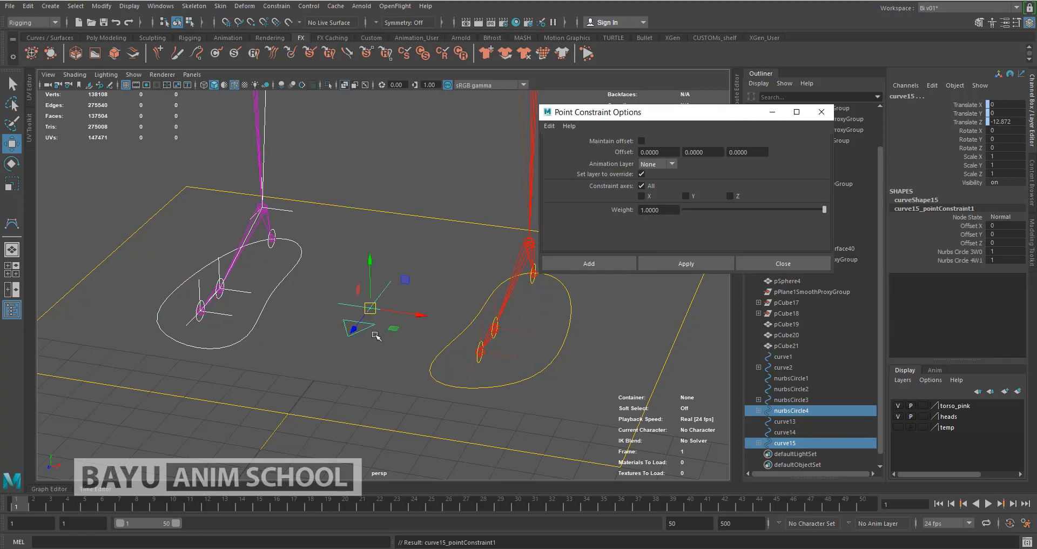
left_click(756, 260)
Test the arrow's point constraint by moving a foot controller, undo the move and clear the selection
key("f")
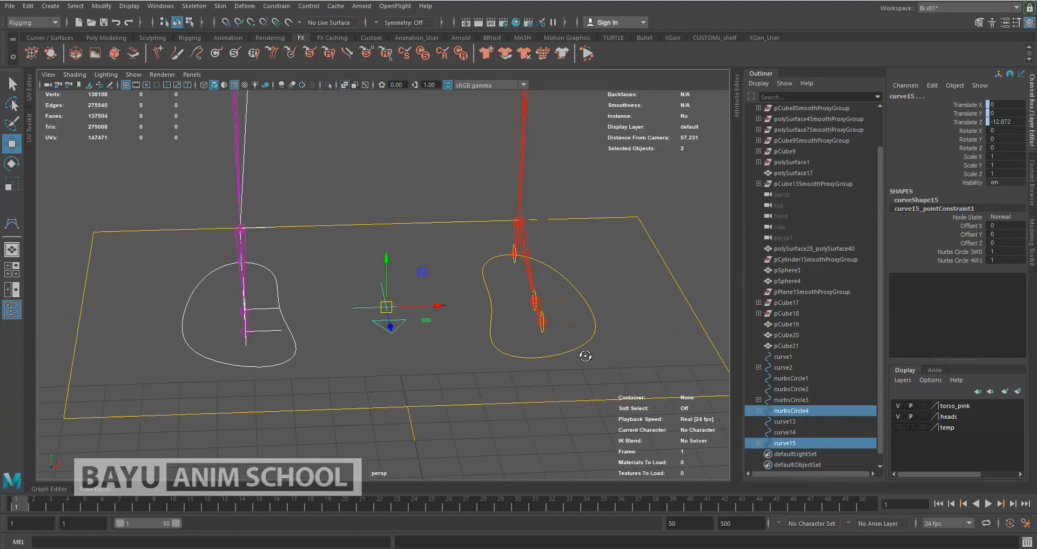
scroll(576, 358, "down", 4)
left_click_drag(577, 358, 559, 360, "alt")
left_click_drag(483, 295, 563, 324)
key("ctrl+z")
left_click_drag(514, 379, 542, 393, "alt")
left_click(555, 399)
mouse_move(318, 370)
left_mouse_down("alt")
mouse_move(338, 372)
mouse_move(322, 371)
left_mouse_up("alt")
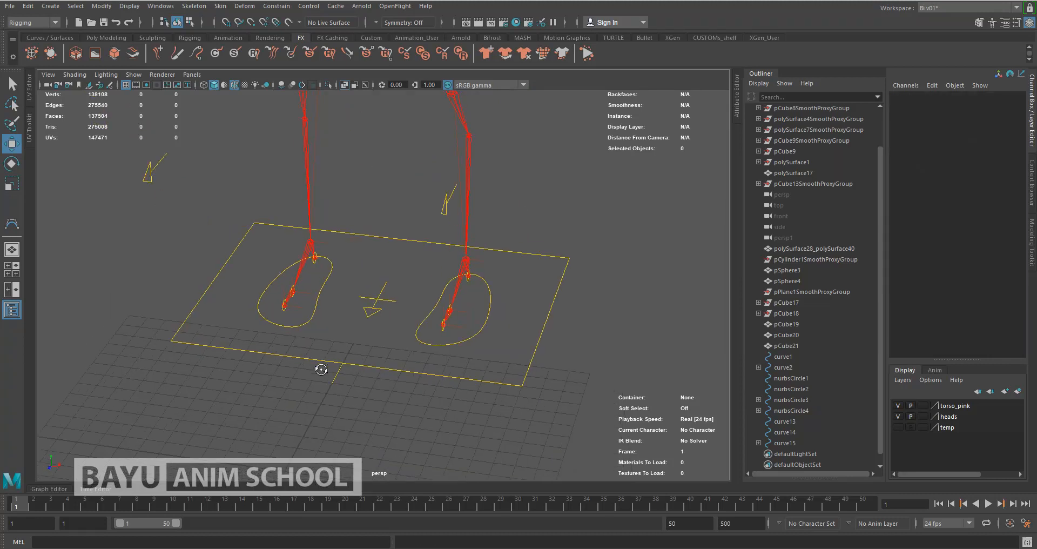
left_click_drag(405, 341, 398, 348, "alt")
scroll(398, 348, "up", 5)
middle_click_drag(394, 341, 430, 340, "alt")
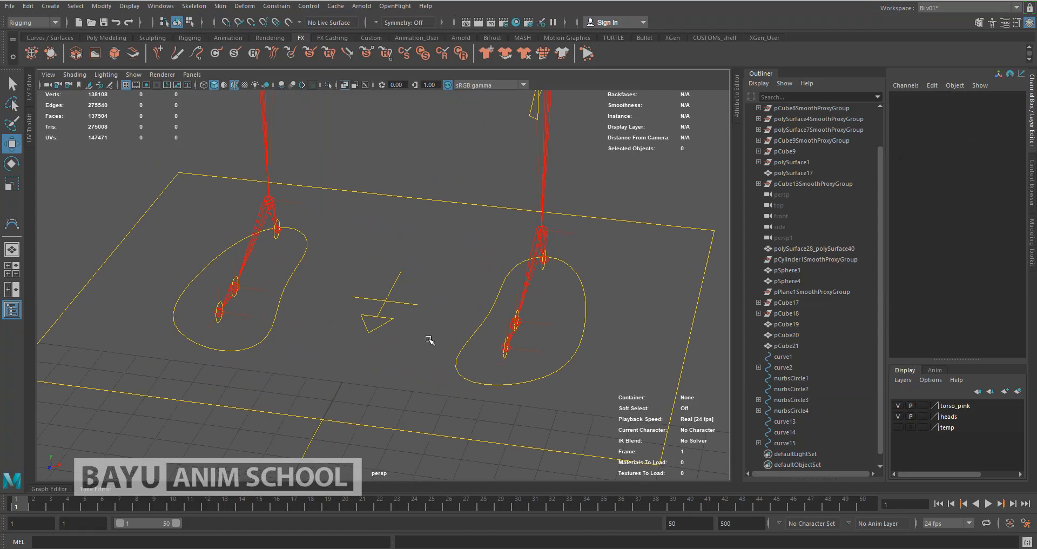
Lift the left foot outline controller to test whether the arrow follows in height, and undo the lift
left_click(393, 318)
left_click_drag(474, 322, 552, 413, "alt")
right_click_drag(555, 331, 511, 247, "alt")
middle_click_drag(511, 247, 509, 311, "alt")
left_click_drag(430, 338, 438, 291)
key("ctrl+z")
Parent the rectangular hip controller curve under the arrow curve between the feet
scroll(453, 232, "down", 5)
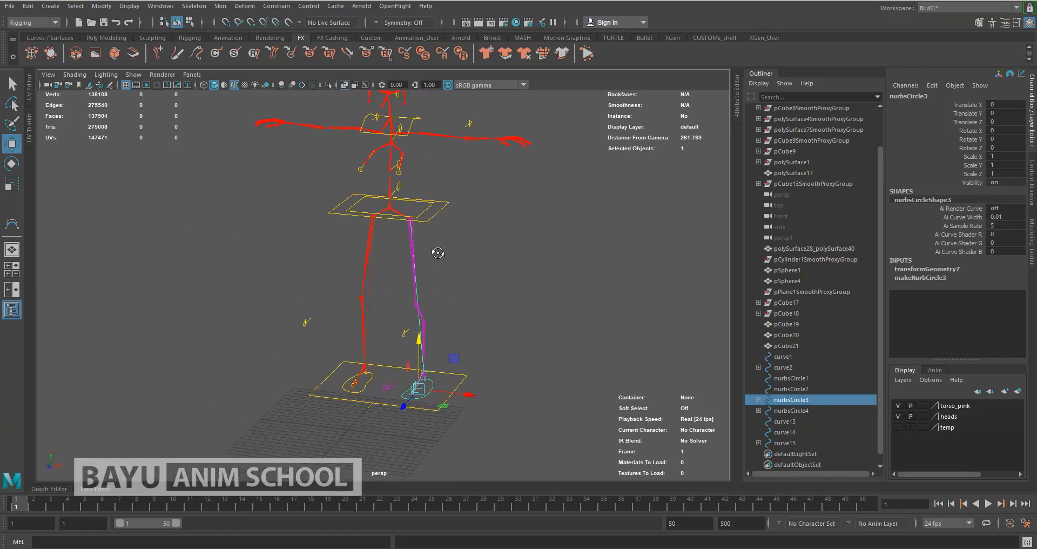
left_click(443, 204)
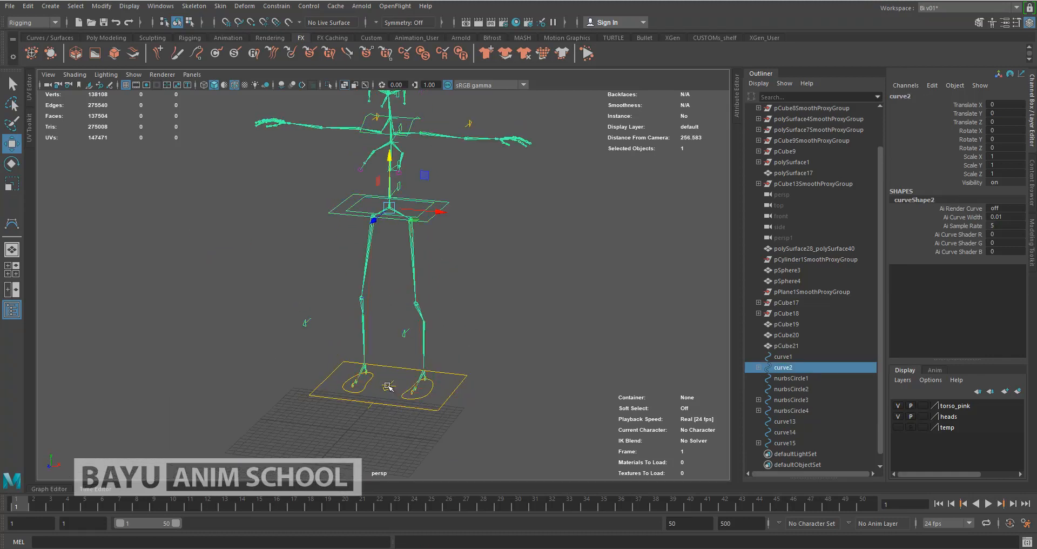
left_click(387, 386, "shift")
key("p")
Test the body's response by moving the left foot controller sideways and upward, undoing the moves
left_click(425, 393)
left_click_drag(441, 424, 587, 392, "alt")
key("ctrl+z")
key("ctrl+z")
key("ctrl+z")
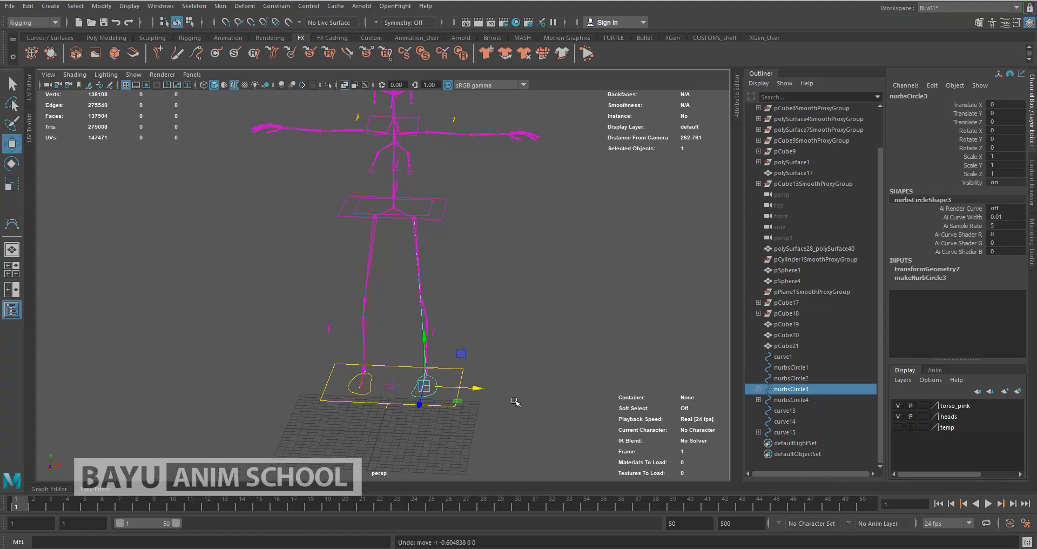
left_click_drag(511, 420, 474, 428, "alt")
left_click_drag(405, 338, 401, 205)
key("ctrl+z")
Break the constraint connection on the arrow curve's Translate Y channel
left_click_drag(301, 444, 444, 411, "alt")
left_click(456, 399)
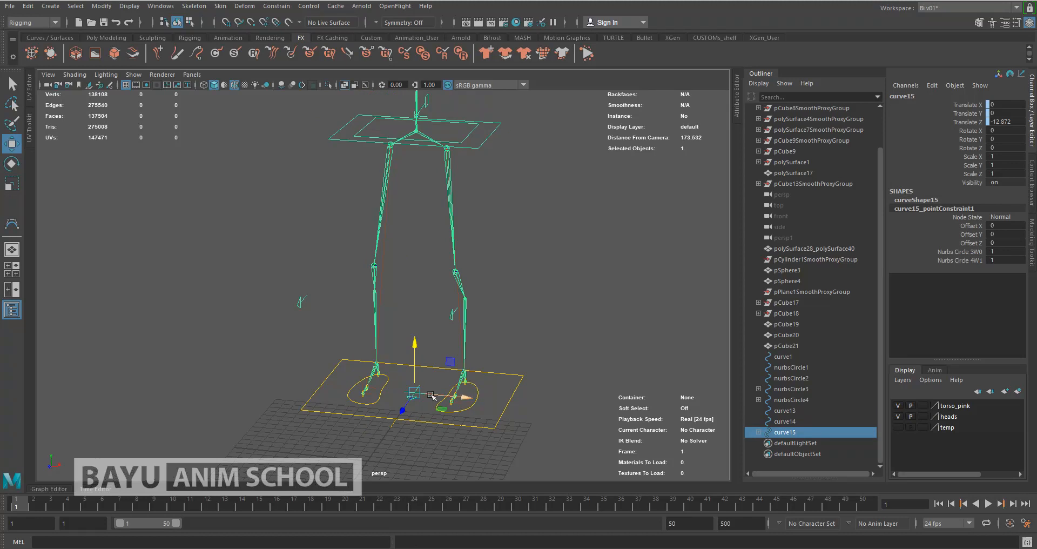
left_click(975, 106)
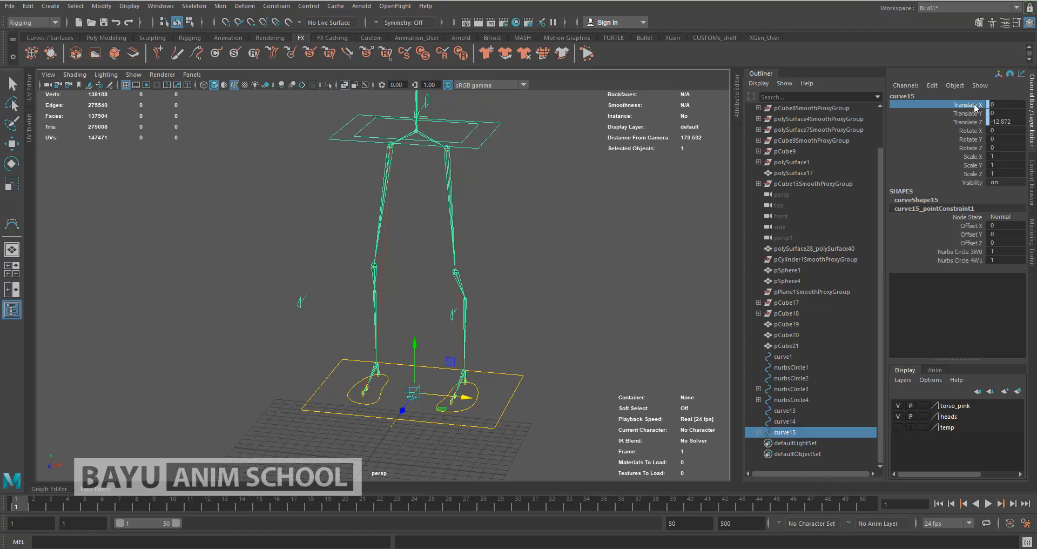
left_click(975, 122)
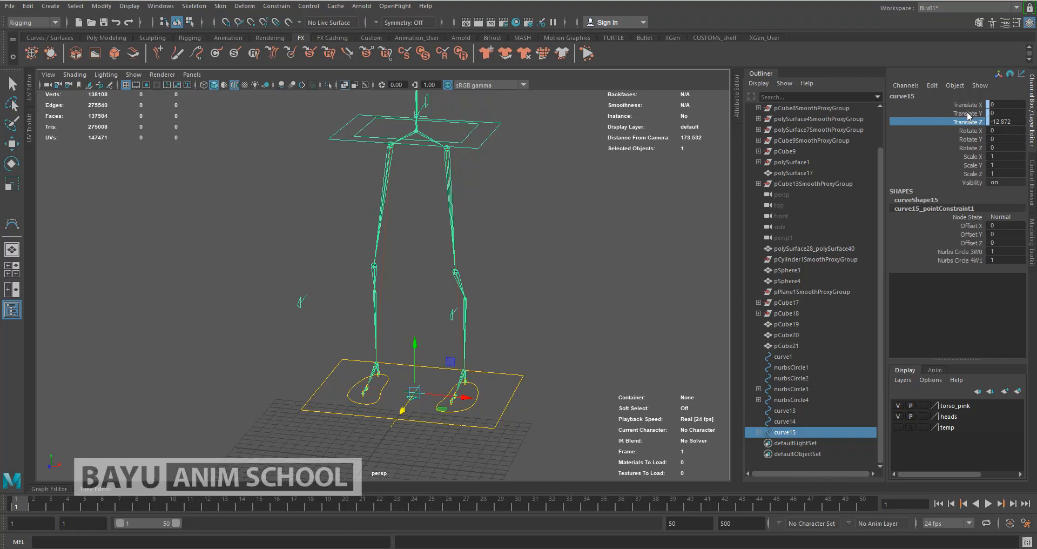
left_click(970, 113)
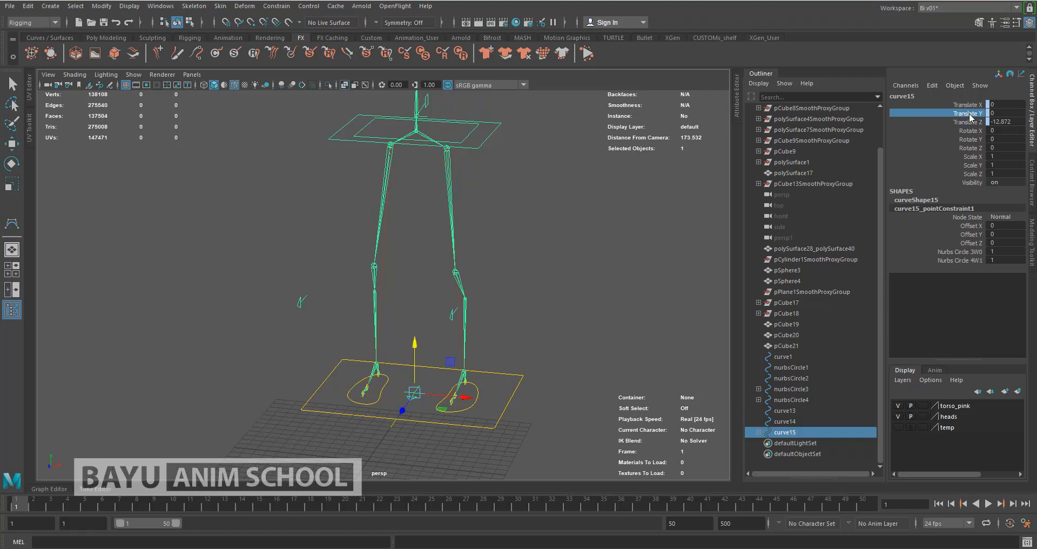
right_click(971, 117)
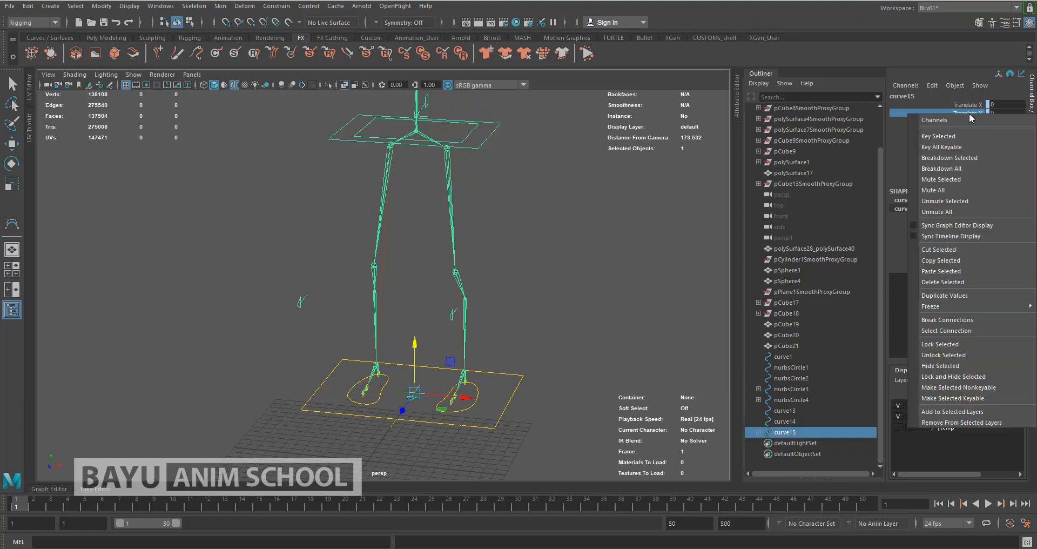
left_click(972, 319)
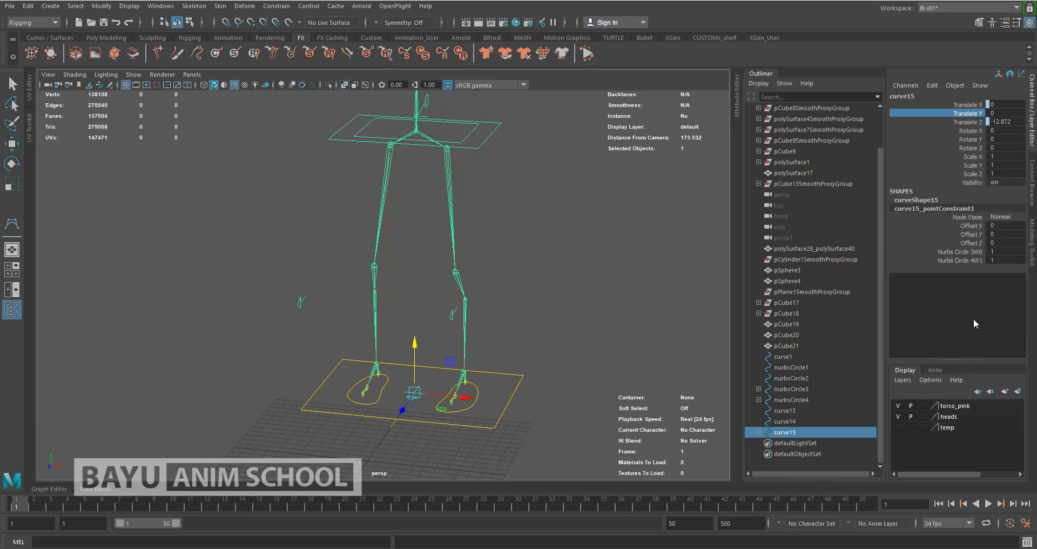
Raise the left foot controller to check that the body keeps its height, and undo the move
left_click(479, 393)
left_click_drag(461, 352, 463, 254)
left_click_drag(513, 319, 423, 322, "alt")
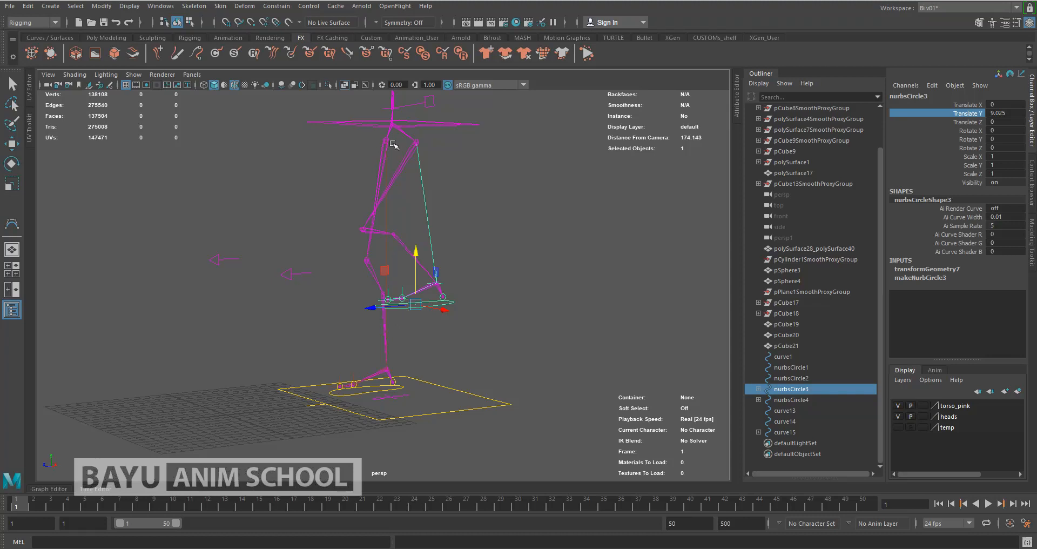
key("ctrl+z")
left_click_drag(514, 312, 590, 321, "alt")
scroll(589, 321, "up", 5)
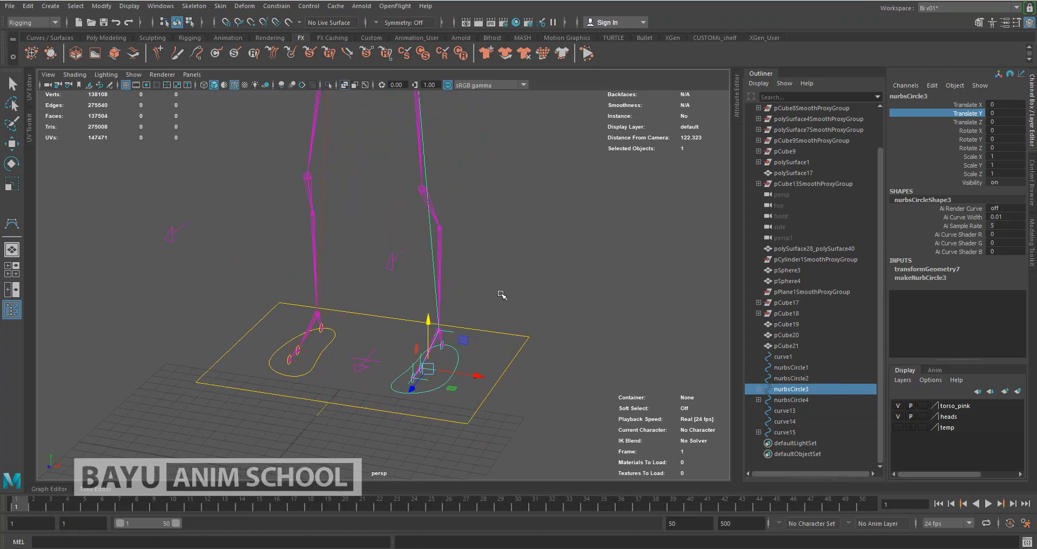
Orient-constrain the arrow curve to the left foot outline controller with Maintain offset on
left_click(368, 358, "shift")
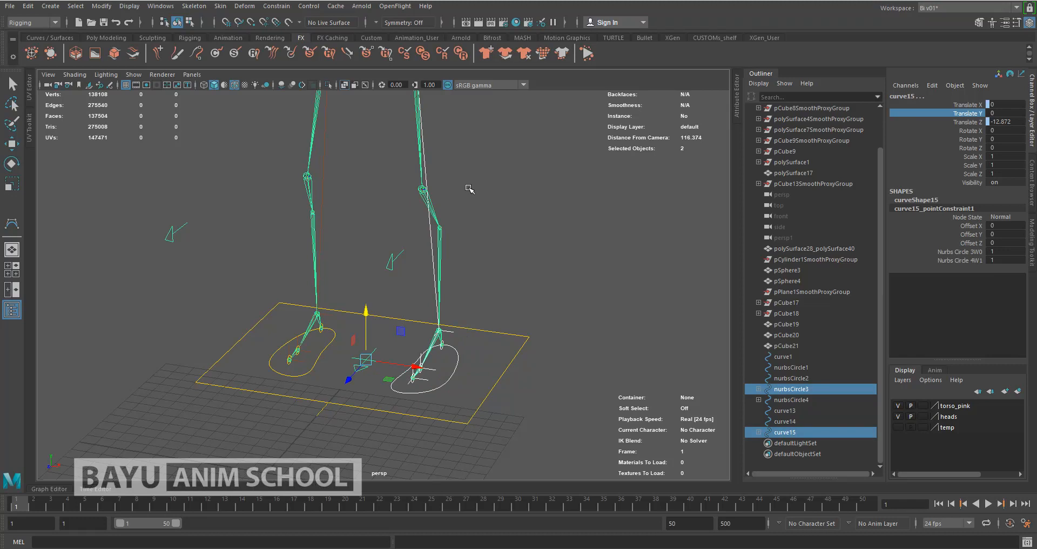
left_click(284, 7)
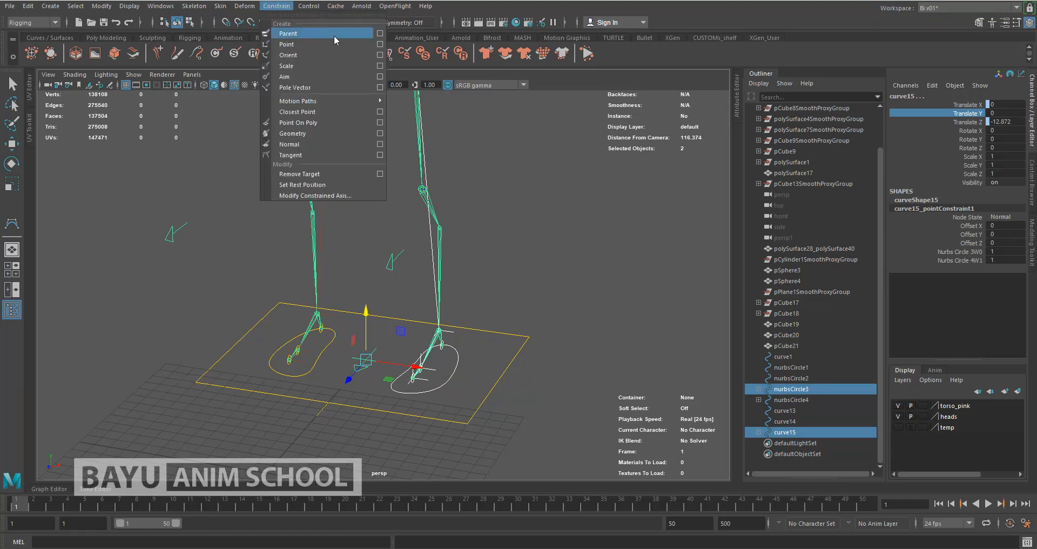
left_click(379, 54)
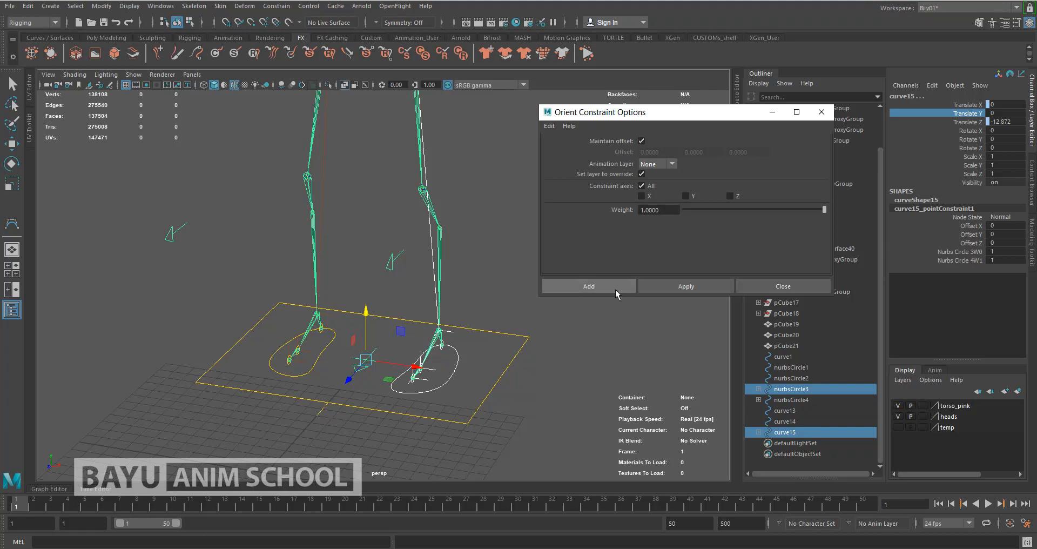
left_click(672, 284)
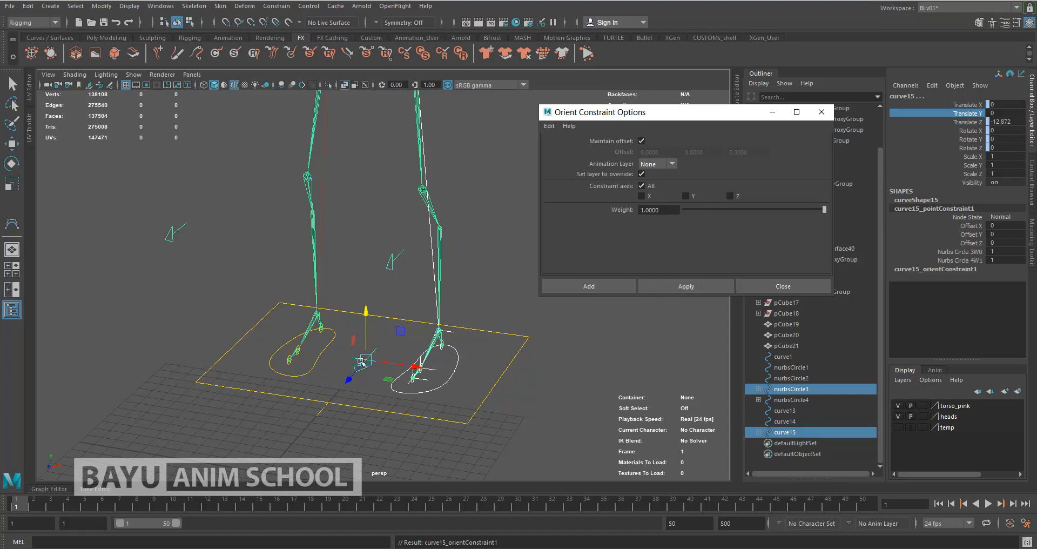
Orient-constrain the arrow curve to the right foot outline controller too, and close the constraint options
left_click(325, 347)
left_click(368, 374, "shift")
left_click(696, 286)
left_click(783, 286)
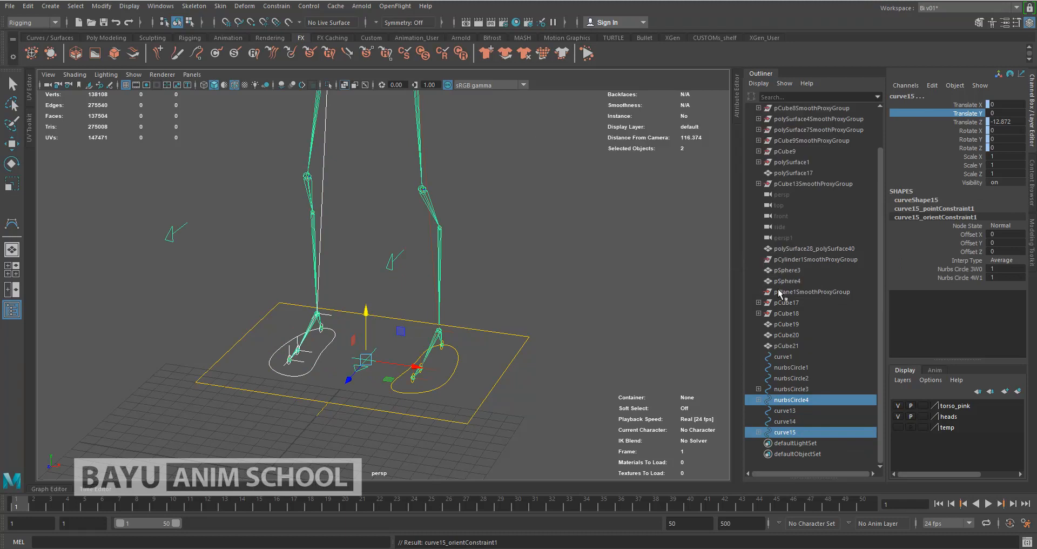
Break the constraint connections on the arrow curve's Rotate X and Rotate Z channels, and deselect everything
left_click_drag(594, 287, 564, 316, "alt")
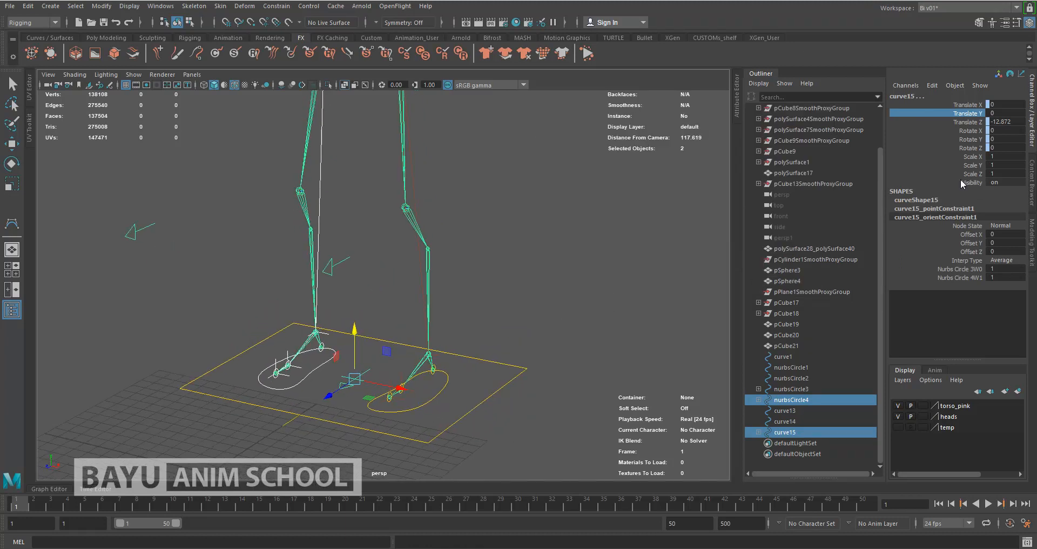
left_click_drag(971, 130, 969, 148)
right_click(969, 148)
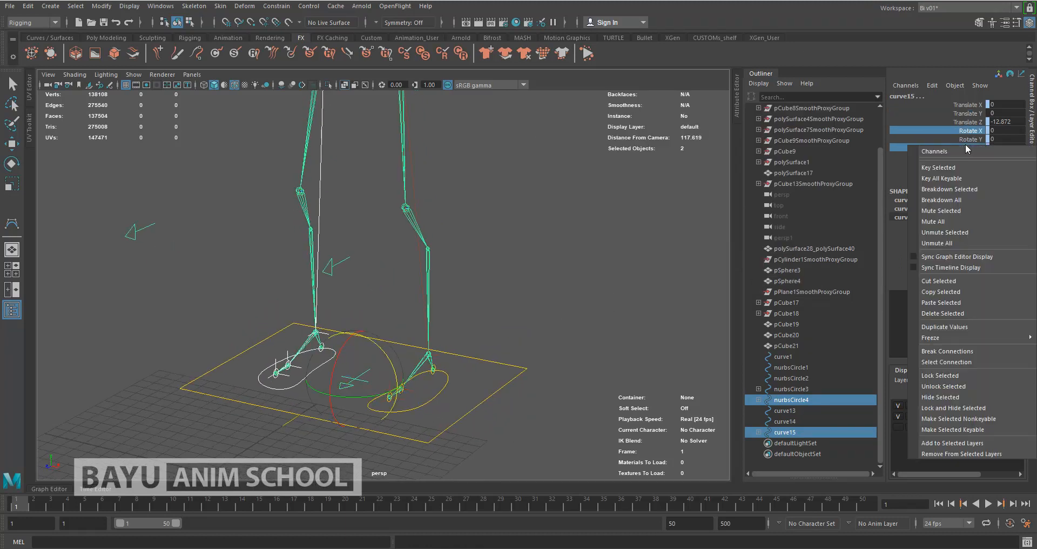
left_click(969, 352)
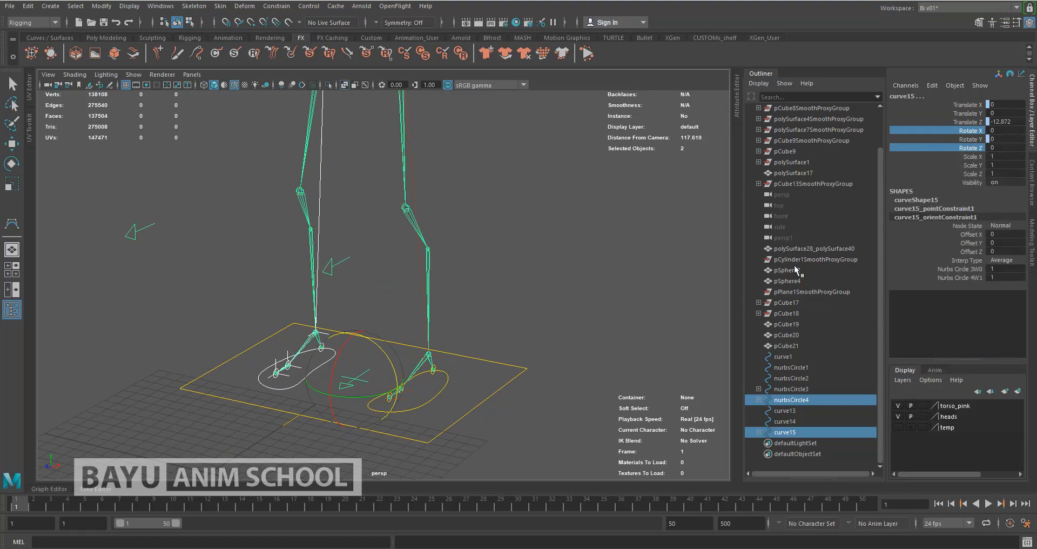
left_click(546, 340)
key("w")
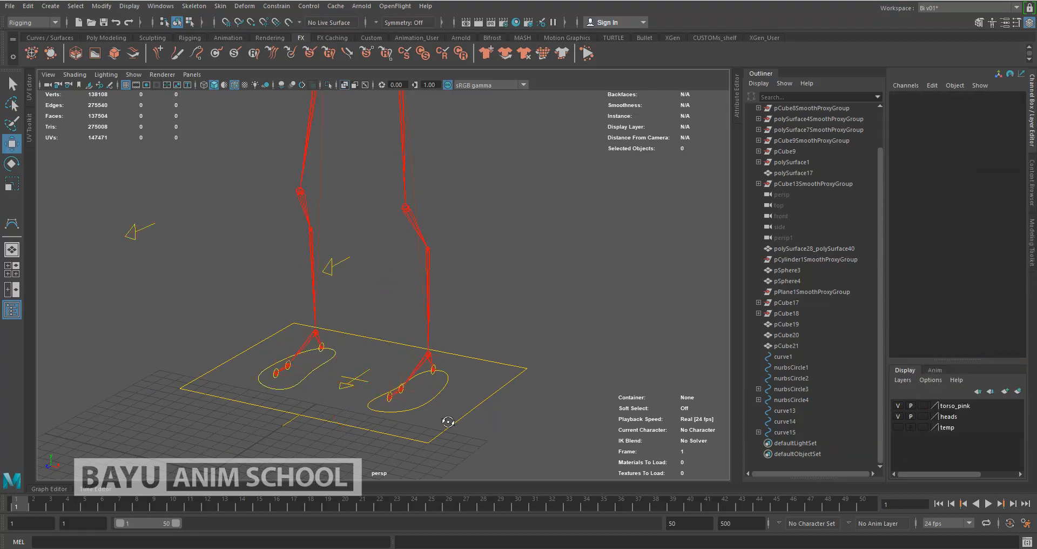
Rotate the left foot controller about its vertical axis to check how the hips follow, and undo the rotation
left_click(446, 392)
right_click_drag(540, 381, 505, 364, "alt")
middle_click_drag(478, 329, 463, 389, "alt")
right_click_drag(463, 389, 456, 405, "alt")
left_click_drag(456, 405, 452, 417, "alt")
middle_click_drag(474, 407, 486, 394, "alt")
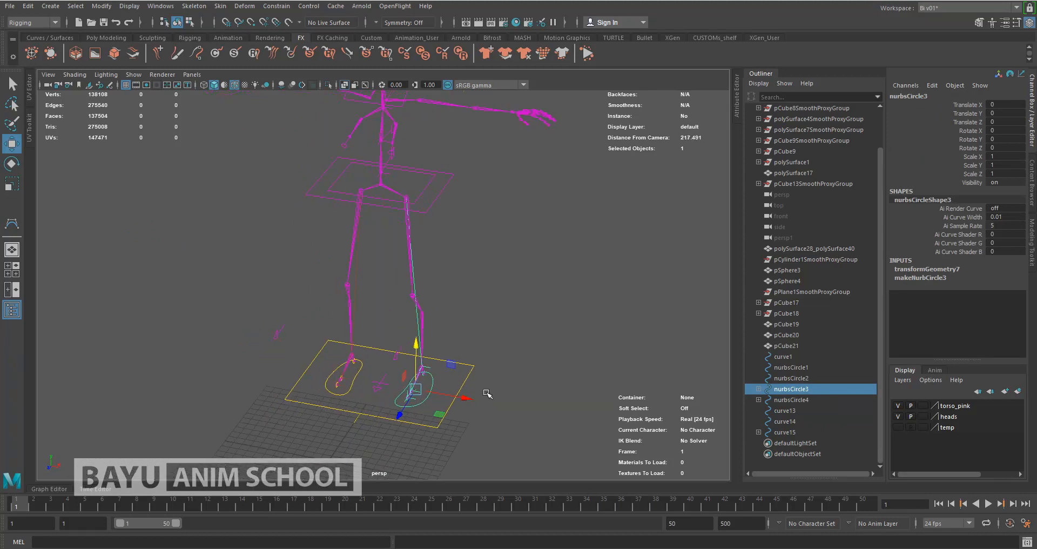
key("e")
mouse_move(466, 414)
left_mouse_down()
mouse_move(450, 421)
mouse_move(466, 410)
mouse_move(458, 417)
left_mouse_up()
left_click(562, 397)
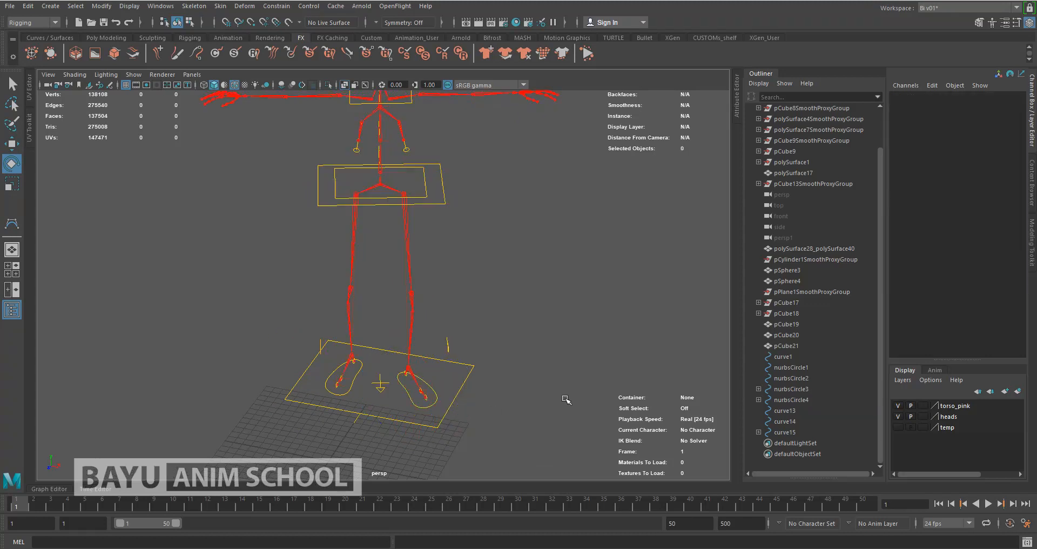
key("ctrl+z")
key("ctrl+z")
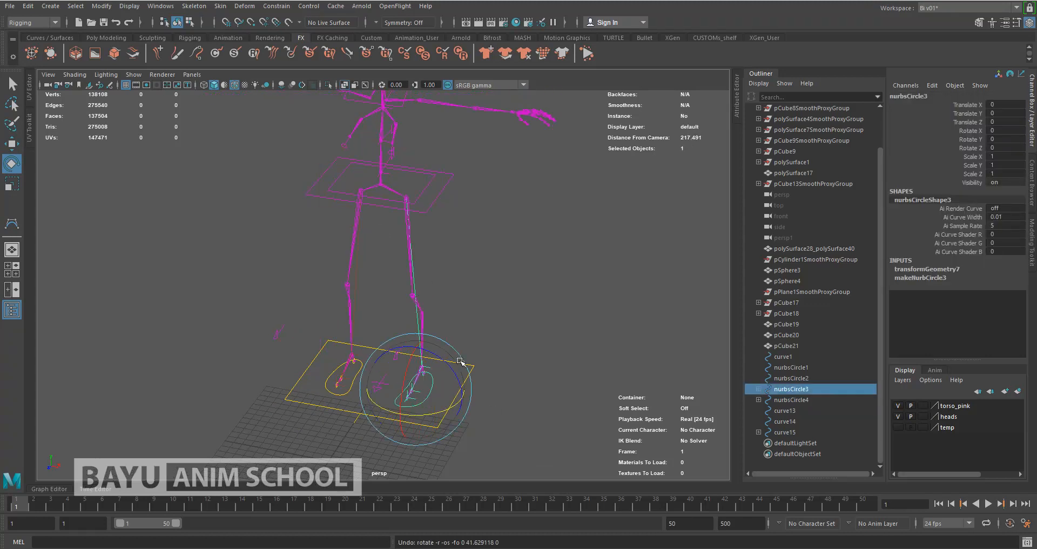
Move the left foot controller to test how the rig responds from the side, and undo the move
left_click(544, 363)
left_click_drag(544, 364, 447, 389, "alt")
left_click(442, 384)
key("w")
left_click_drag(386, 319, 373, 246)
key("ctrl+z")
left_click_drag(412, 370, 457, 398, "alt")
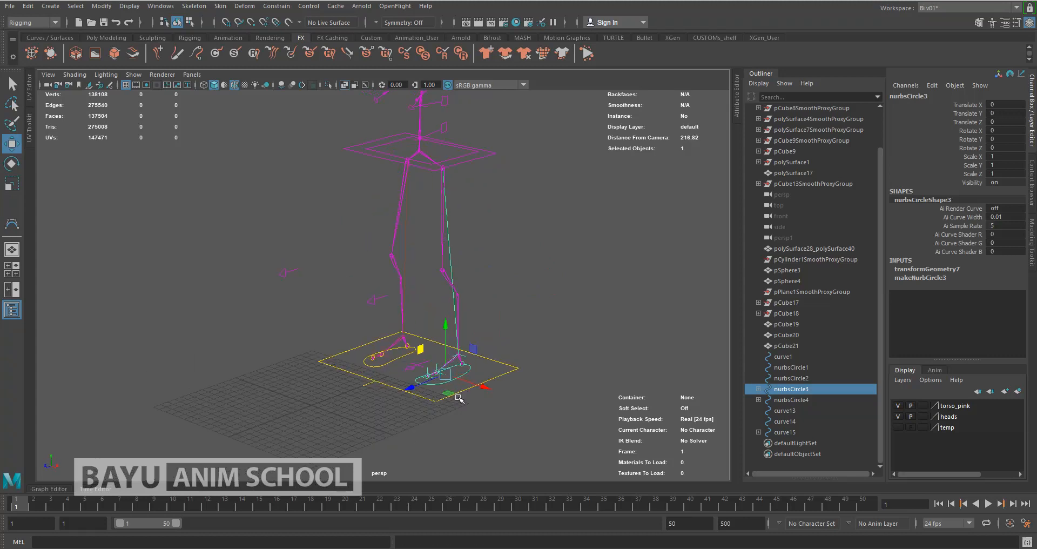
Select the left foot outline controller, swap the Outliner for the Attribute Editor, and open Add Attribute for the controller
left_click(578, 287)
left_click_drag(578, 286, 513, 398, "alt")
scroll(528, 357, "up", 5)
middle_click_drag(528, 361, 506, 278, "alt")
left_click_drag(508, 357, 533, 374, "alt")
left_click(455, 356)
middle_click_drag(577, 381, 581, 362, "alt")
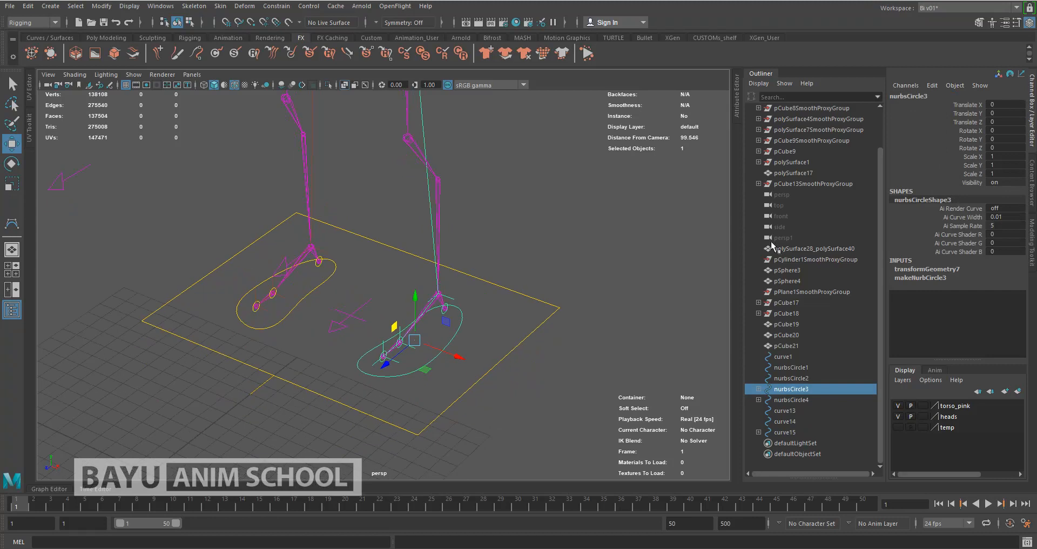
left_click(767, 73)
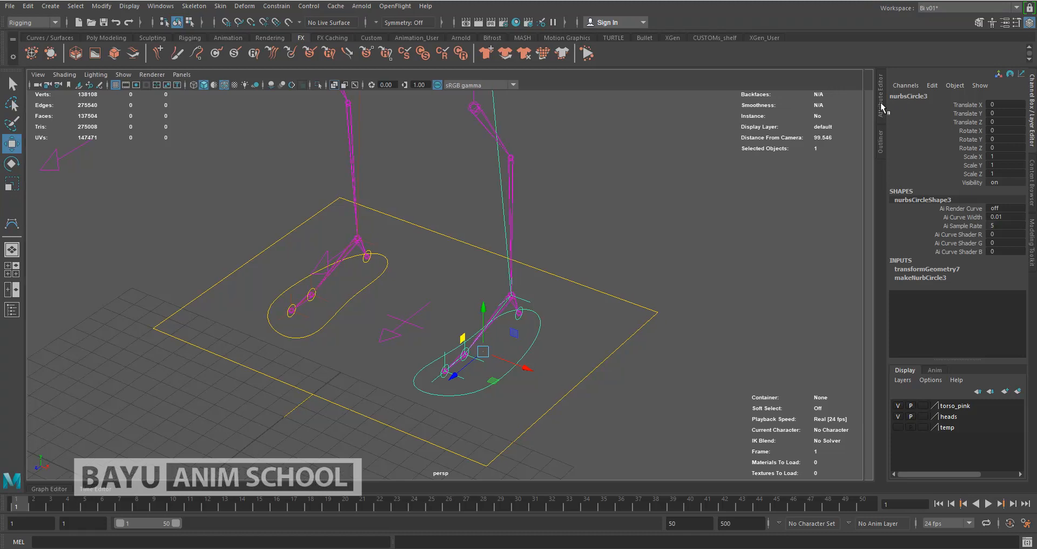
left_click(882, 107)
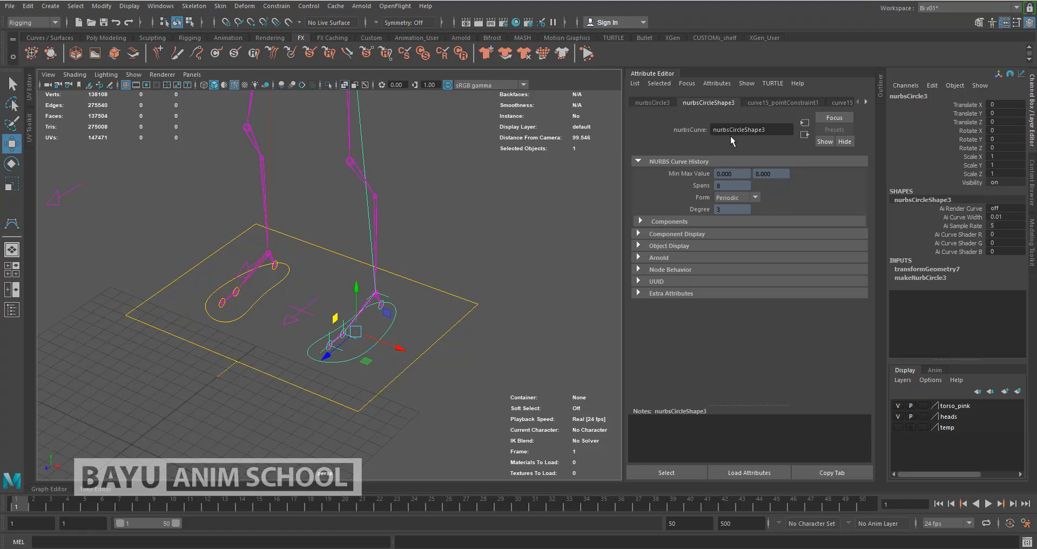
left_click(717, 84)
left_click(743, 101)
left_click_drag(556, 187, 741, 138)
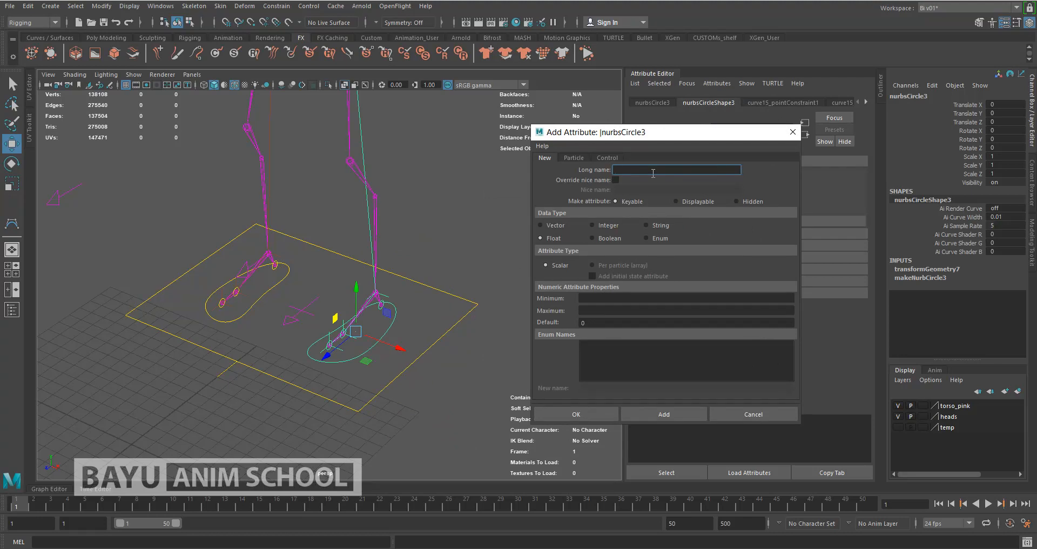
Add a keyable float attribute FootRoll_Left to the left foot controller with minimum -10, maximum 10 and default 0
mouse_move(441, 244)
left_mouse_down("alt")
mouse_move(358, 262)
mouse_move(294, 293)
mouse_move(423, 252)
left_mouse_up("alt")
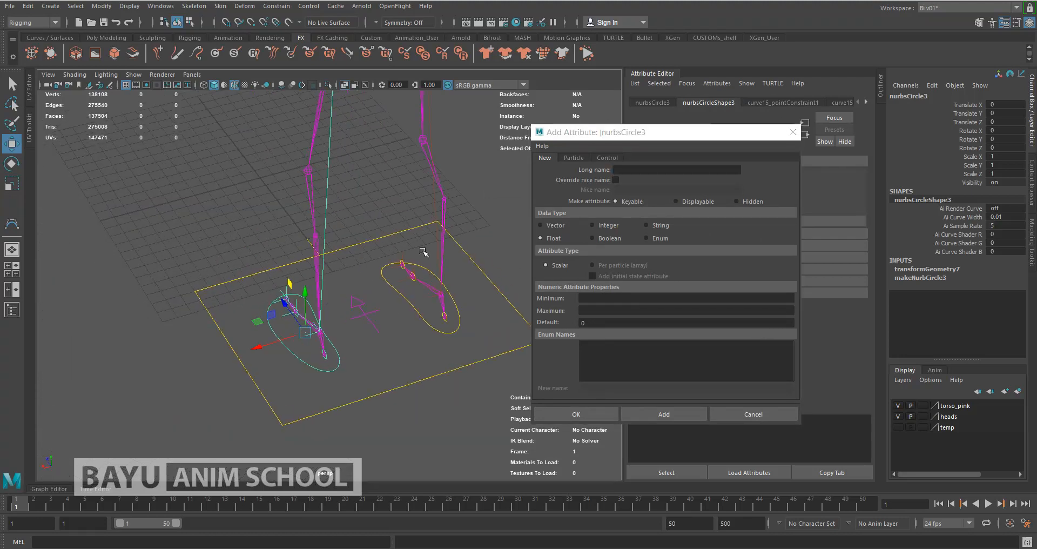
left_click(630, 169)
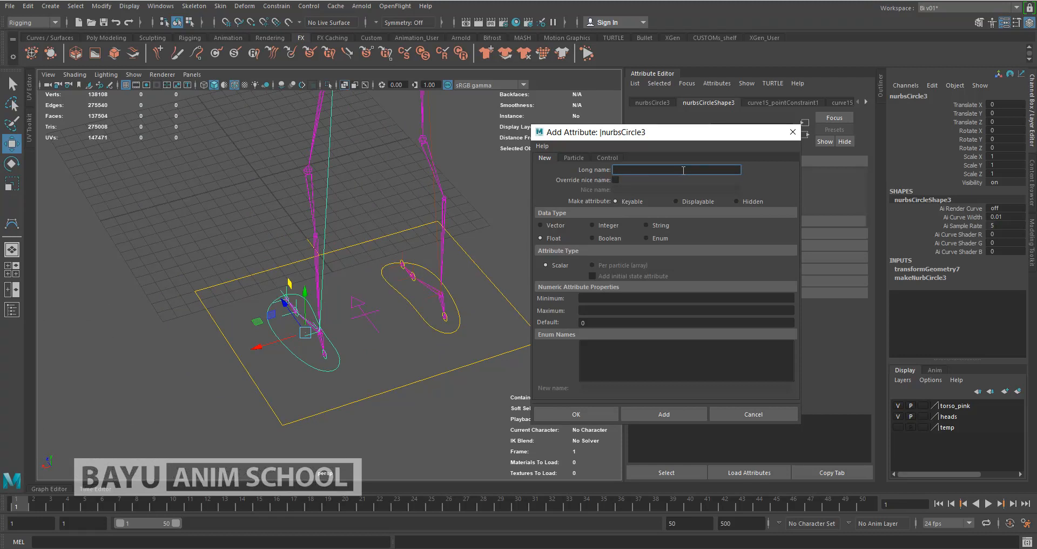
type("FootRoll_Left")
left_click(602, 298)
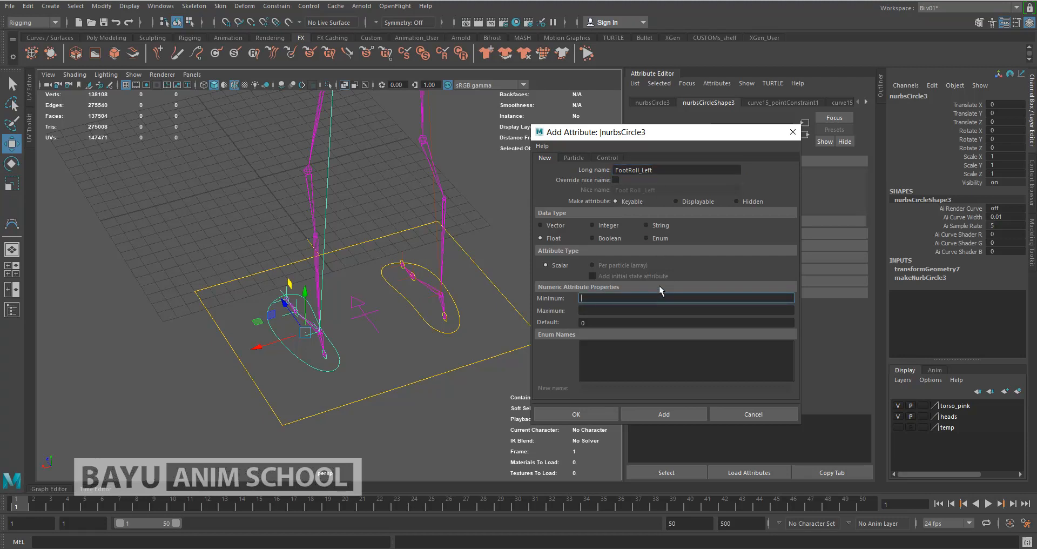
type("-10")
key("Tab")
type("1")
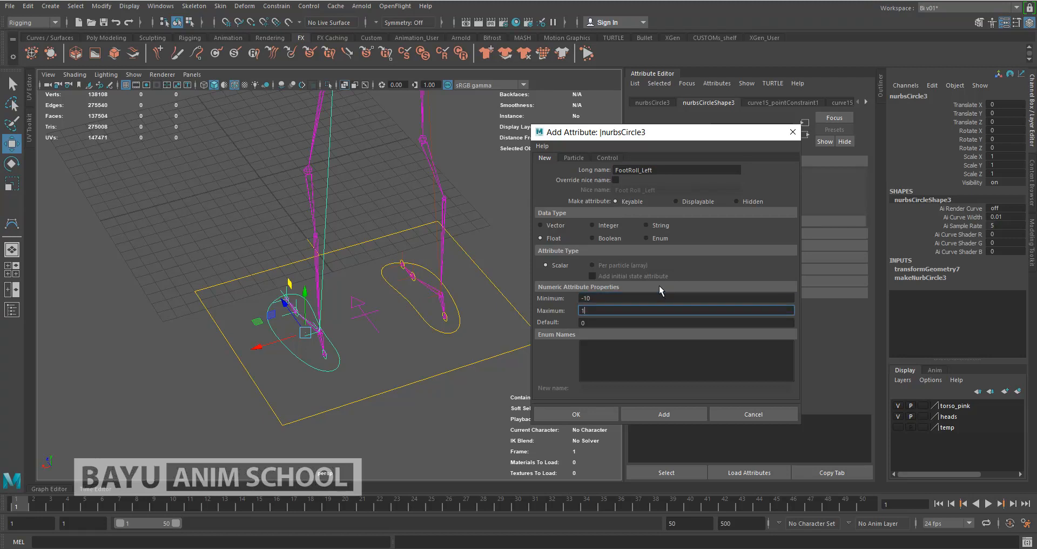
type("0")
key("Tab")
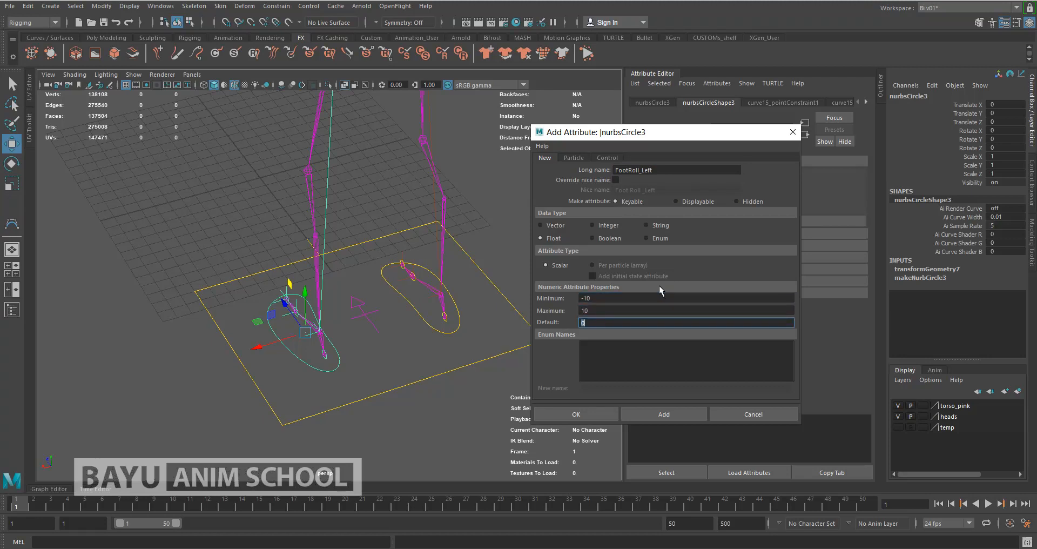
left_click(682, 413)
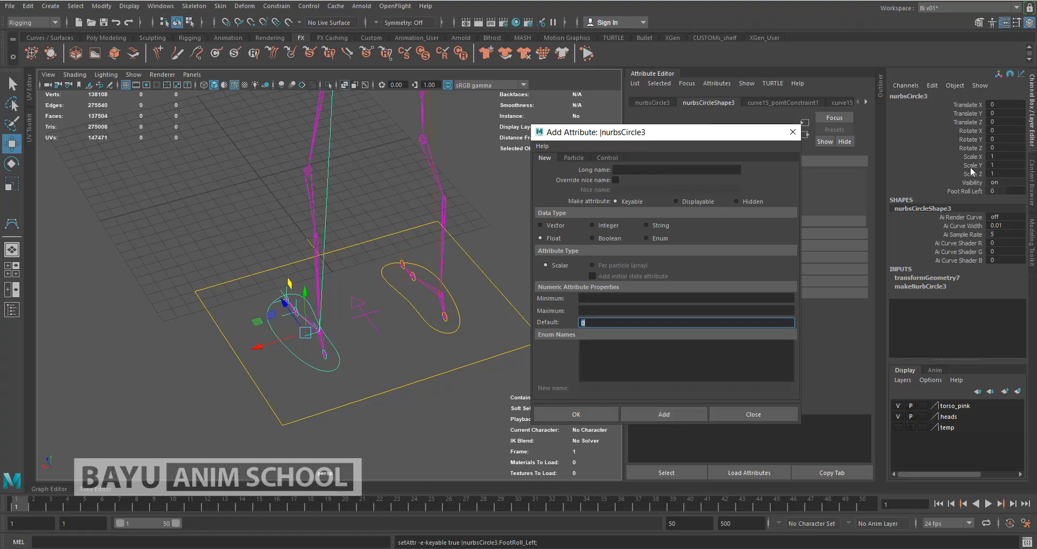
Show the Extra Attributes of the left foot controller's transform node to inspect the new foot roll attribute
left_click_drag(745, 134, 403, 162)
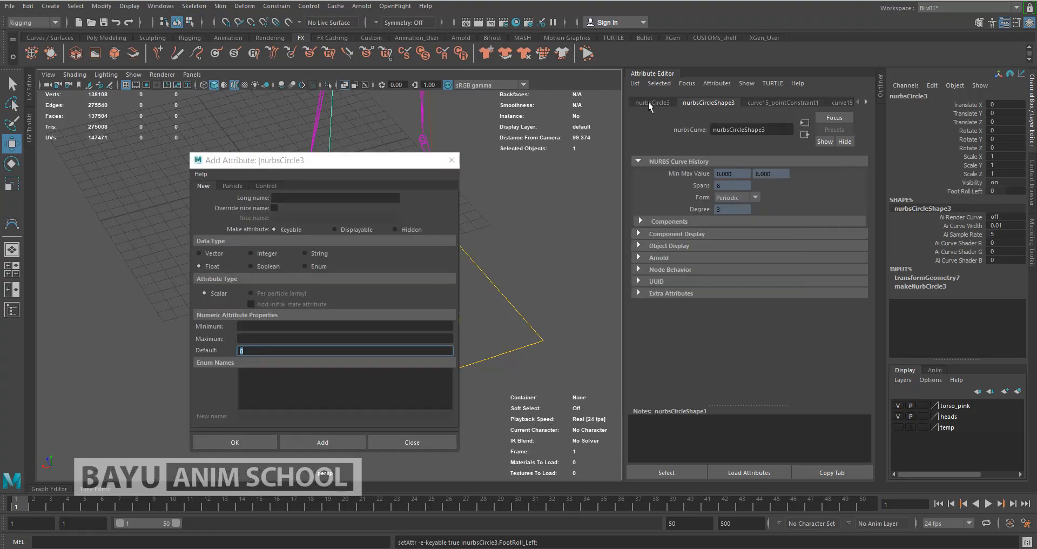
left_click(651, 103)
left_click(683, 316)
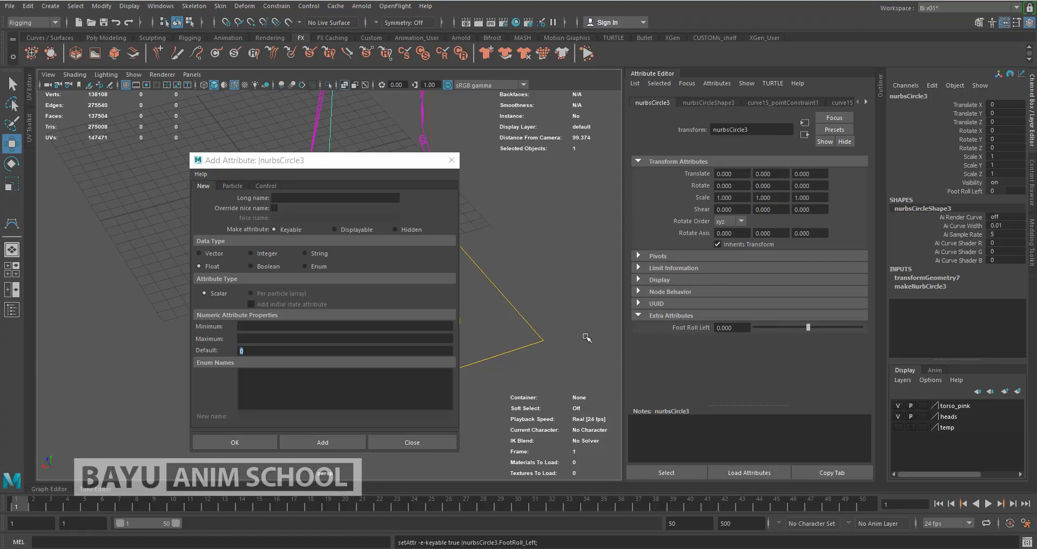
Select the right foot outline controller and name its new attribute FootRoll_Right
left_click_drag(371, 161, 658, 171)
left_click(425, 328)
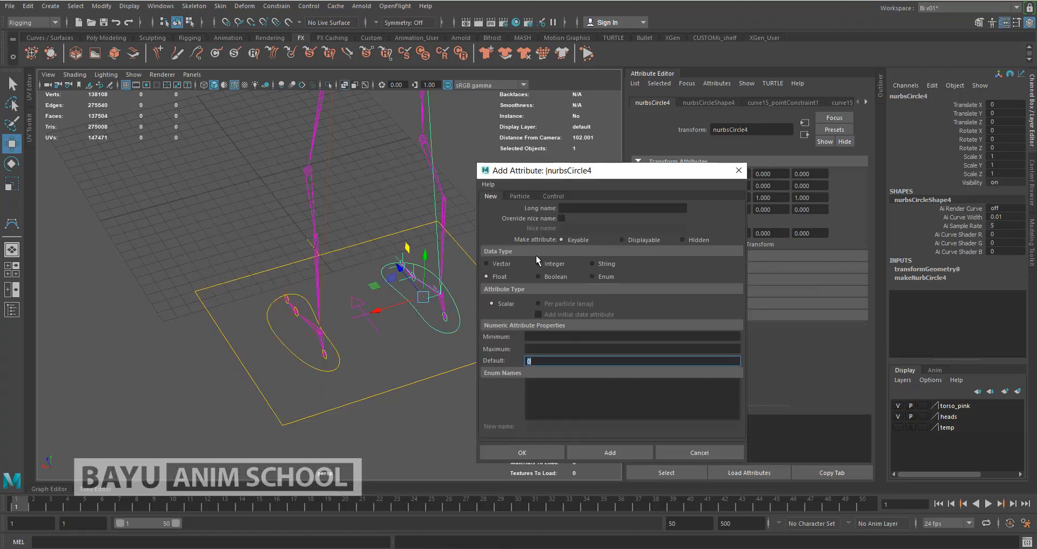
left_click(584, 207)
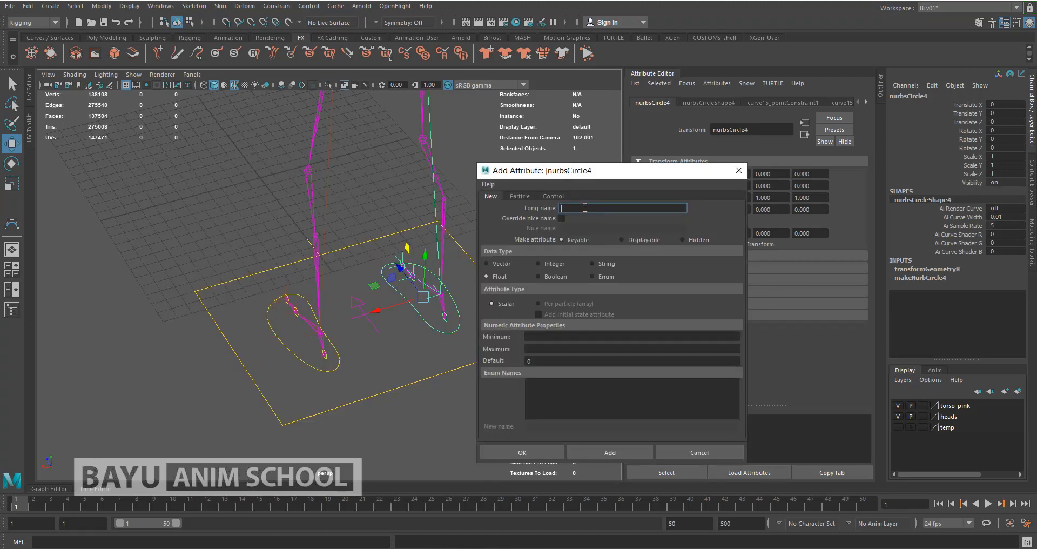
type("FootRoll")
key("BackSpace")
type("ll")
key("BackSpace")
key("BackSpace")
key("BackSpace")
type("ll_Right")
Set the FootRoll_Right range to minimum -10 and maximum 10, add the attribute, and close the dialog
left_click(541, 335)
type("-10")
key("Tab")
type("10")
key("Tab")
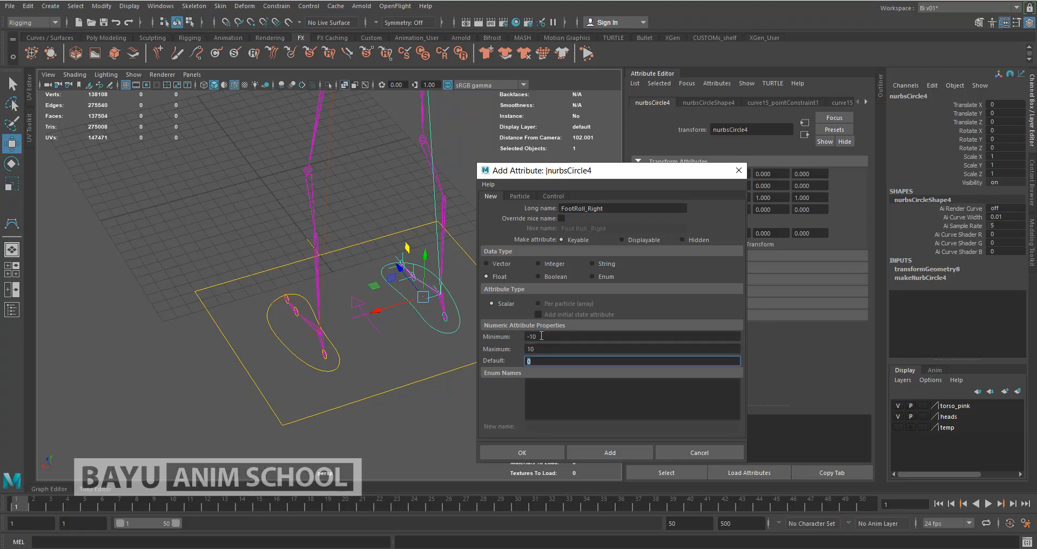
left_click(578, 449)
left_click(705, 448)
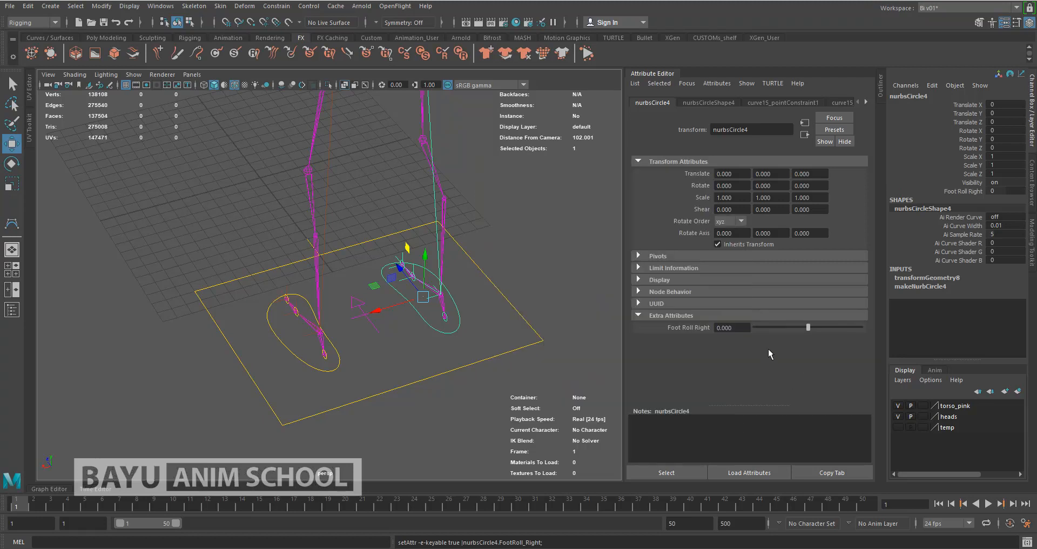
Try out the Foot Roll Right slider on the right foot controller and undo the change
left_click_drag(215, 330, 387, 322, "alt")
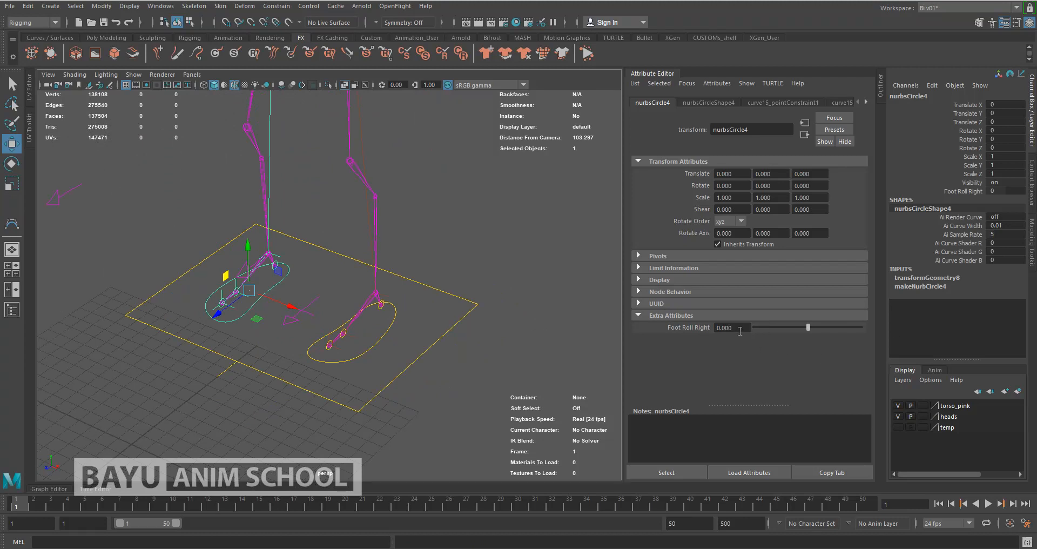
mouse_move(816, 329)
left_mouse_down()
mouse_move(767, 328)
mouse_move(834, 338)
mouse_move(810, 343)
left_mouse_up()
key("ctrl+z")
Select the left foot outline controller and hide the Attribute Editor to enlarge the viewport
left_click_drag(381, 370, 419, 395, "alt")
scroll(403, 348, "up", 2)
scroll(398, 354, "up", 3)
middle_click_drag(435, 357, 400, 345, "alt")
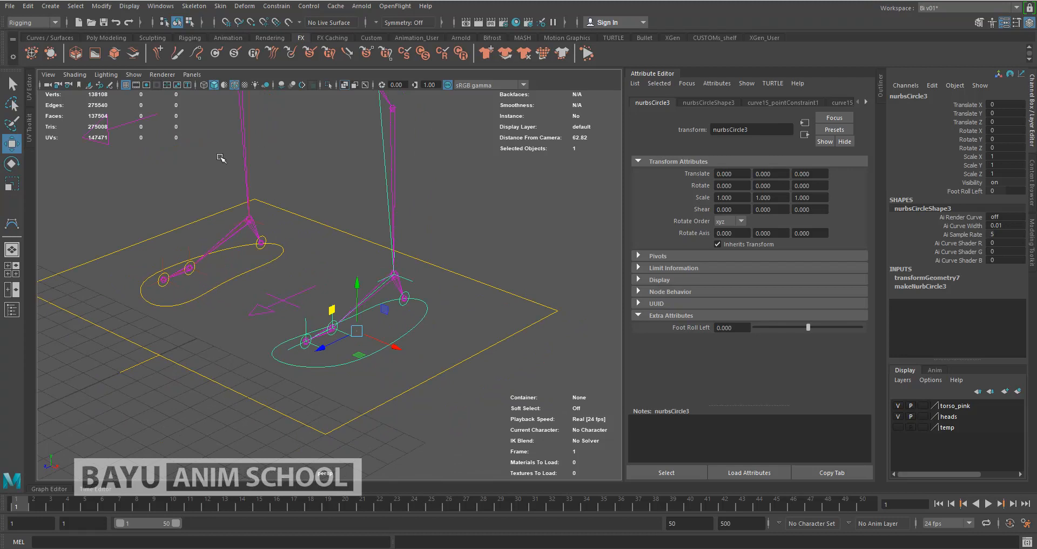
left_click(661, 74)
middle_click_drag(527, 275, 520, 264, "alt")
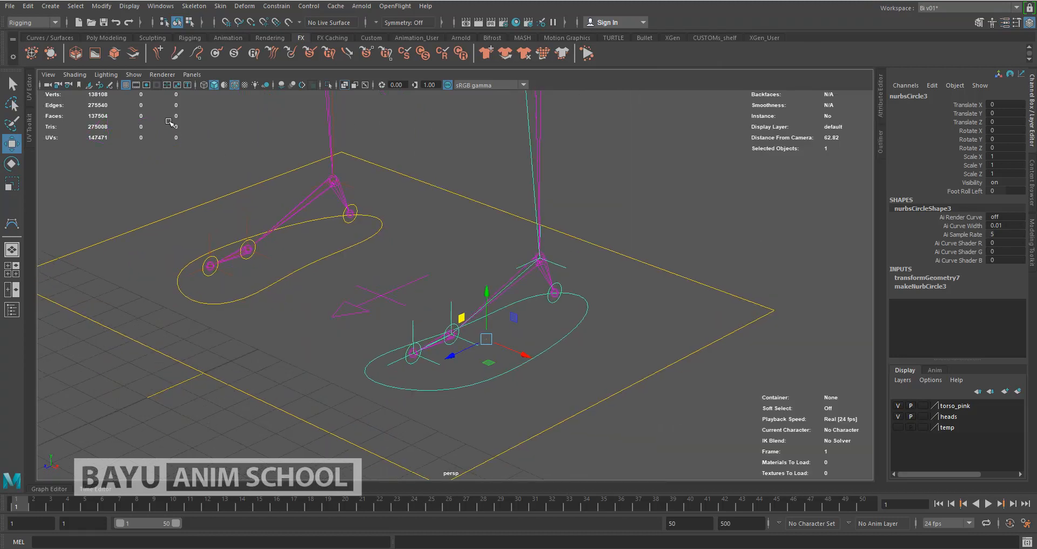
Switch to the Animation menu set and open the Set Driven Key window, placing it clear of the feet
left_click(34, 22)
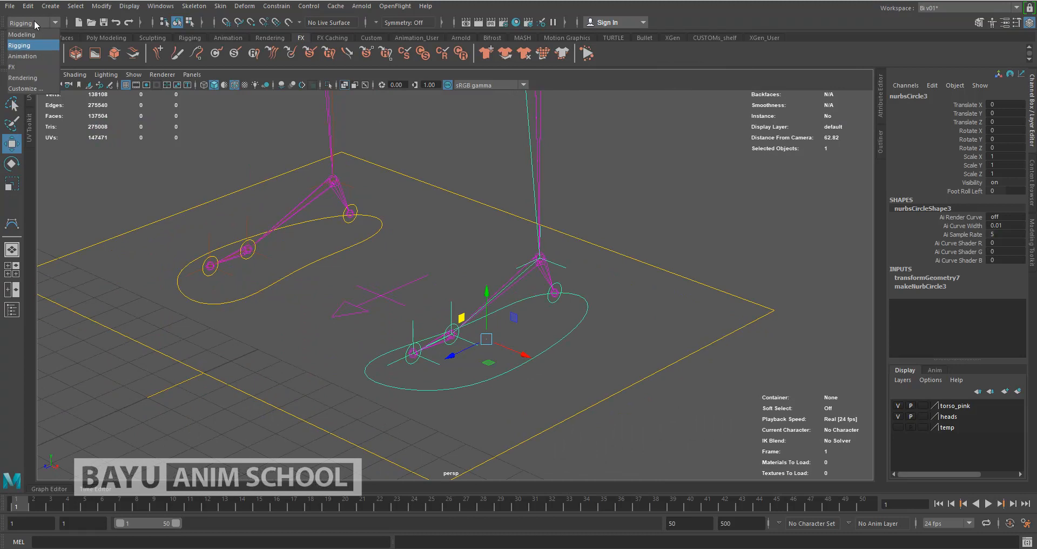
left_click(40, 56)
left_click(187, 6)
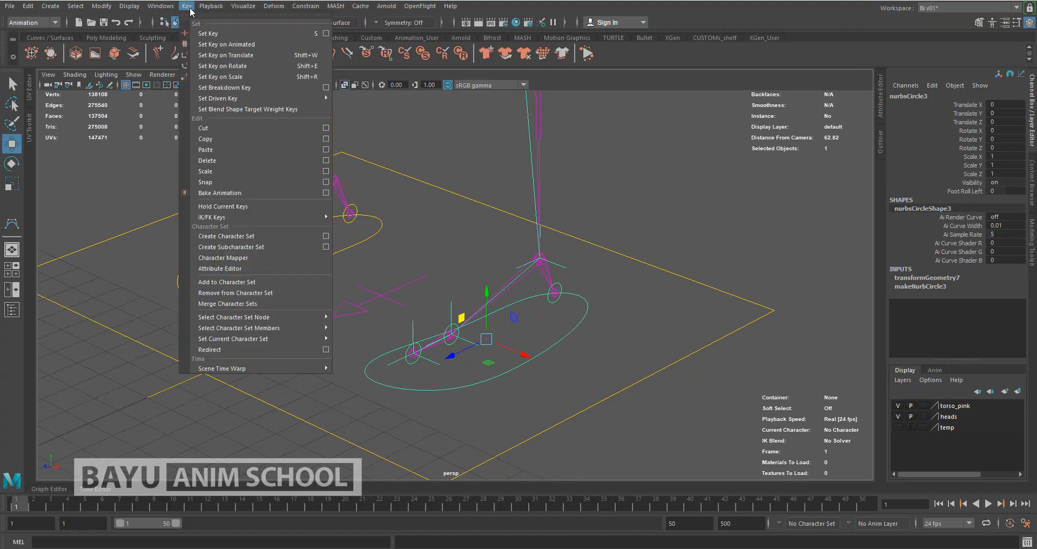
mouse_move(265, 100)
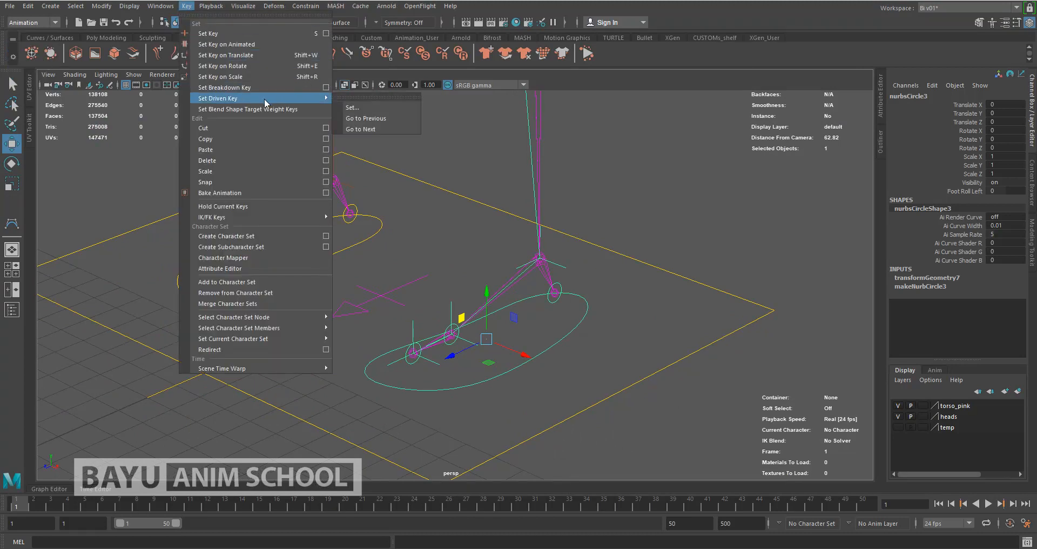
left_click(369, 104)
left_click_drag(202, 167, 771, 129)
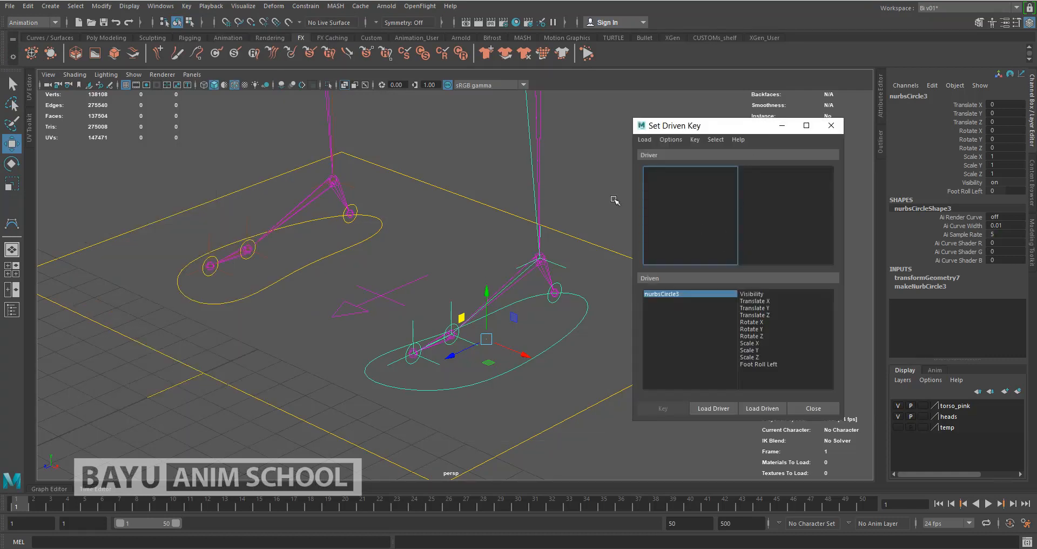
Load the left foot controller nurbsCircle3 as the driver and choose Foot Roll Left as the driving attribute
middle_click_drag(493, 331, 445, 316, "alt")
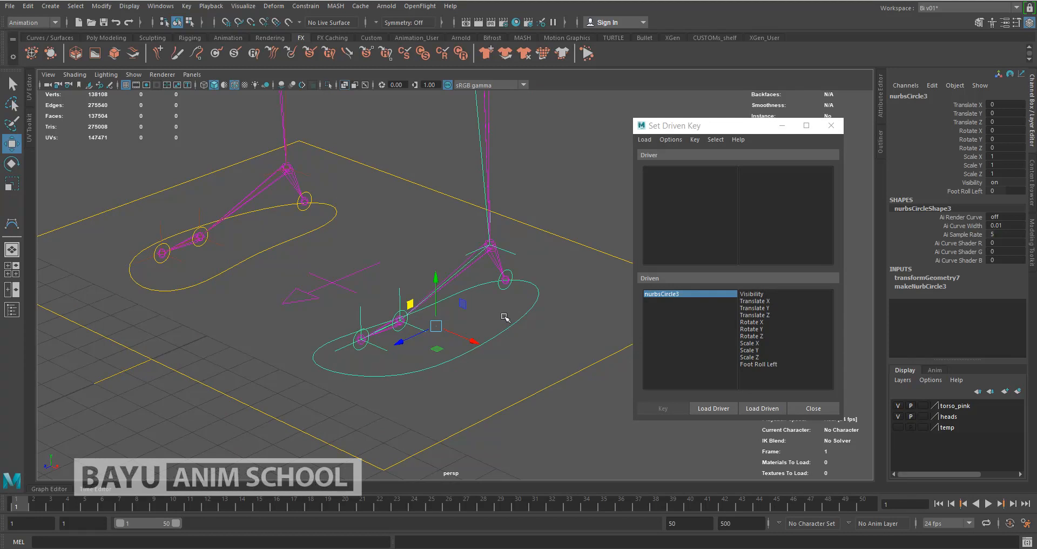
left_click(702, 409)
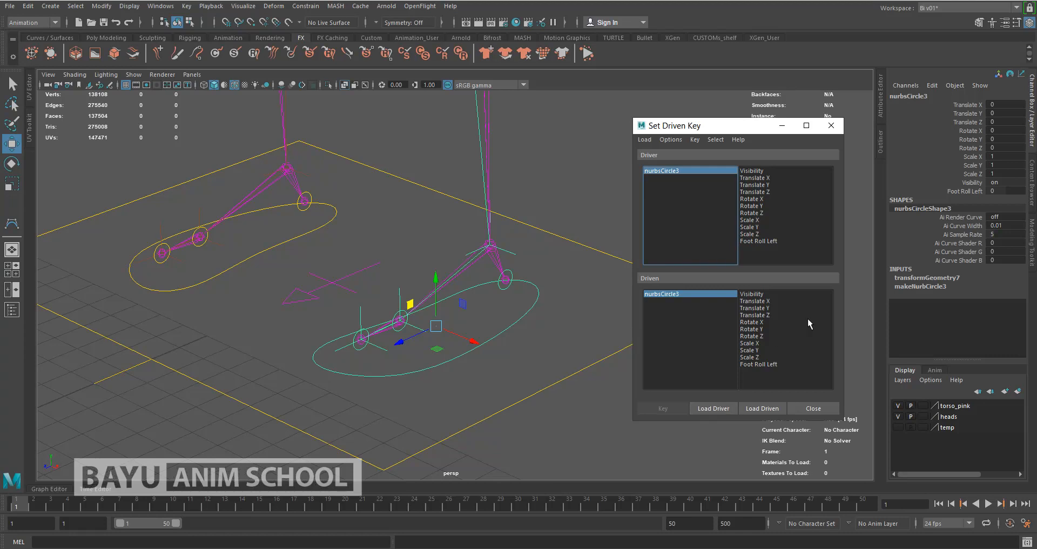
left_click(776, 242)
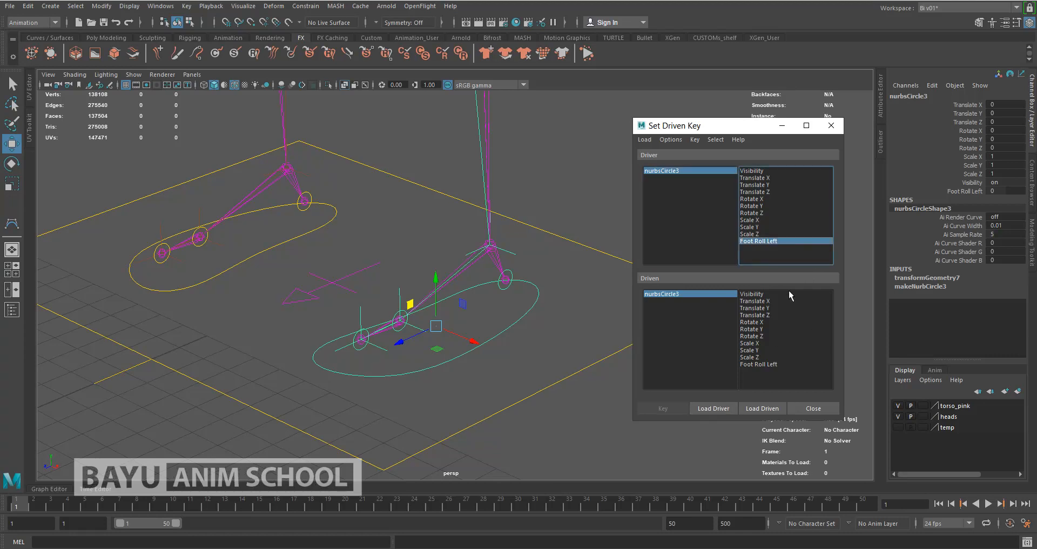
scroll(432, 405, "up", 4)
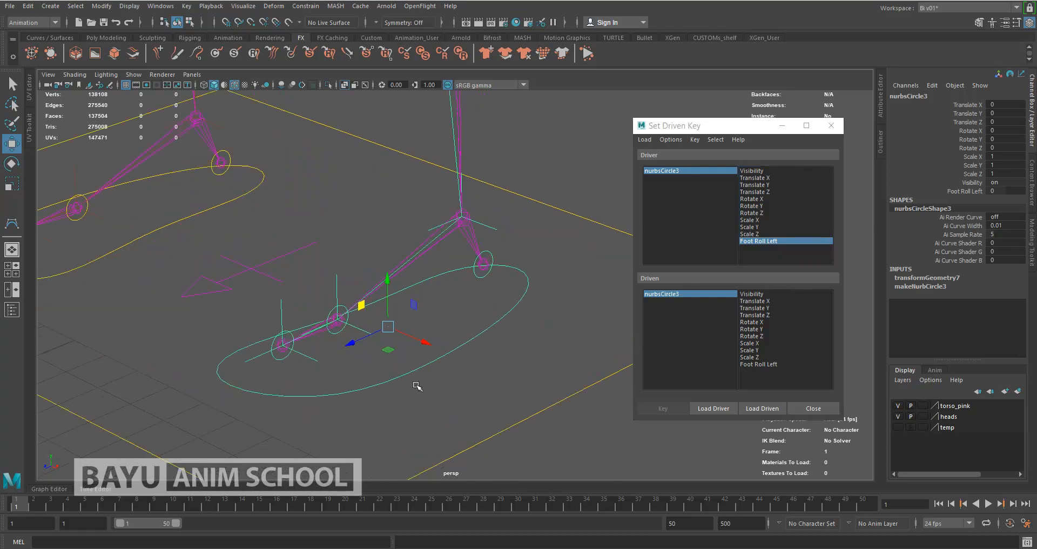
Load the left foot's ball and toe circles, nurbsCircle5 and nurbsCircle6, as driven objects and choose Rotate X for both
middle_click_drag(436, 407, 453, 414, "alt")
left_click(435, 422)
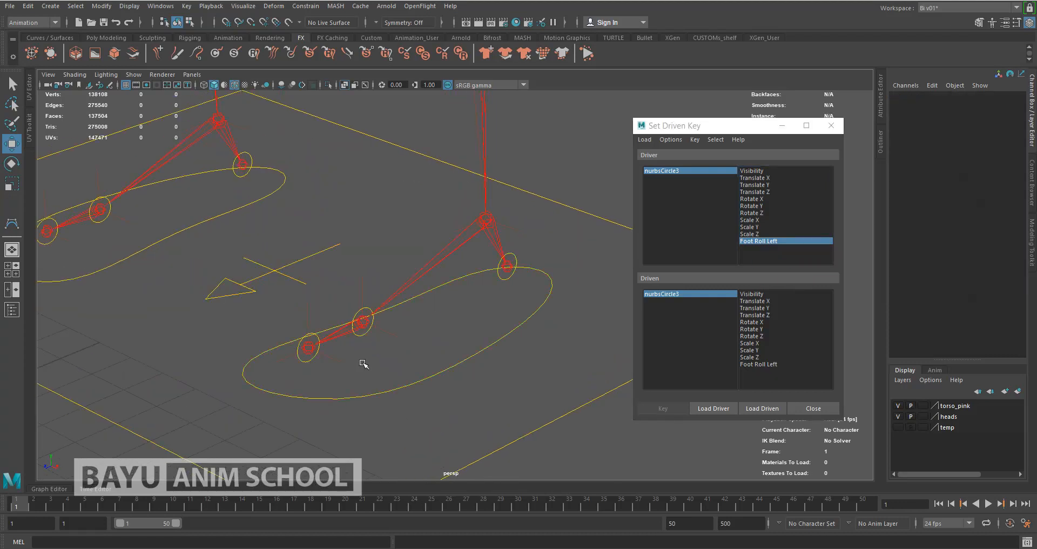
left_click(318, 348)
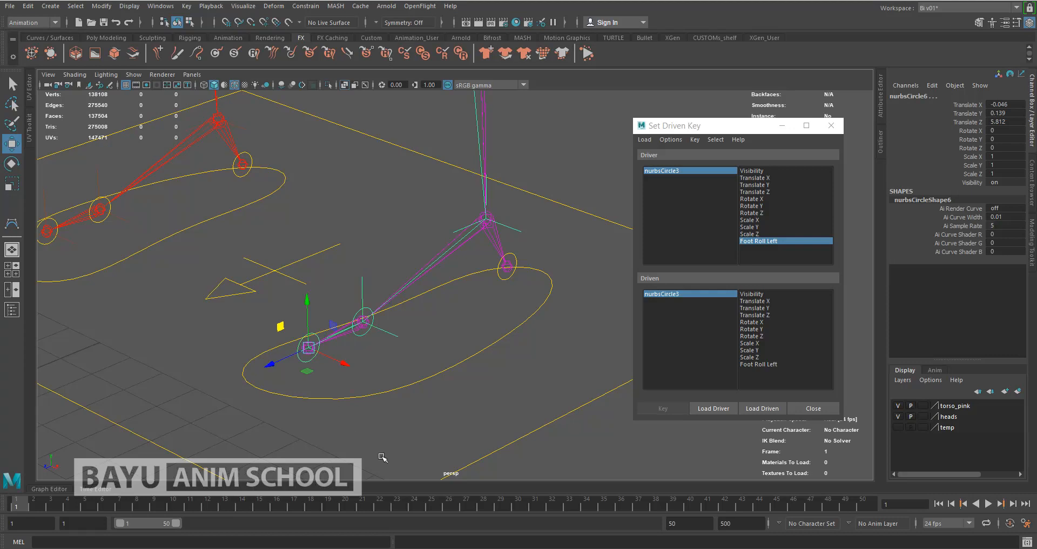
left_click(761, 408)
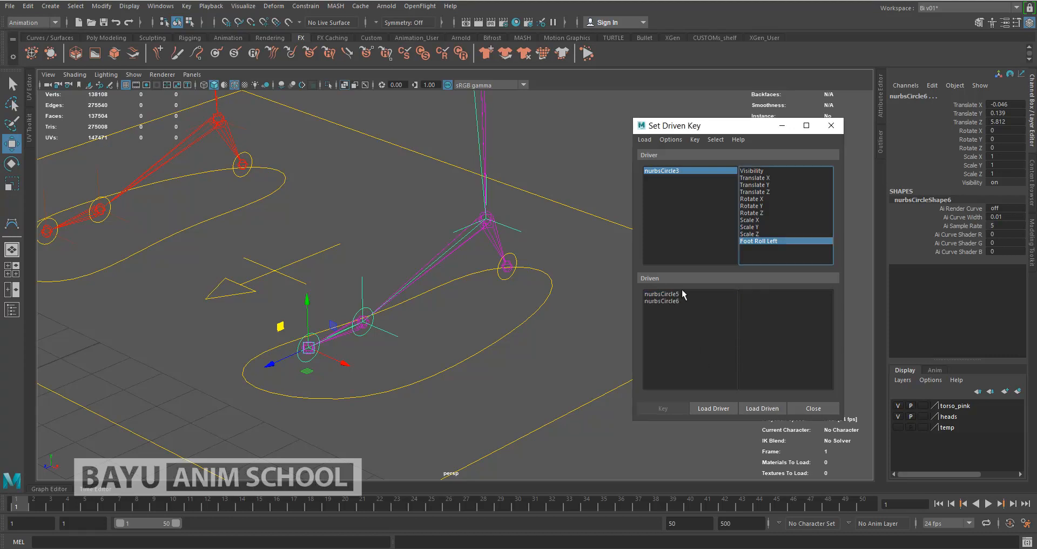
left_click_drag(682, 294, 681, 301)
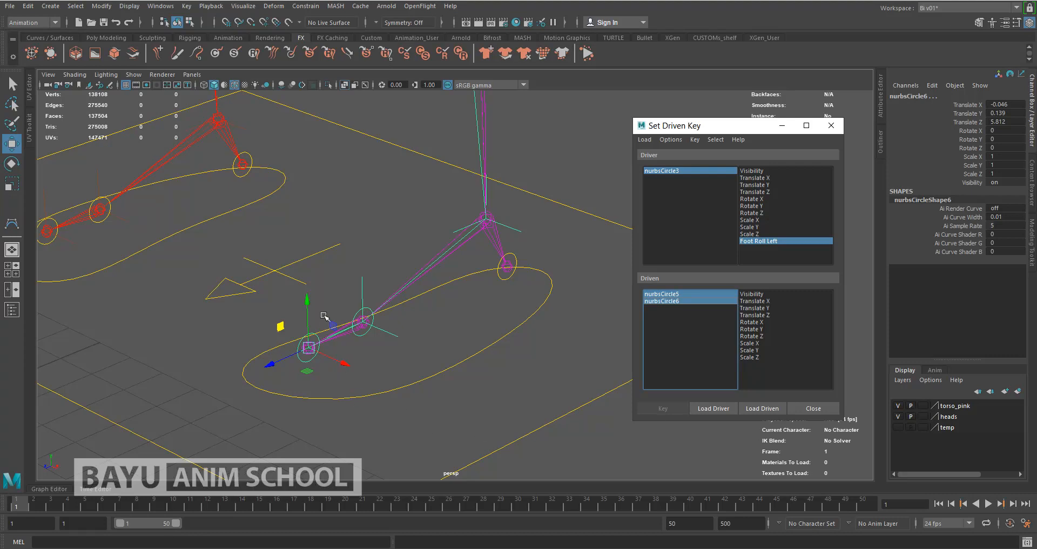
left_click(761, 321)
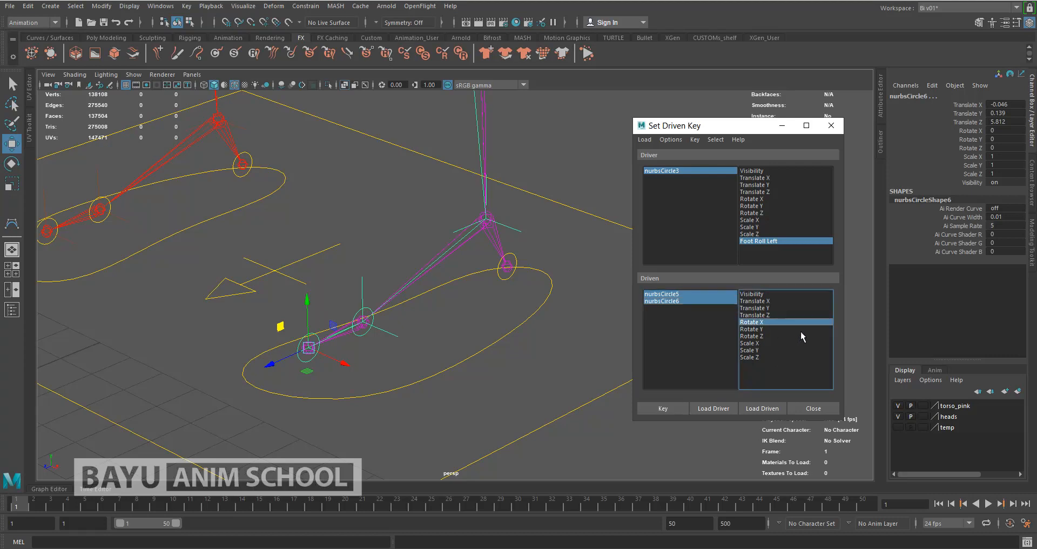
Key Rotate X of nurbsCircle5 and nurbsCircle6 against nurbsCircle3's Foot Roll Left at the neutral pose of 0
left_click(715, 170)
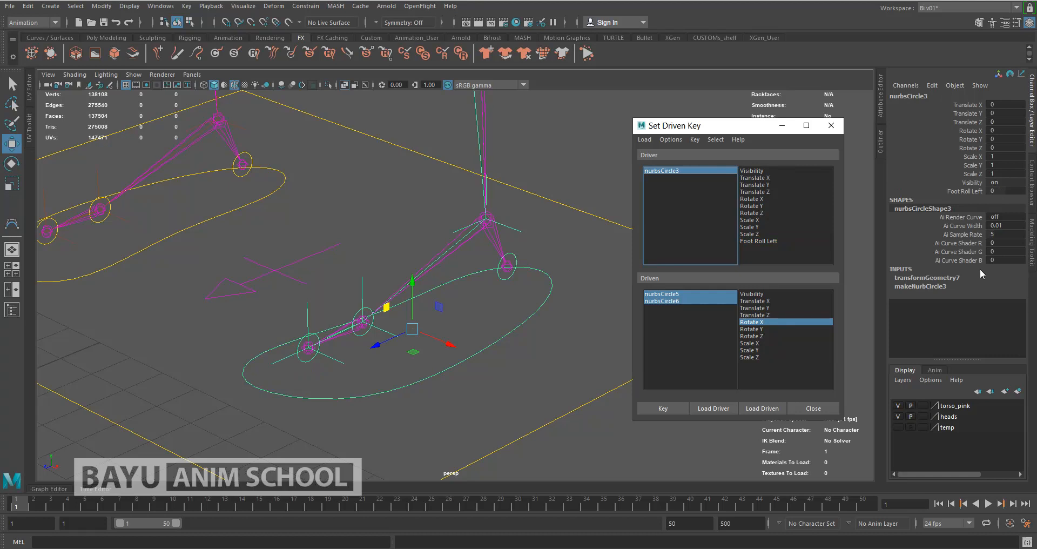
left_click(686, 300)
left_click(751, 322)
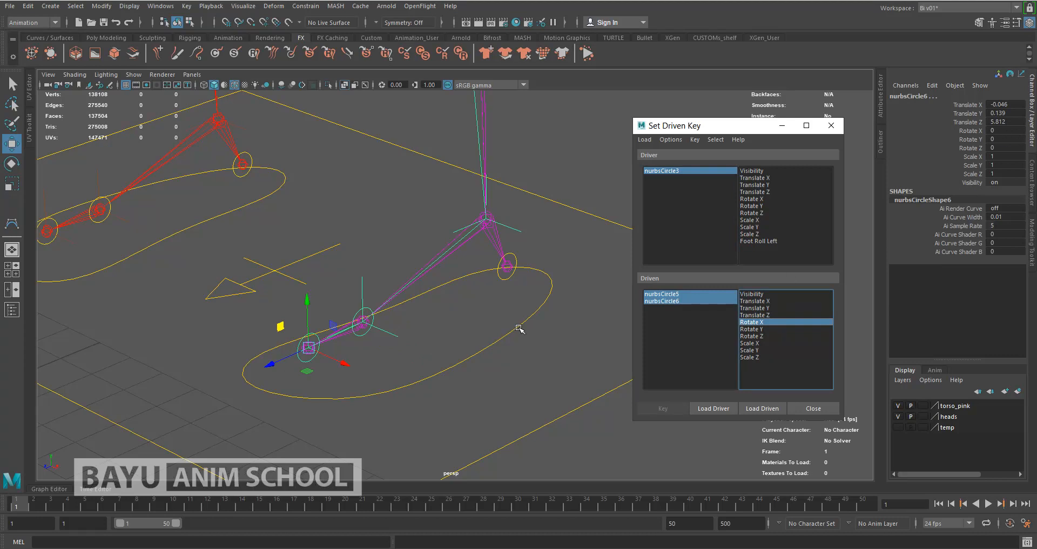
left_click(764, 241)
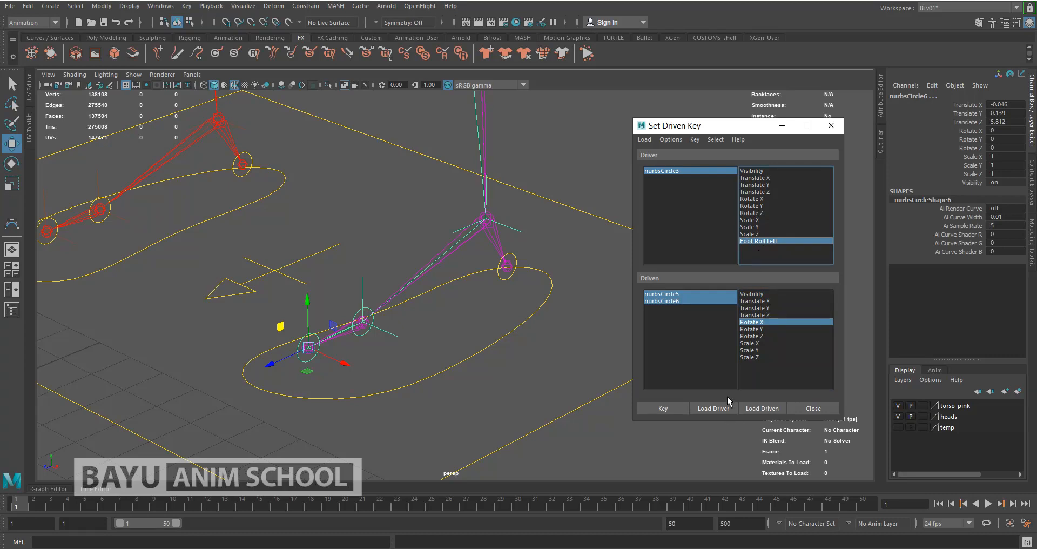
left_click(669, 406)
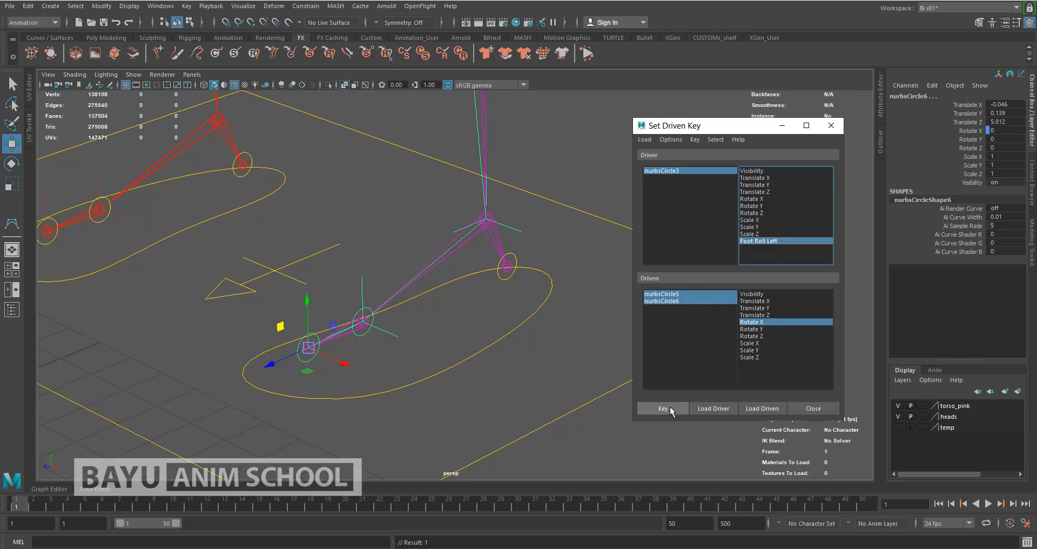
Set Foot Roll Left to 5 and nurbsCircle5's Rotate X to 30, and set a driven key for nurbsCircle5
left_click(711, 172)
left_click(998, 191)
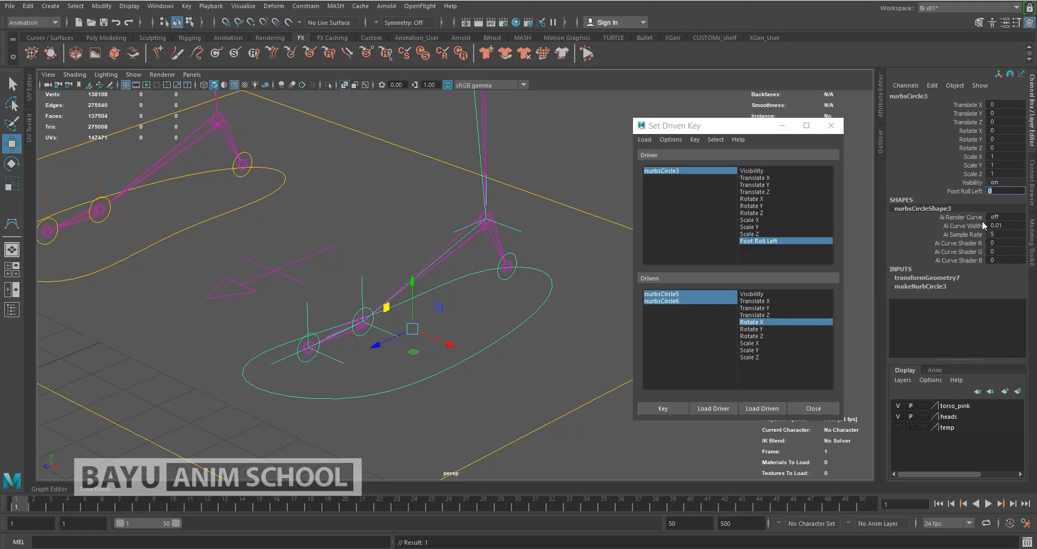
key("Return")
left_click(674, 350)
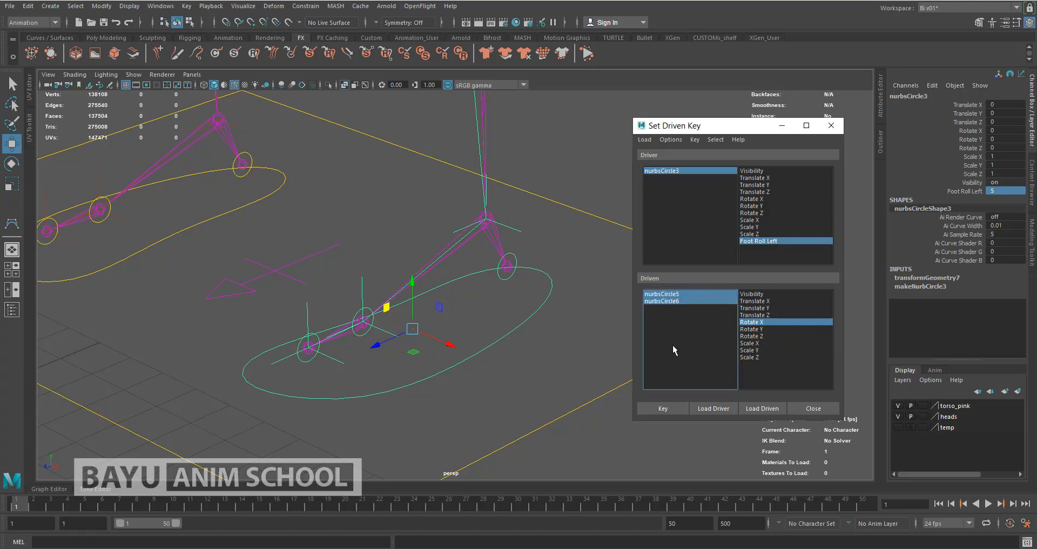
left_click(684, 295)
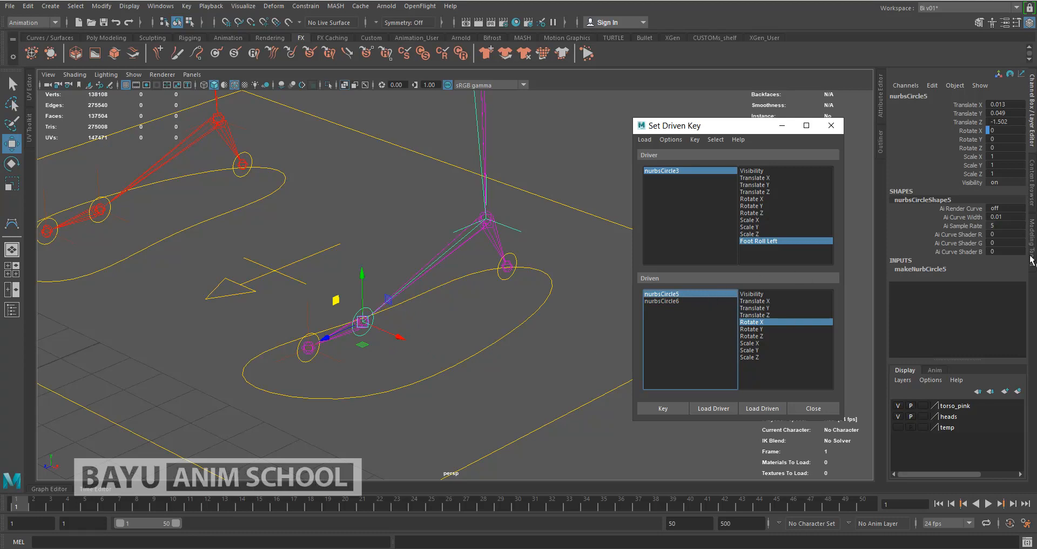
left_click(1006, 131)
type("30")
key("Return")
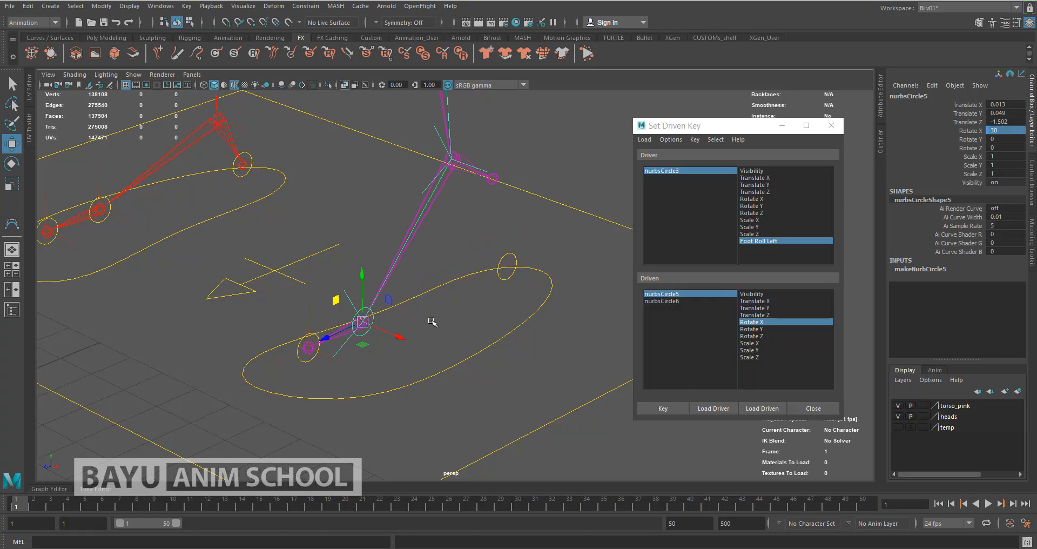
left_click(666, 411)
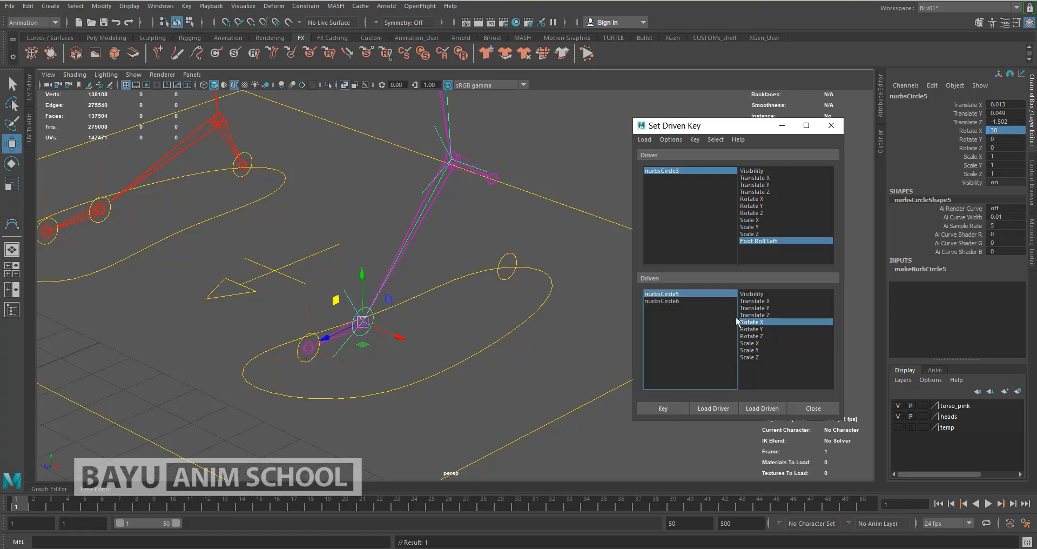
Set Foot Roll Left to 10 and nurbsCircle5's Rotate X to 0, and key that driven pose
left_click(718, 170)
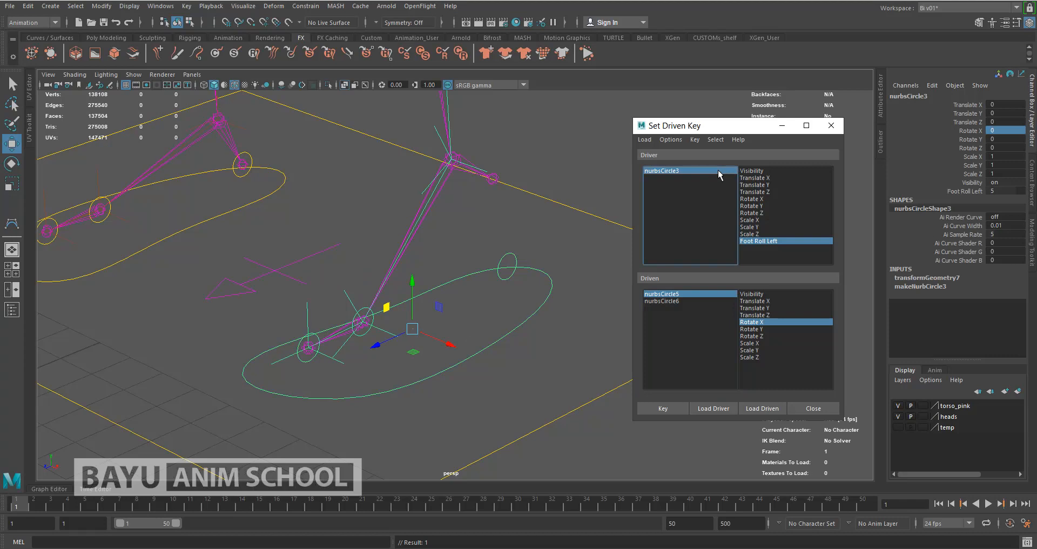
left_click(1011, 191)
type("10")
key("Tab")
left_click(698, 293)
left_click(1013, 130)
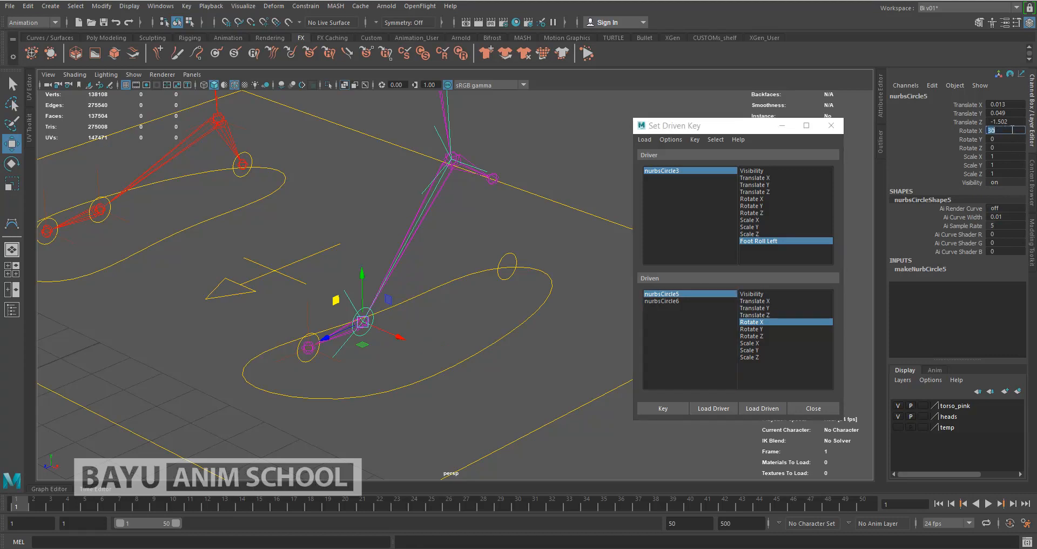
type("0")
key("Return")
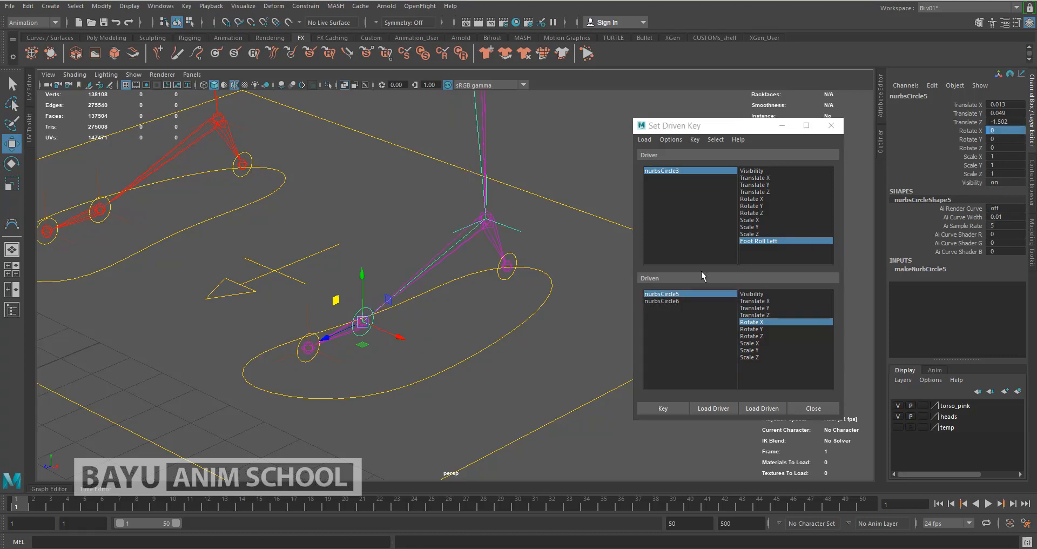
left_click(663, 409)
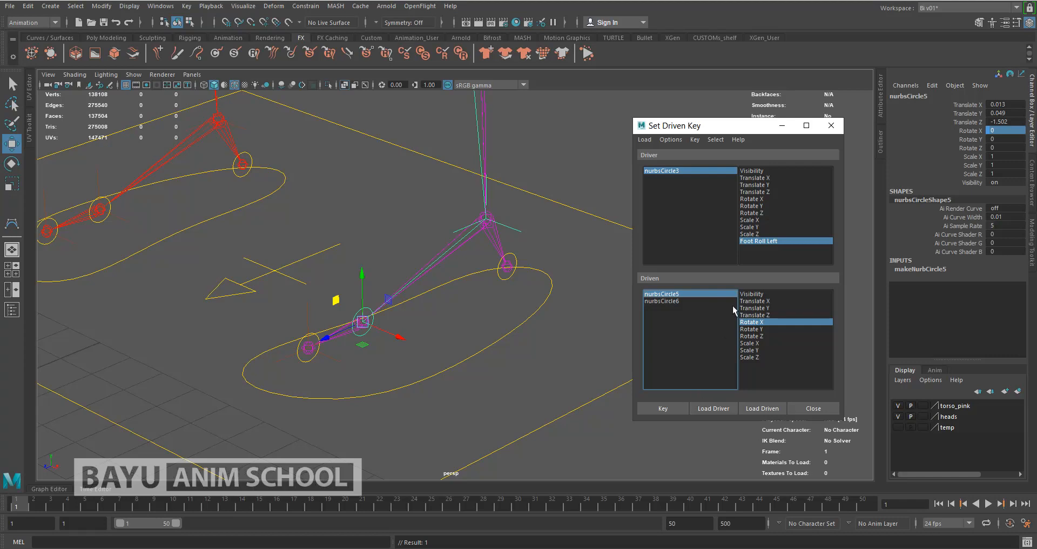
Return Foot Roll Left to 0 and make the toe circle nurbsCircle6 the only selected driven object
left_click(682, 300)
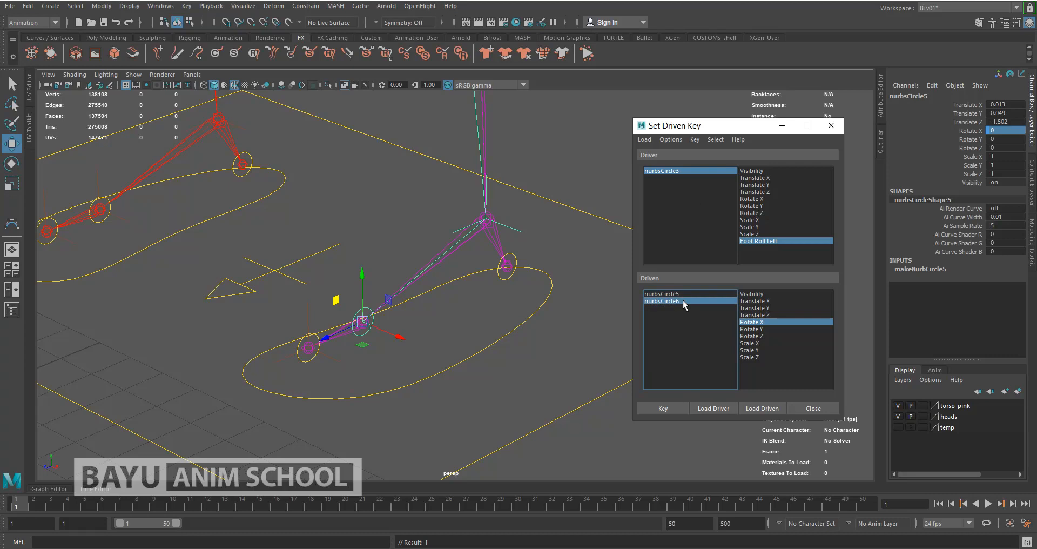
left_click(698, 171)
double_click(1017, 190)
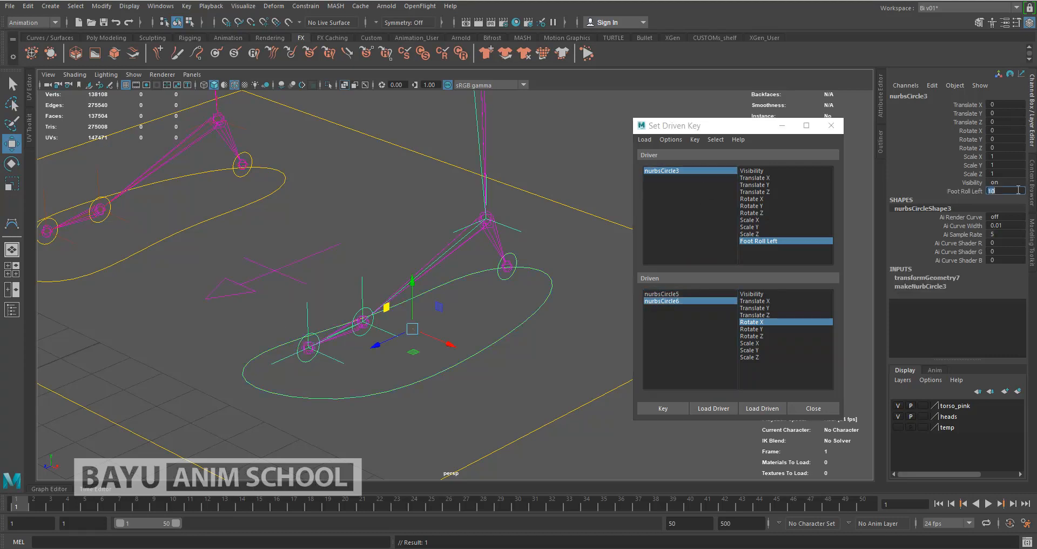
type("0")
key("Return")
left_click(674, 301)
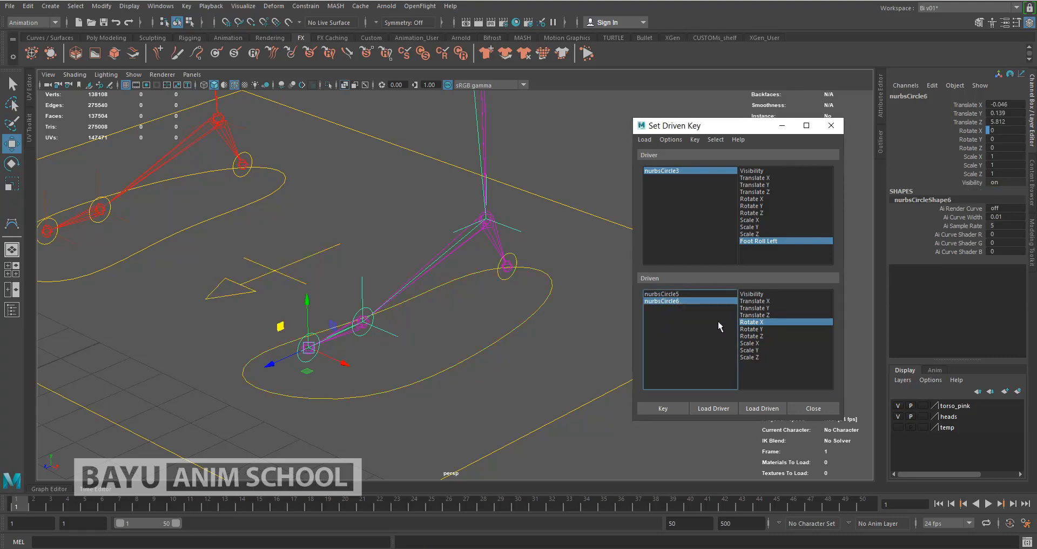
Set Foot Roll Left to 5 and key nurbsCircle6's Rotate X at 0
left_click(686, 170)
left_click(1006, 191)
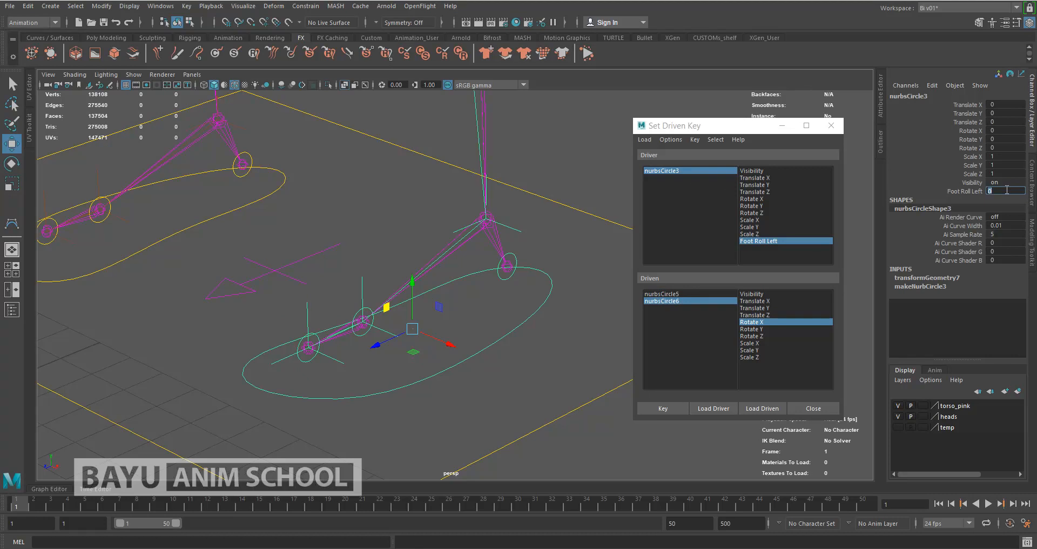
key("Return")
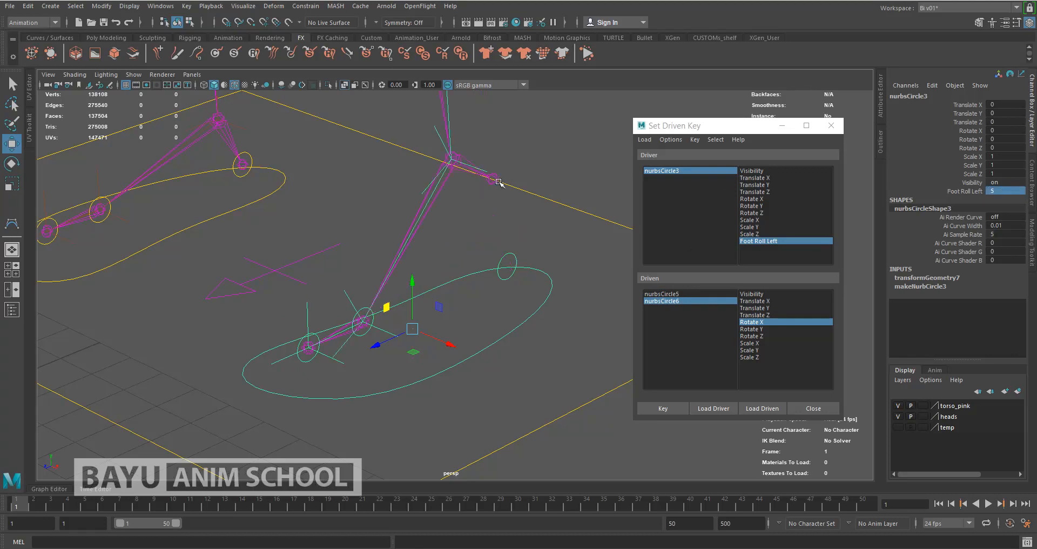
left_click(662, 300)
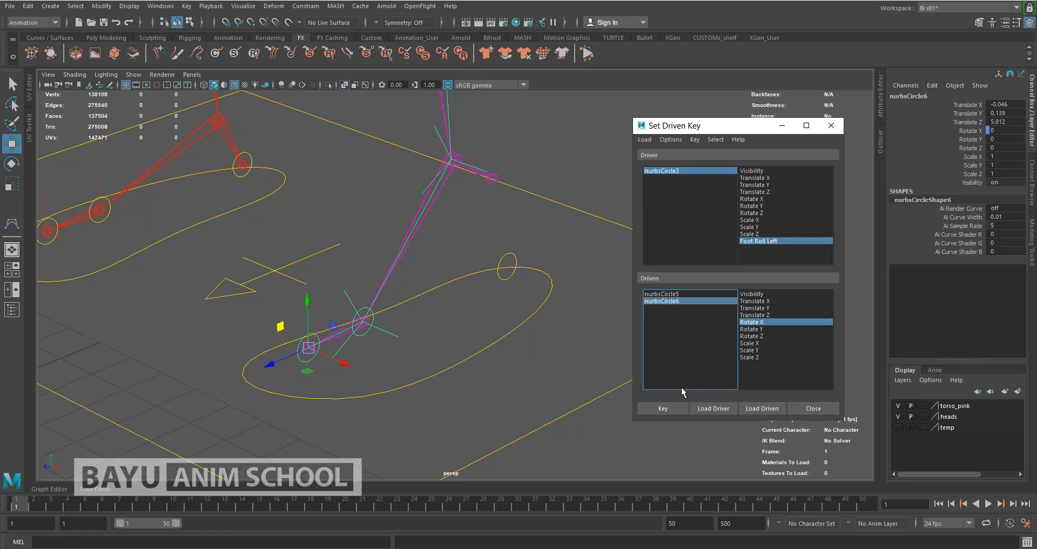
left_click(674, 408)
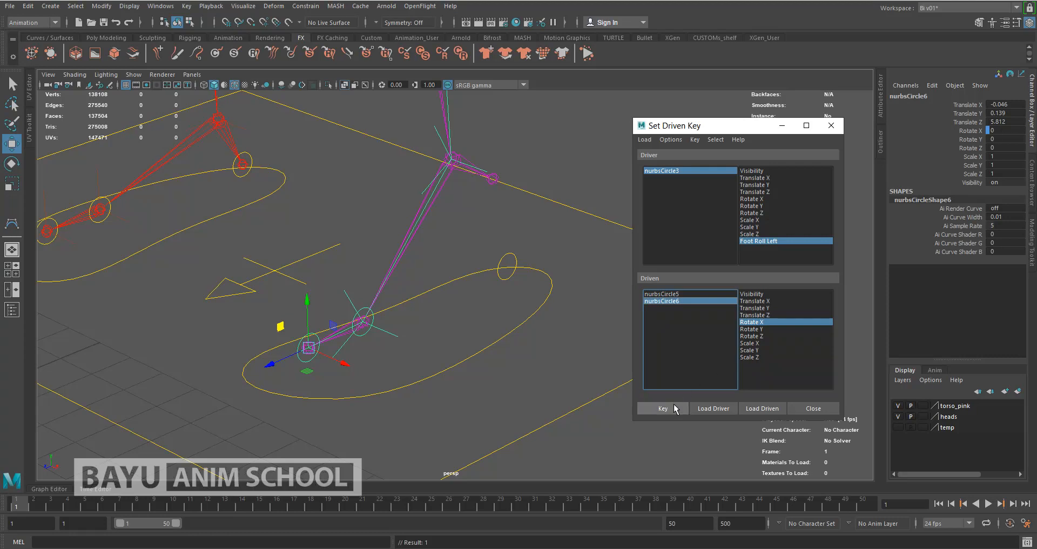
Set Foot Roll Left to 10 and nurbsCircle6's Rotate X to 40, and key that driven pose
left_click(724, 170)
left_click(999, 191)
type("10")
key("Return")
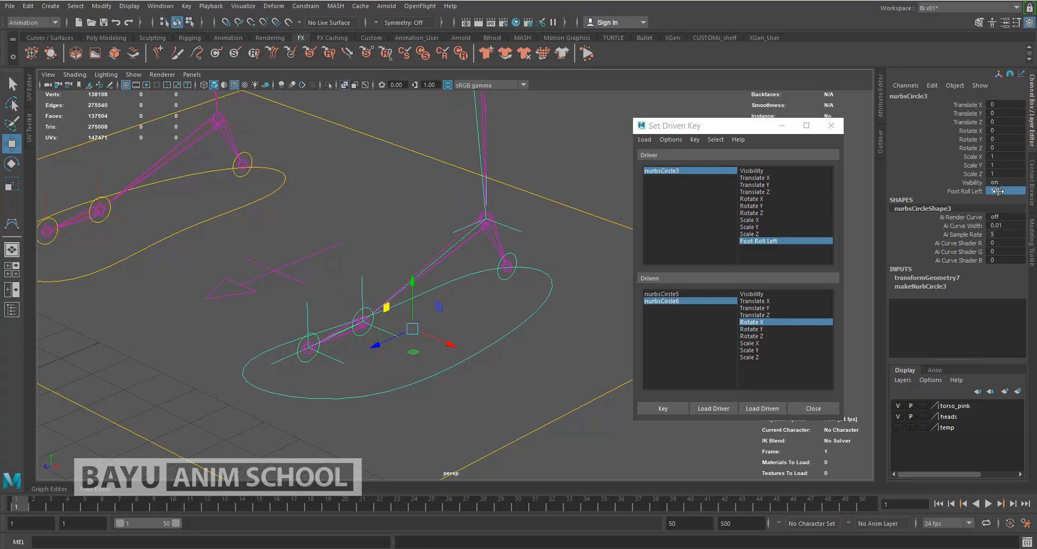
left_click(662, 301)
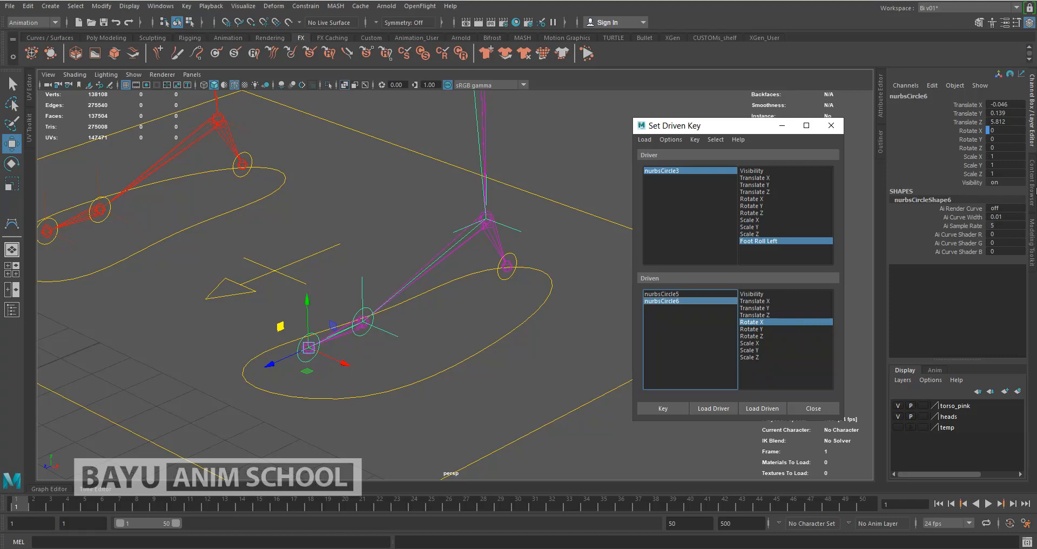
left_click(1003, 131)
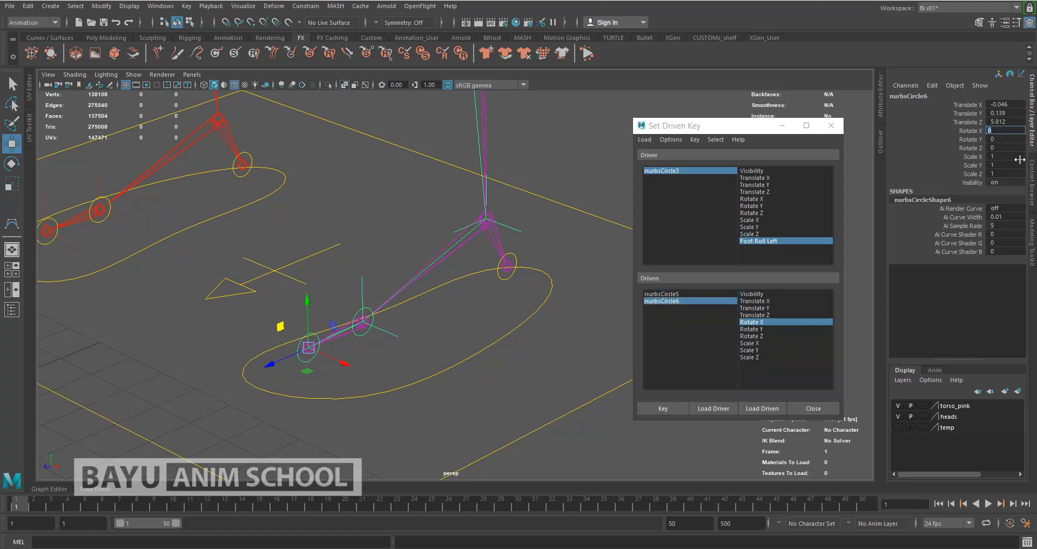
type("30")
key("Return")
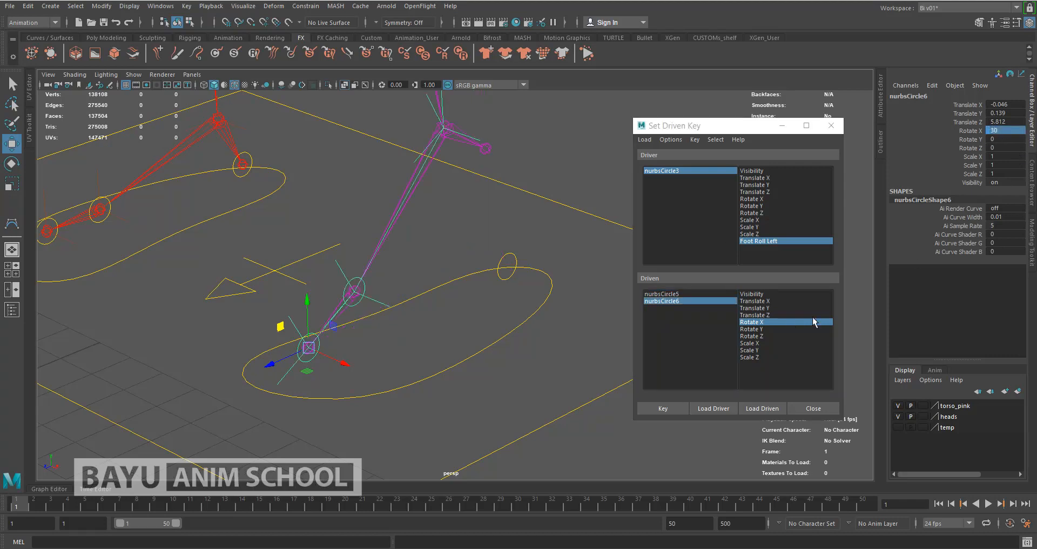
left_click(1011, 131)
key("Return")
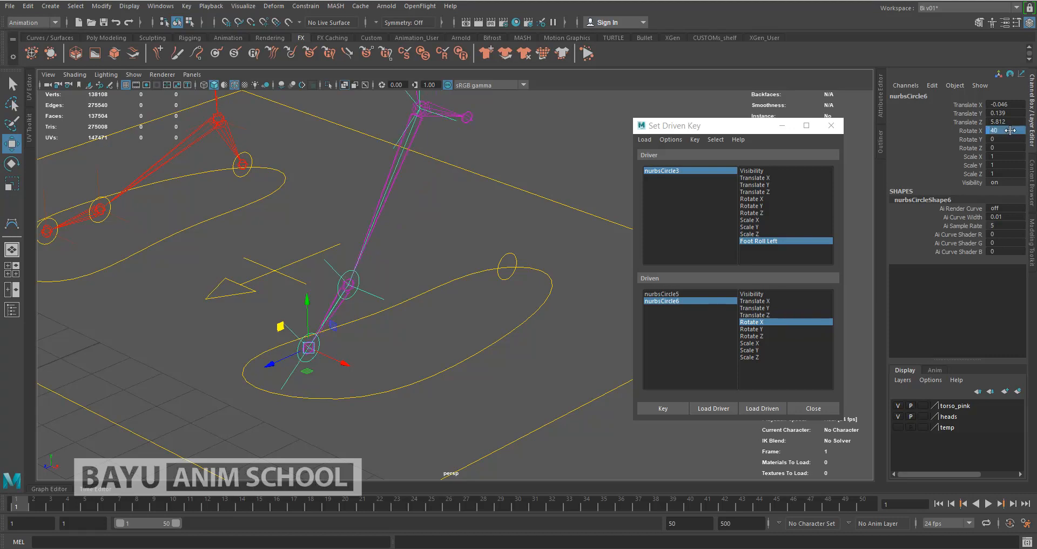
left_click(667, 408)
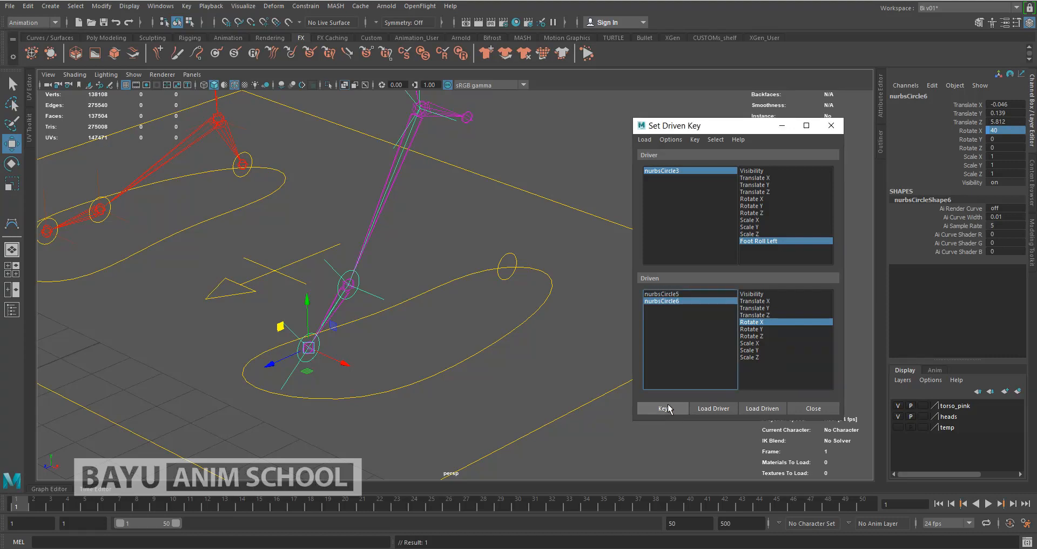
Load the heel circle nurbsCircle7 as the driven object with Rotate X, and select the driver nurbsCircle3
left_click(510, 279)
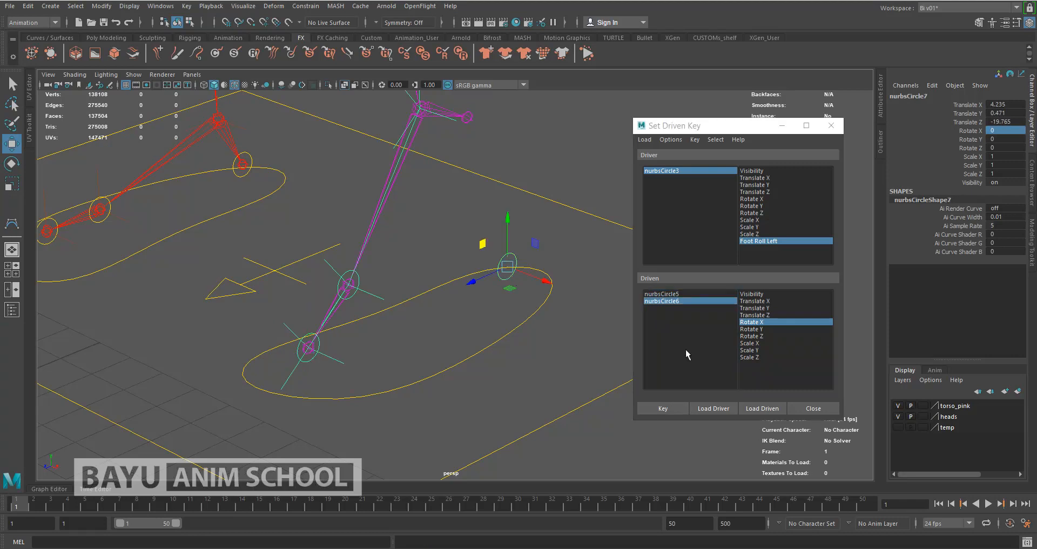
left_click(756, 407)
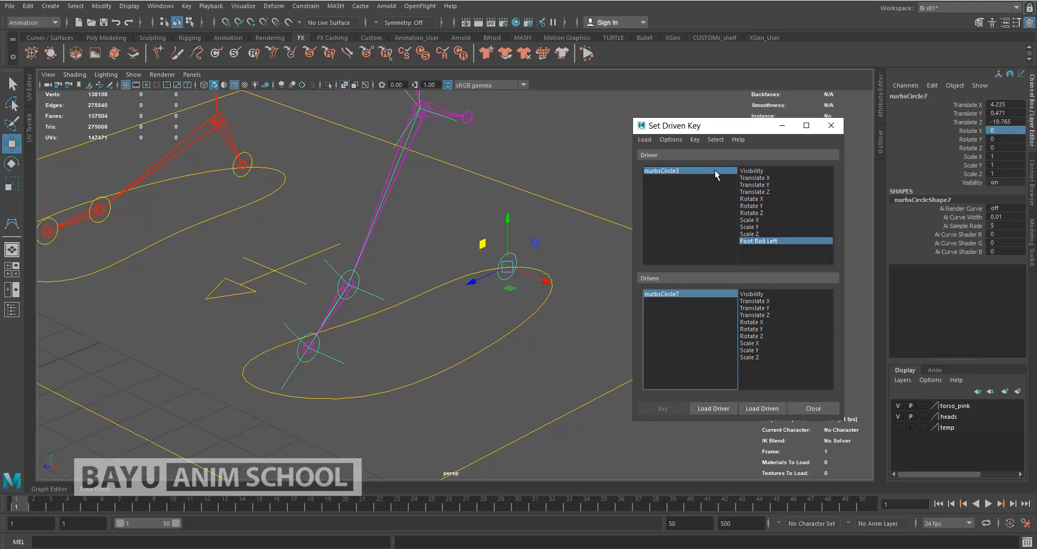
left_click(759, 323)
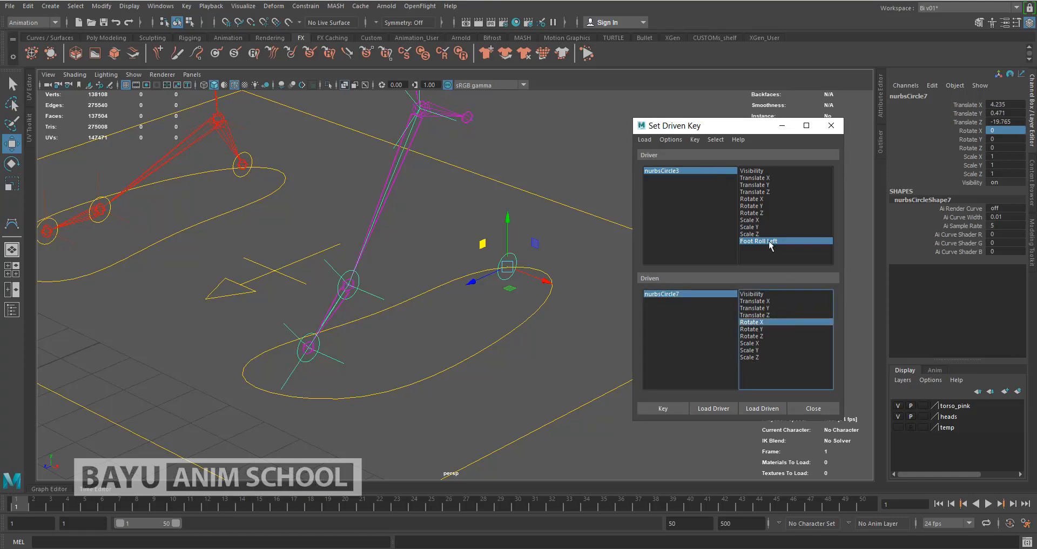
left_click(727, 171)
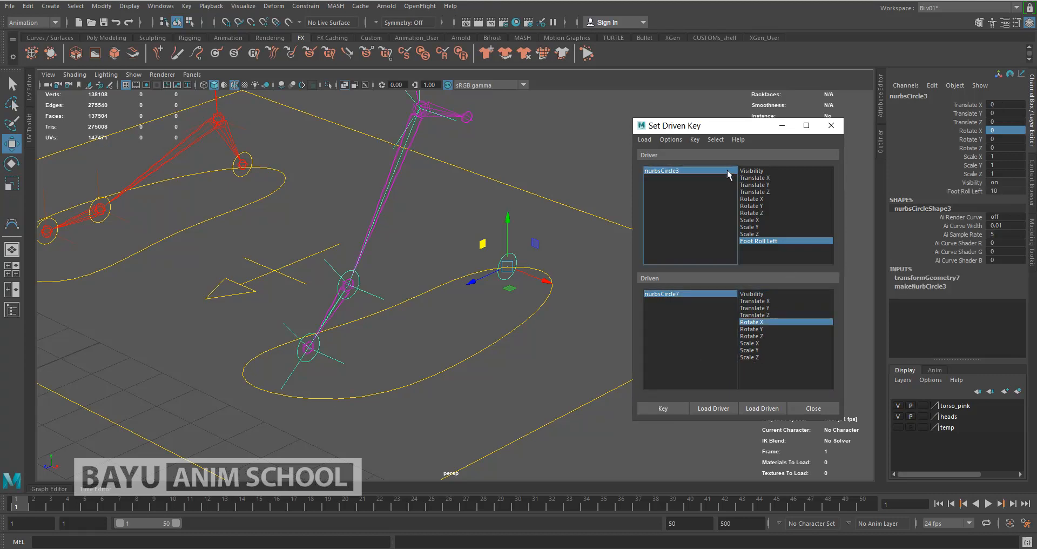
Set Foot Roll Left to 0 and key the heel circle nurbsCircle7's Rotate X at 0
double_click(1011, 191)
type("0")
key("Return")
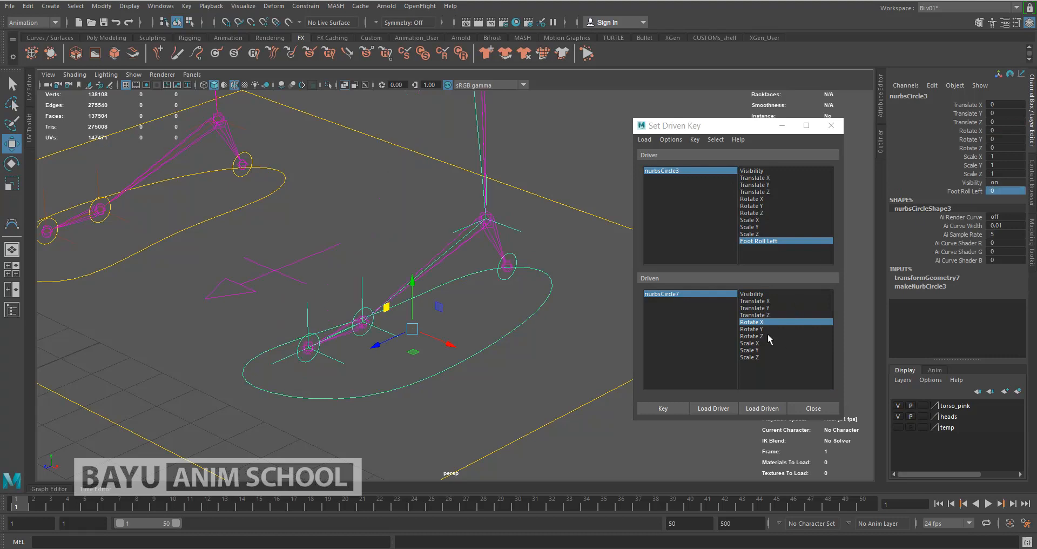
left_click(706, 294)
left_click(751, 322)
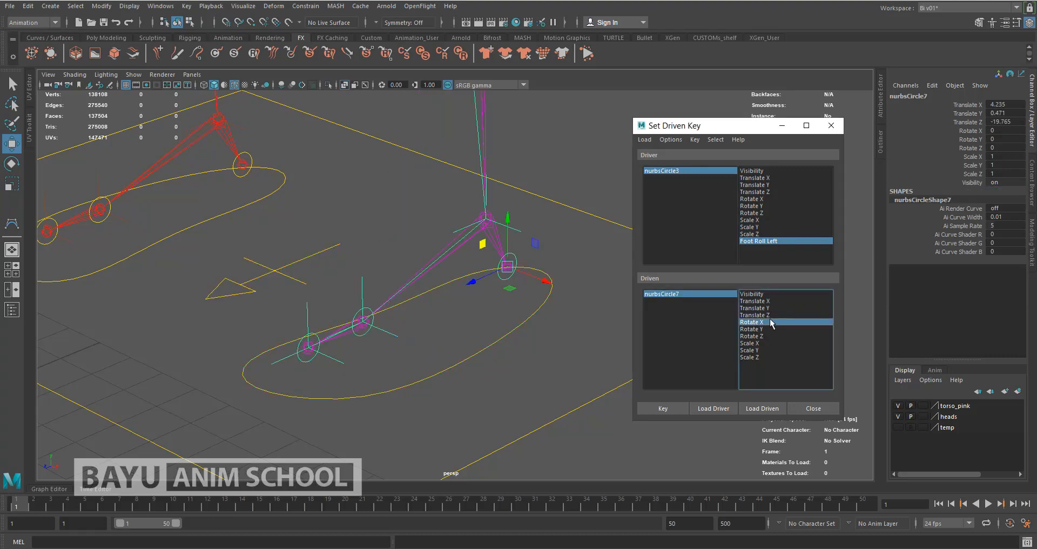
left_click(669, 406)
Select the driver nurbsCircle3 and set its Foot Roll Left to -10
left_click(716, 171)
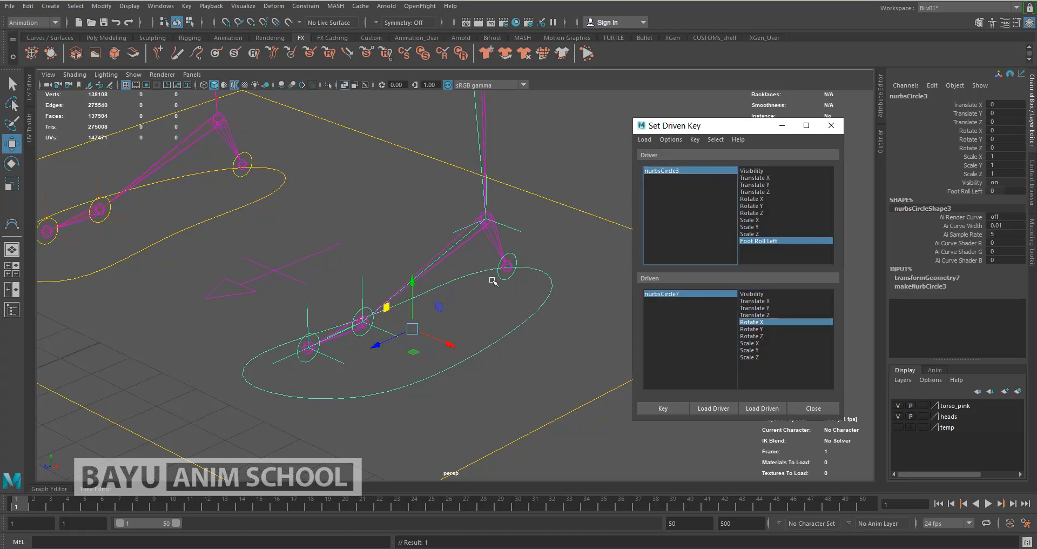
left_click(1012, 190)
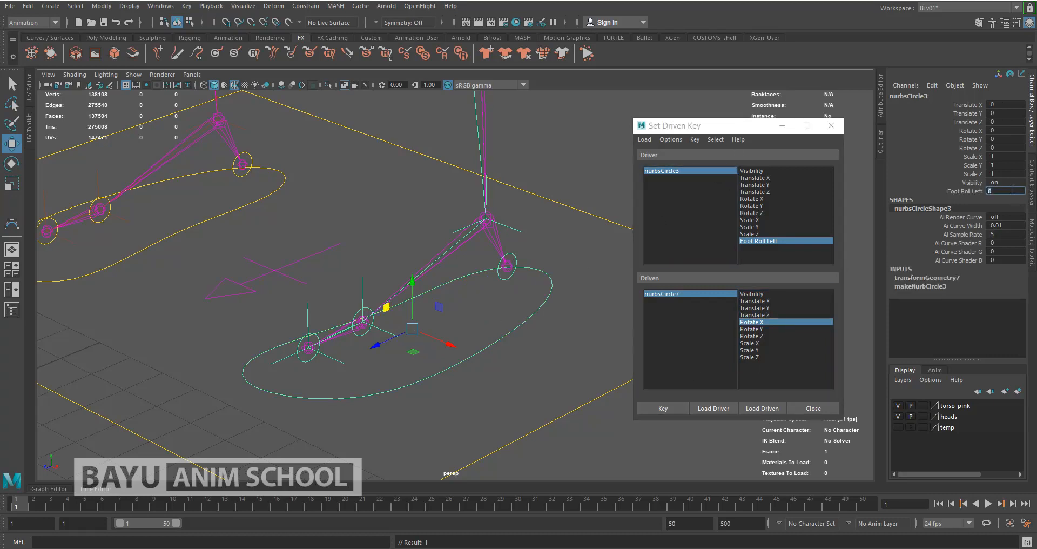
key("Return")
Test nurbsCircle7's Rotate X at 20 and -20, settle on -10, and key the driven pose
left_click(721, 295)
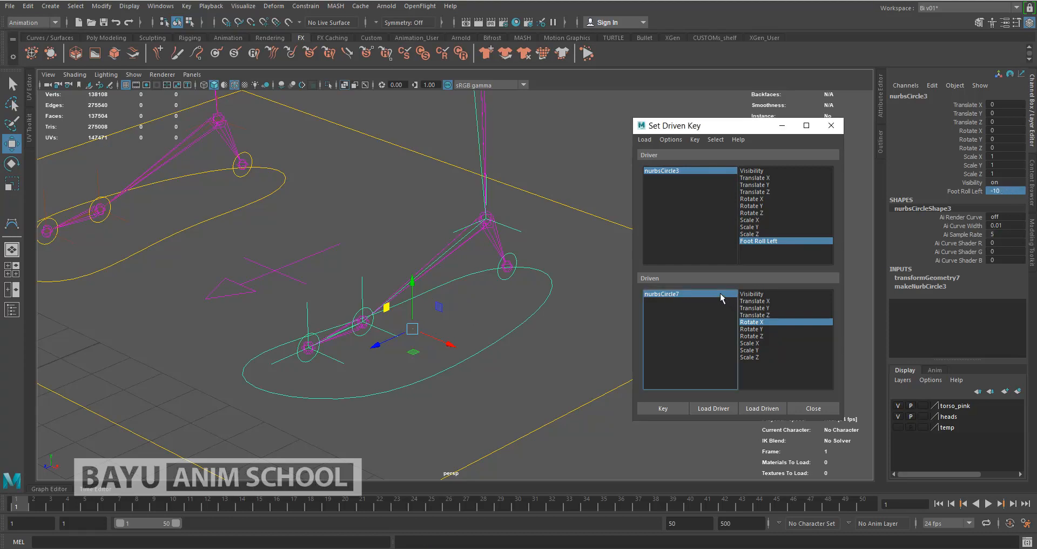
left_click(970, 135)
left_click(1000, 131)
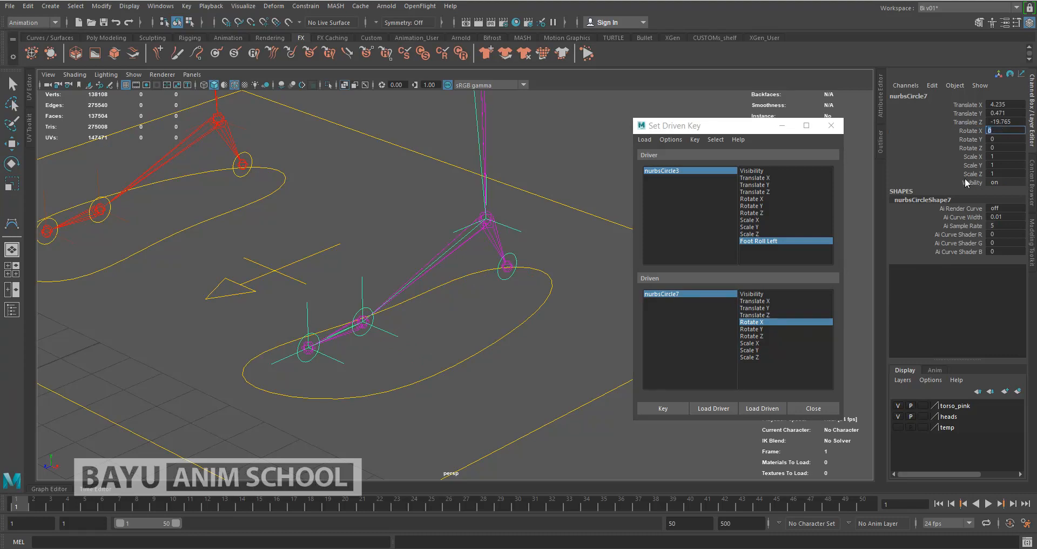
type("20")
key("Return")
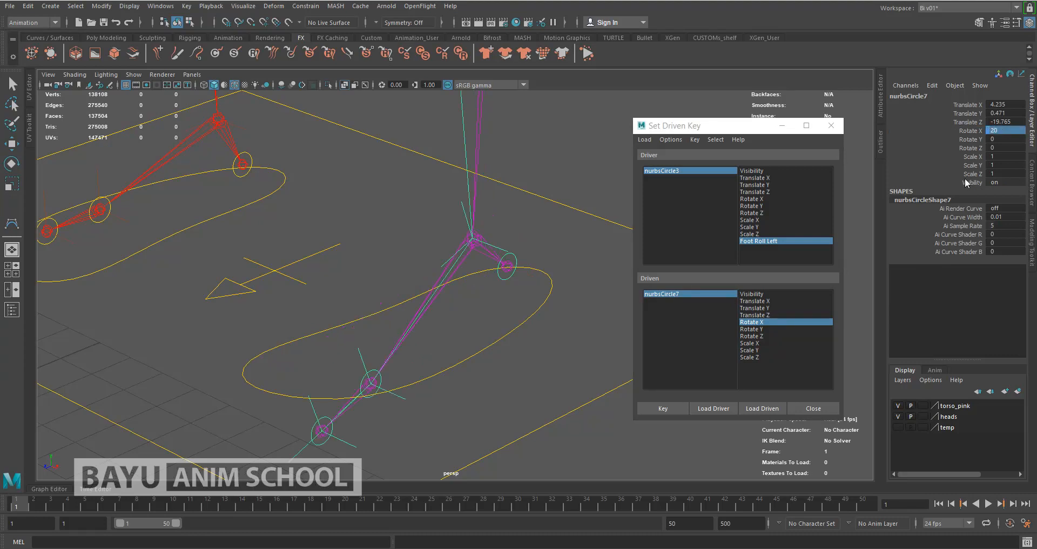
left_click(1009, 131)
key("Return")
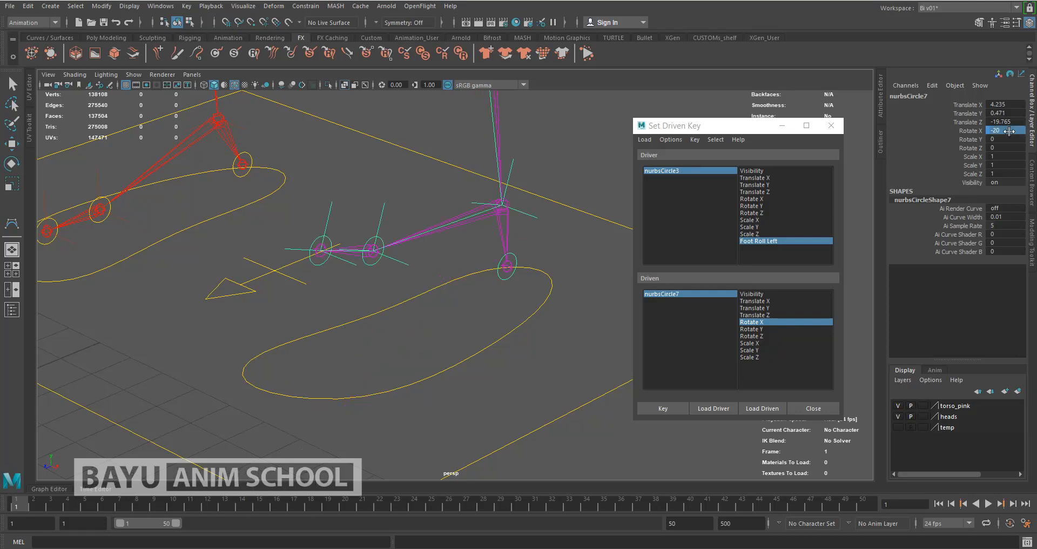
left_click_drag(430, 375, 377, 357, "alt")
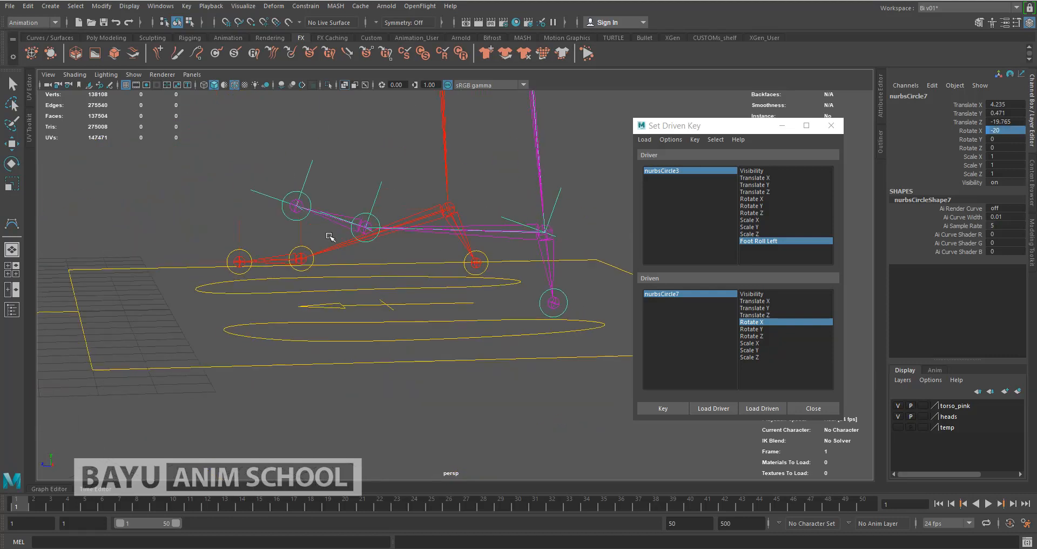
double_click(1016, 130)
key("Tab")
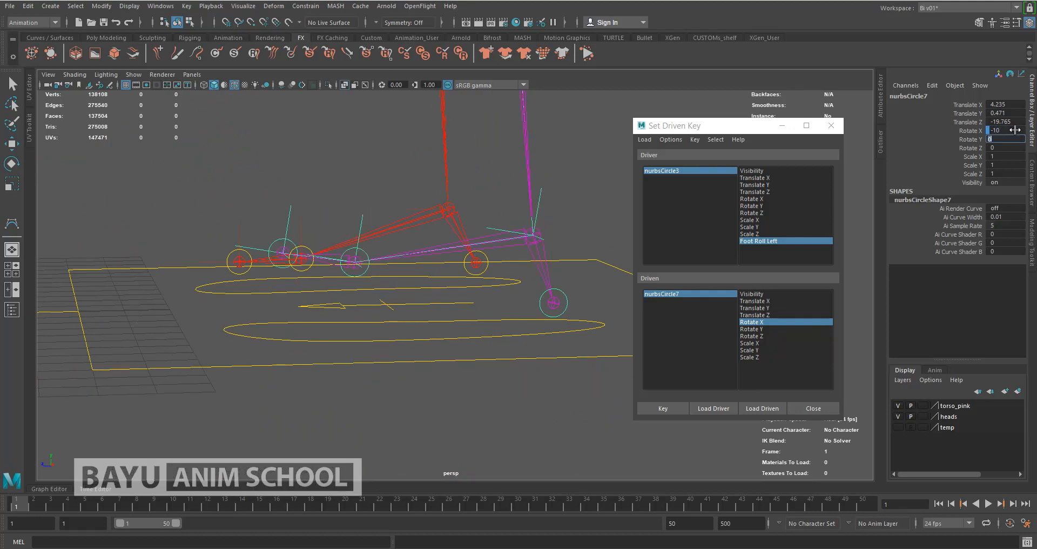
left_click(663, 409)
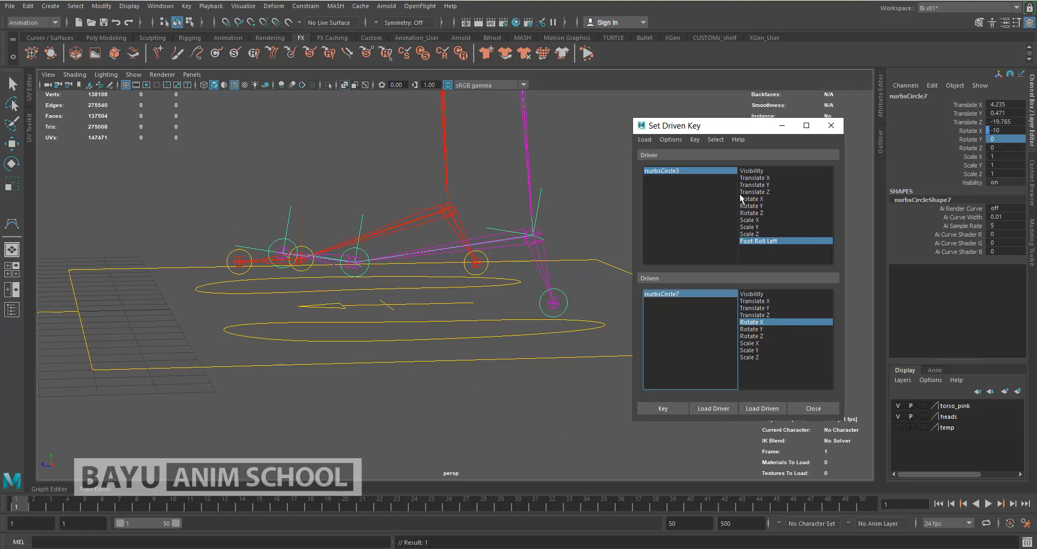
Select the driver nurbsCircle3 and return its Foot Roll Left to 0
left_click(715, 172)
key("w")
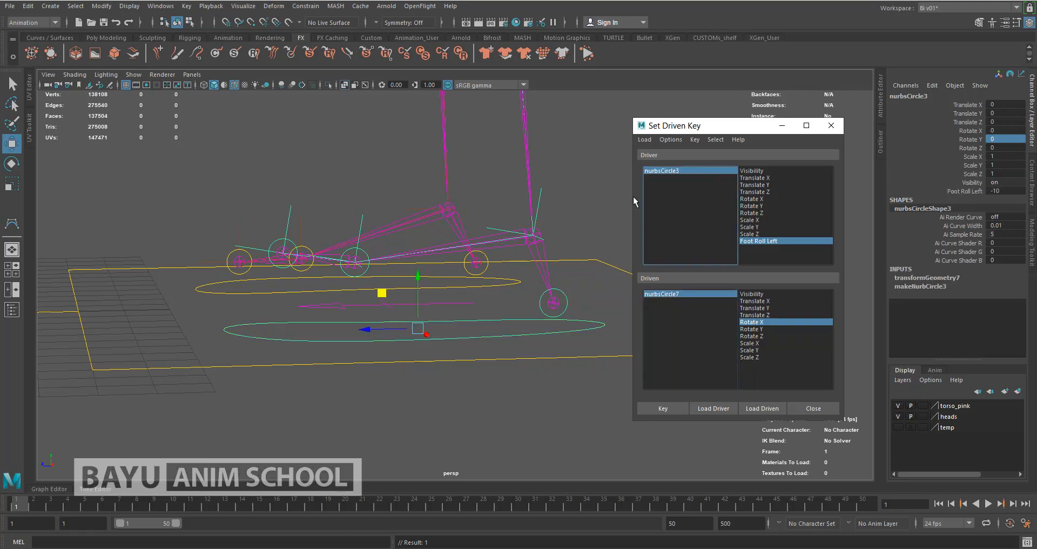
left_click_drag(451, 340, 495, 358, "alt")
middle_click_drag(495, 358, 492, 310, "alt")
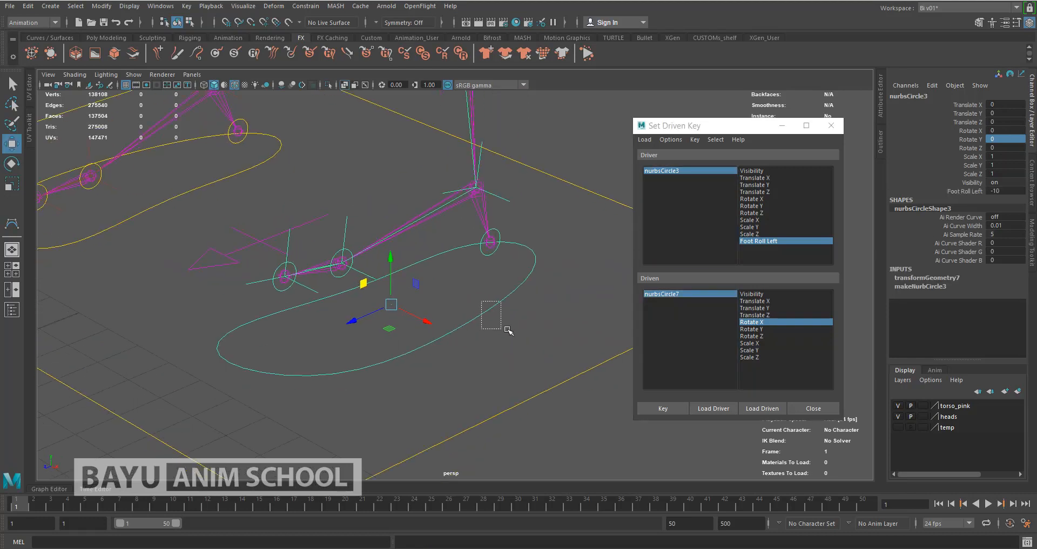
double_click(1004, 191)
type("0")
key("Return")
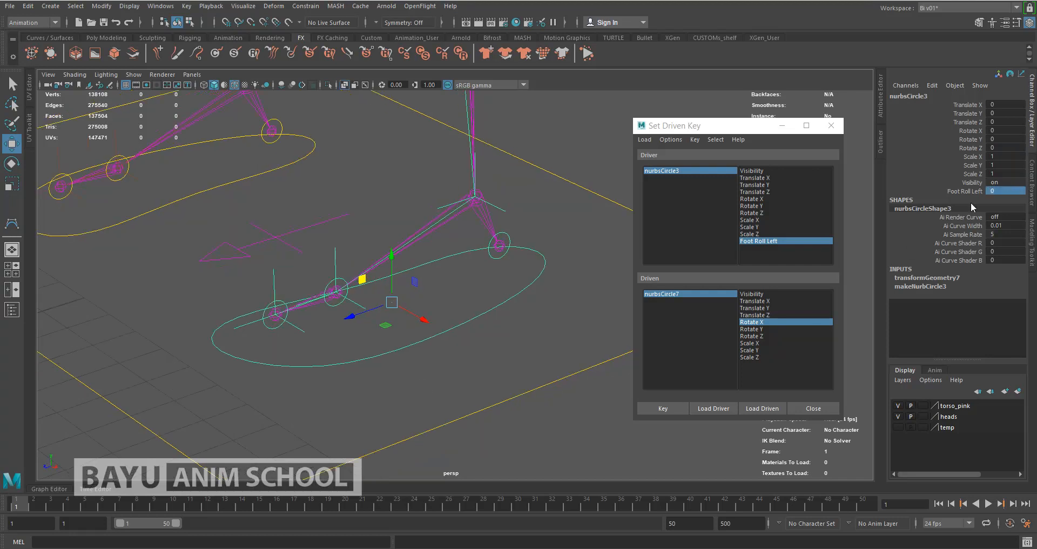
Scrub Foot Roll Left down to -10 to check the left foot's roll, and reset the attribute
left_click(960, 191)
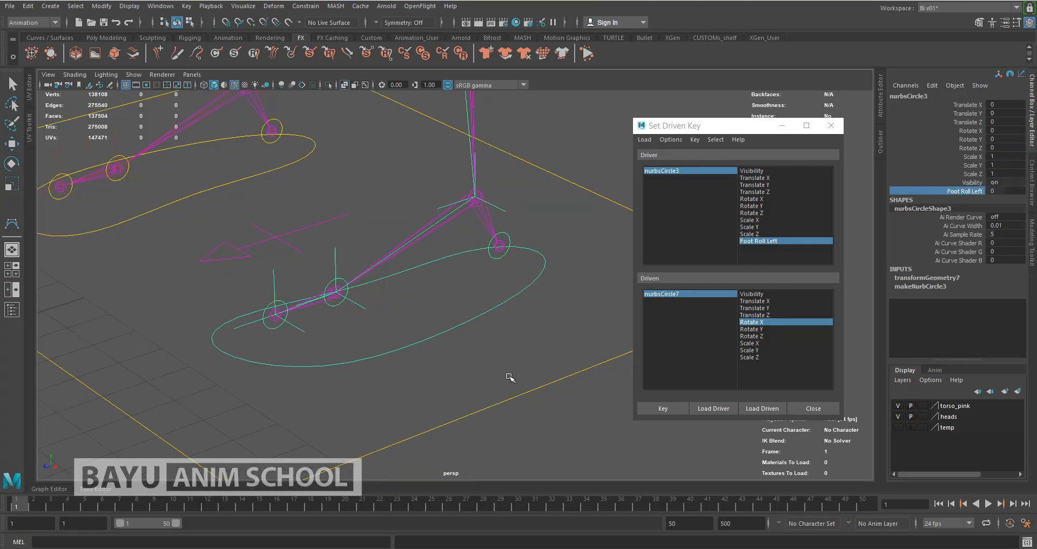
middle_click_drag(463, 379, 357, 375)
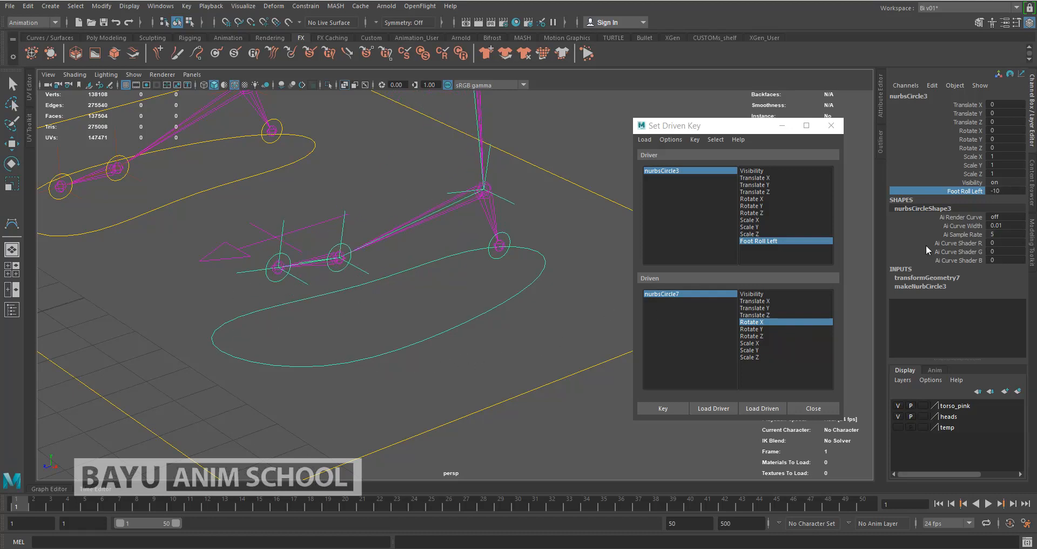
double_click(1005, 191)
key("Return")
Select the right foot's outline controller nurbsCircle4
left_click_drag(340, 347, 356, 400, "alt")
middle_click_drag(357, 400, 379, 387, "alt")
left_click_drag(380, 387, 378, 400, "alt")
left_click(305, 392)
key("w")
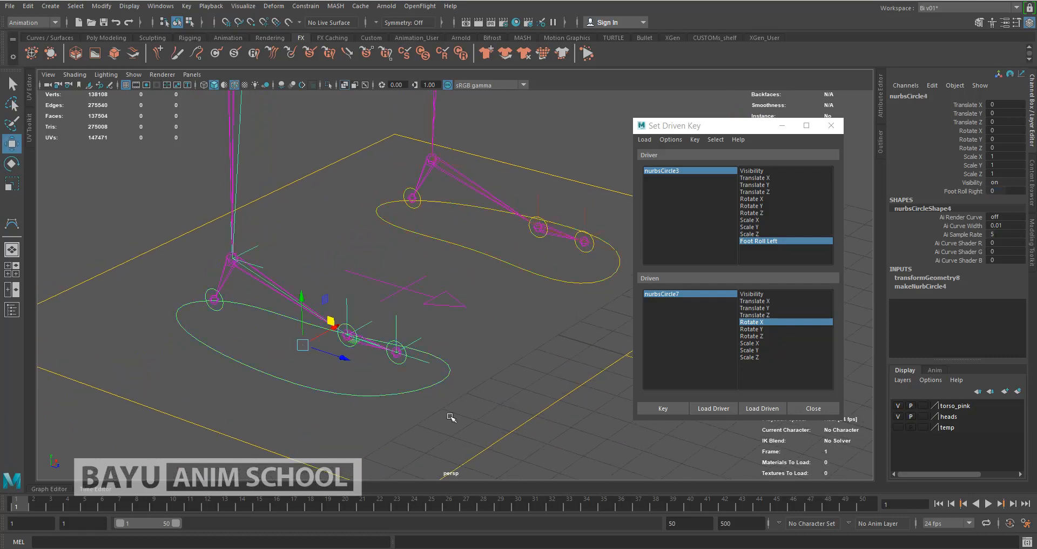
Review nurbsCircle4's extra attribute Foot Roll Right and the commands for adding or editing attributes
left_click(881, 99)
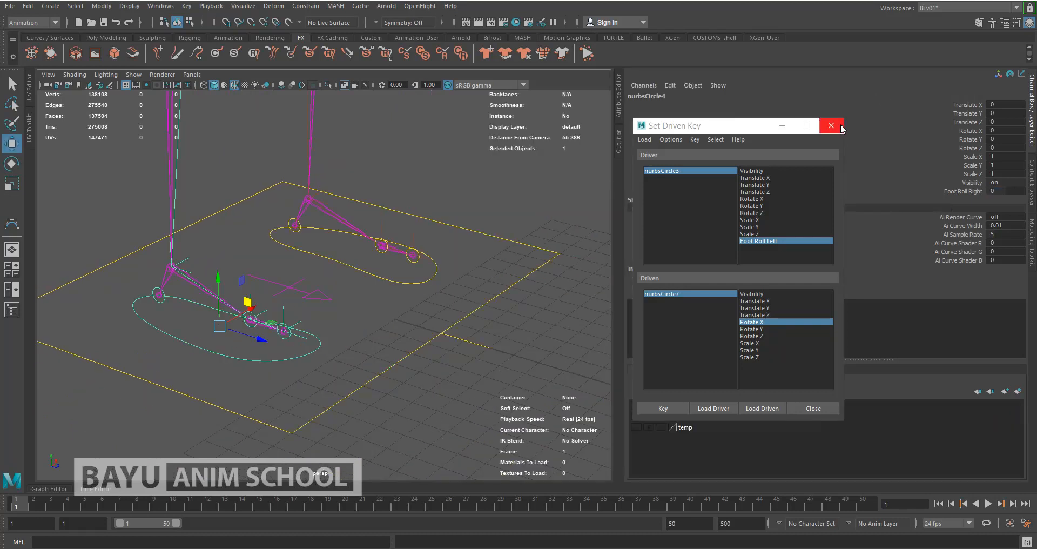
left_click_drag(751, 125, 516, 175)
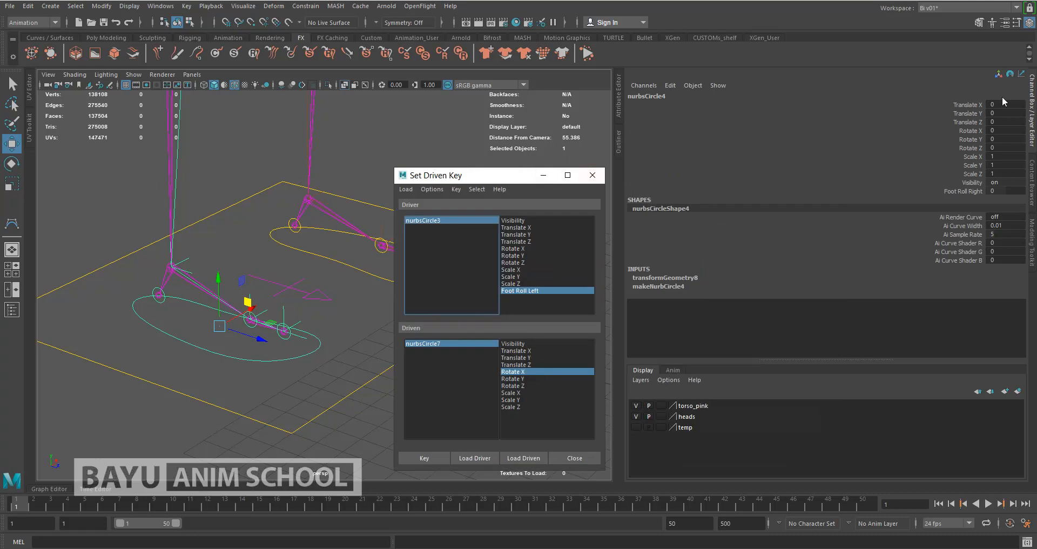
left_click_drag(624, 121, 891, 109)
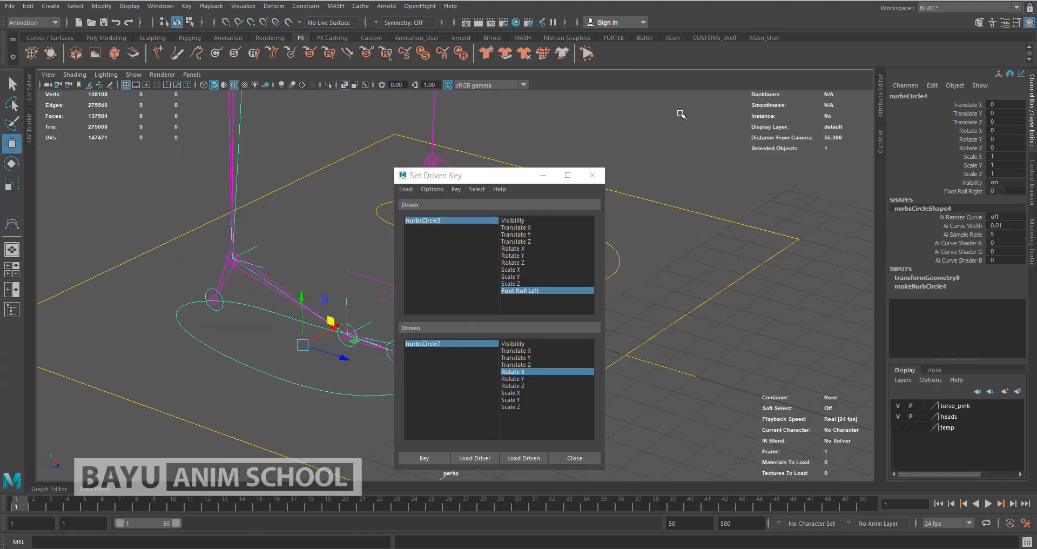
left_click(880, 95)
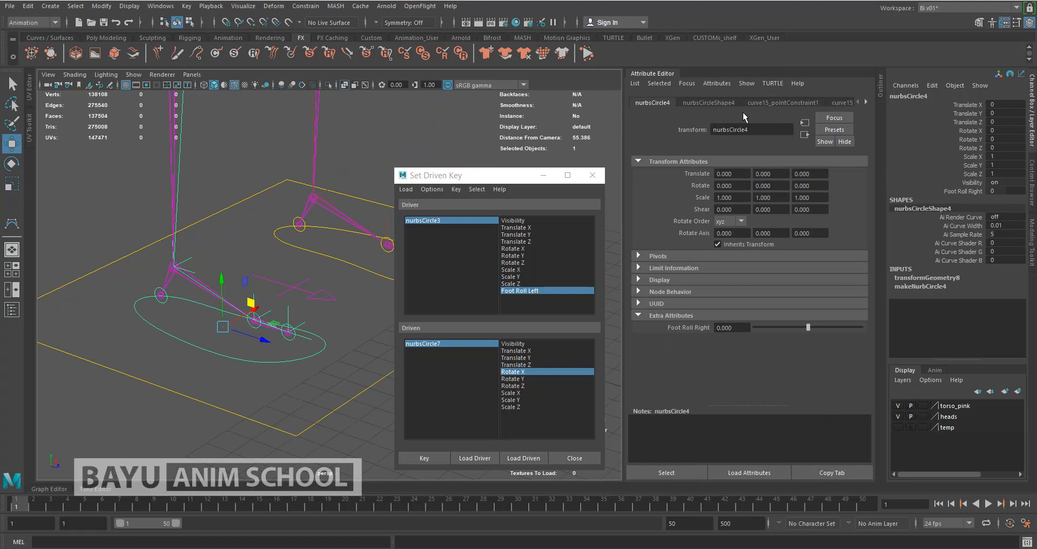
left_click(716, 83)
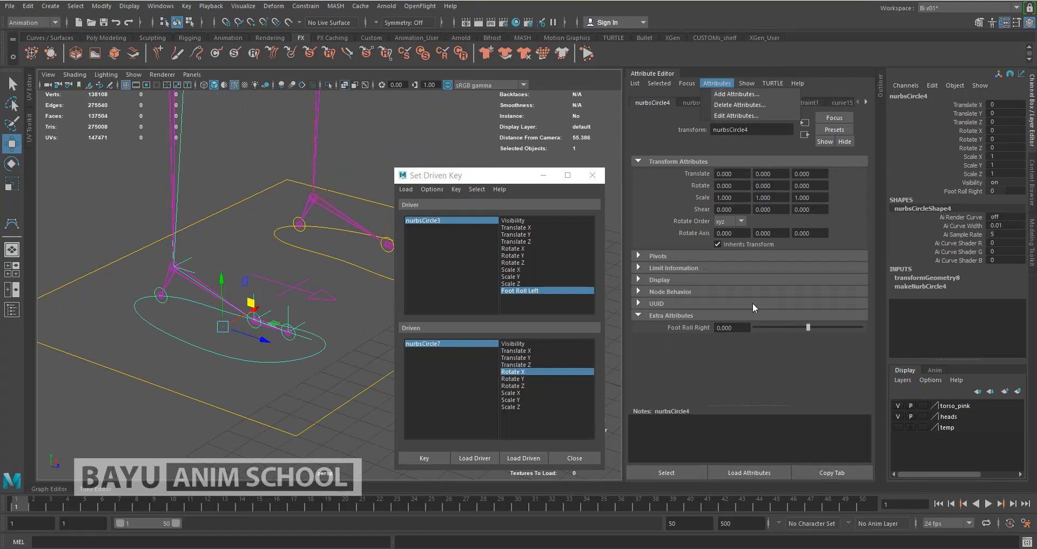
left_click(662, 74)
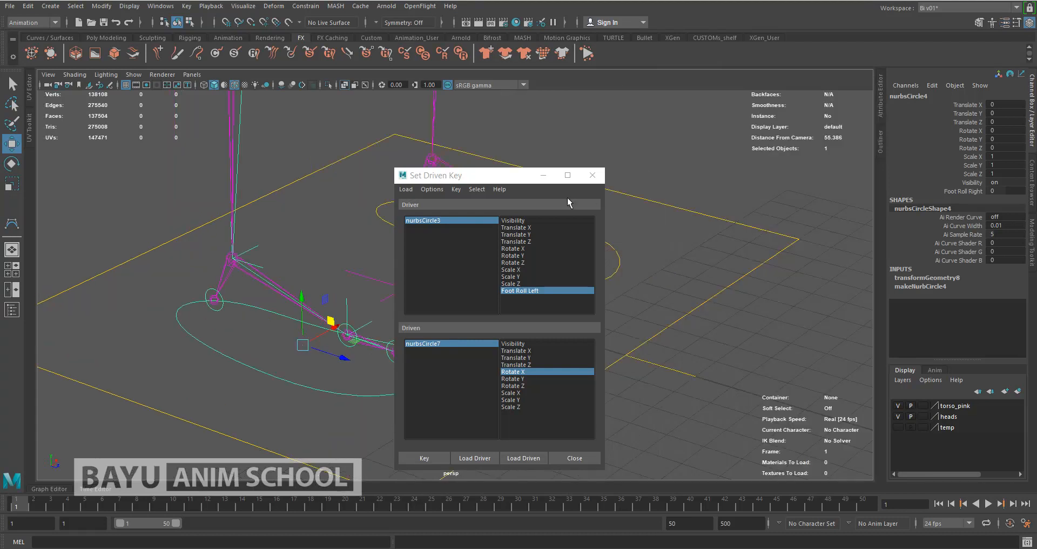
left_click_drag(514, 180, 758, 153)
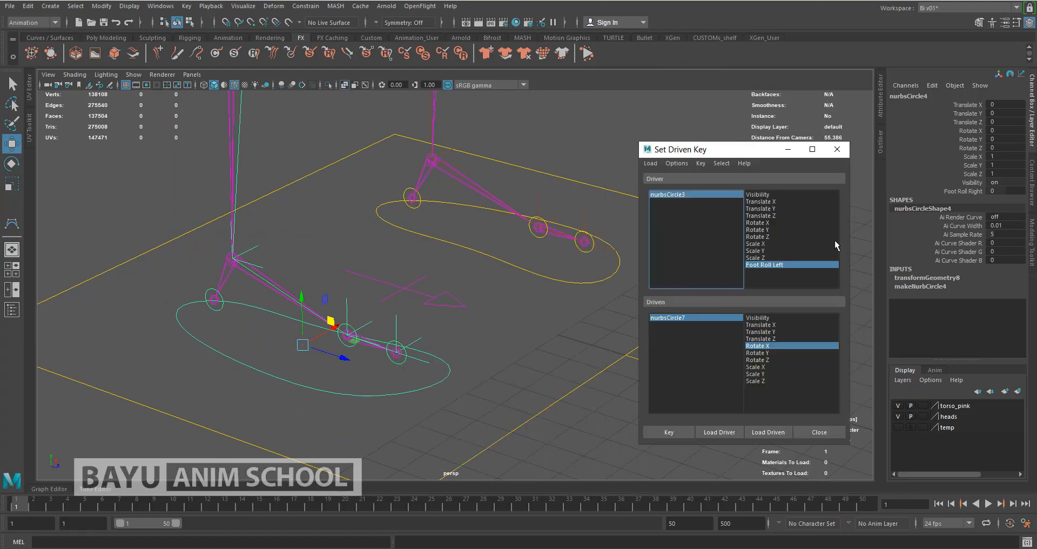
Load nurbsCircle4's Foot Roll Right as driver, with Rotate X of nurbsCircle8 and nurbsCircle9 as driven, and key both at 0
left_click(698, 432)
left_click(768, 265)
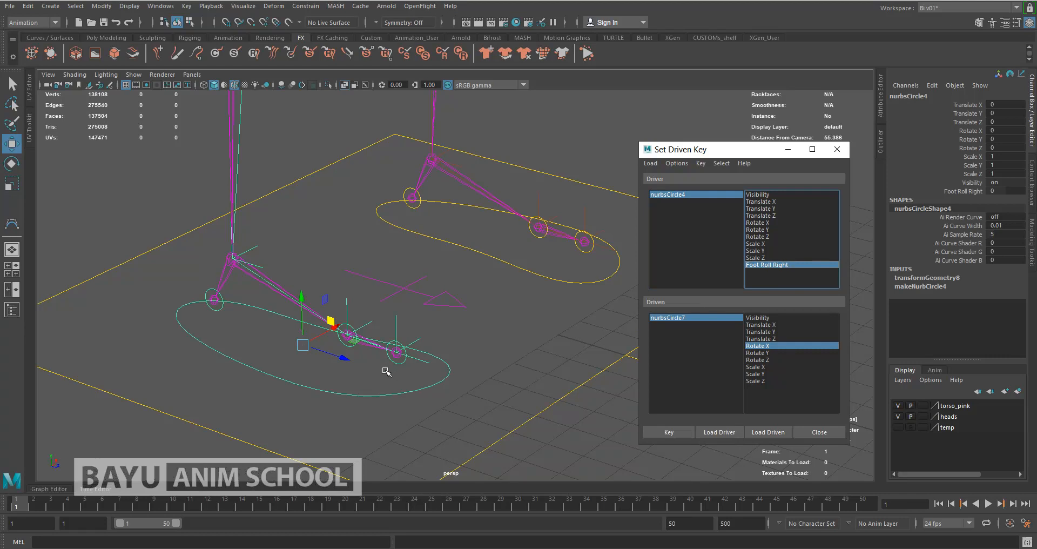
left_click(368, 376)
left_click(353, 344)
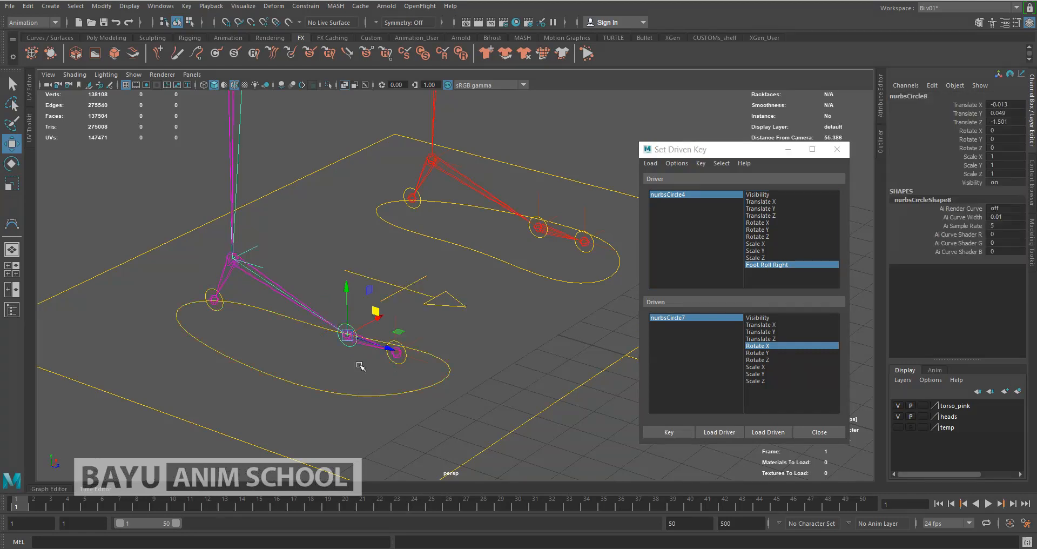
left_click(768, 432)
left_click_drag(681, 317, 681, 322)
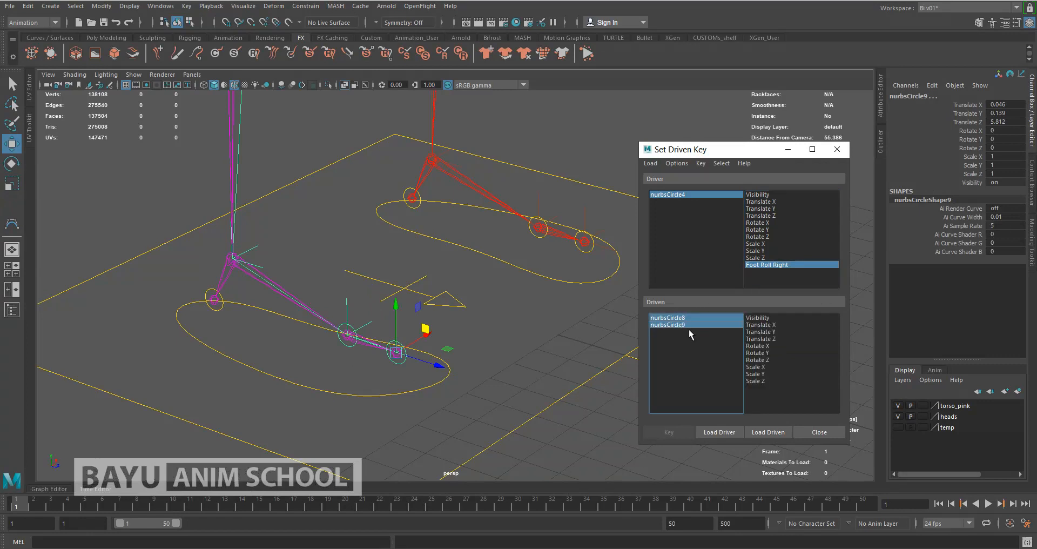
left_click(769, 346)
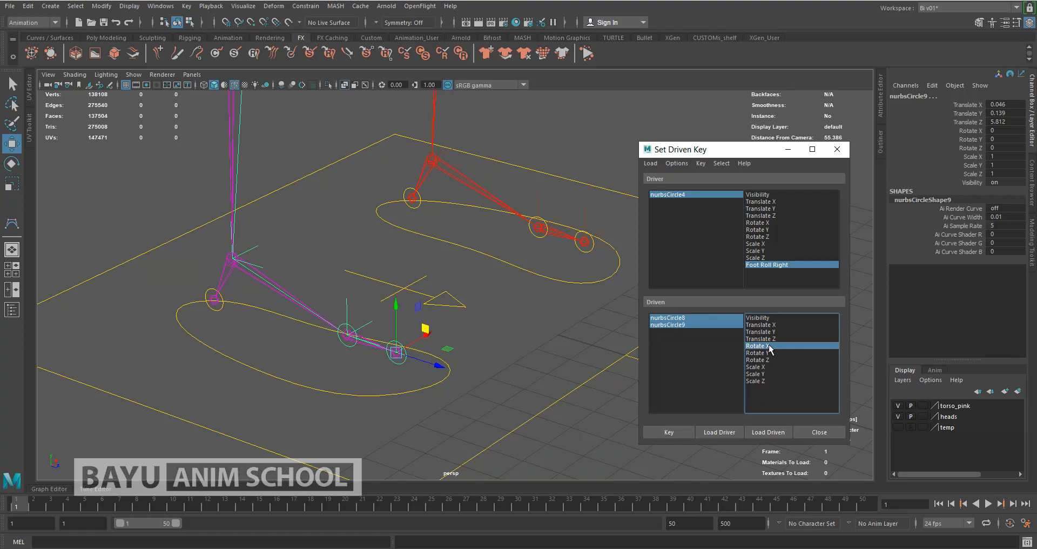
left_click(669, 432)
Set Foot Roll Right to 5 and the ball circle nurbsCircle8's Rotate X to 30, and key that pose
left_click(707, 317)
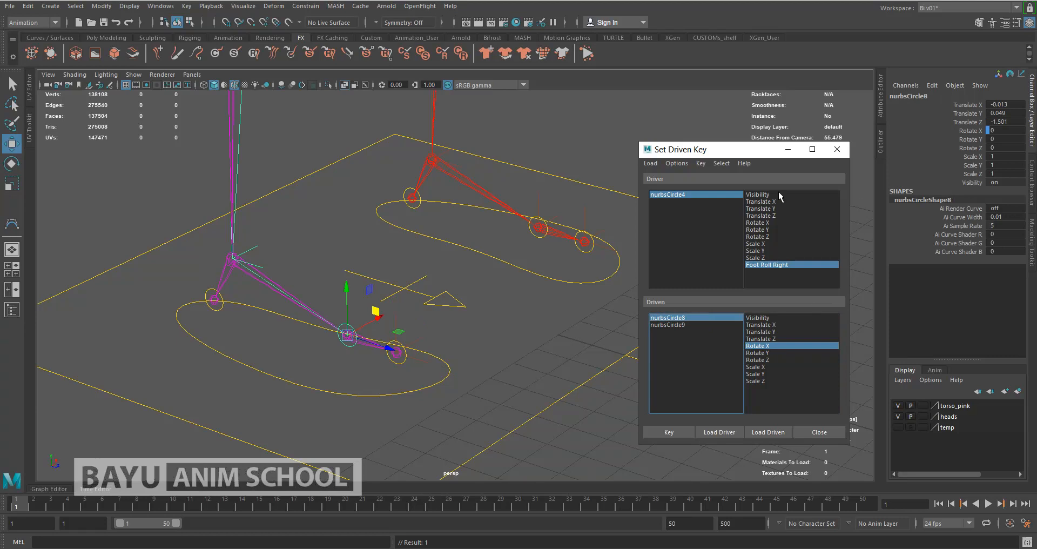
left_click(739, 195)
double_click(1003, 190)
type("5")
key("Return")
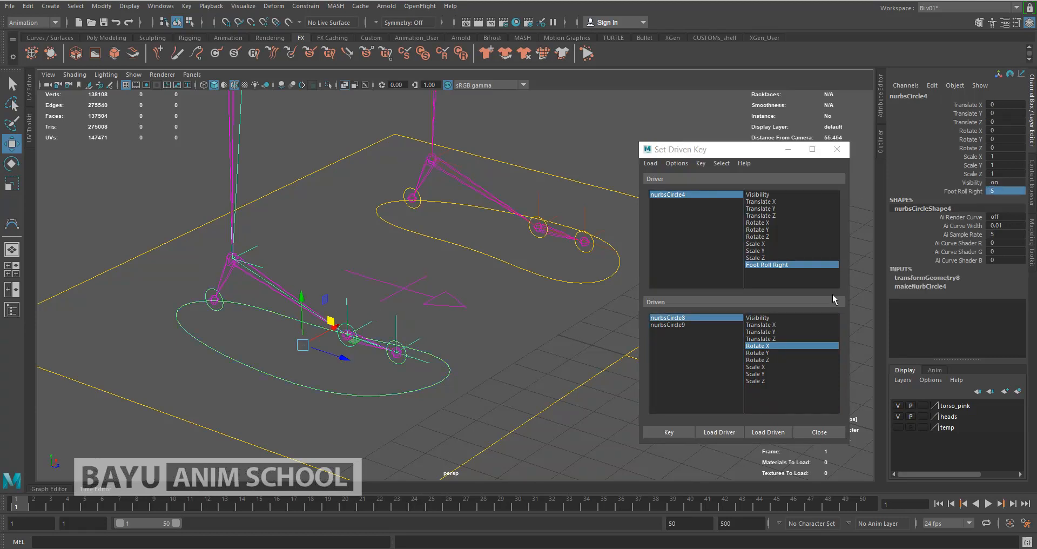
left_click(727, 318)
double_click(1004, 131)
type("30")
key("Return")
left_click(674, 432)
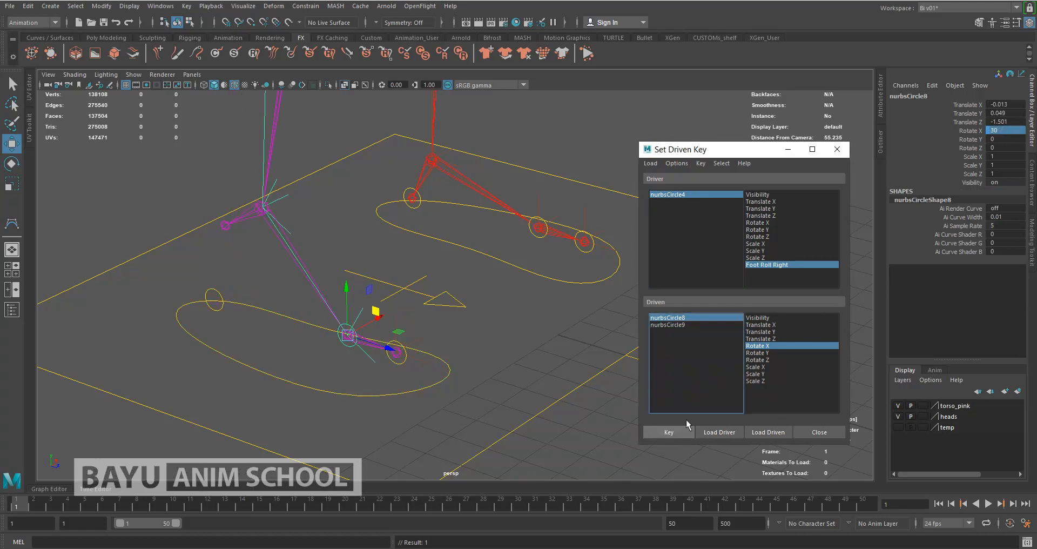
Set Foot Roll Right to 10 and nurbsCircle8's Rotate X to 0, and key that pose
left_click(734, 194)
double_click(1005, 191)
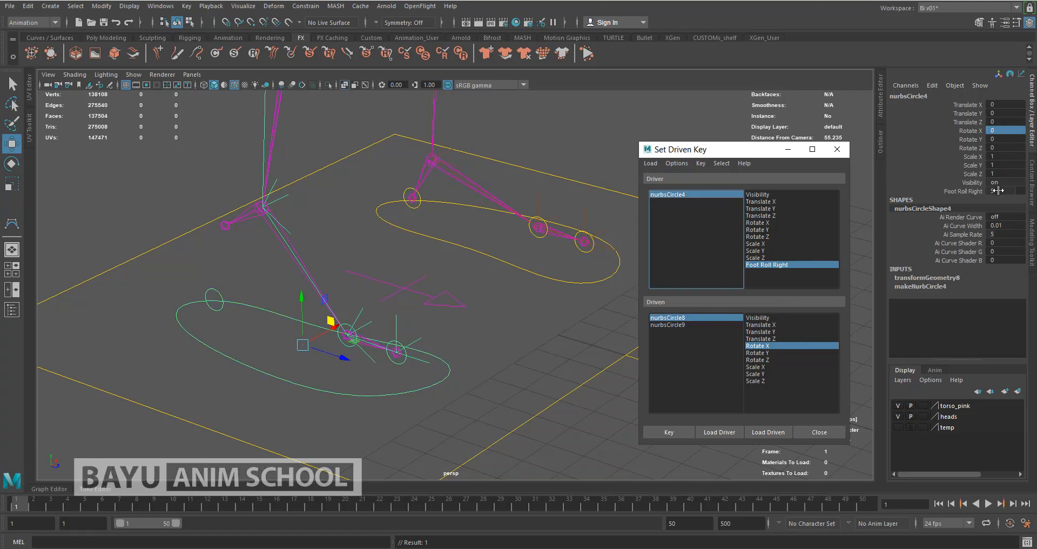
type("5")
key("Return")
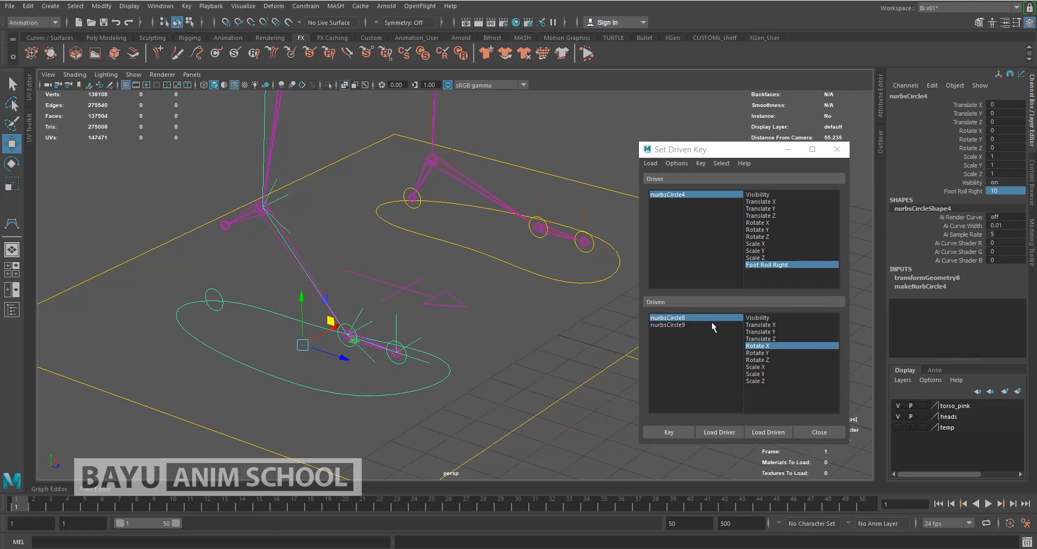
left_click(719, 317)
double_click(1005, 131)
type("0")
key("Return")
left_click(668, 432)
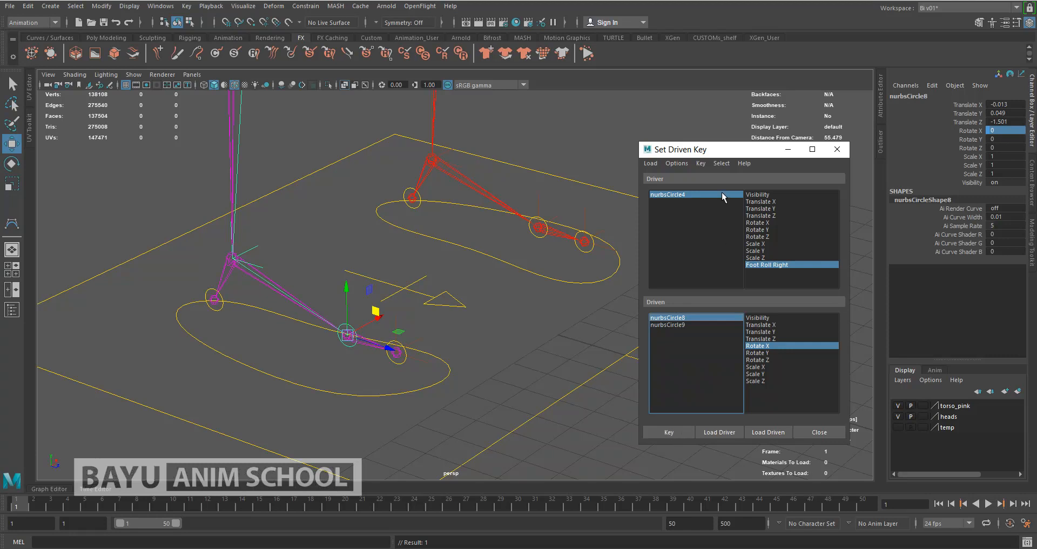
Choose nurbsCircle9's Rotate X as driven, set nurbsCircle4's Foot Roll Right to 0, and key that pose
left_click(678, 325)
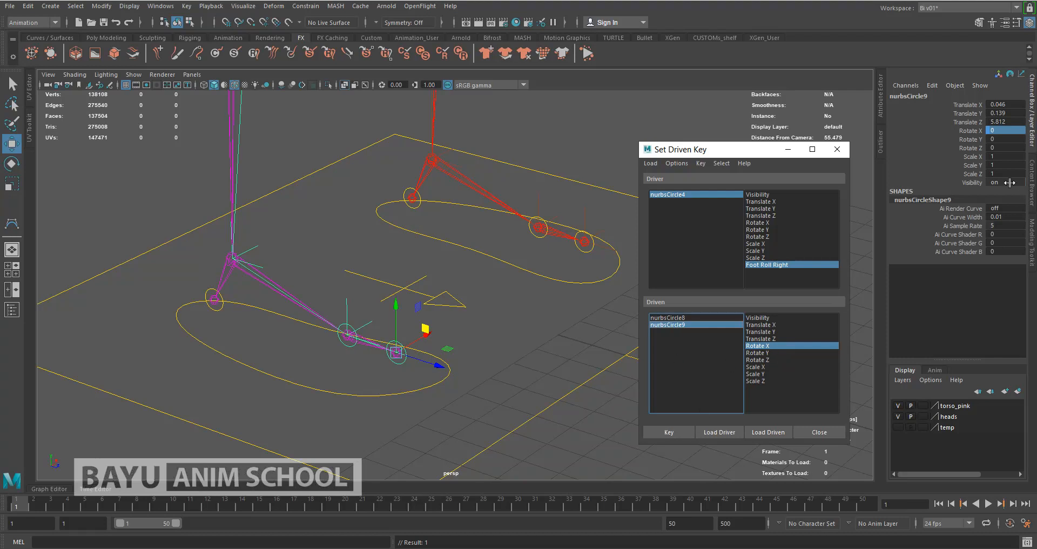
left_click(727, 193)
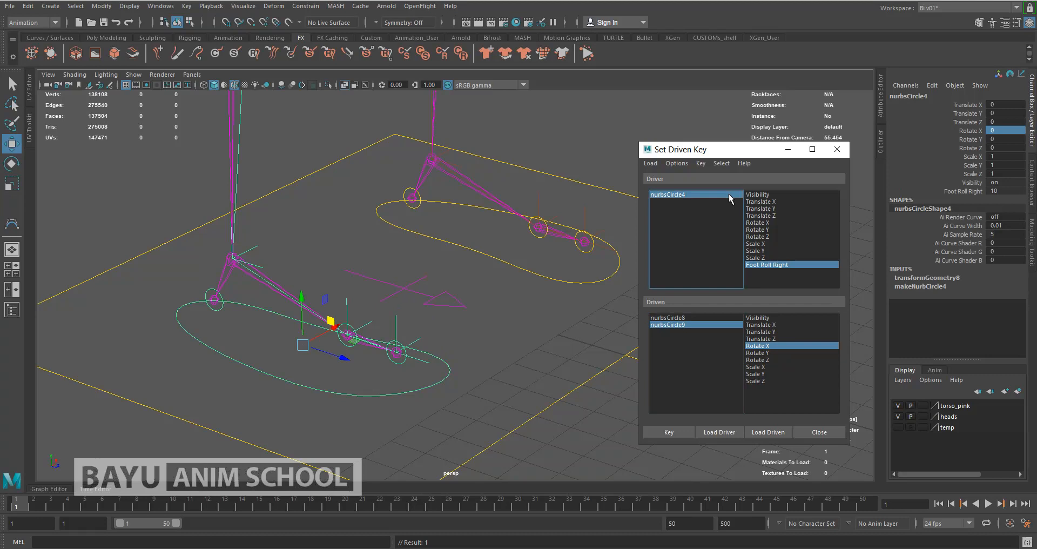
double_click(1002, 190)
type("0")
key("Return")
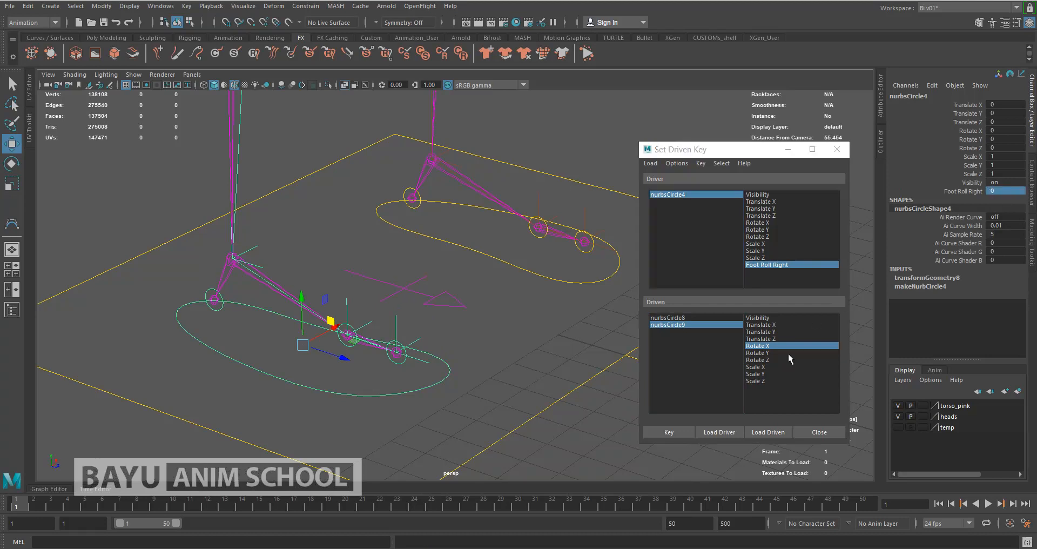
left_click(659, 432)
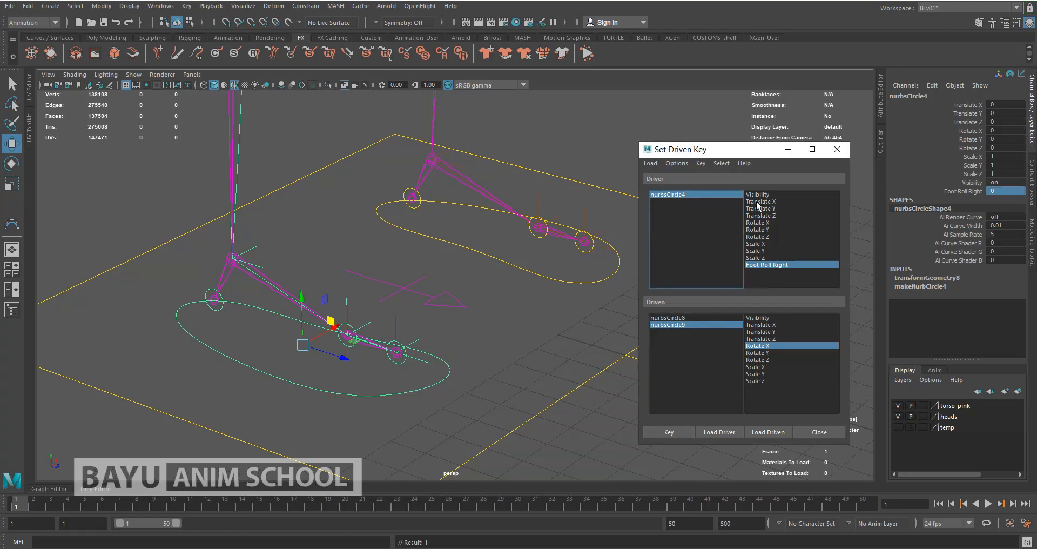
Set Foot Roll Right to 5 and key nurbsCircle9's Rotate X without changing its rotation
double_click(998, 190)
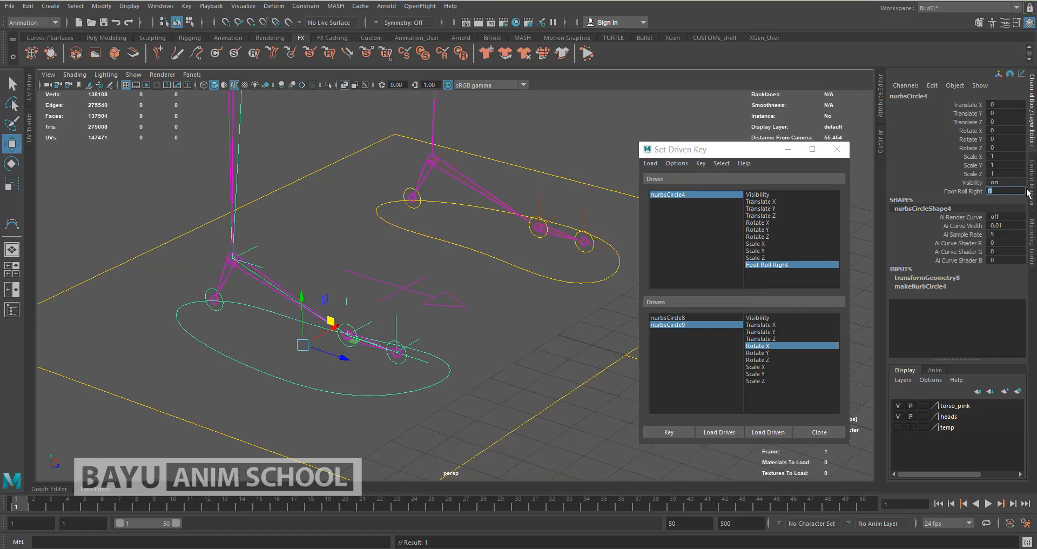
key("Return")
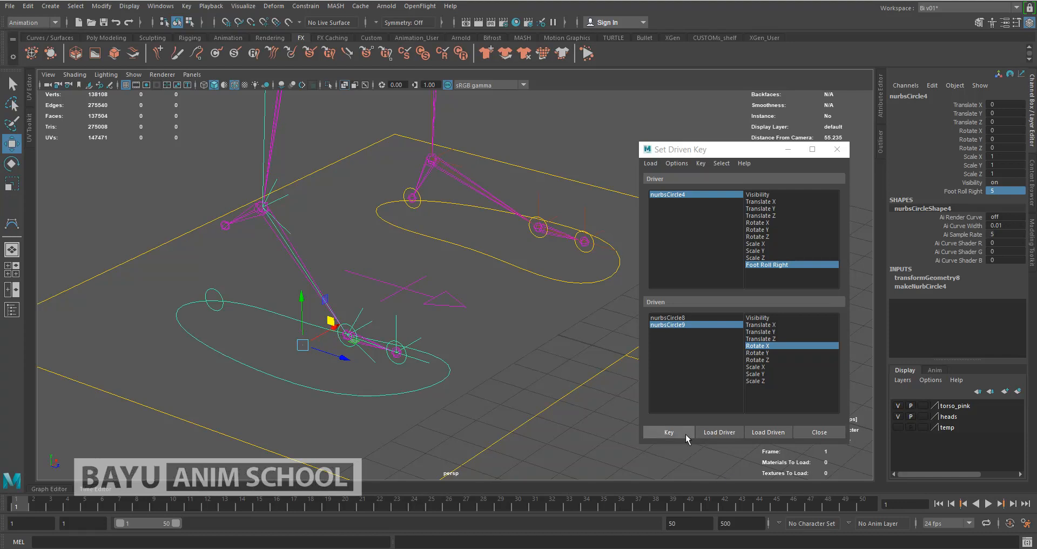
left_click(676, 433)
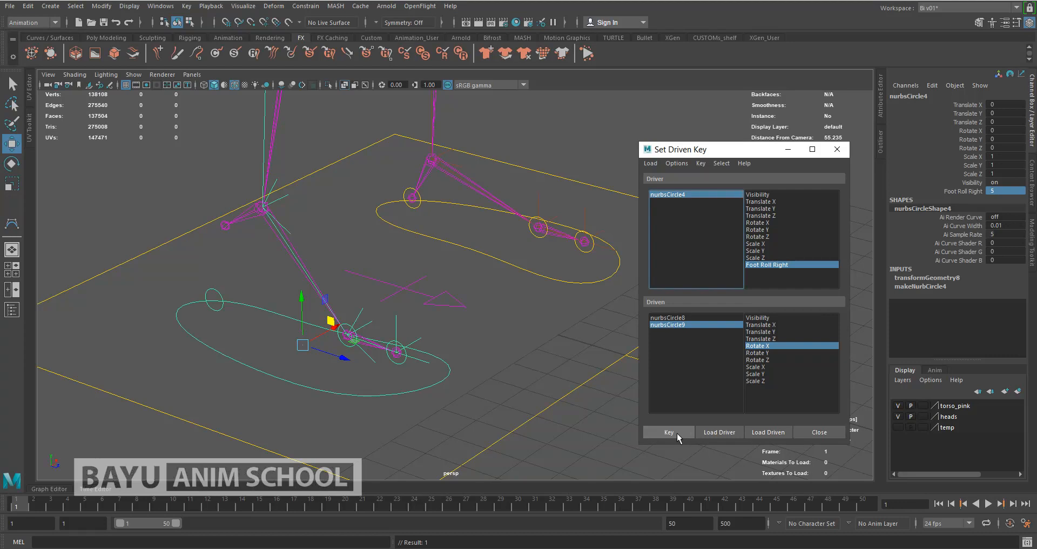
Set Foot Roll Right to 10 and the toe circle nurbsCircle9's Rotate X to 40, and key that pose
double_click(1005, 191)
key("Return")
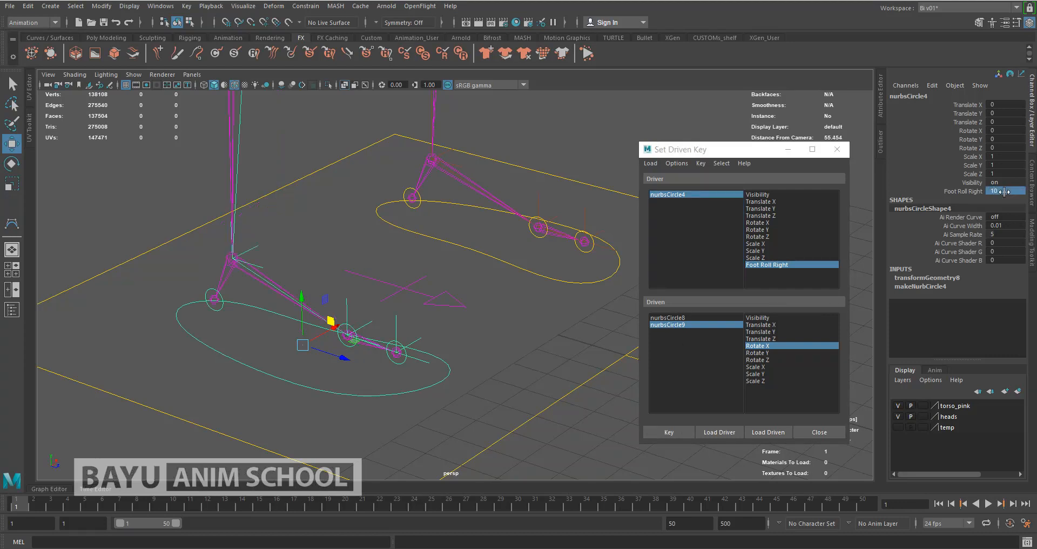
left_click(690, 324)
left_click(1005, 130)
double_click(1006, 130)
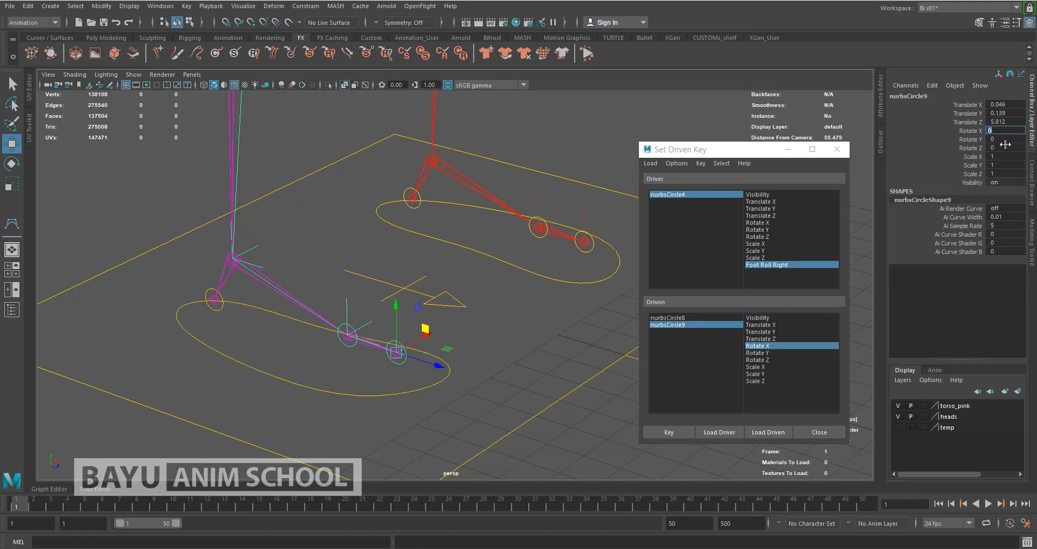
key("Return")
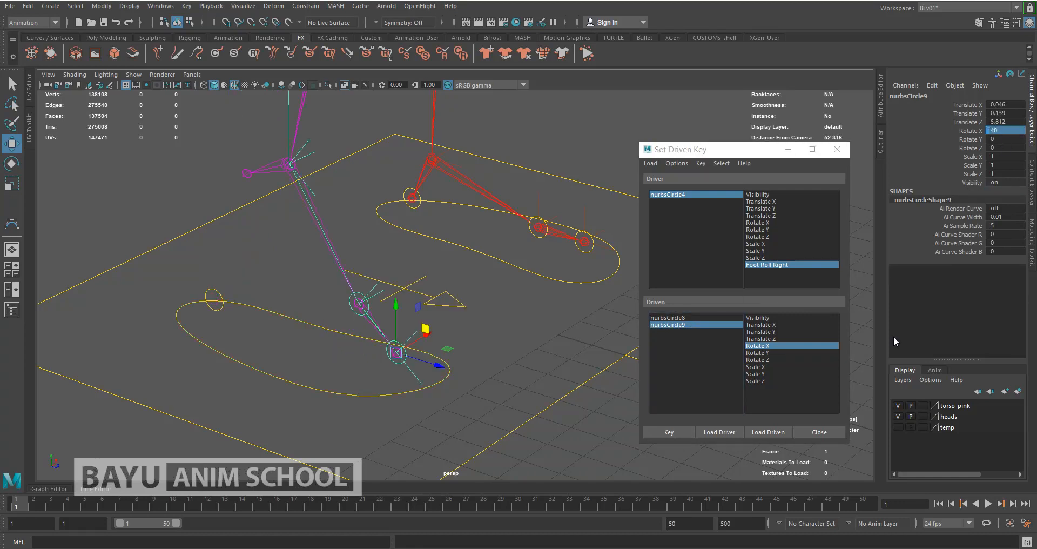
left_click(674, 431)
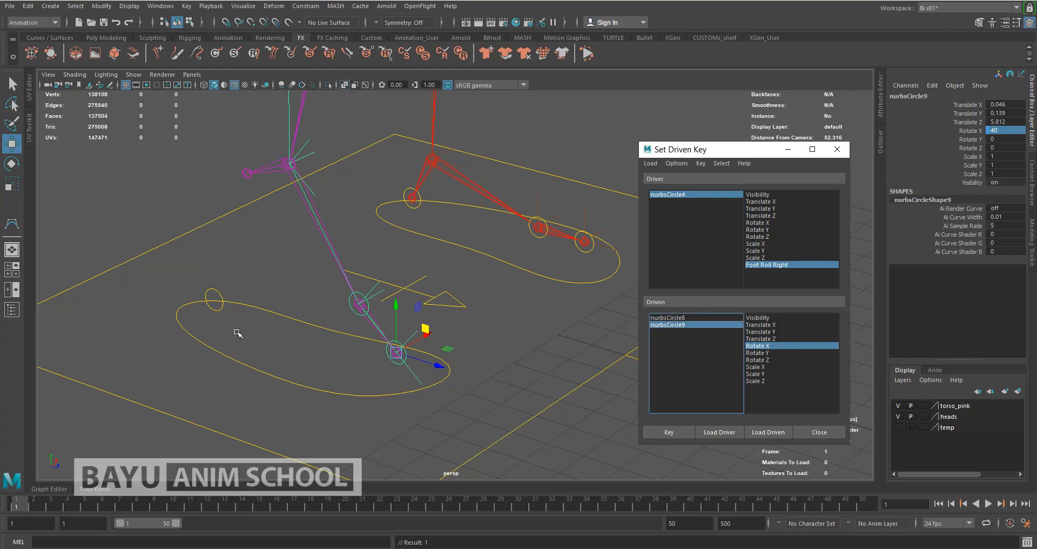
Load the heel circle nurbsCircle10 as driven, set Foot Roll Right to 0, and key nurbsCircle10's Rotate X
left_click(218, 311)
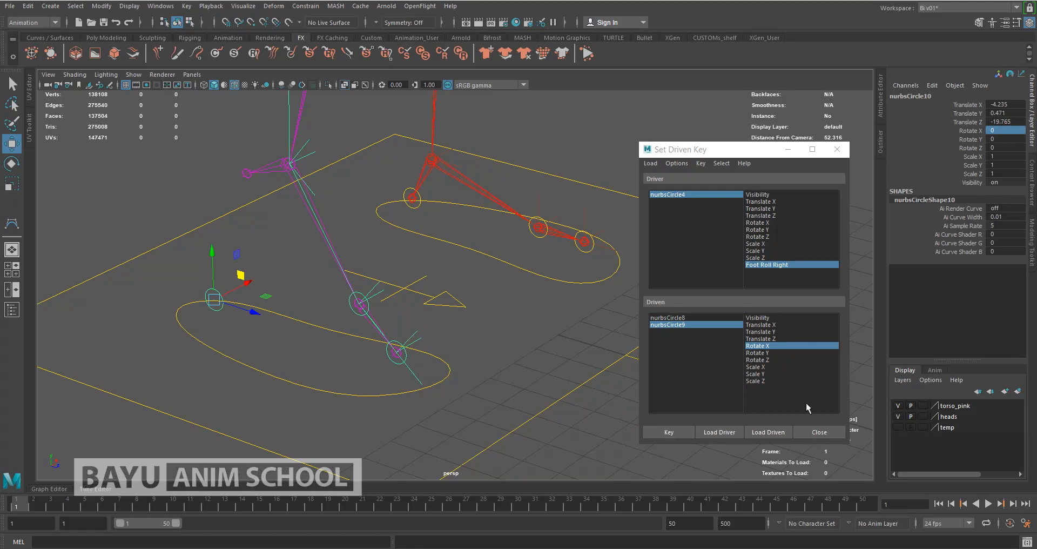
left_click(769, 432)
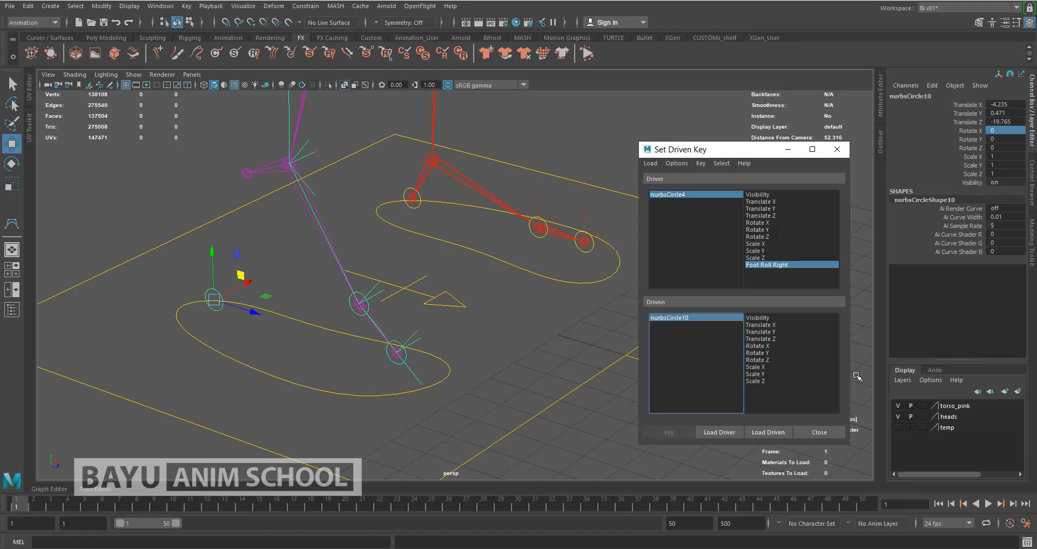
left_click(726, 195)
left_click(1008, 191)
left_click(1009, 191)
type("0")
key("Return")
left_click(739, 319)
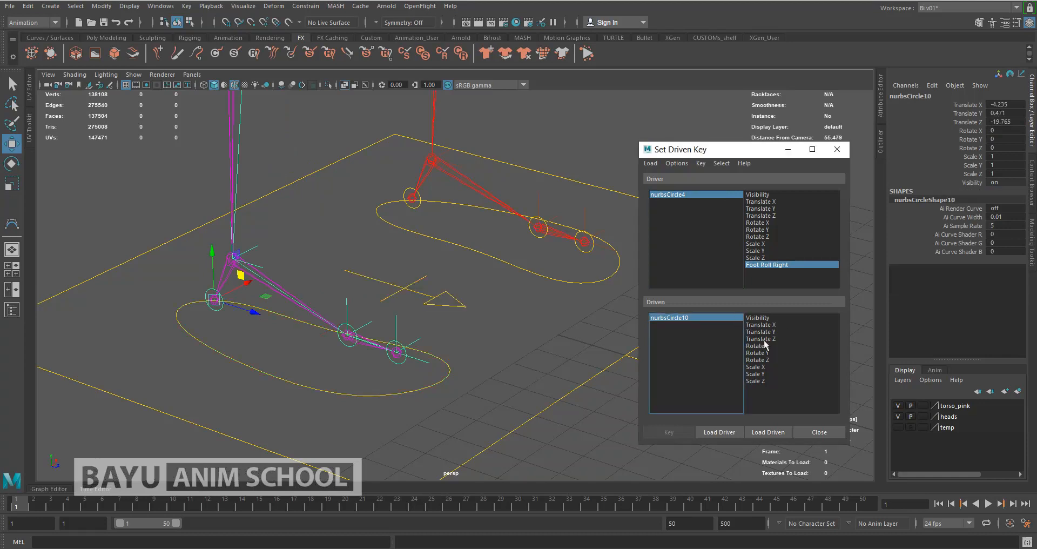
left_click(757, 345)
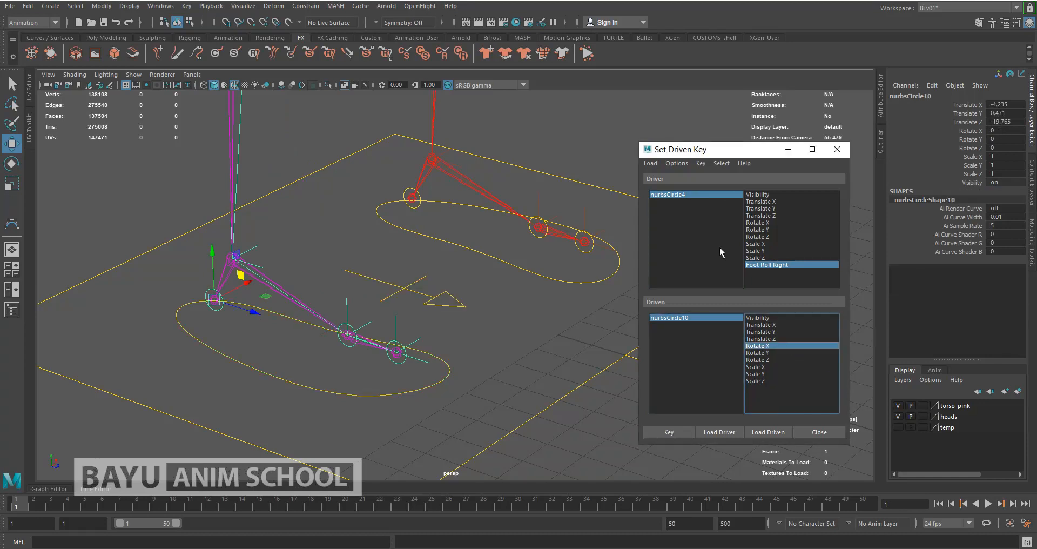
left_click(679, 432)
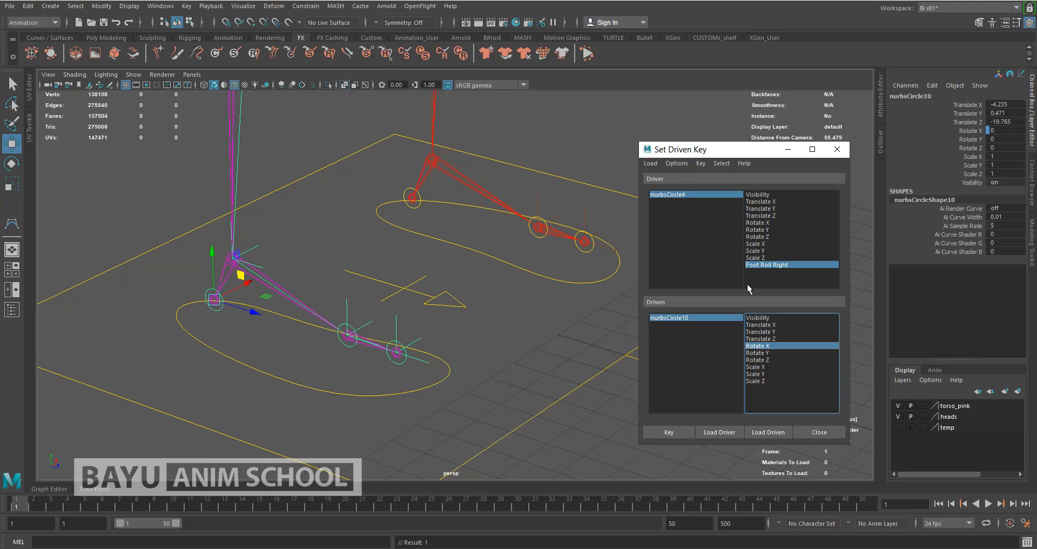
left_click(728, 195)
double_click(999, 191)
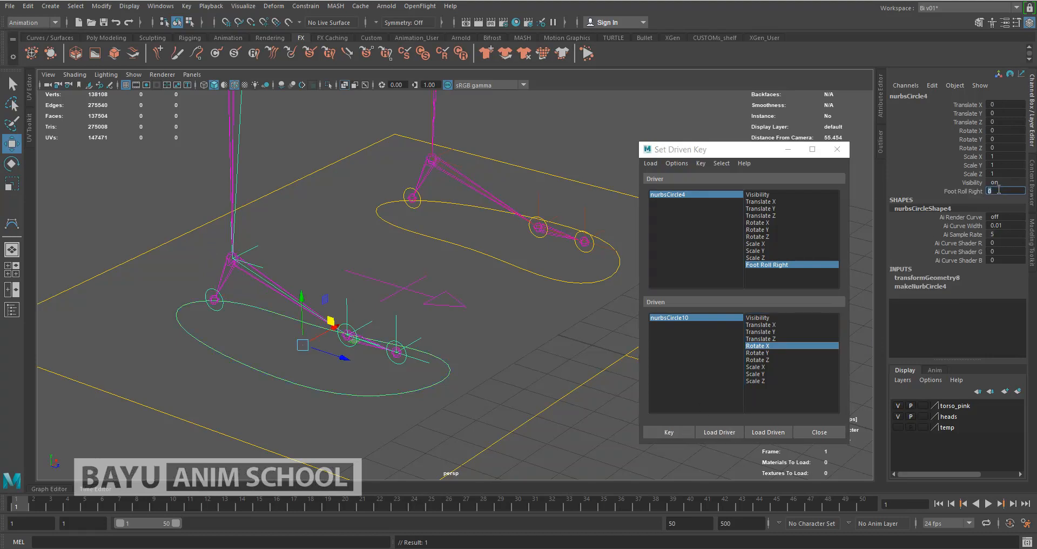
key("Return")
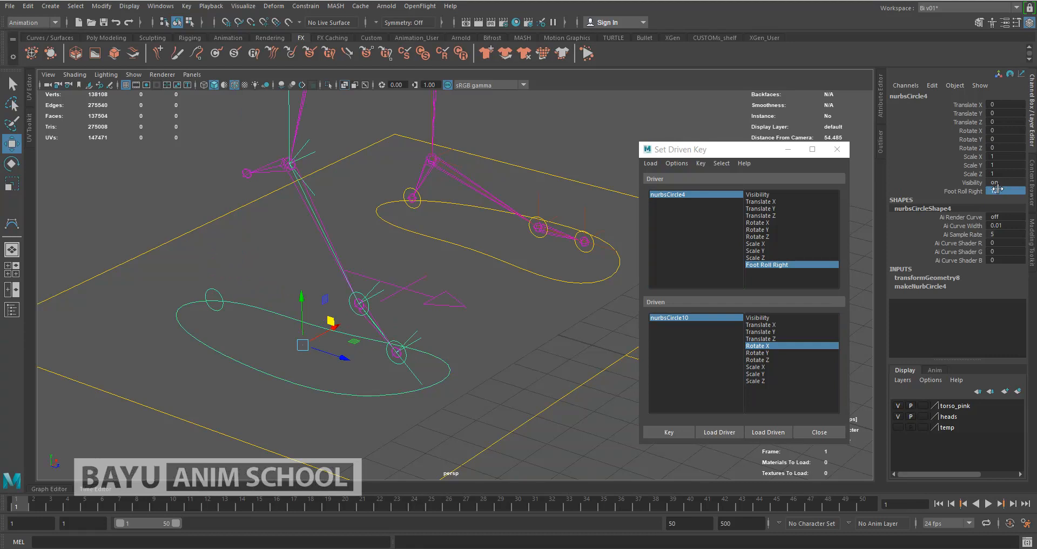
left_click(738, 318)
double_click(1009, 130)
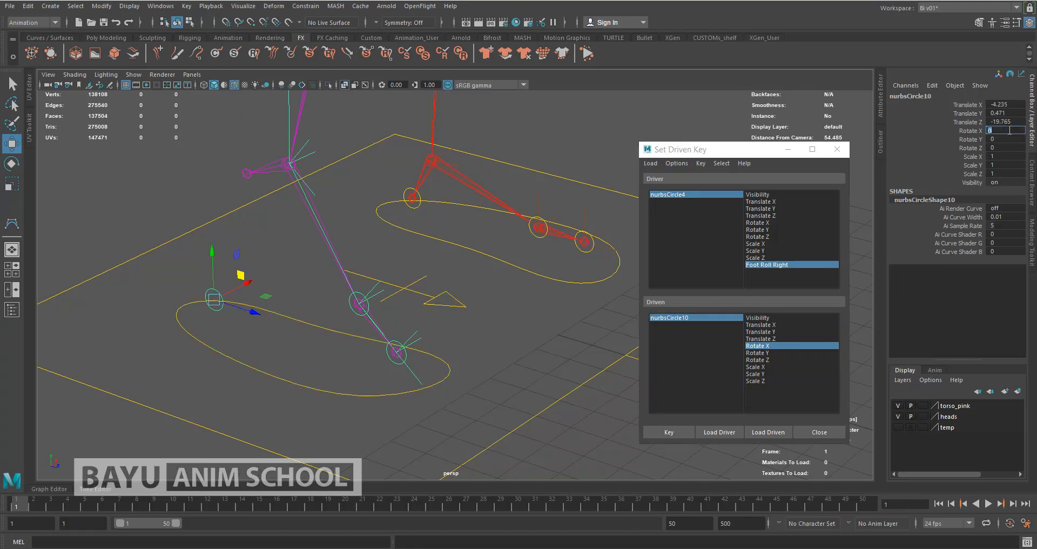
key("Return")
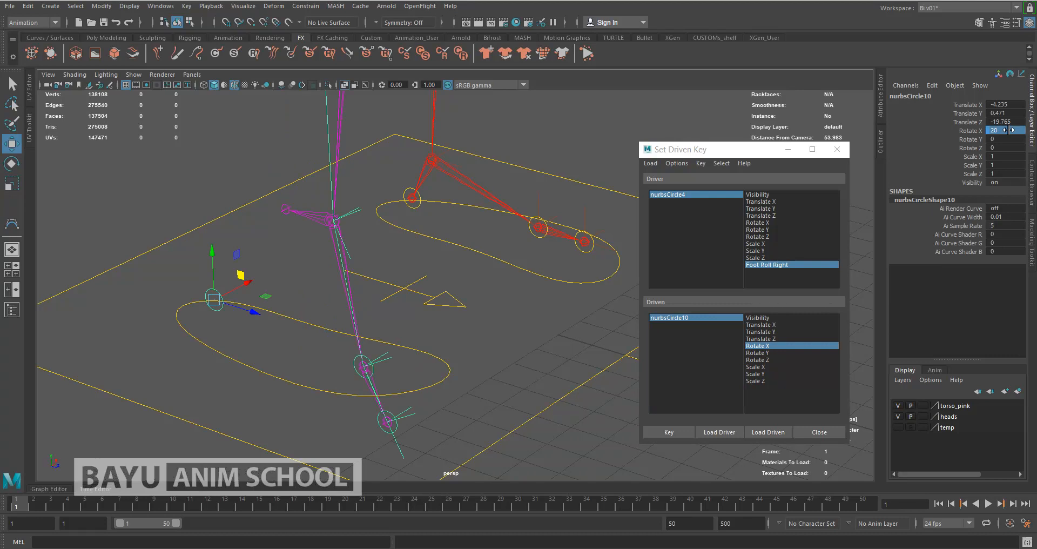
Set nurbsCircle4's Foot Roll Right to -10 and reselect the heel circle nurbsCircle10
left_click(735, 195)
left_click(1005, 191)
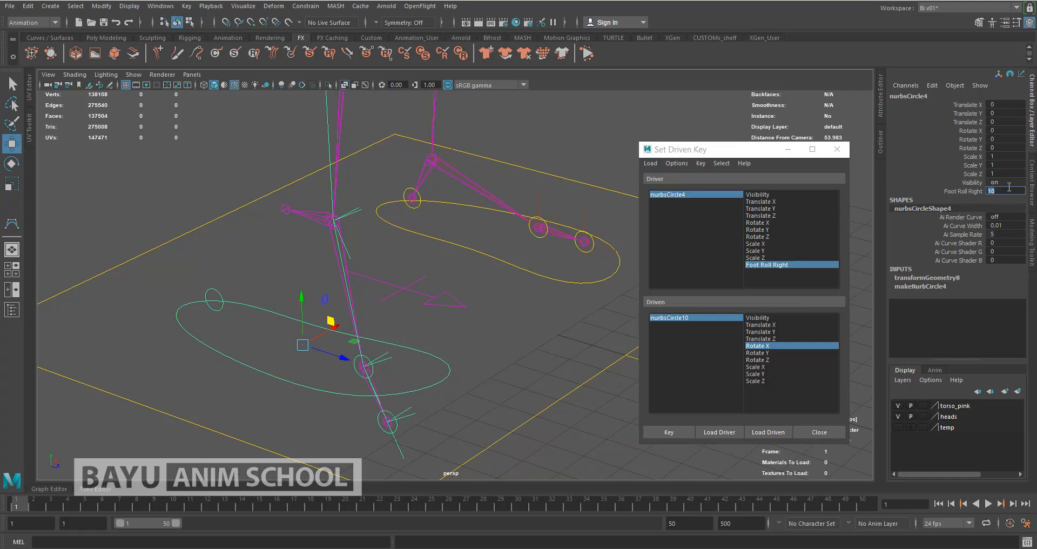
key("Tab")
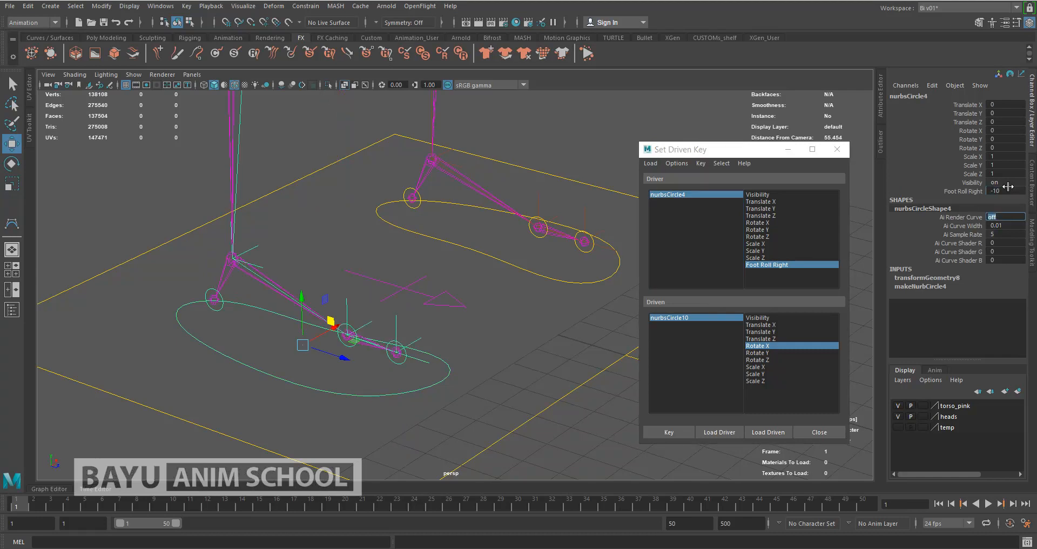
left_click(713, 315)
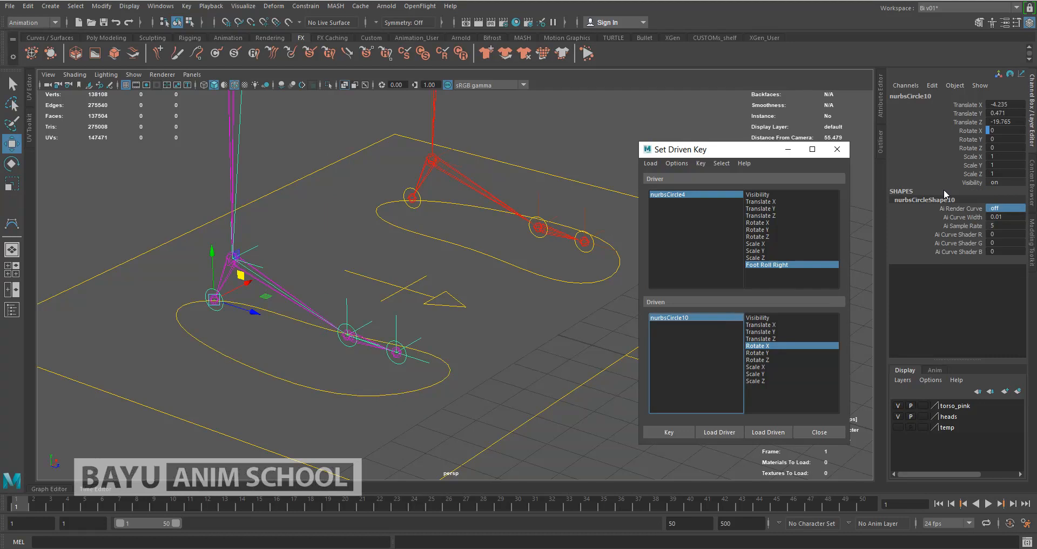
Try Rotate X values of 20, -20 and 10 on the heel circle nurbsCircle10 to compare the foot's tilt
left_click(1005, 130)
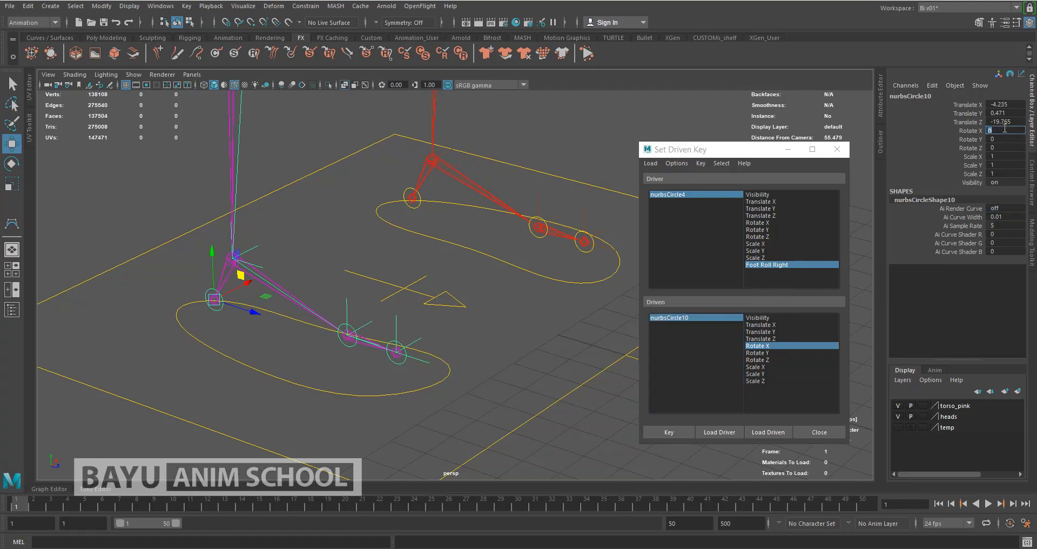
type("20")
key("Return")
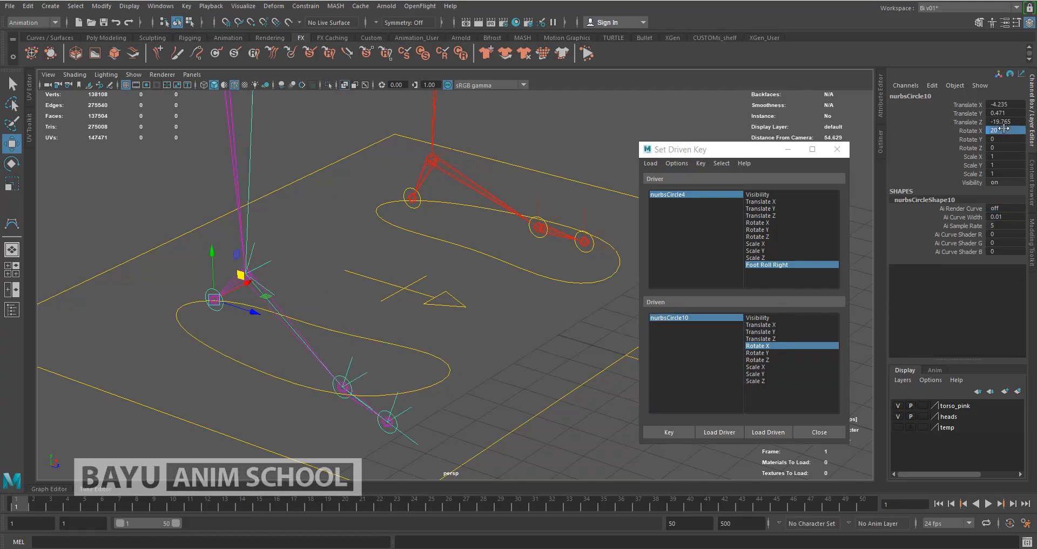
left_click(1006, 130)
type("-20")
key("Return")
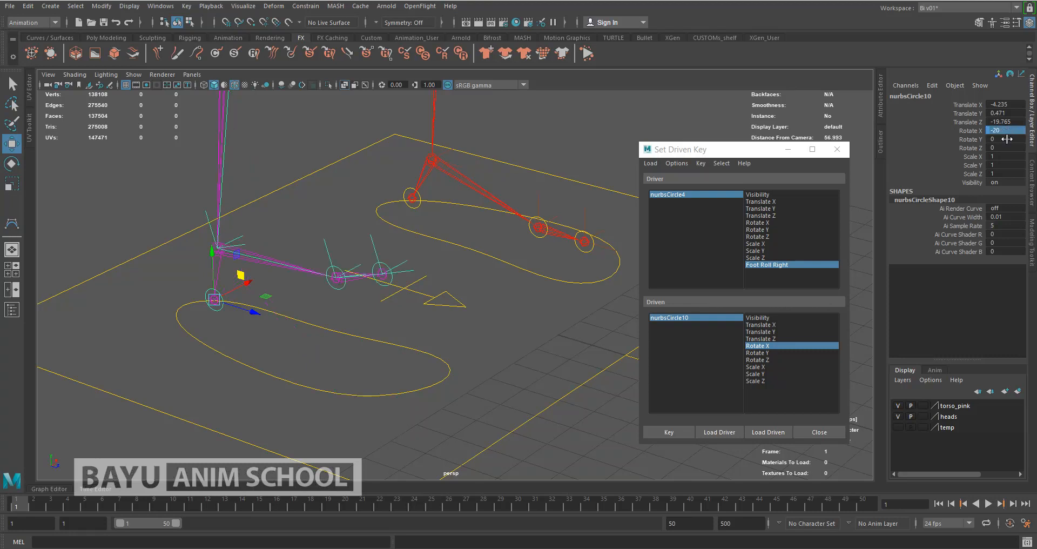
left_click_drag(430, 343, 451, 338, "alt")
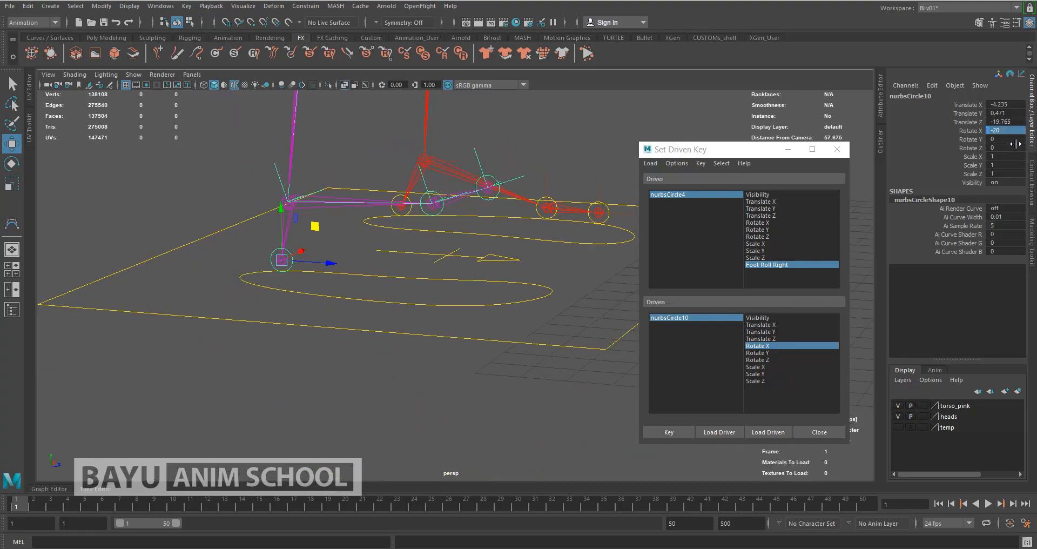
left_click(1007, 130)
key("Return")
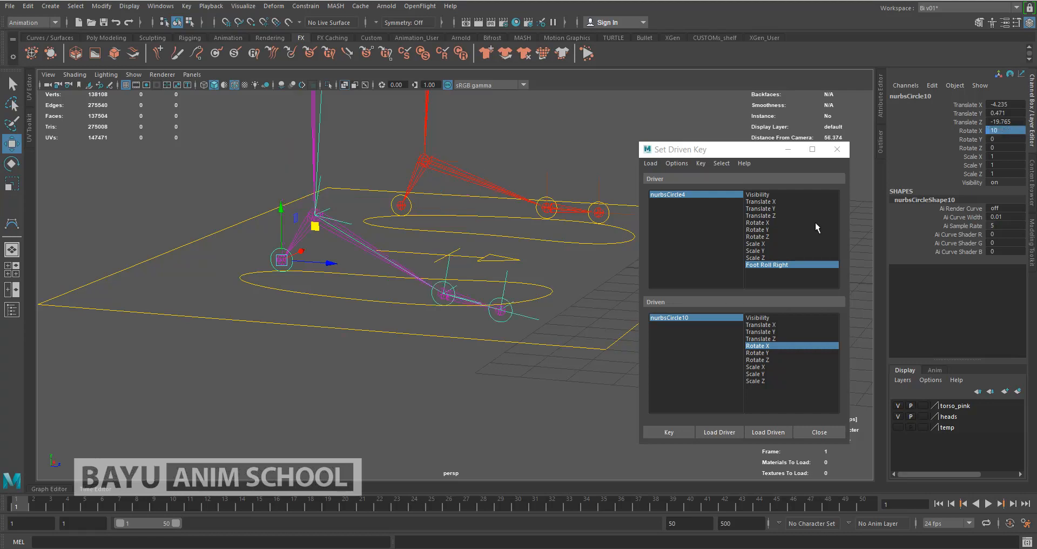
mouse_move(480, 341)
left_mouse_down("alt")
mouse_move(503, 332)
mouse_move(484, 345)
left_mouse_up("alt")
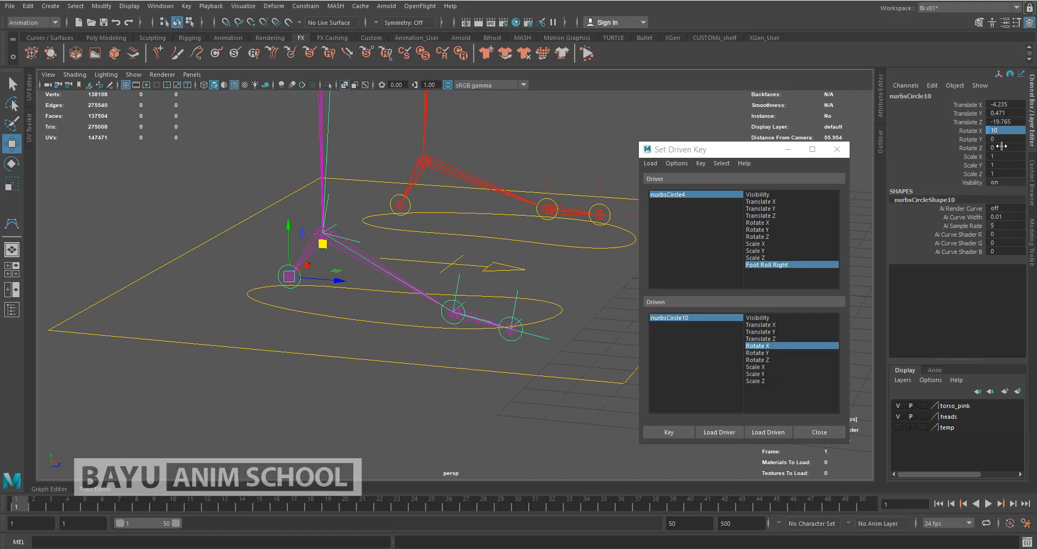
Set nurbsCircle10's Rotate X to -10 and key it against the current Foot Roll Right value
left_click(1007, 131)
key("Return")
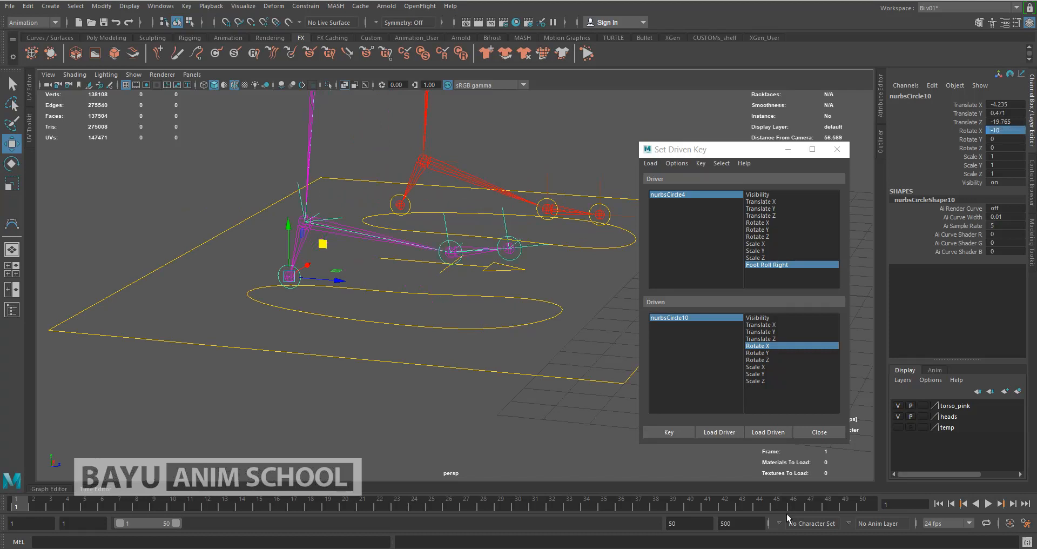
left_click(681, 431)
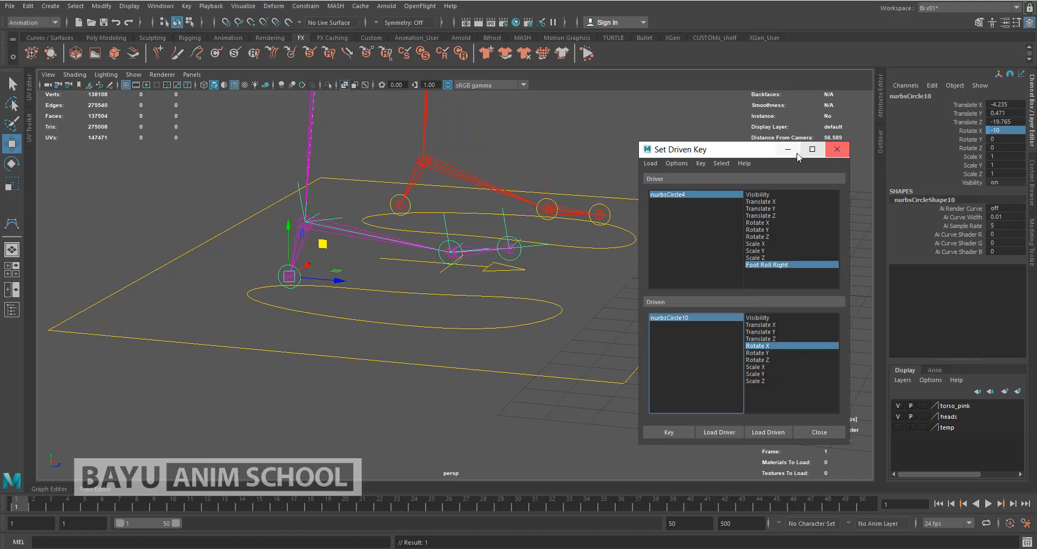
Test the right foot's roll by scrubbing nurbsCircle4's Foot Roll Right, and reset the attribute to 0
left_click(468, 325)
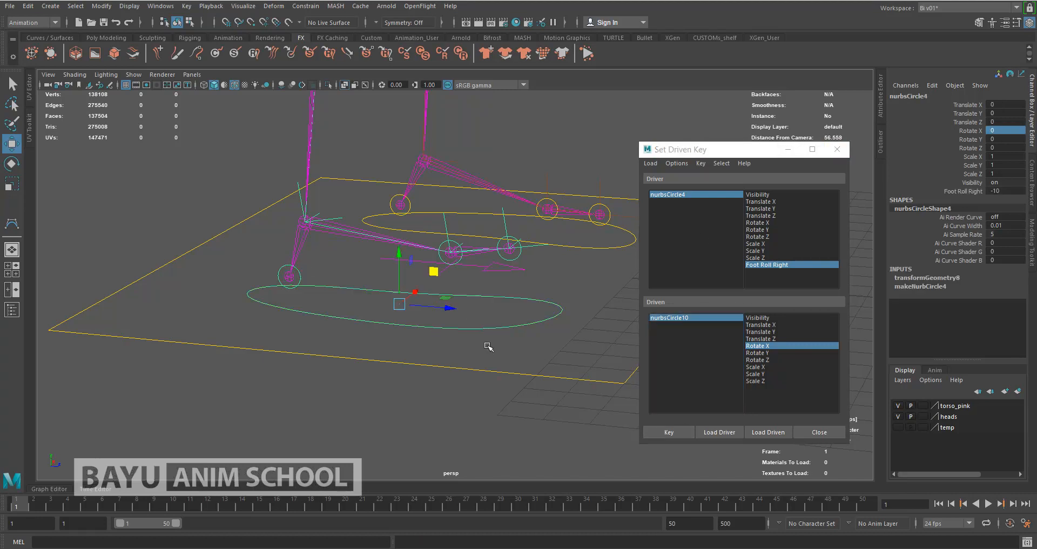
left_click(957, 191)
middle_click_drag(426, 405, 370, 409)
middle_click_drag(438, 411, 340, 422)
double_click(1014, 191)
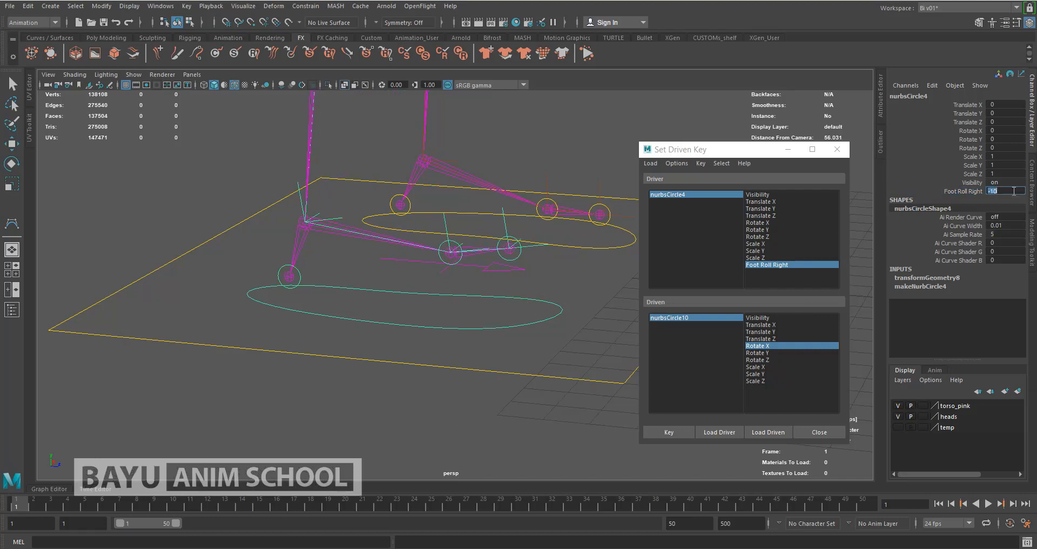
key("Return")
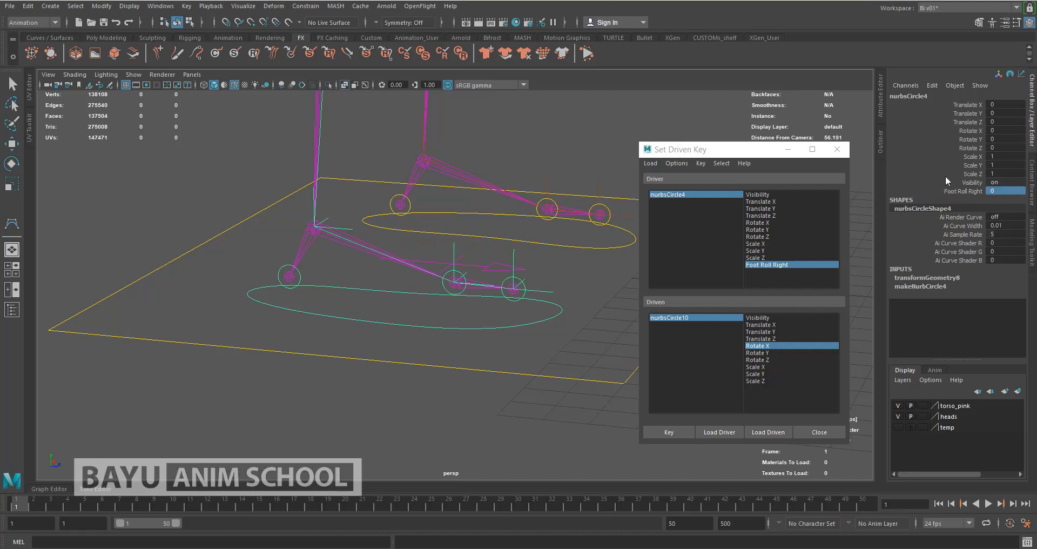
Close the Set Driven Key window and select the left foot's controller nurbsCircle3
left_click(837, 150)
left_click(725, 360)
scroll(682, 340, "down", 4)
left_click_drag(682, 340, 574, 394, "alt")
left_click(501, 384)
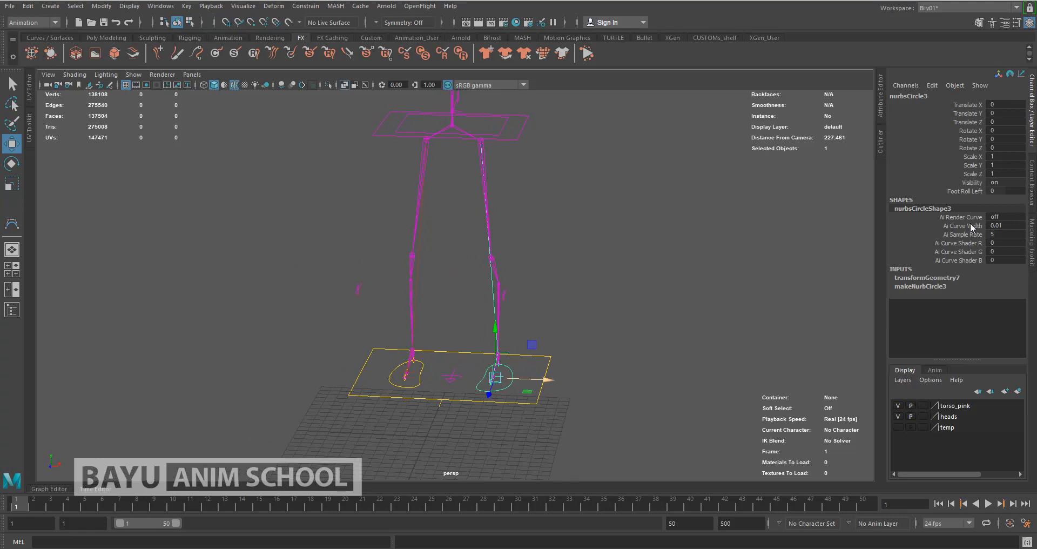
Raise nurbsCircle3's Foot Roll Left to 10 to test the left foot, then try rotating the controller and undo that rotation
left_click(975, 192)
middle_click_drag(700, 306, 788, 307)
left_click_drag(689, 319, 626, 331, "alt")
key("e")
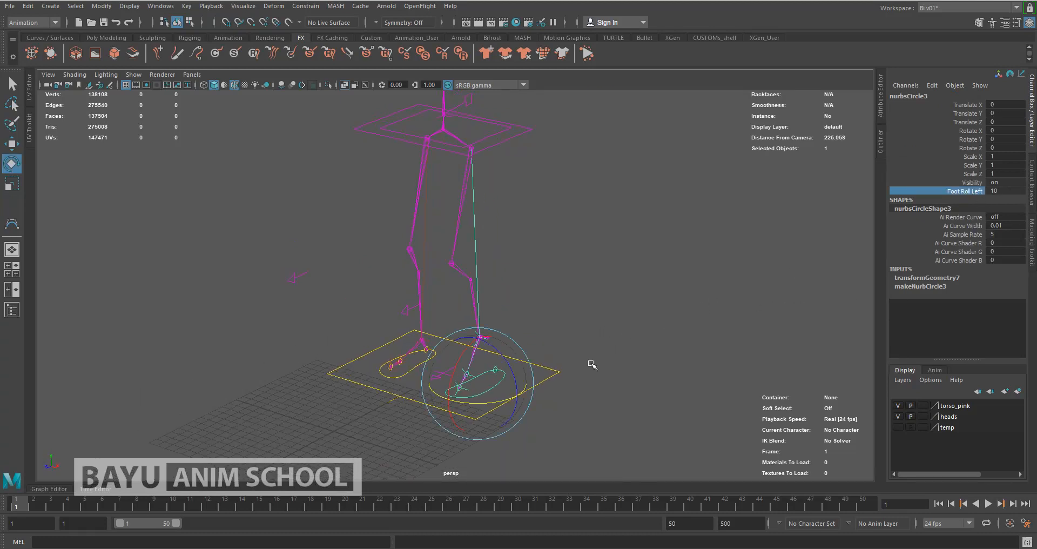
mouse_move(503, 404)
left_mouse_down()
mouse_move(518, 398)
mouse_move(504, 401)
left_mouse_up()
key("ctrl+z")
Scrub nurbsCircle3's Foot Roll Left down to -10, undo a trial rotation of the controller, and reset the attribute to 0
middle_click_drag(822, 285, 509, 366)
left_click_drag(557, 422, 528, 403, "alt")
key("e")
key("ctrl+z")
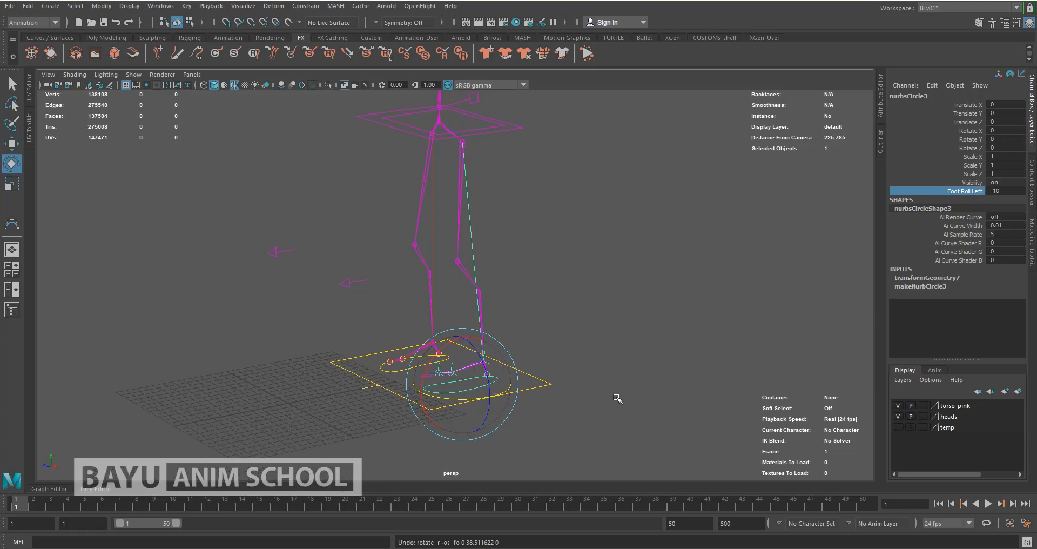
left_click(1012, 188)
key("Return")
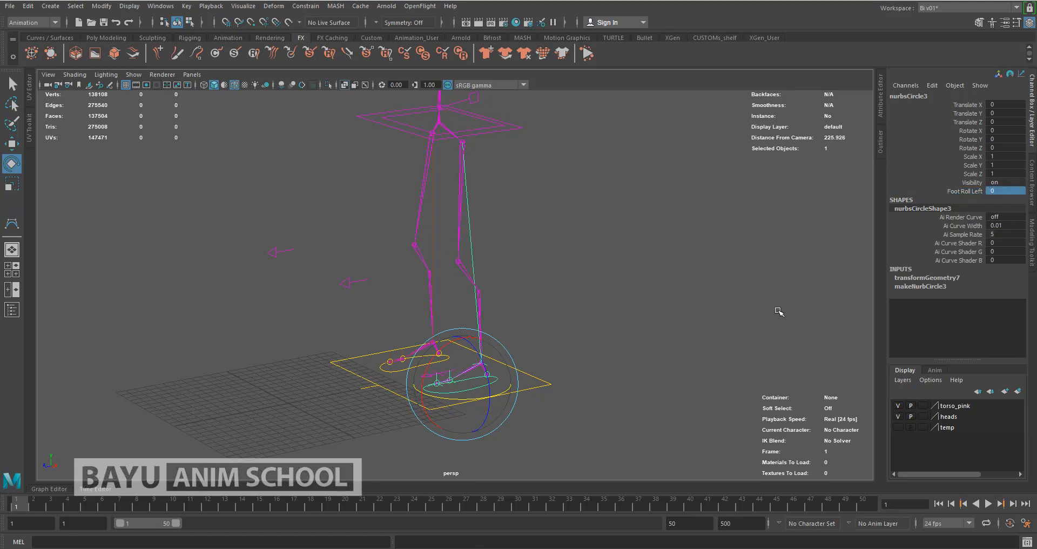
Pose the left foot controller nurbsCircle3 raised behind the body, at about Translate Y 11.6, Translate Z -19 and Rotate X 113.4
left_click(578, 350)
left_click_drag(510, 342, 556, 336, "alt")
left_click(462, 410)
key("w")
key("e")
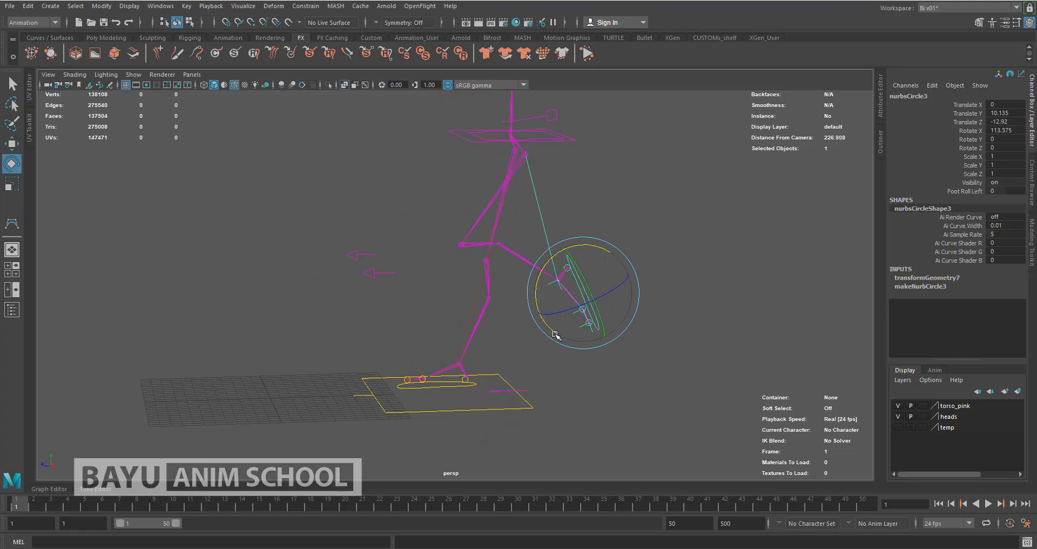
key("w")
left_click_drag(548, 258, 613, 240)
left_click_drag(456, 243, 493, 258, "alt")
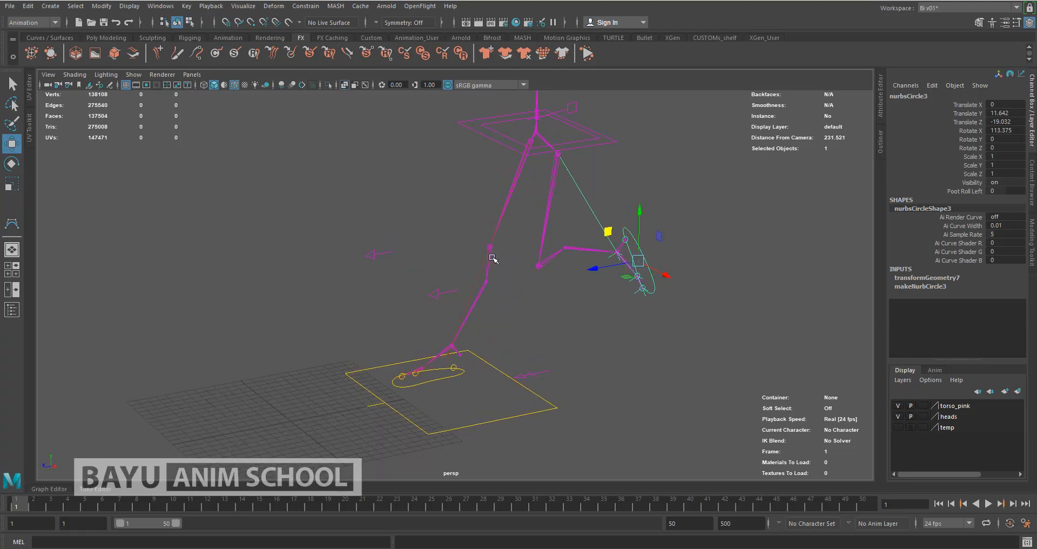
Move the hip controller curve2 forward to about Translate Z 21.8, and lift the right foot controller with its toes tilted up about 28 degrees
left_click(616, 142)
left_click_drag(615, 142, 390, 146, "alt")
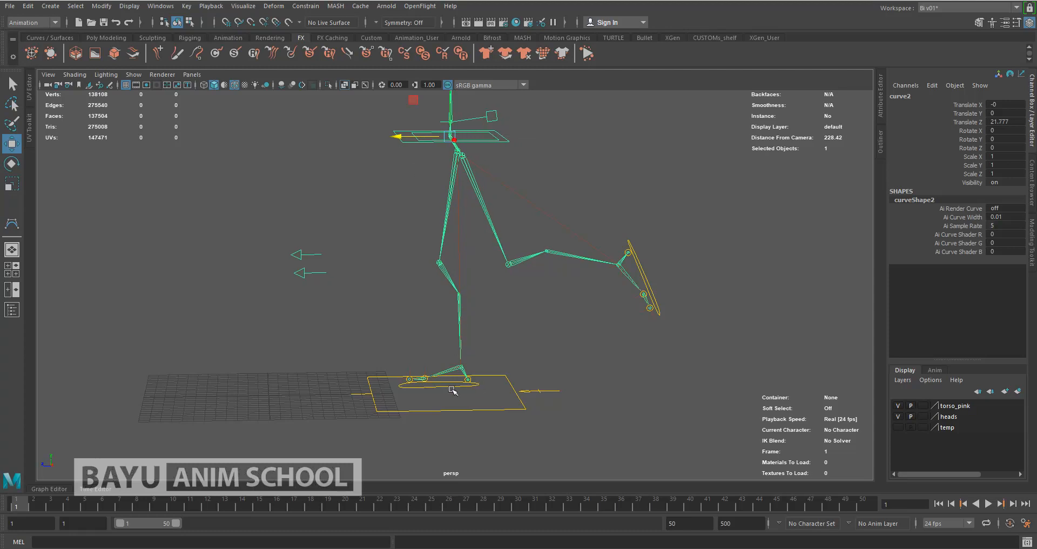
left_click(450, 387)
left_click_drag(451, 389, 369, 311)
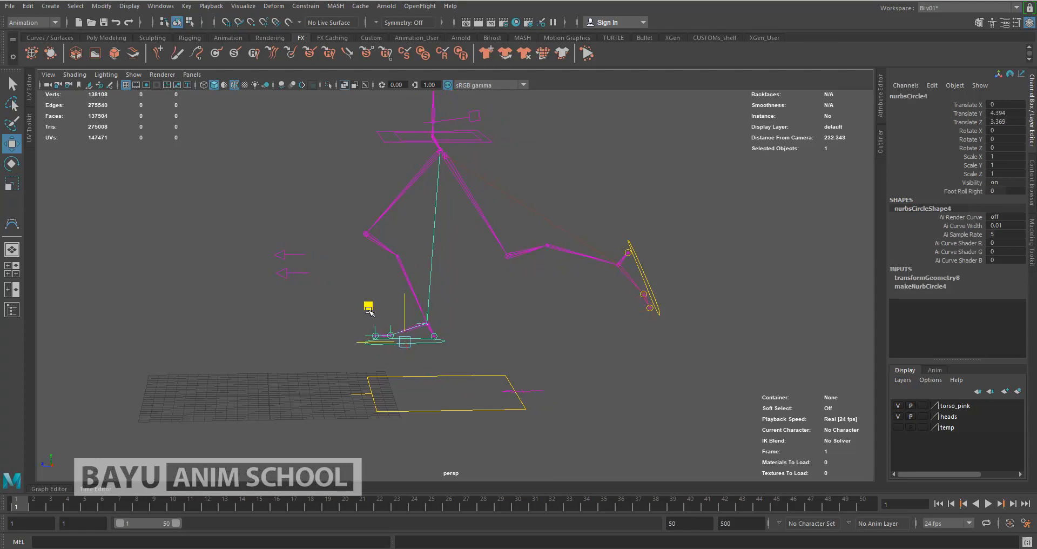
key("e")
left_click_drag(432, 301, 447, 325)
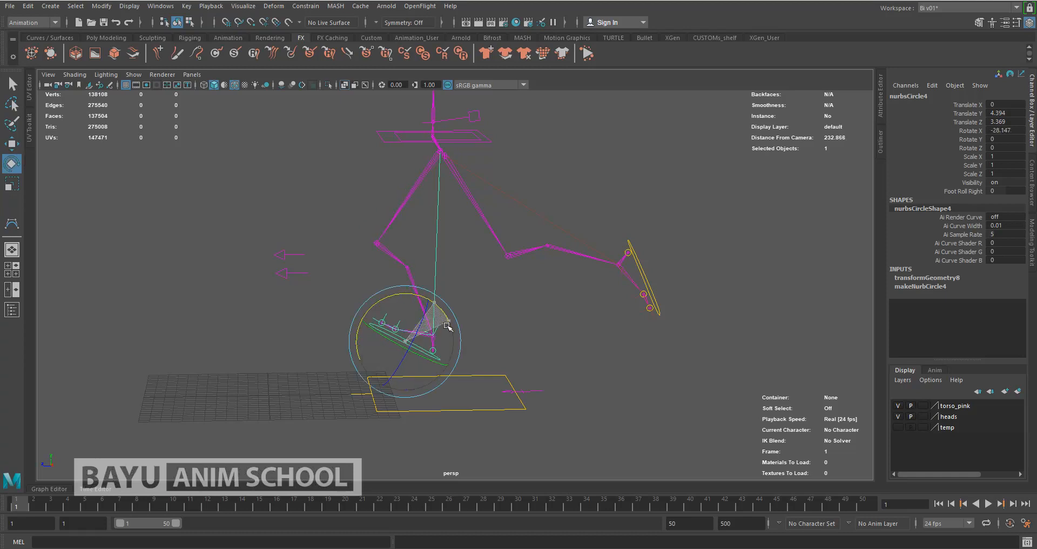
Shift the hip controller curve2 back to about Translate Z 18.1 to balance the running pose
left_click(489, 140)
left_click_drag(470, 211, 491, 232, "alt")
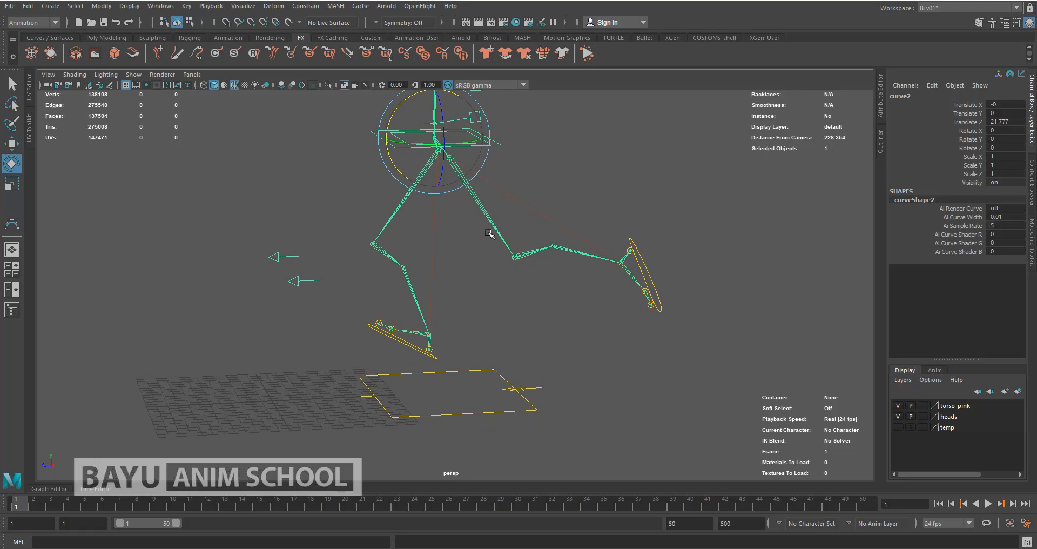
key("w")
middle_click_drag(476, 216, 484, 281, "alt")
left_click_drag(453, 257, 430, 245, "alt")
left_click_drag(380, 177, 421, 174)
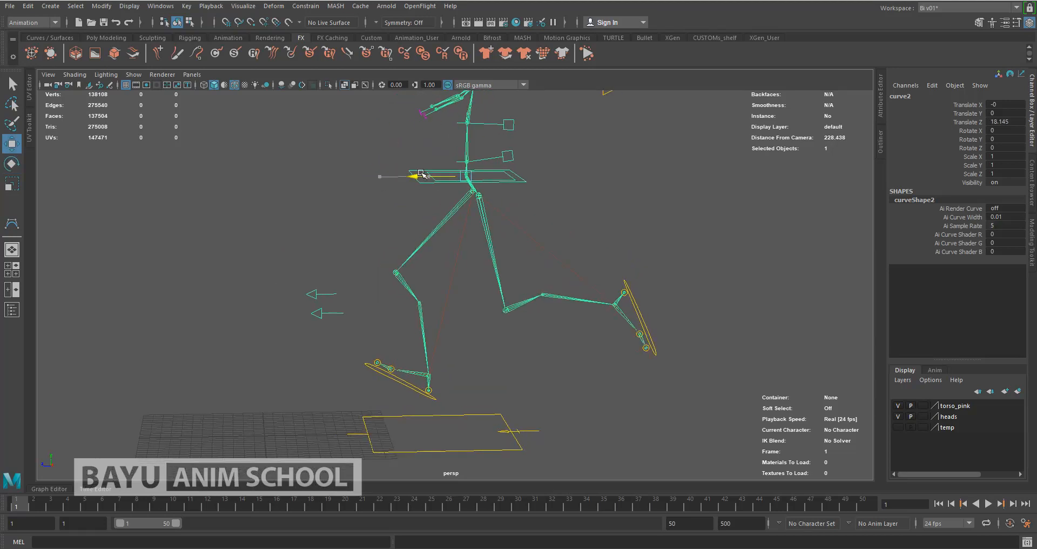
Undo all the test posing of the feet and hips to restore the rest pose, and clear the selection
left_click_drag(424, 347, 461, 347, "alt")
key("ctrl+z")
key("ctrl+z")
key("ctrl+z")
key("ctrl+z")
key("ctrl+z")
key("ctrl+z")
key("ctrl+z")
key("ctrl+z")
left_click(532, 343)
left_click_drag(530, 343, 435, 340, "alt")
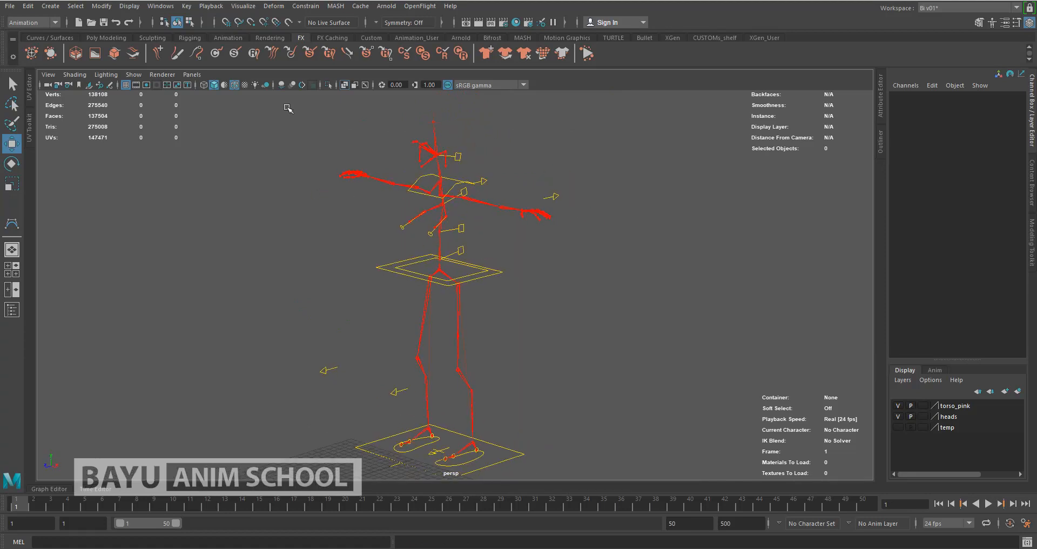
Show all object types in the perspective viewport, including the character's polygon mesh
left_click(133, 75)
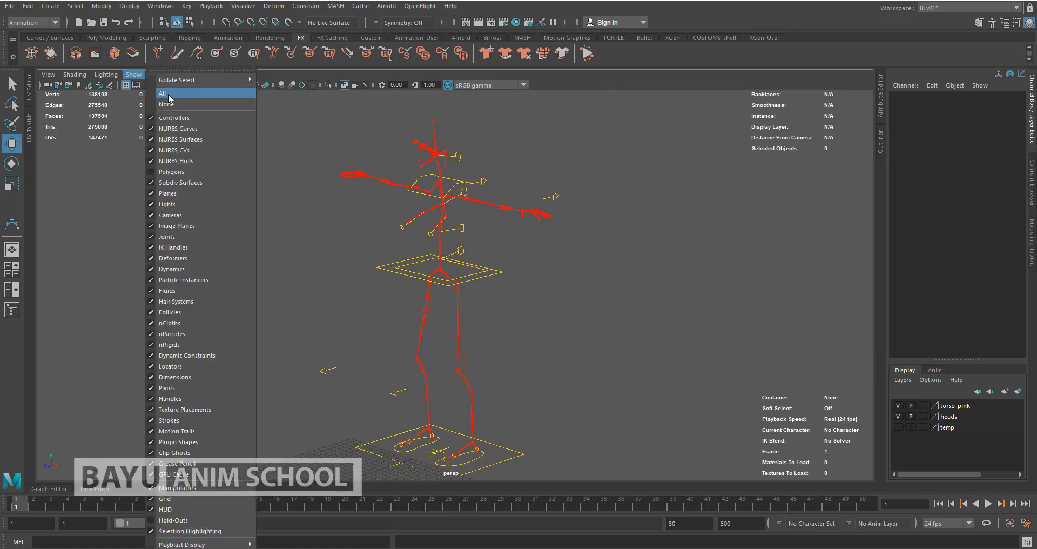
left_click(168, 96)
middle_click_drag(530, 323, 496, 309, "alt")
left_click_drag(496, 309, 538, 316, "alt")
middle_click_drag(538, 316, 527, 317, "alt")
left_click_drag(527, 317, 525, 316, "alt")
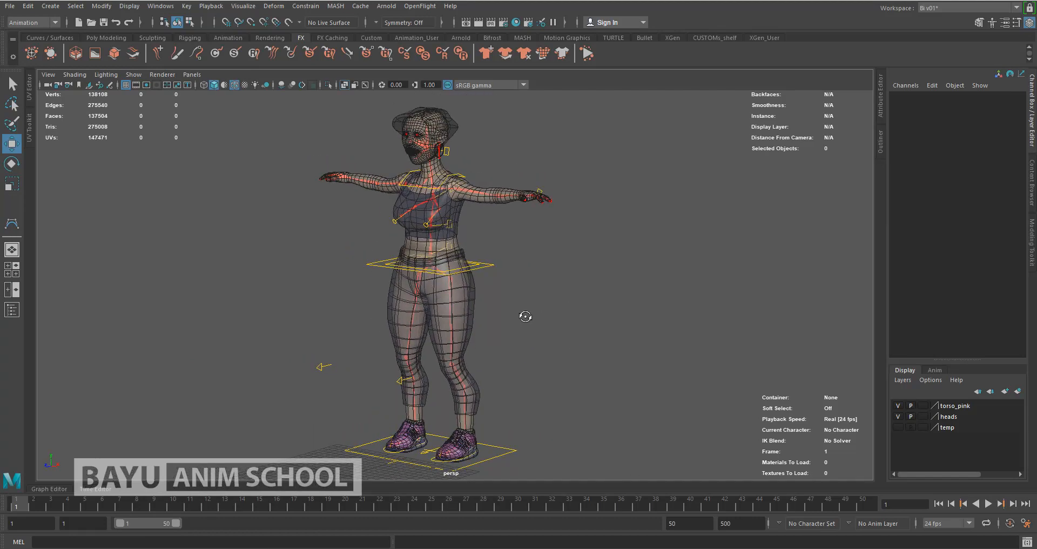
left_click(133, 77)
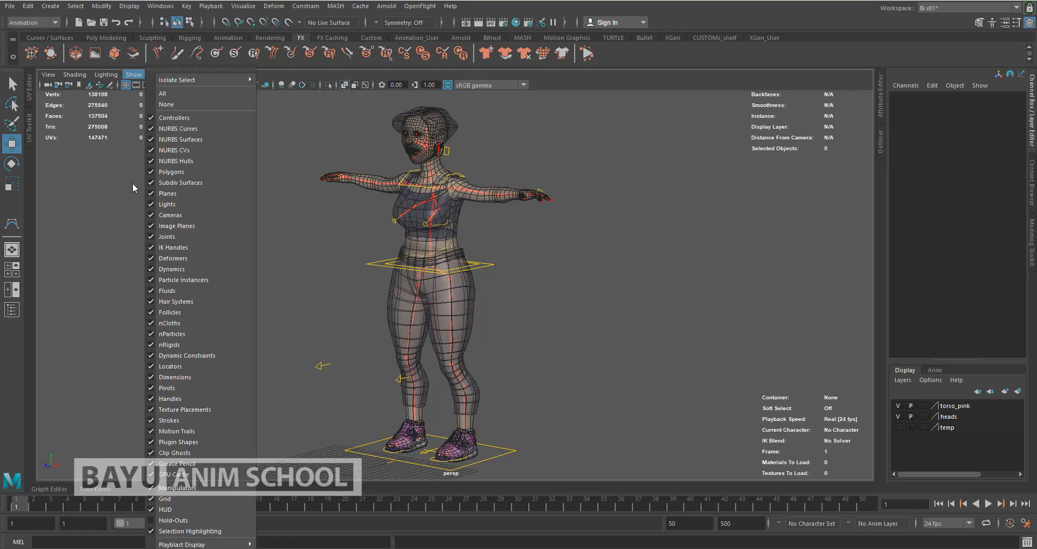
left_click(35, 294)
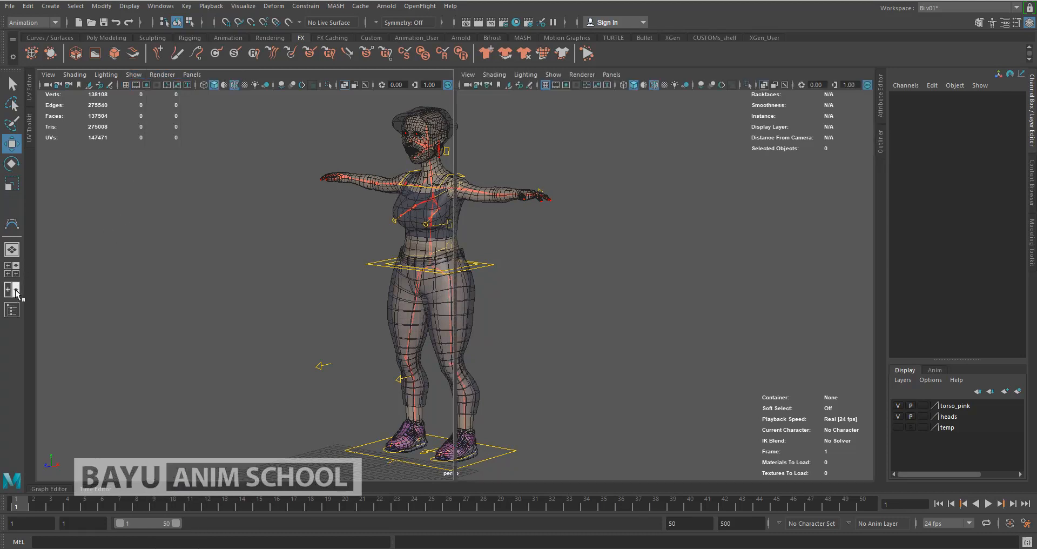
Split the workspace into two side-by-side panes, both in perspective, and frame the whole character in each
left_click(15, 292)
left_click(192, 75)
mouse_move(238, 86)
left_click(324, 98)
scroll(316, 241, "down", 6)
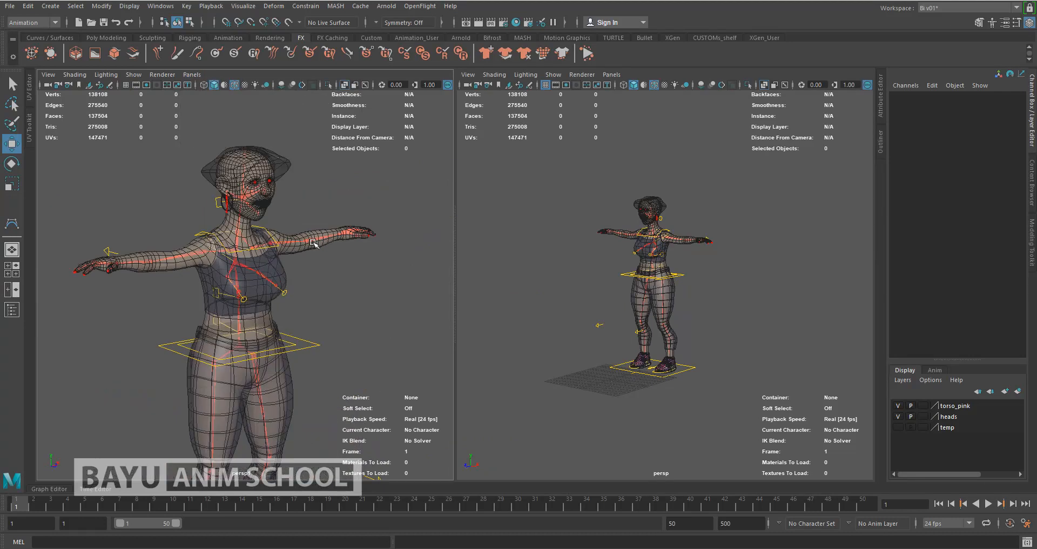
left_click_drag(316, 241, 319, 254, "alt")
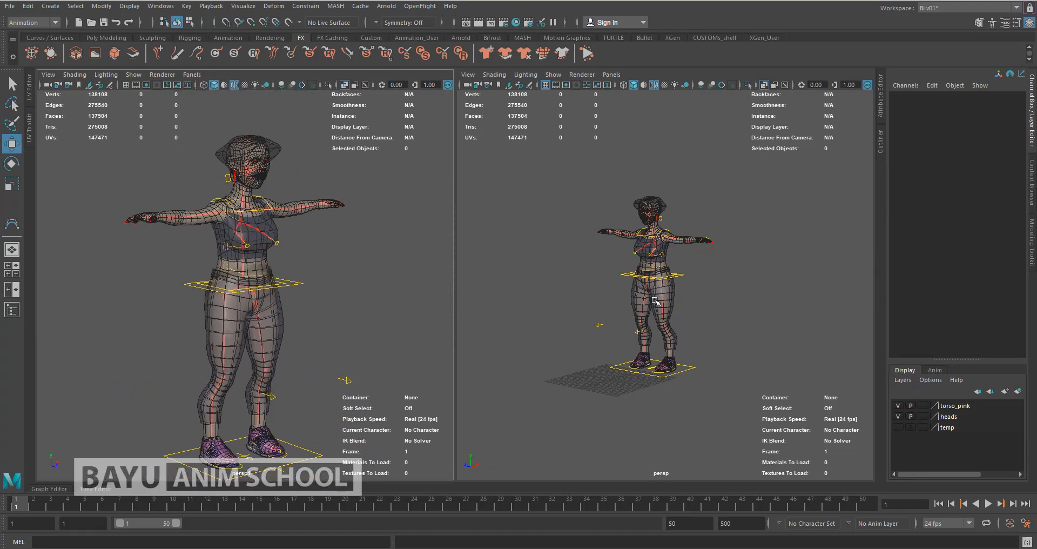
scroll(648, 297, "up", 5)
scroll(689, 289, "down", 1)
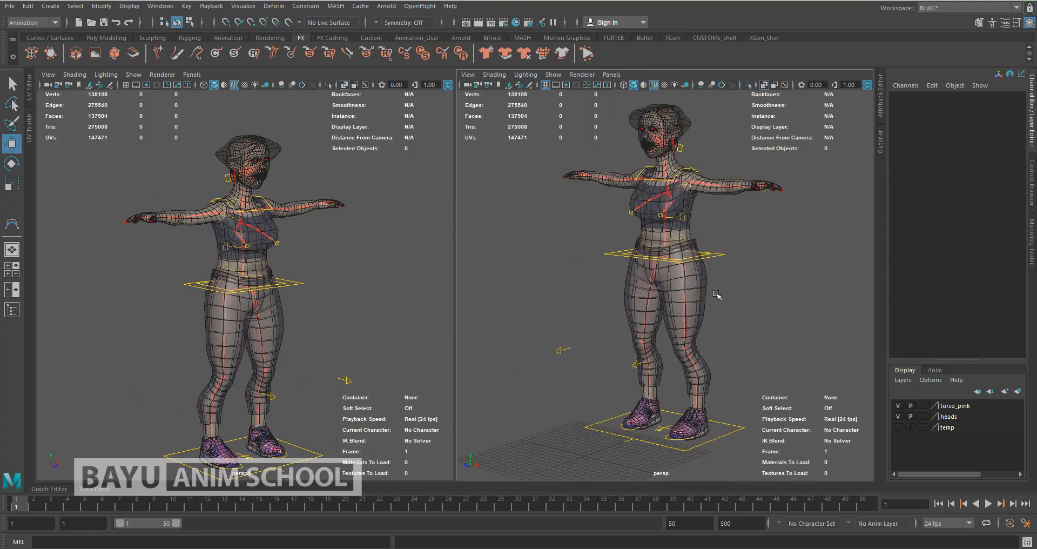
middle_click_drag(711, 295, 705, 298, "alt")
middle_click_drag(329, 299, 324, 275, "alt")
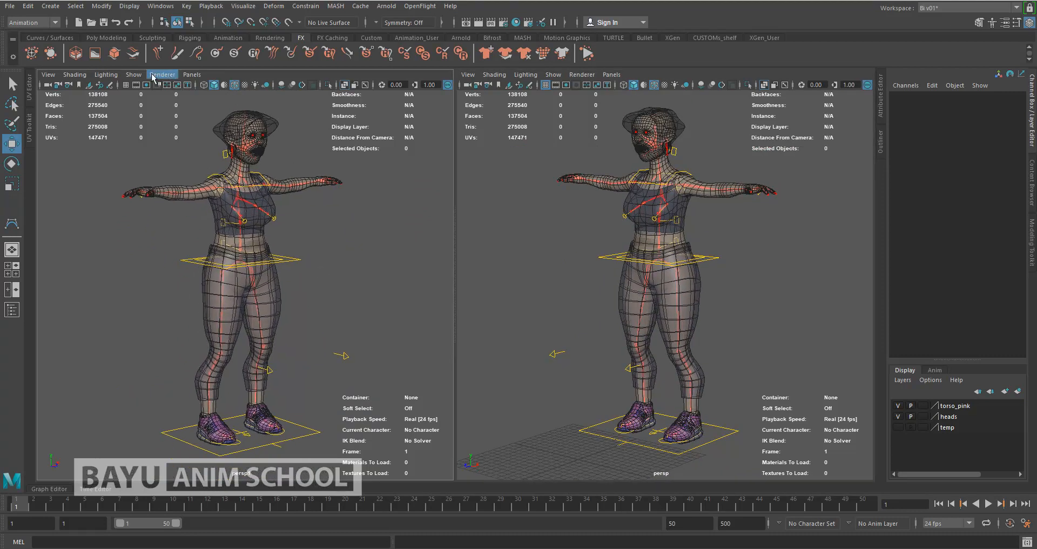
Hide polygons in the first pane so it displays only the skeleton and controllers, and reframe the character in the second pane
left_click(133, 75)
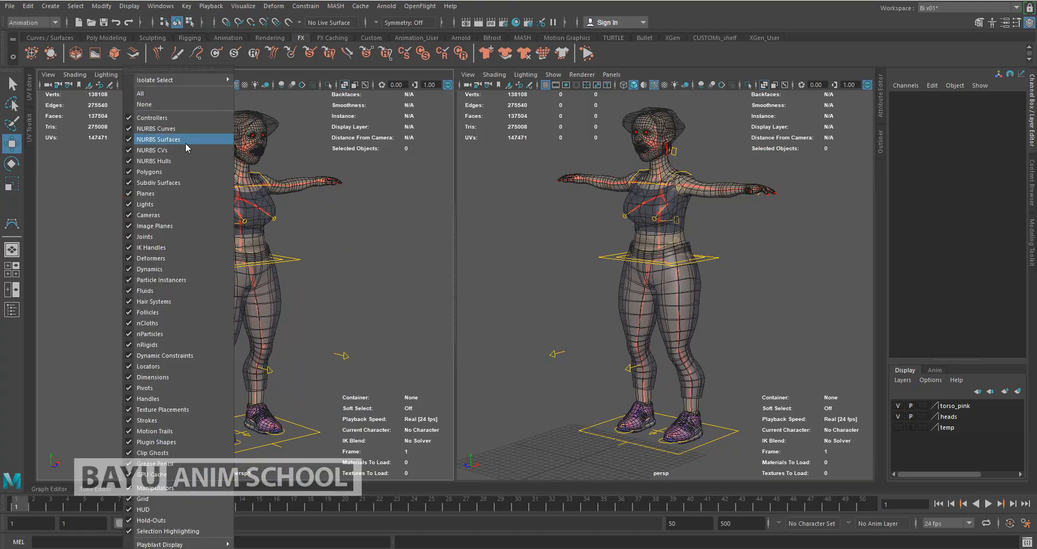
left_click(154, 172)
middle_click_drag(695, 269, 684, 280, "alt")
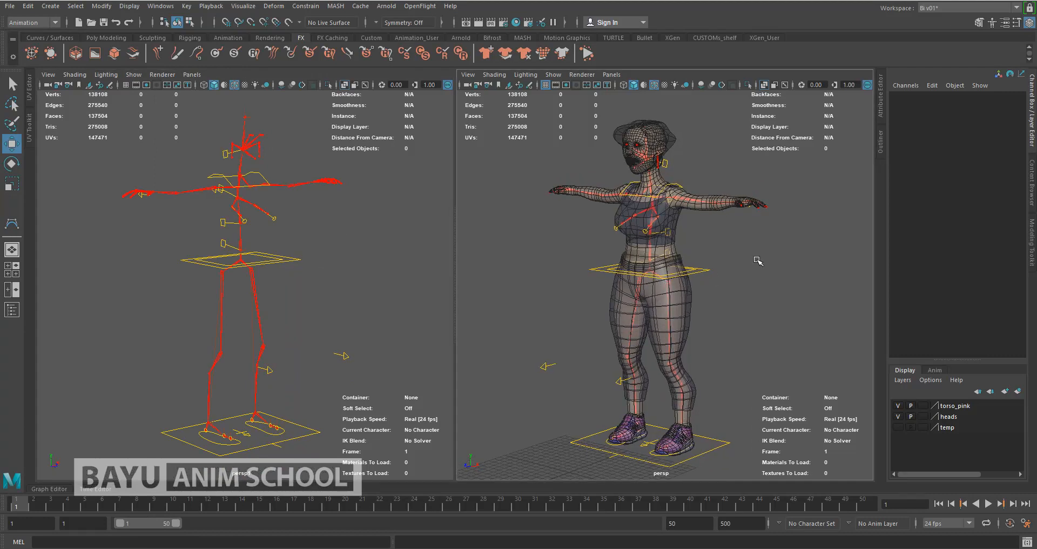